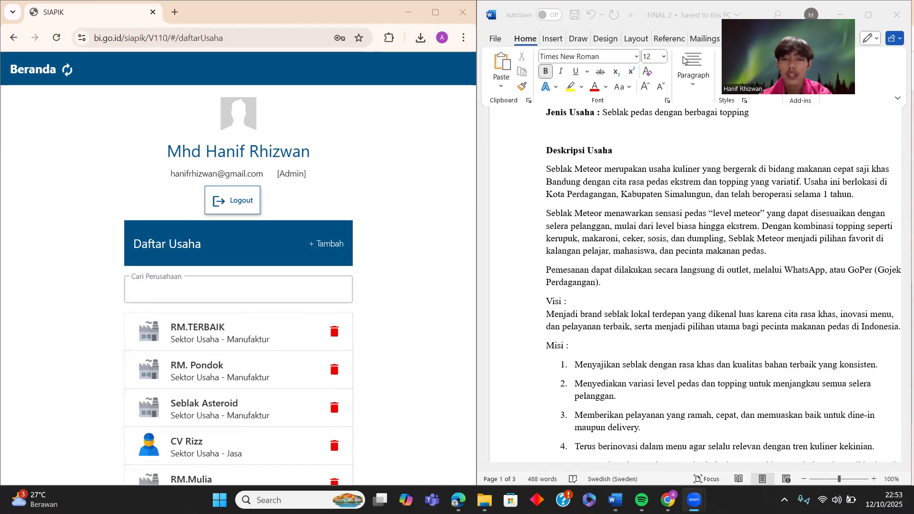
# - Begin a new business, dismiss the report notice, and select the Manufaktur sector
pyautogui.scroll(5, 668, 204)
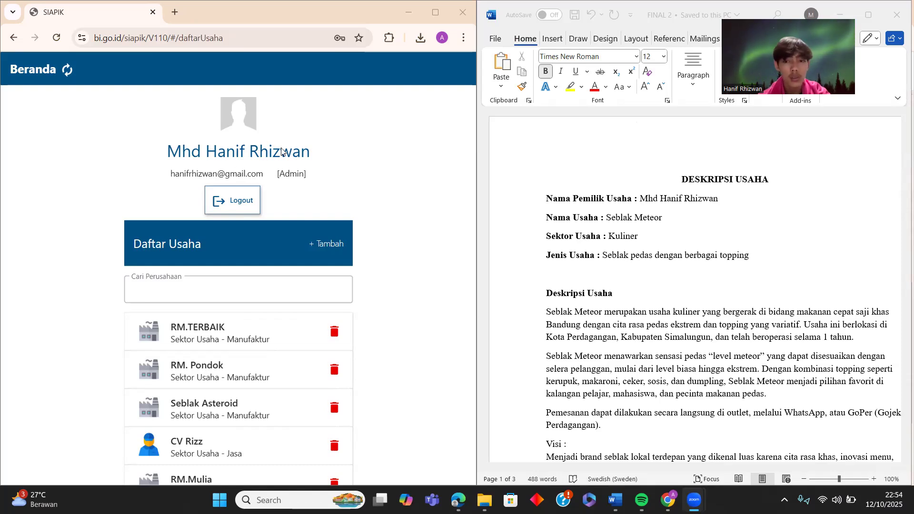
pyautogui.click(320, 244)
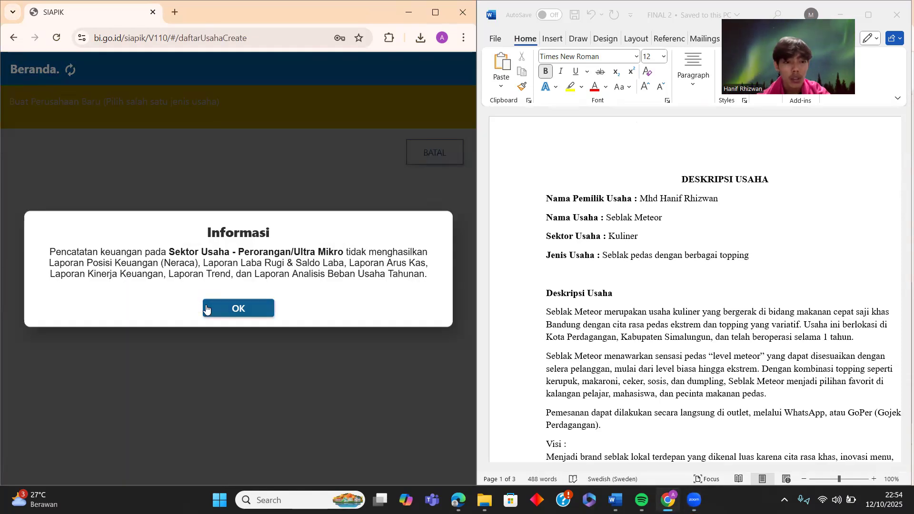
pyautogui.click(232, 307)
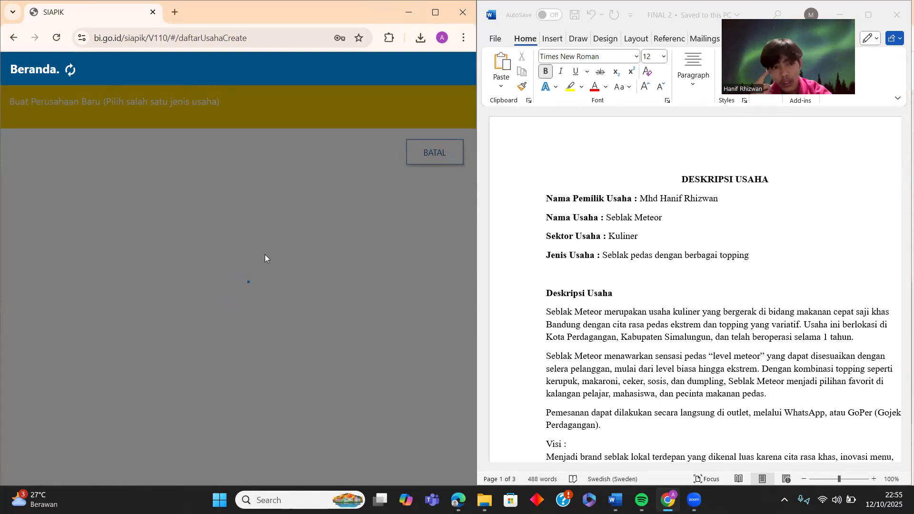
pyautogui.click(71, 71)
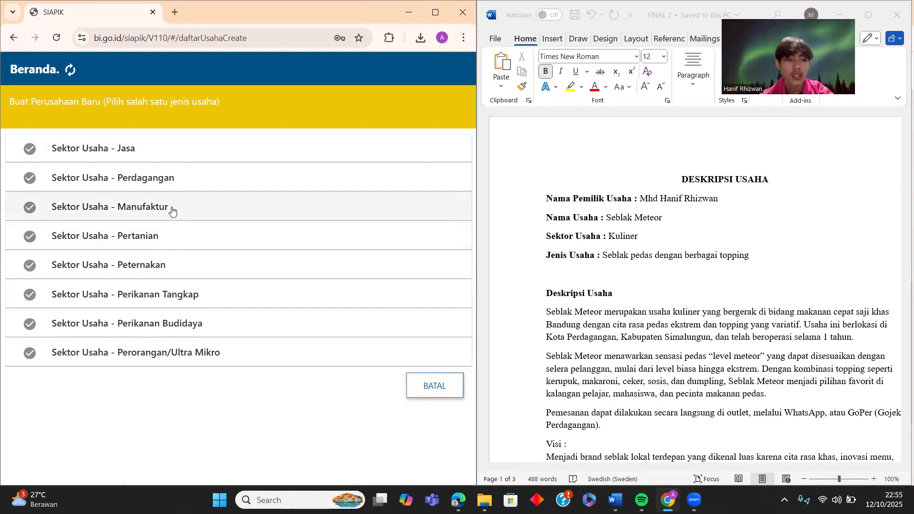
pyautogui.click(171, 209)
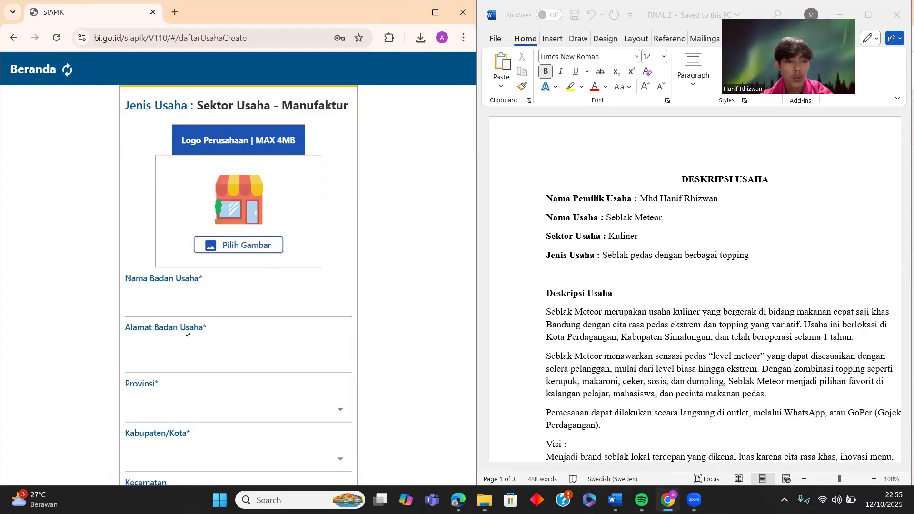
pyautogui.click(205, 310)
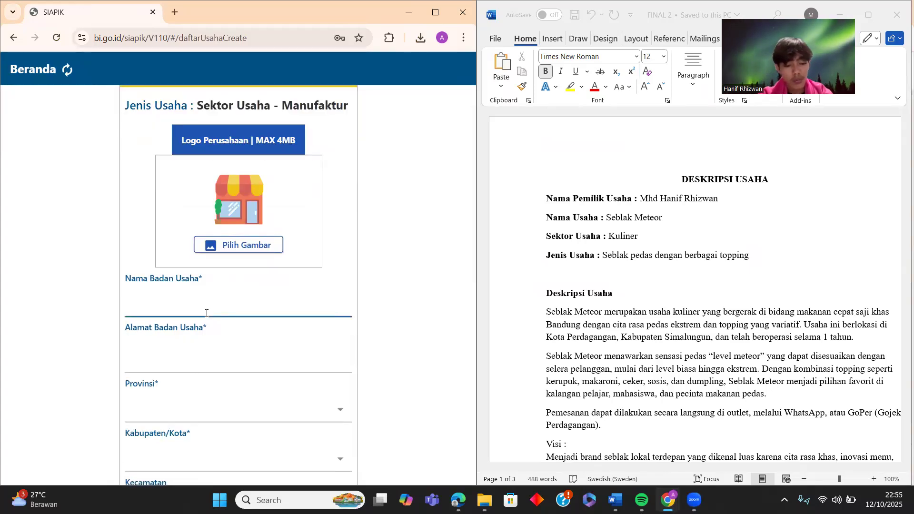
# - Enter business name Seblak Meteor and address Pedagangan
pyautogui.write('Seblak Meteor')
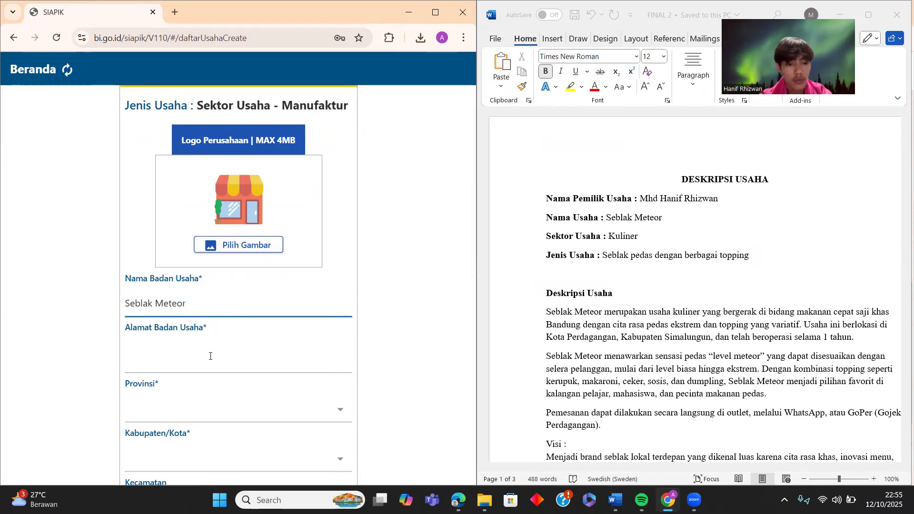
pyautogui.click(210, 360)
pyautogui.write('P')
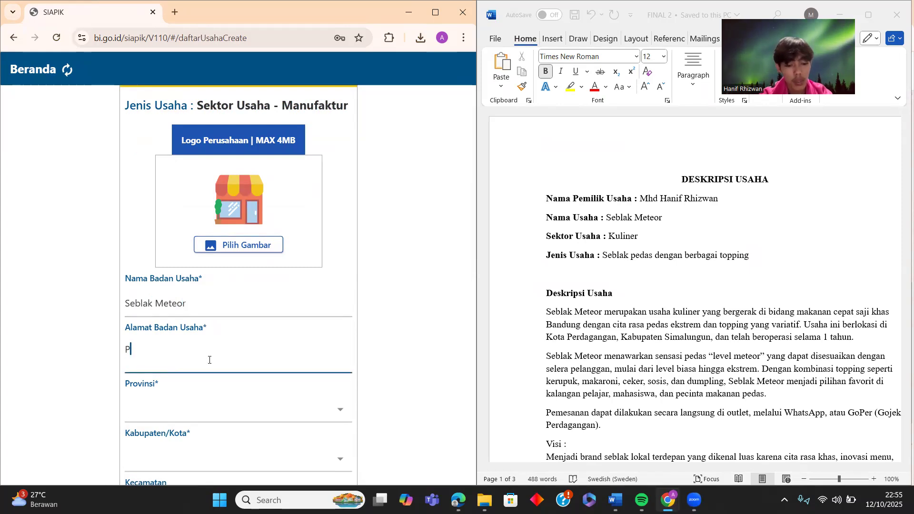
pyautogui.write('edagangan')
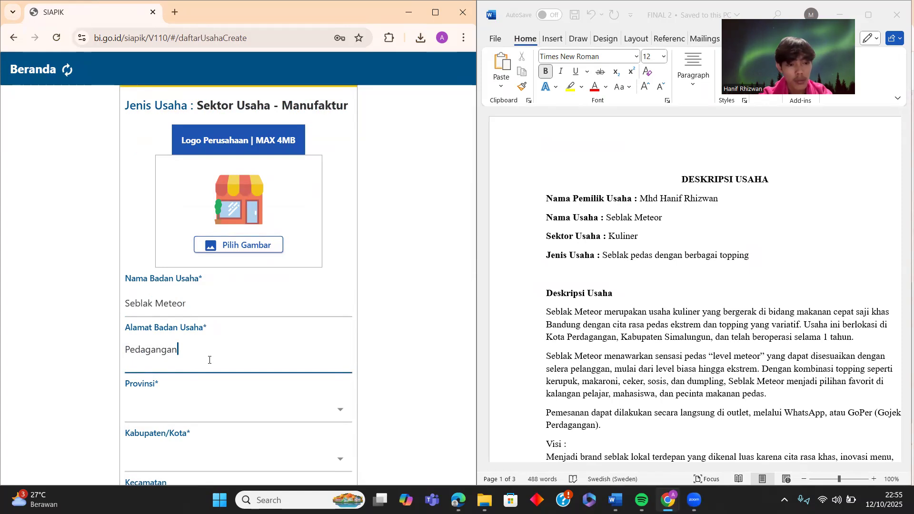
pyautogui.scroll(-2, 218, 409)
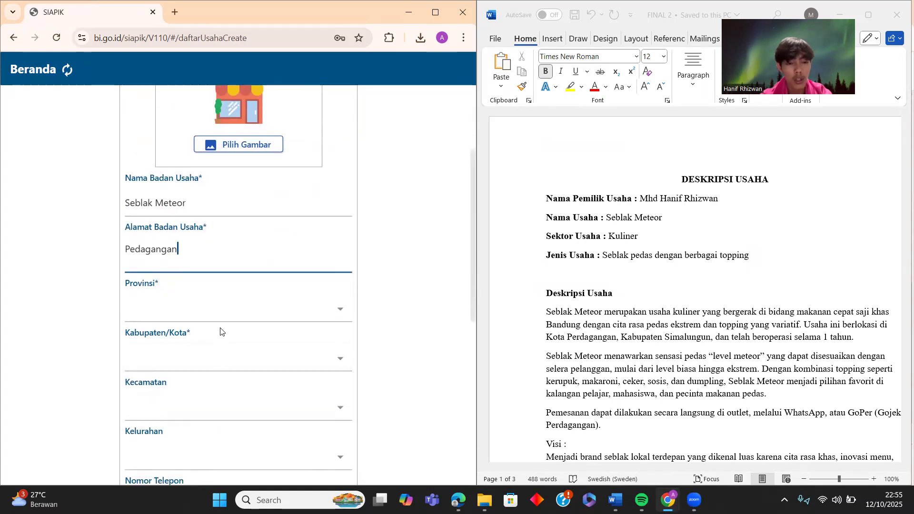
# - Set the location to Sumatera Utara, Kabupaten Simalungun, Bandar, Perdagangan I
pyautogui.click(225, 310)
pyautogui.scroll(-15, 219, 390)
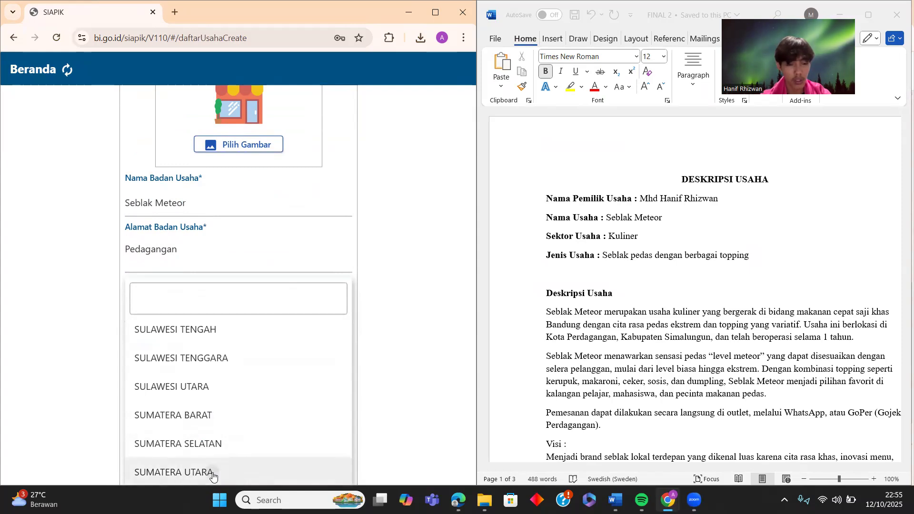
pyautogui.click(213, 474)
pyautogui.click(212, 359)
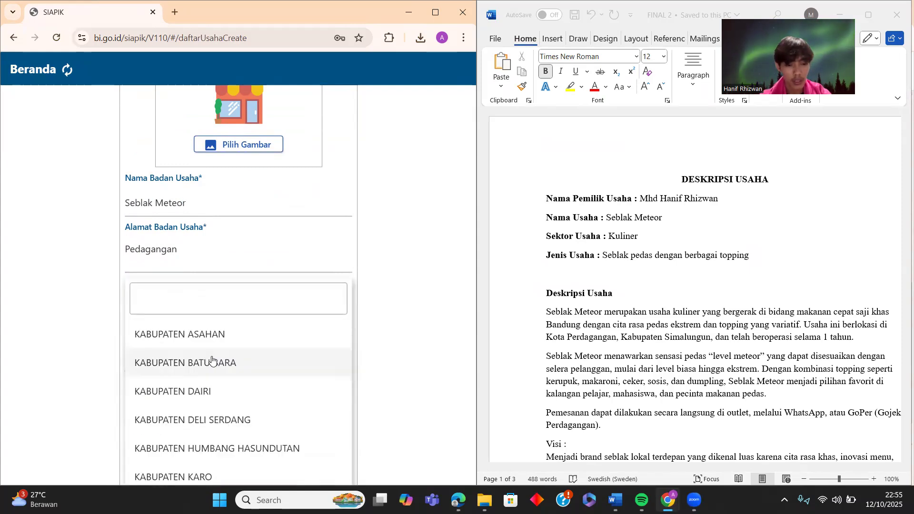
pyautogui.scroll(-7, 205, 402)
pyautogui.scroll(-4, 206, 403)
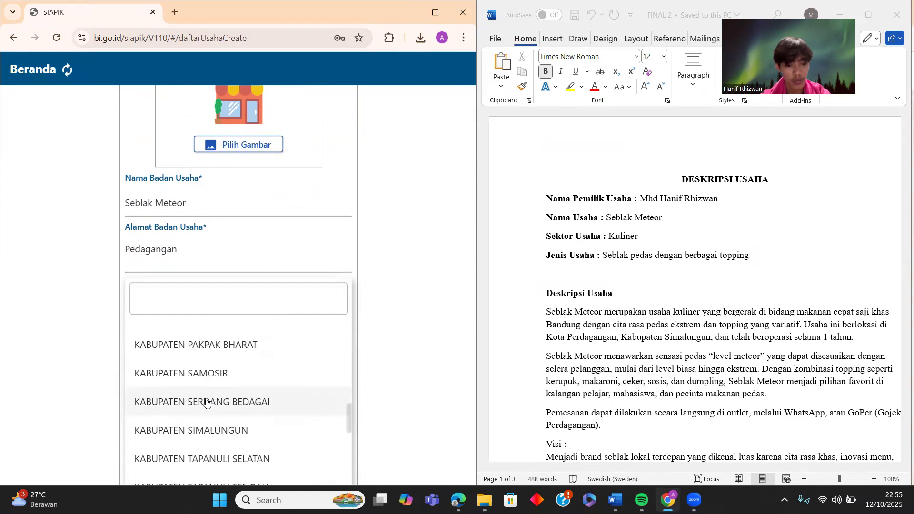
pyautogui.click(215, 365)
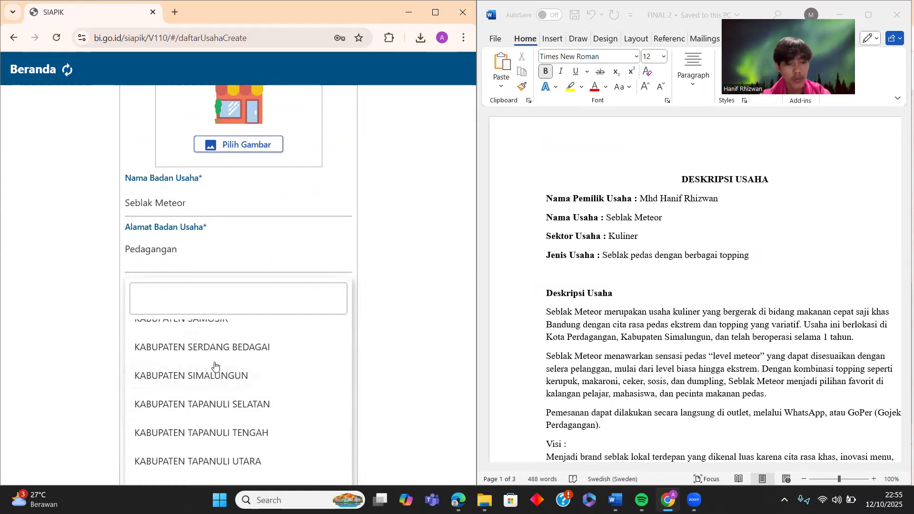
pyautogui.click(241, 326)
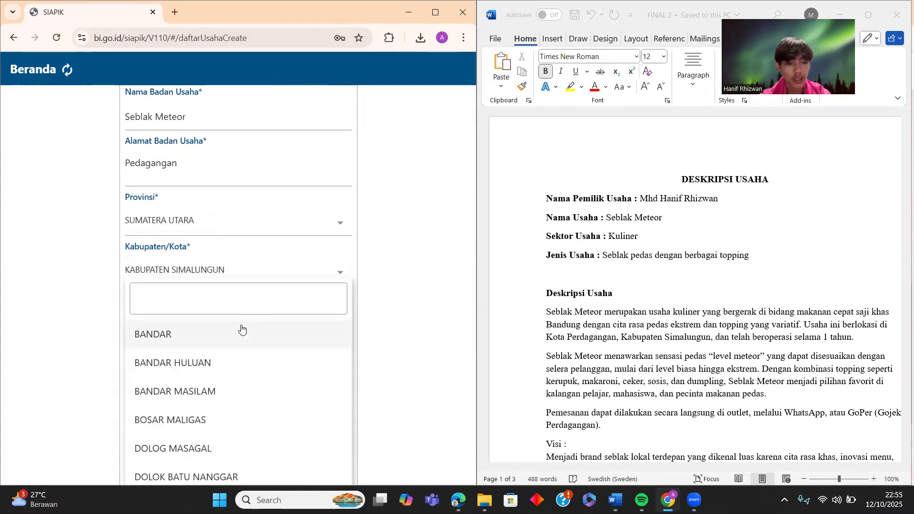
pyautogui.click(236, 331)
pyautogui.click(224, 385)
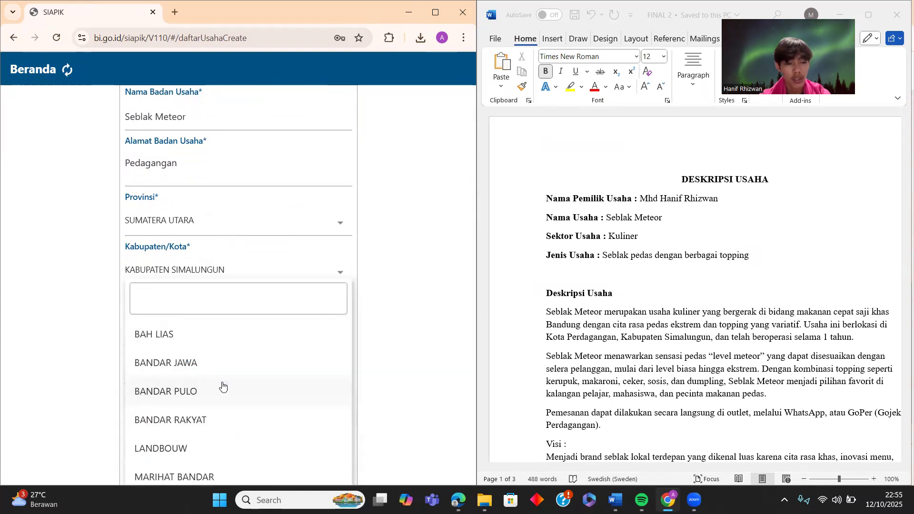
pyautogui.scroll(-6, 197, 406)
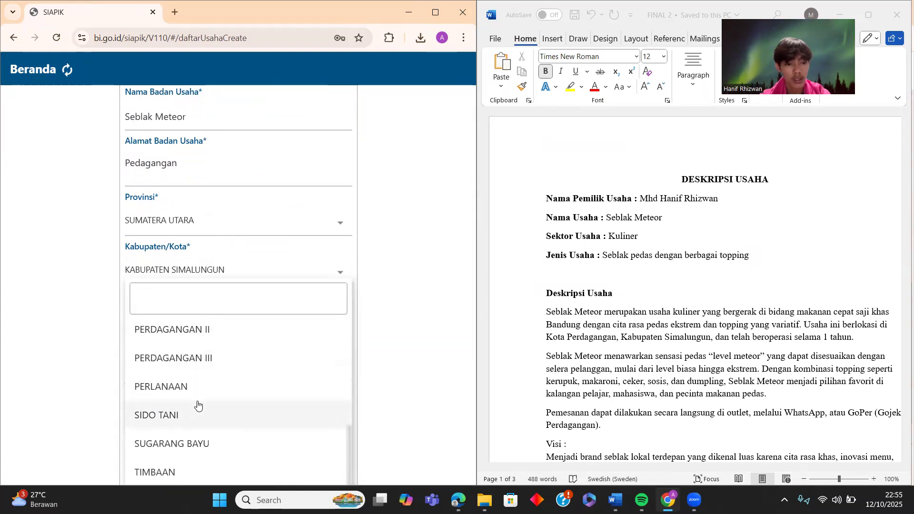
pyautogui.scroll(1, 198, 403)
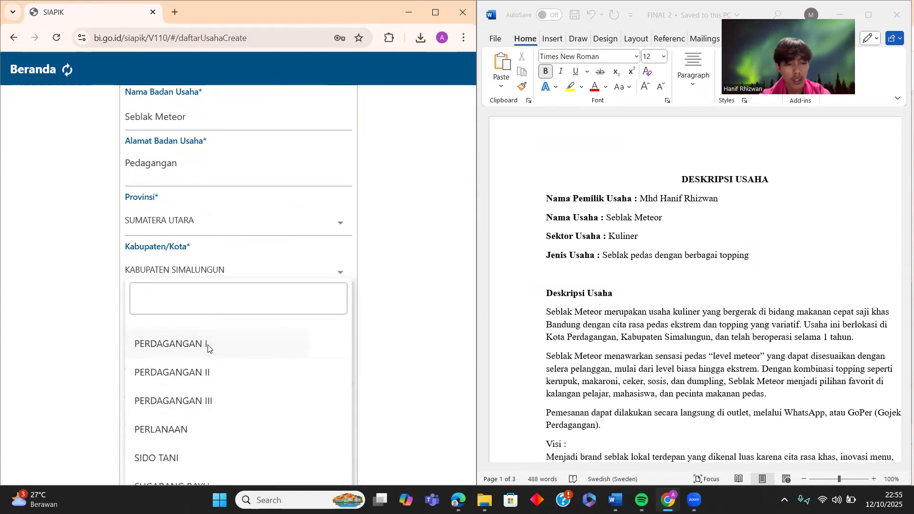
pyautogui.click(208, 344)
pyautogui.click(208, 327)
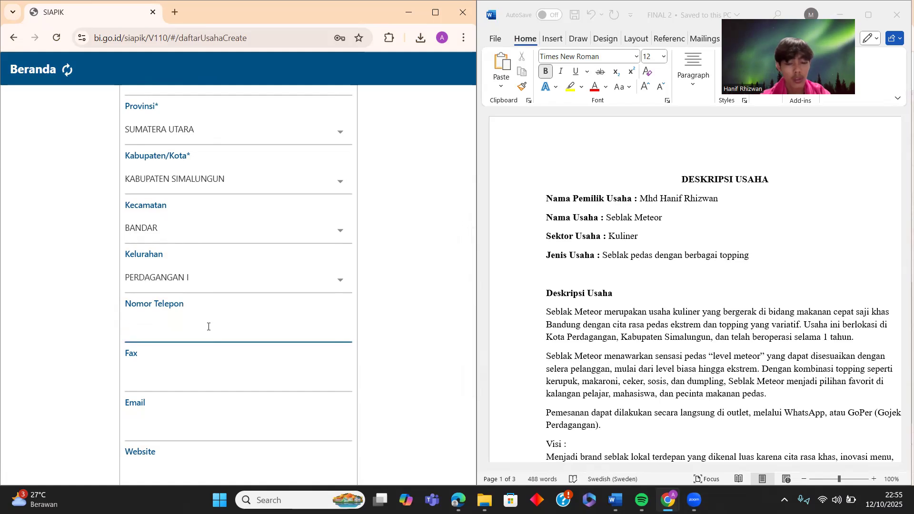
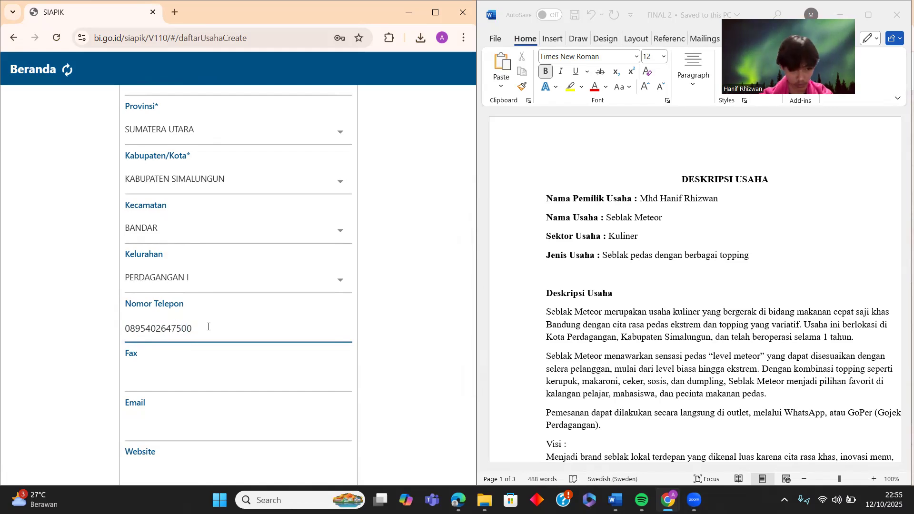
# - Fill in the business phone number, the owner's full name and 16-digit KTP number, then continue
pyautogui.scroll(-3, 191, 378)
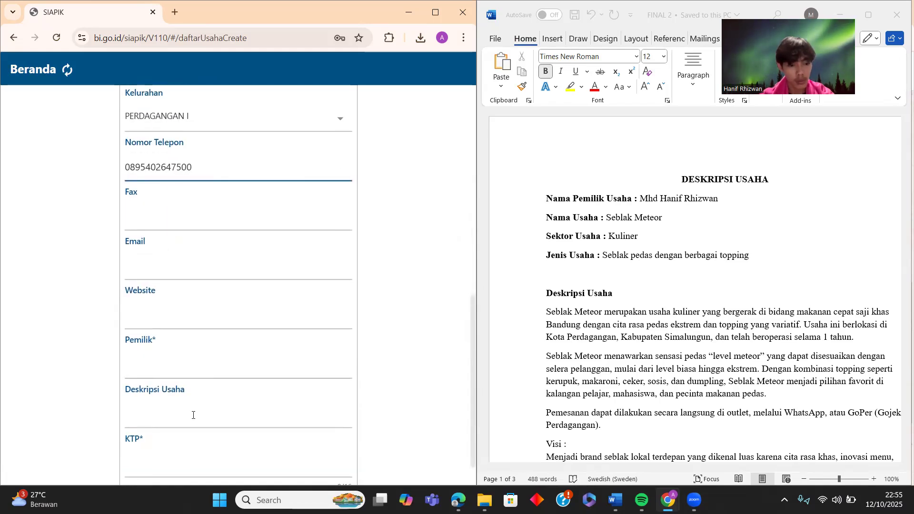
pyautogui.click(181, 367)
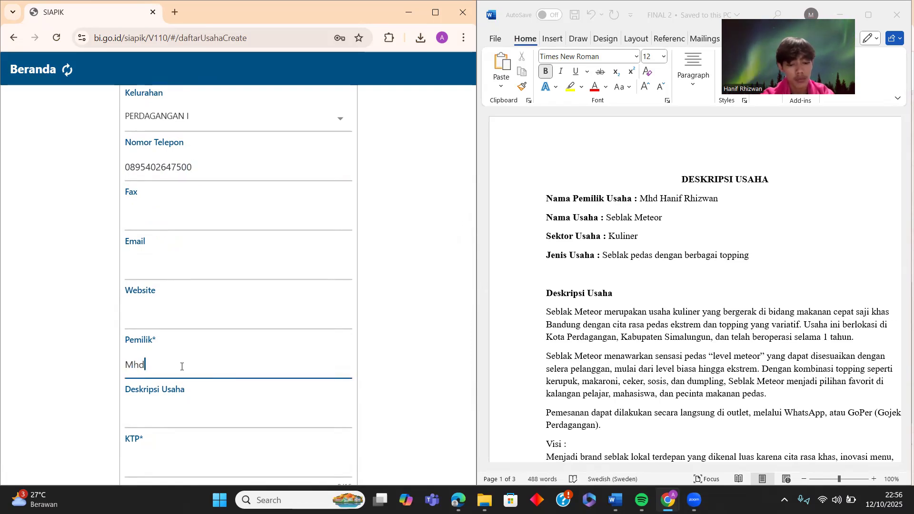
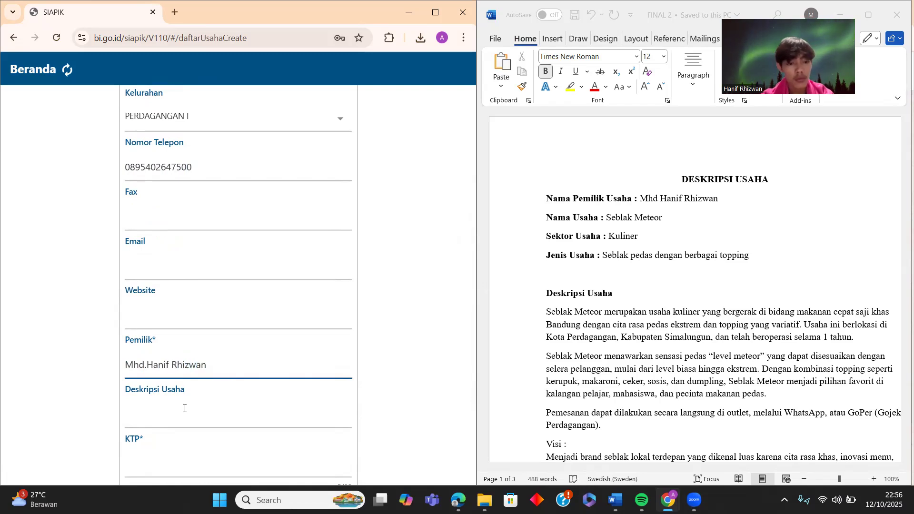
pyautogui.scroll(-1, 180, 452)
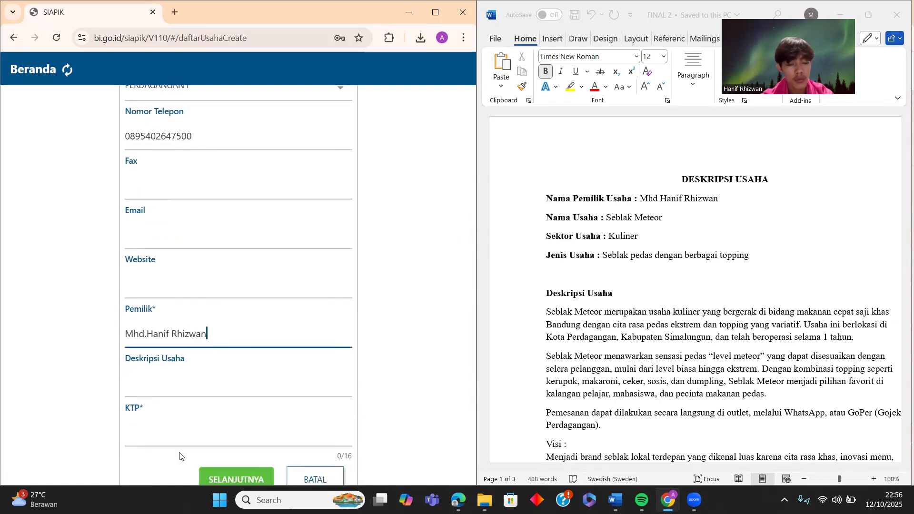
pyautogui.click(185, 426)
pyautogui.write('1234')
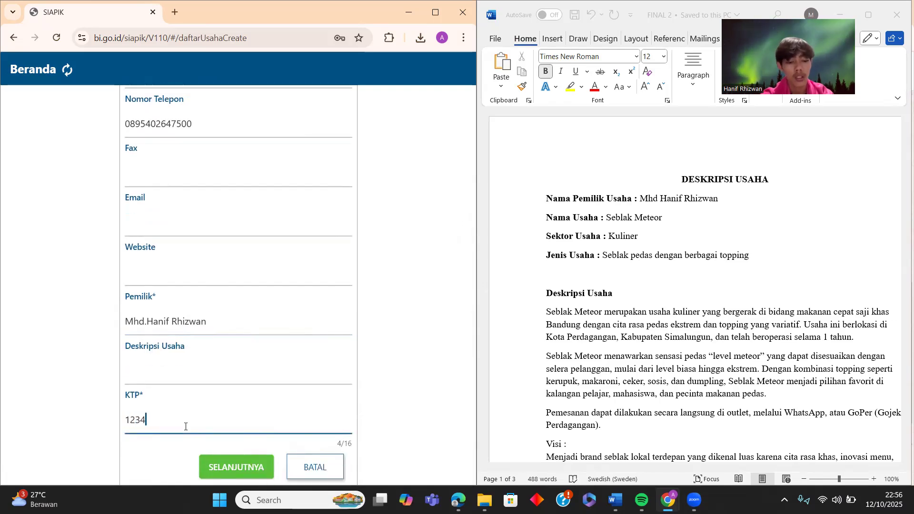
pyautogui.write('567887654321')
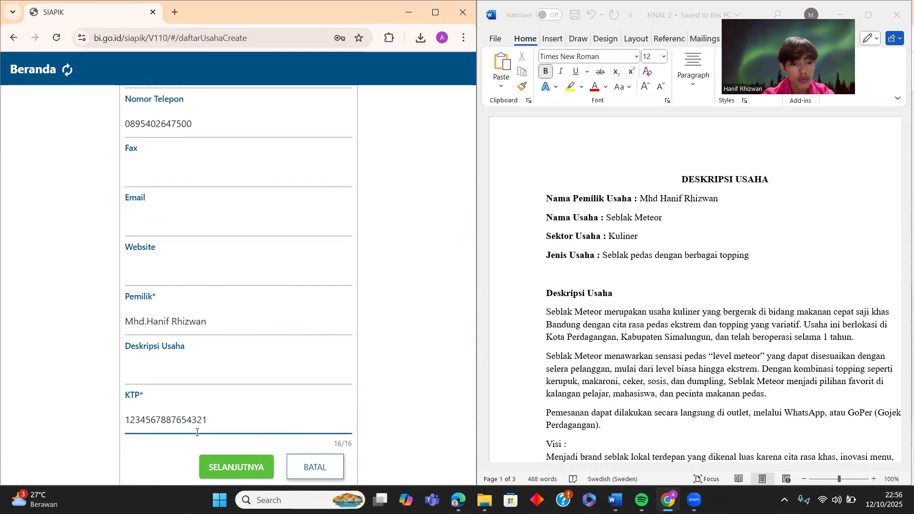
pyautogui.click(225, 462)
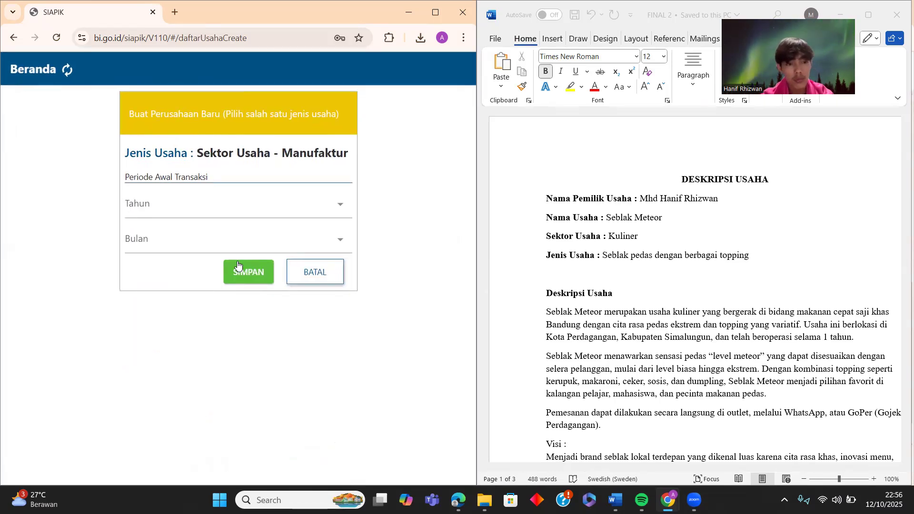
# - Set the first transaction period to September 2025, save the business, and open Seblak Meteor
pyautogui.click(324, 199)
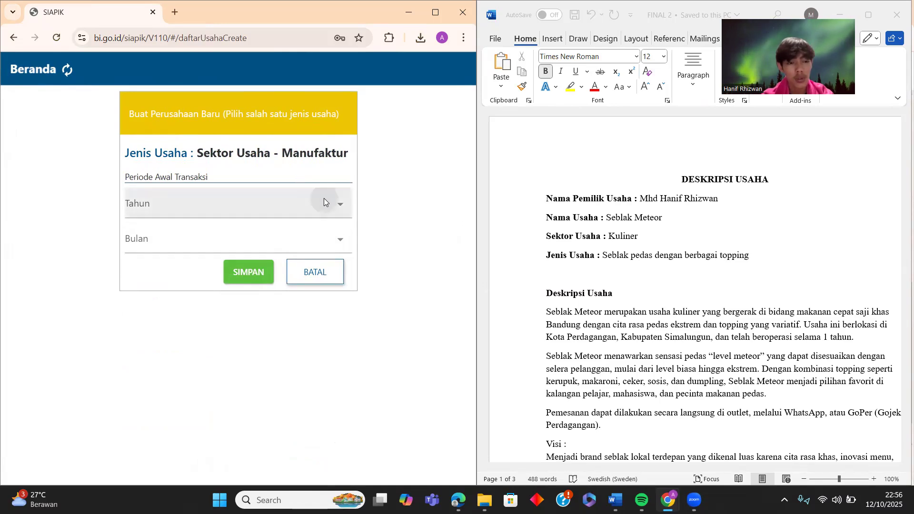
pyautogui.click(167, 315)
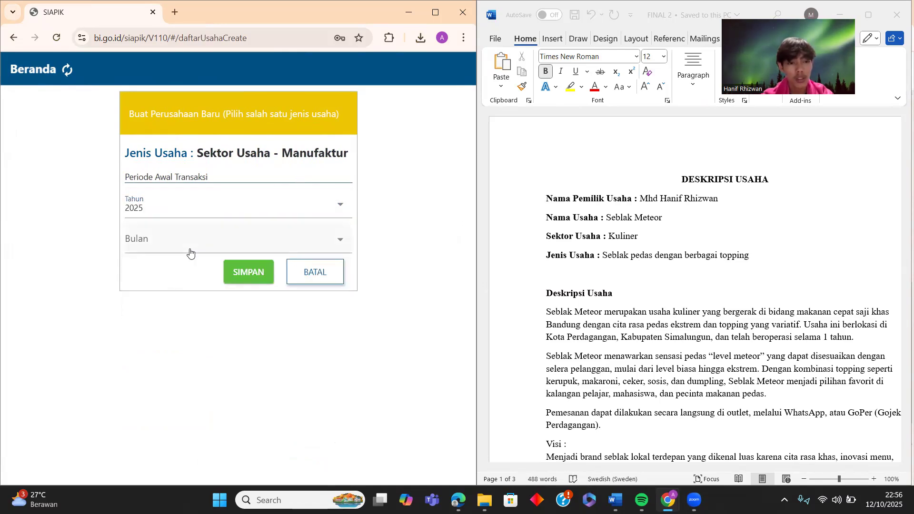
pyautogui.click(190, 249)
pyautogui.scroll(-2, 175, 363)
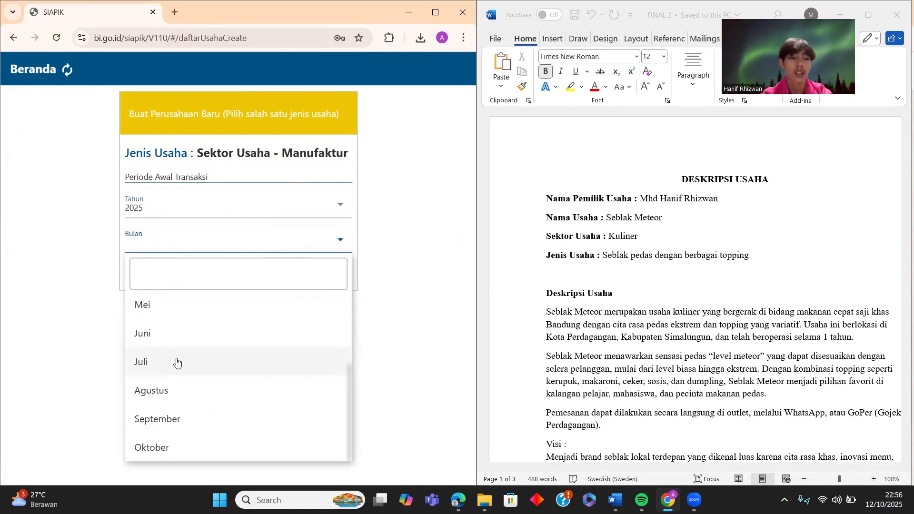
pyautogui.click(181, 421)
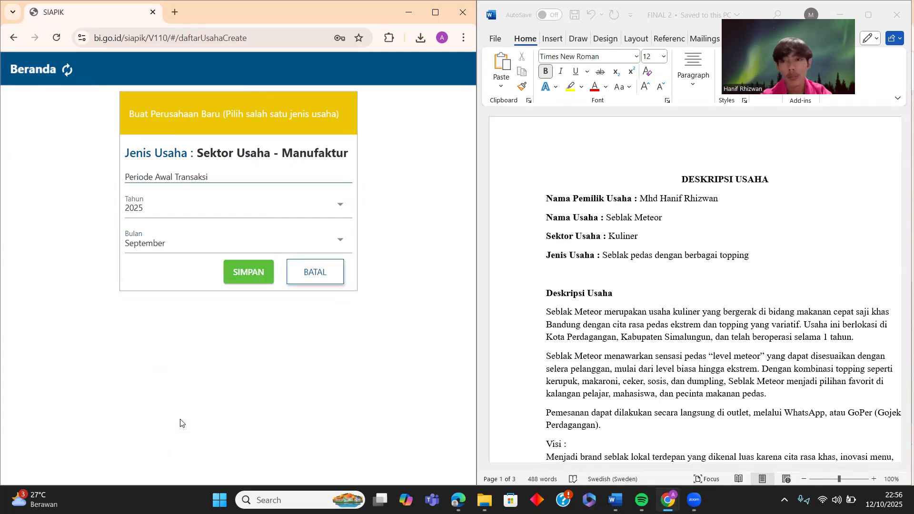
pyautogui.click(232, 275)
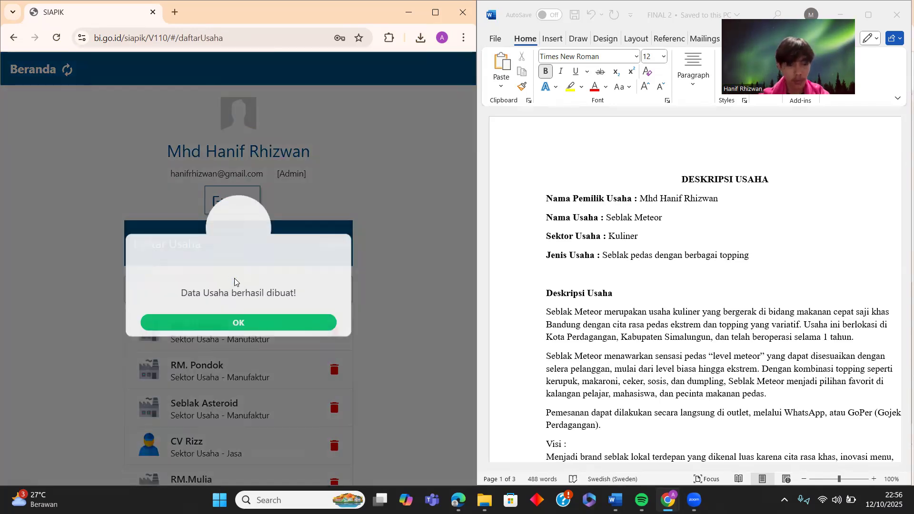
pyautogui.click(260, 330)
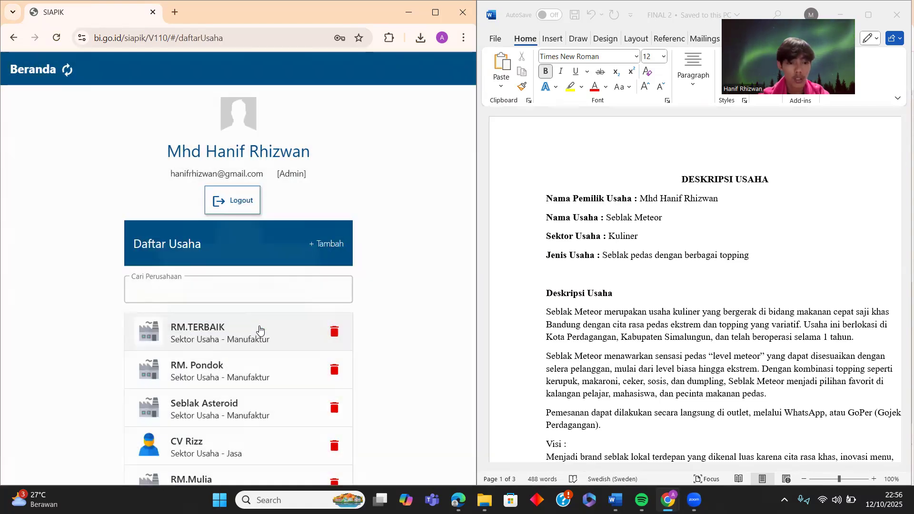
pyautogui.scroll(-6, 220, 392)
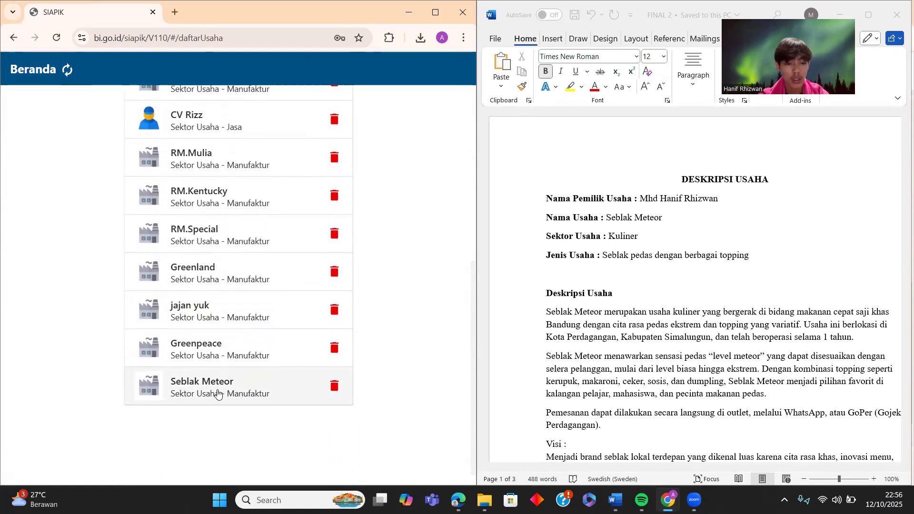
pyautogui.click(217, 393)
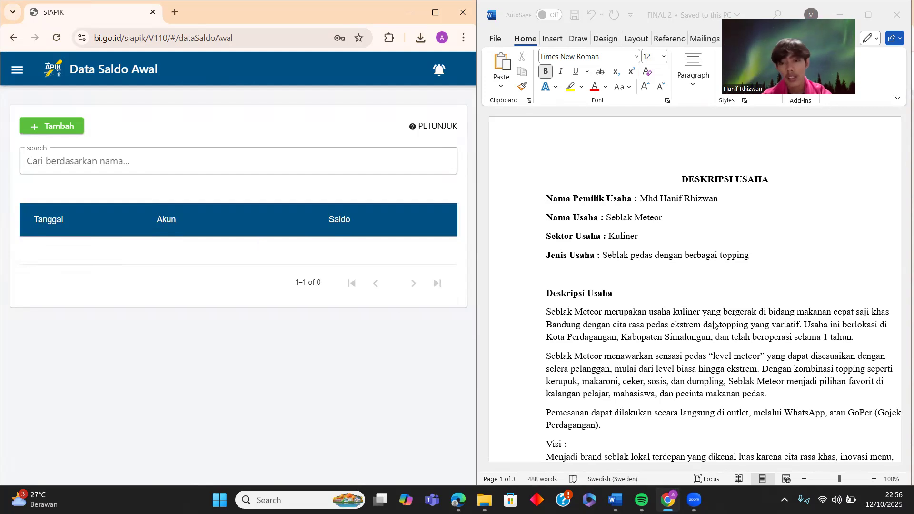
# - Add a Kas opening balance of 34.200.000 and save it
pyautogui.scroll(-12, 714, 325)
pyautogui.scroll(-6, 666, 304)
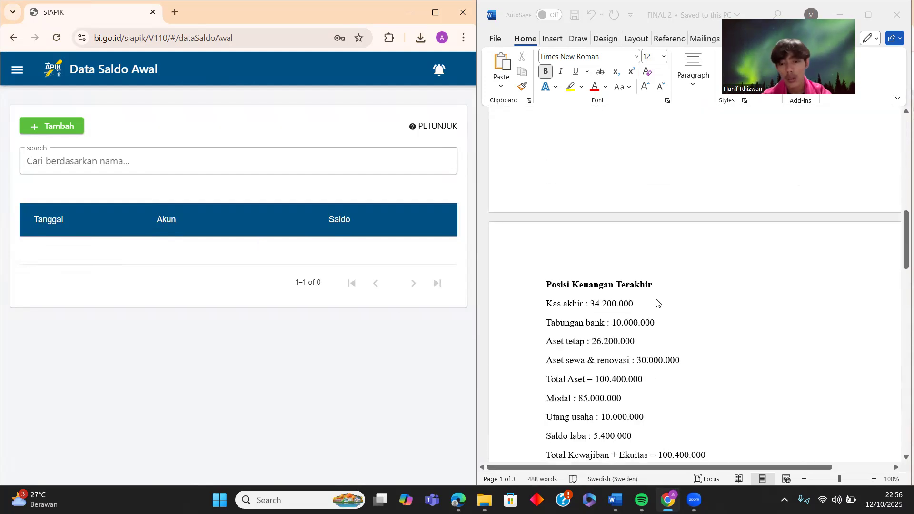
pyautogui.click(48, 125)
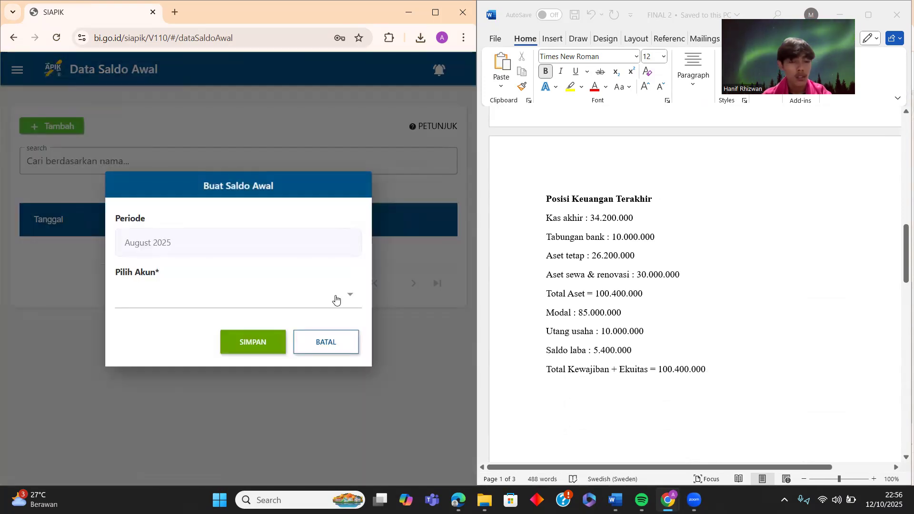
pyautogui.click(337, 299)
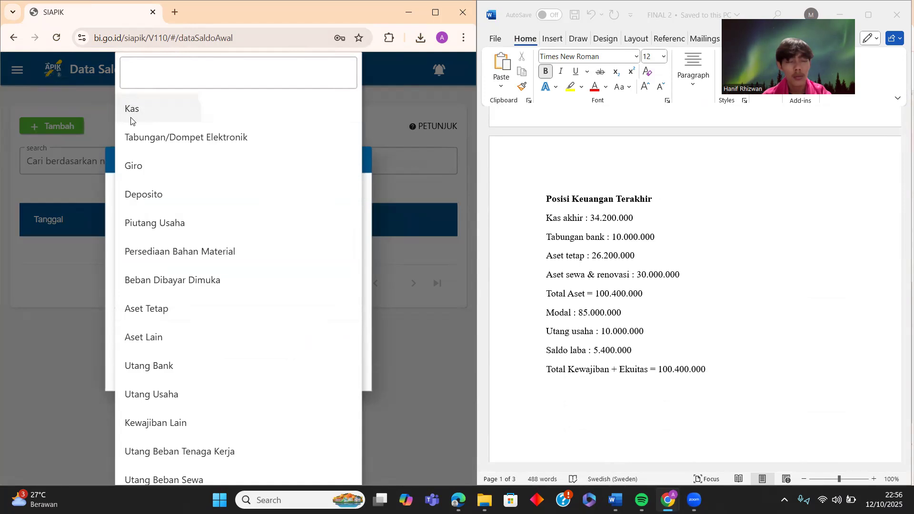
pyautogui.click(131, 121)
pyautogui.click(192, 317)
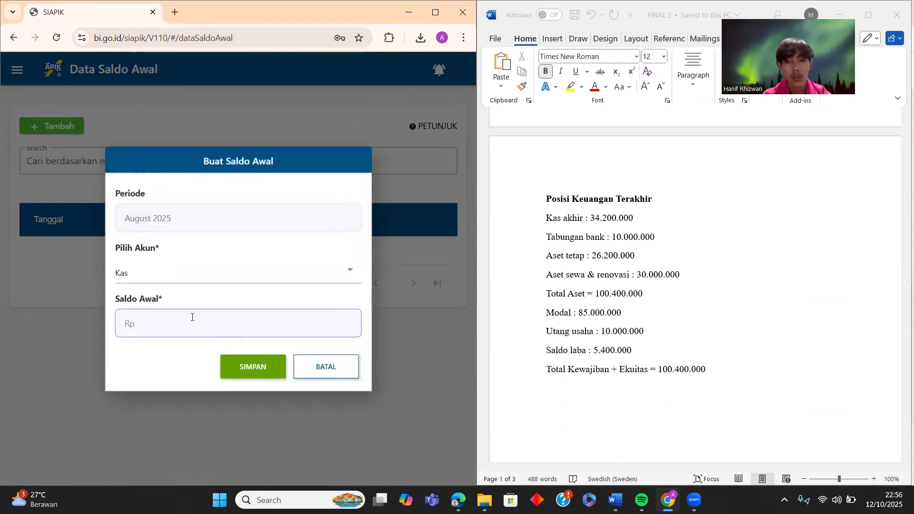
pyautogui.write('3')
pyautogui.write('42.000.000')
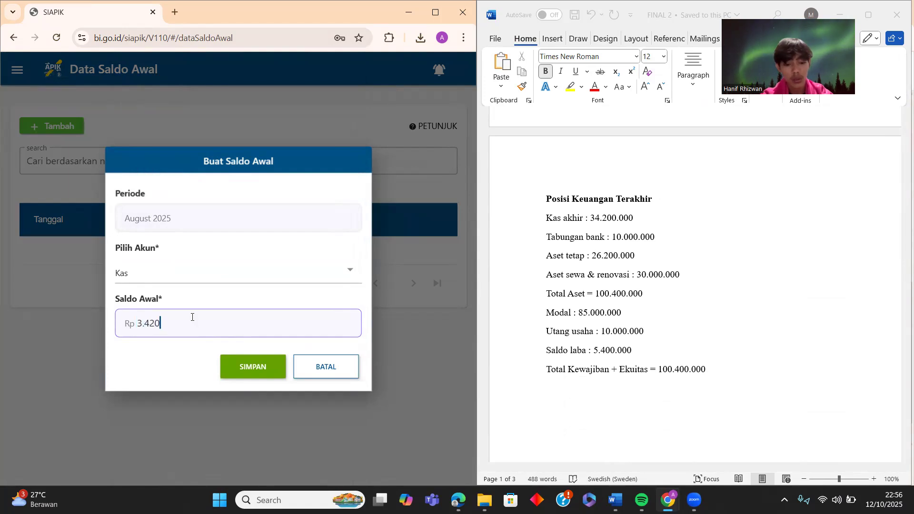
pyautogui.press('BackSpace')
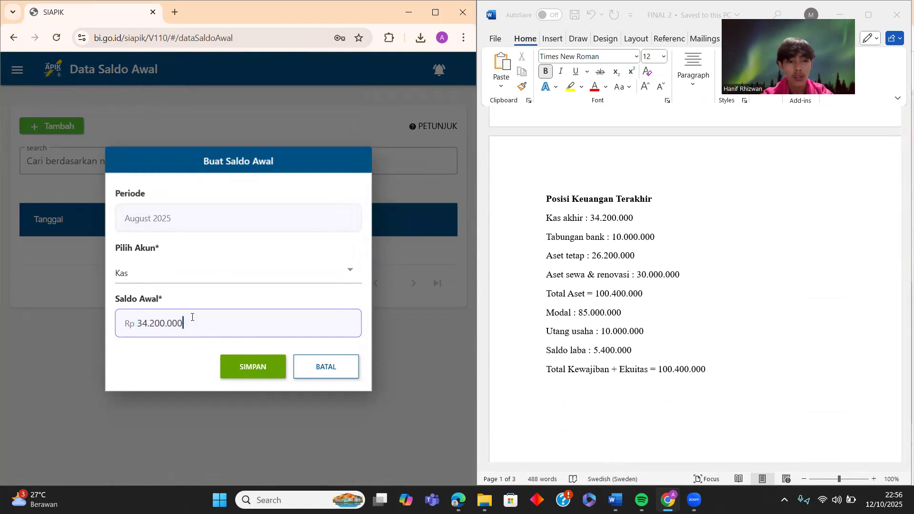
pyautogui.click(247, 373)
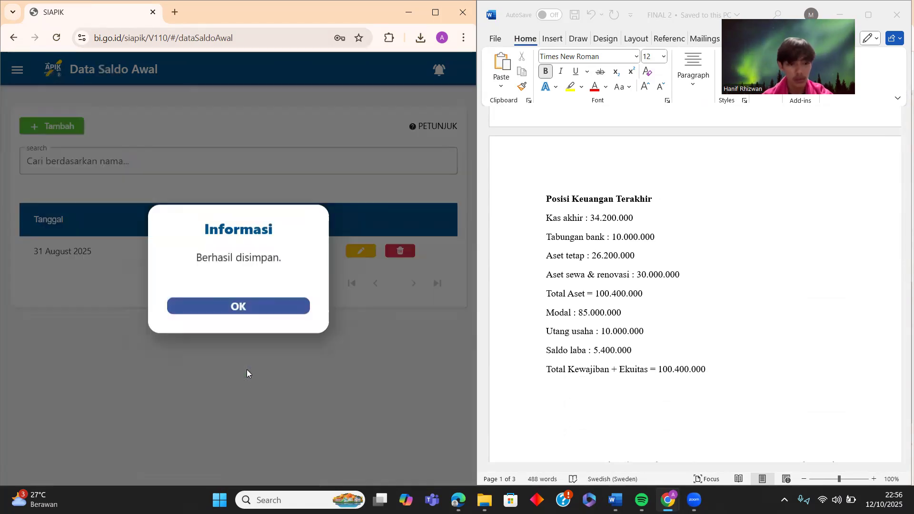
pyautogui.click(255, 312)
# - Start a new opening balance for the Tabungan/Dompet Elektronik account
pyautogui.click(32, 120)
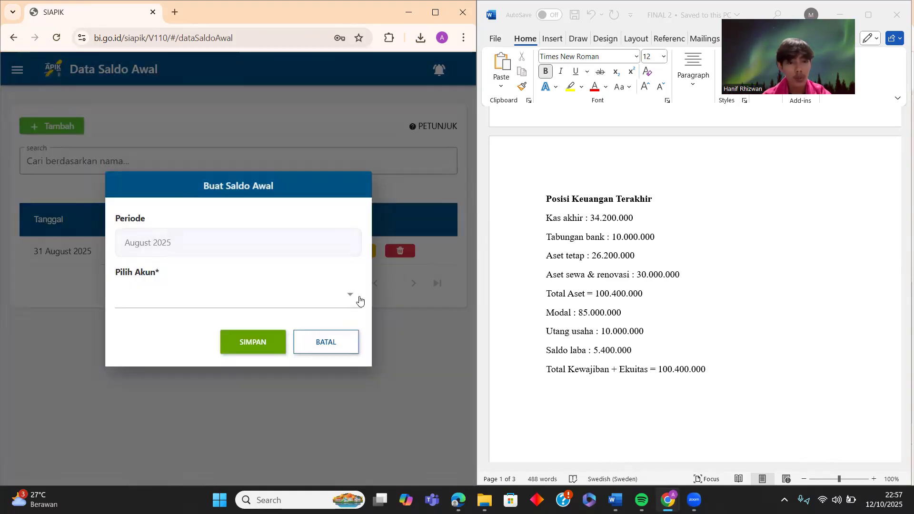
pyautogui.click(359, 300)
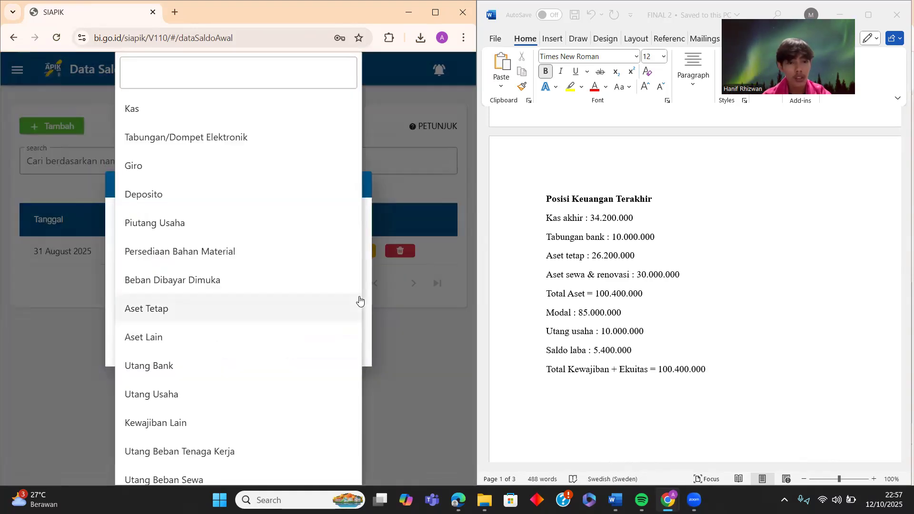
pyautogui.click(177, 138)
# - Create a BCA bank account with its account number and IDR currency
pyautogui.click(342, 254)
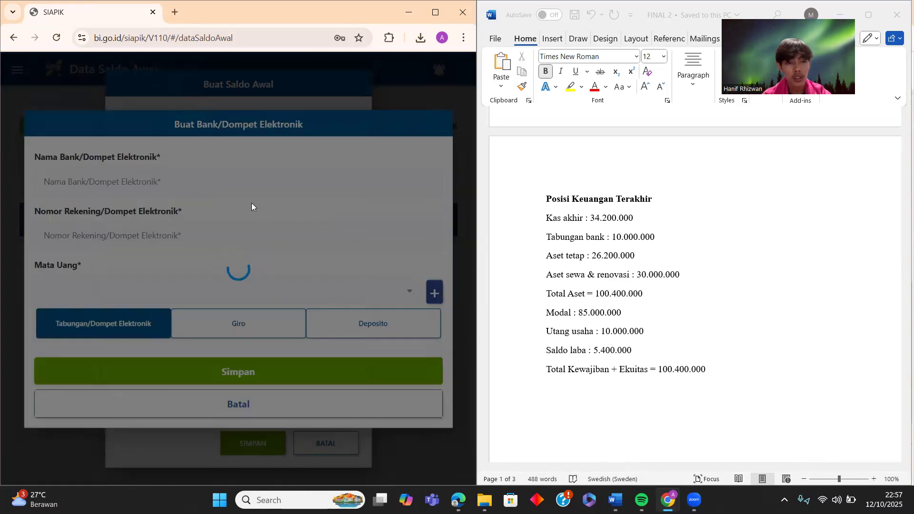
pyautogui.click(225, 173)
pyautogui.write('BCA')
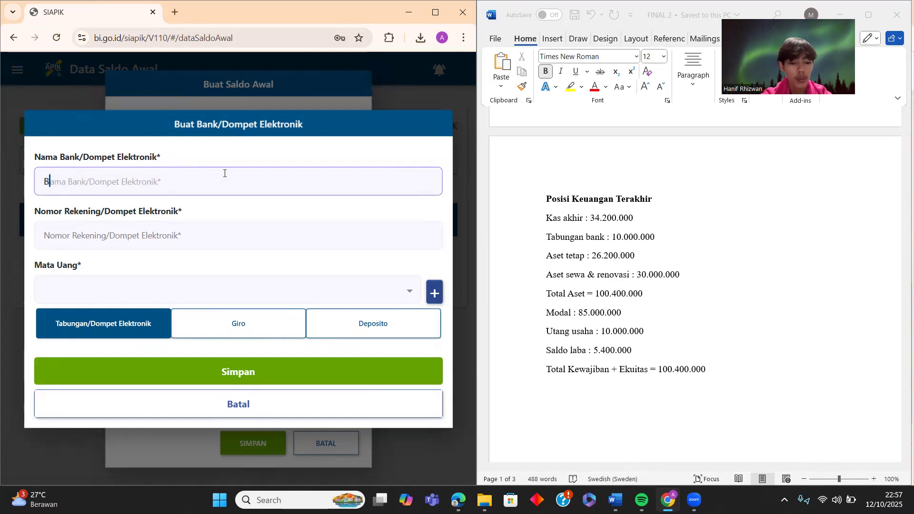
pyautogui.click(224, 235)
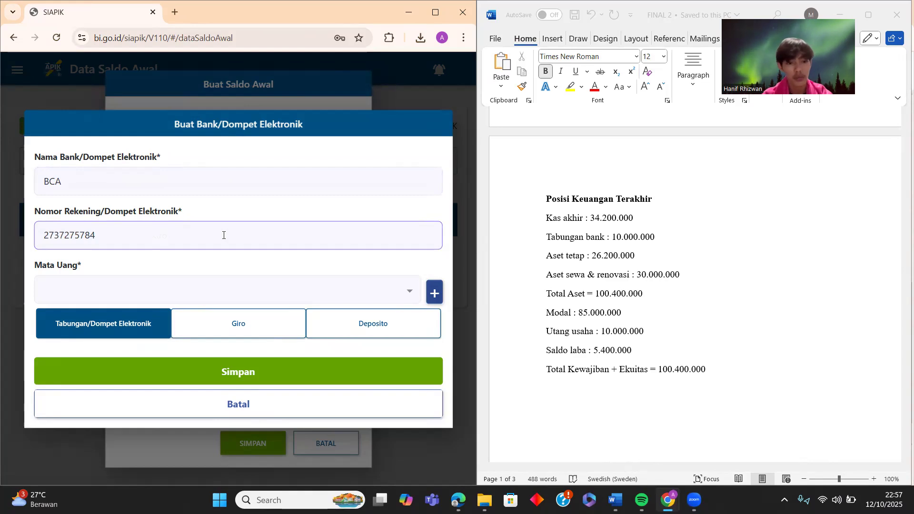
pyautogui.click(211, 368)
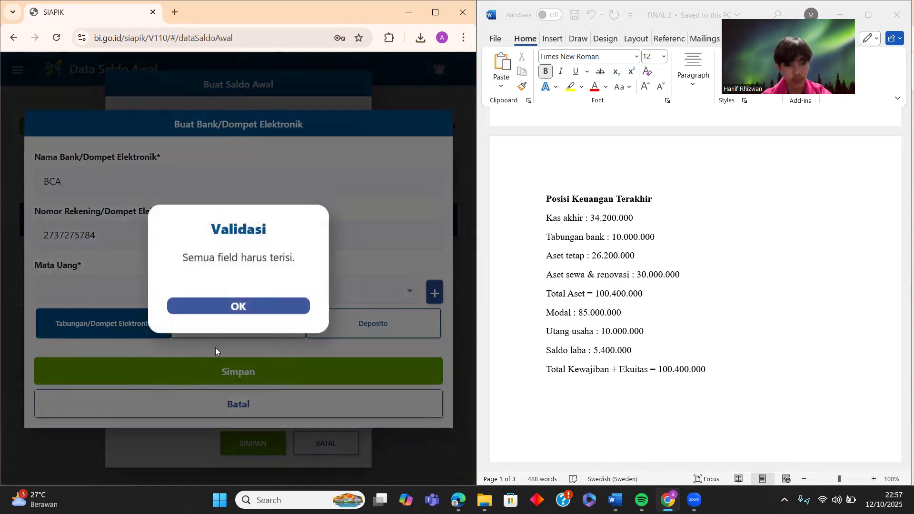
pyautogui.click(237, 307)
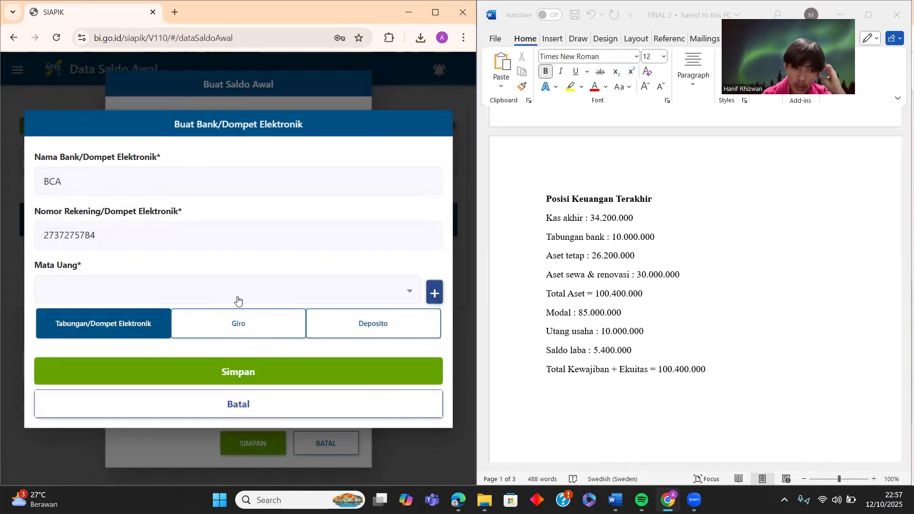
pyautogui.click(238, 292)
pyautogui.click(152, 341)
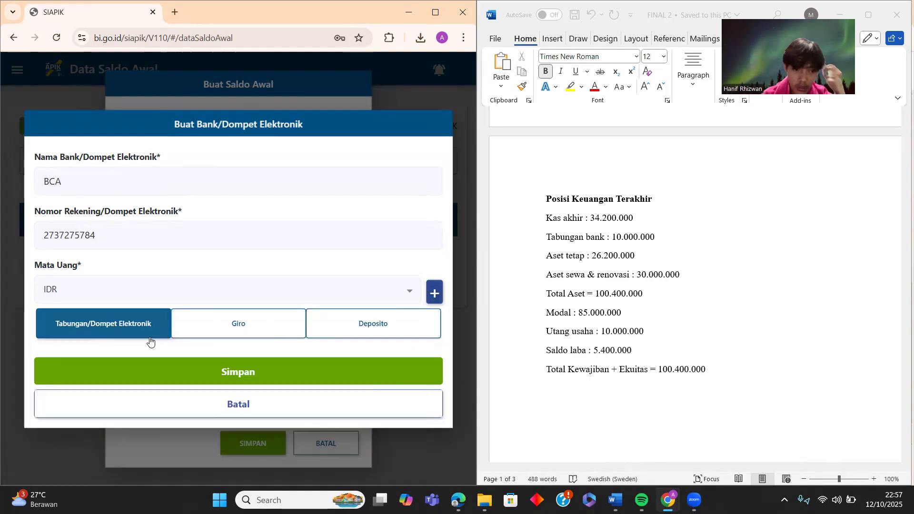
pyautogui.click(221, 371)
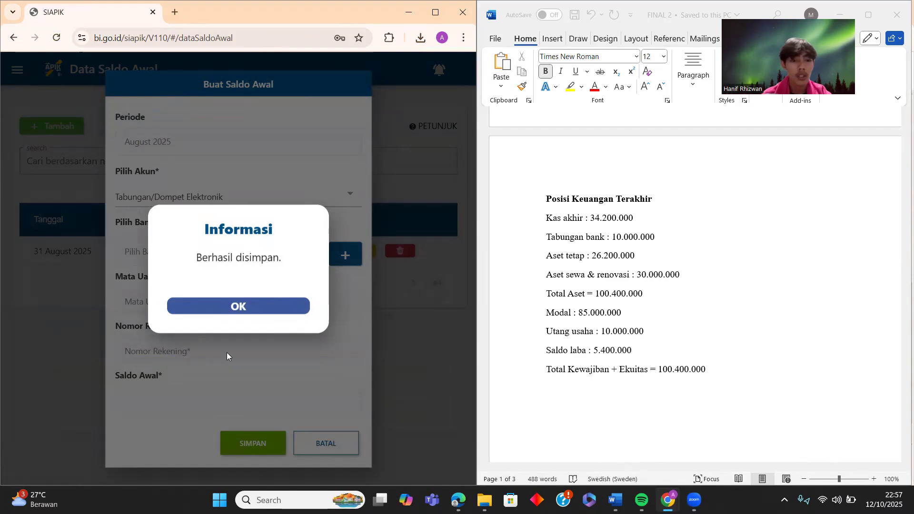
# - Select the BCA account and save a 10.000.000 opening balance
pyautogui.click(280, 317)
pyautogui.click(313, 262)
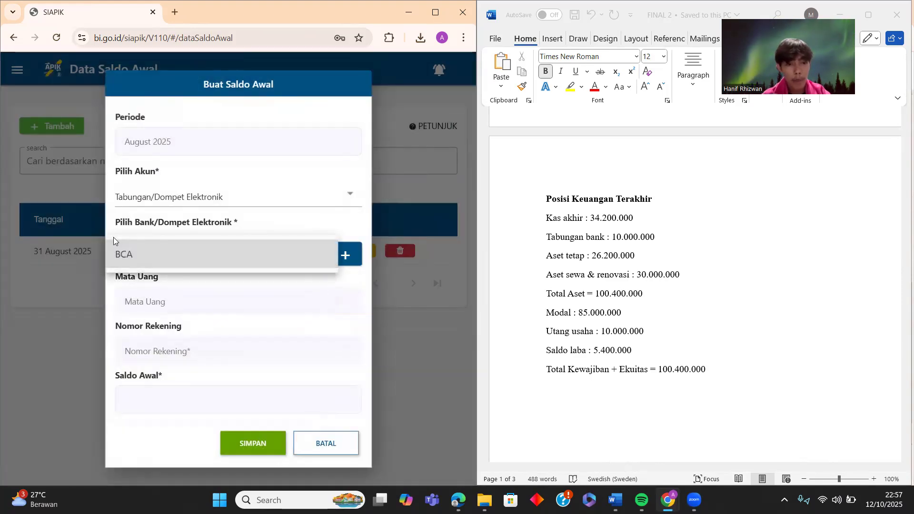
pyautogui.click(118, 253)
pyautogui.click(171, 396)
pyautogui.write('10.000.000')
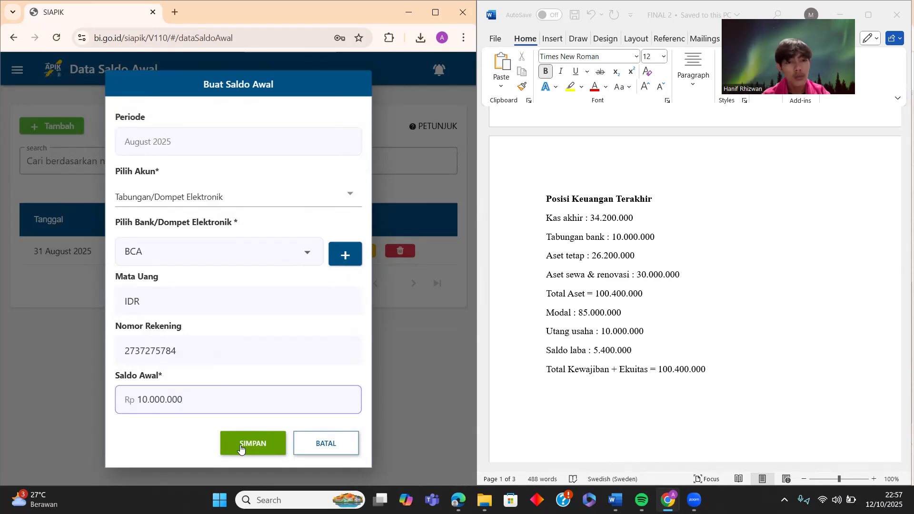
pyautogui.click(240, 445)
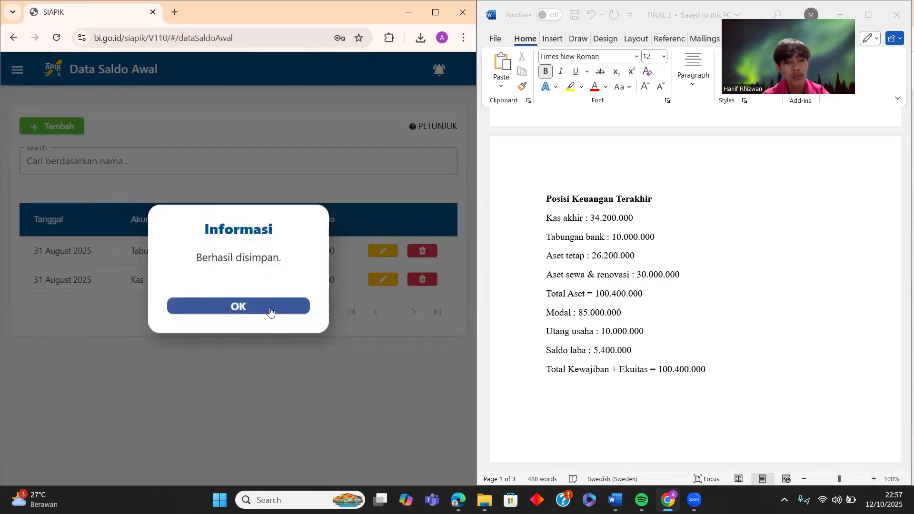
pyautogui.click(270, 310)
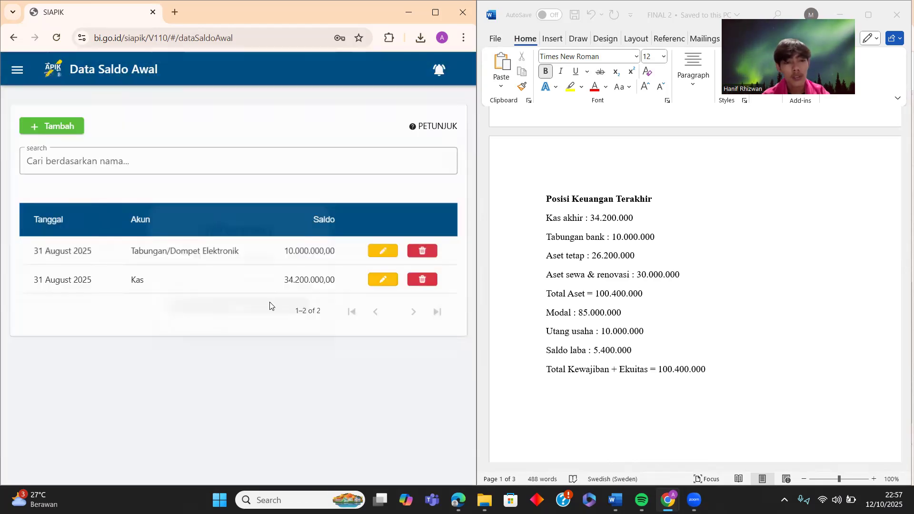
pyautogui.click(49, 128)
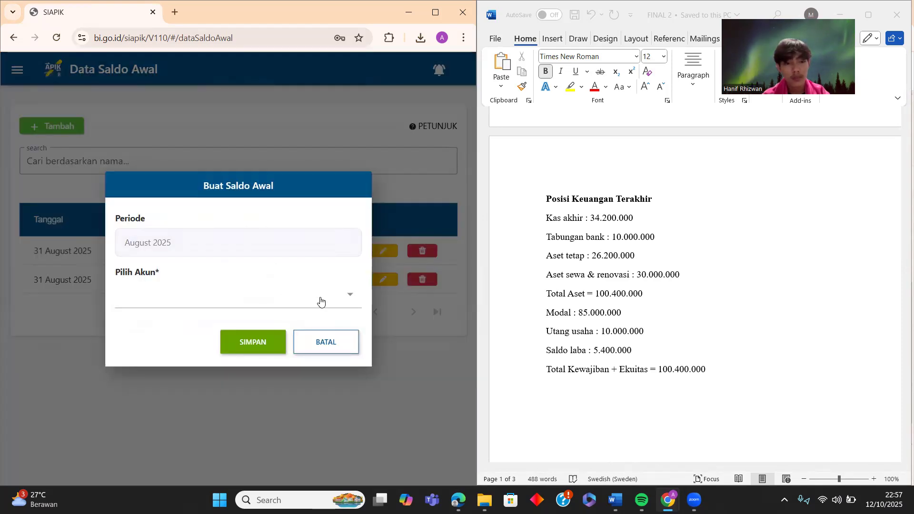
# - Under Aset Tetap, create Perlengkapan Dapur, Kelompok I special tools, valued 26.200.000
pyautogui.click(289, 294)
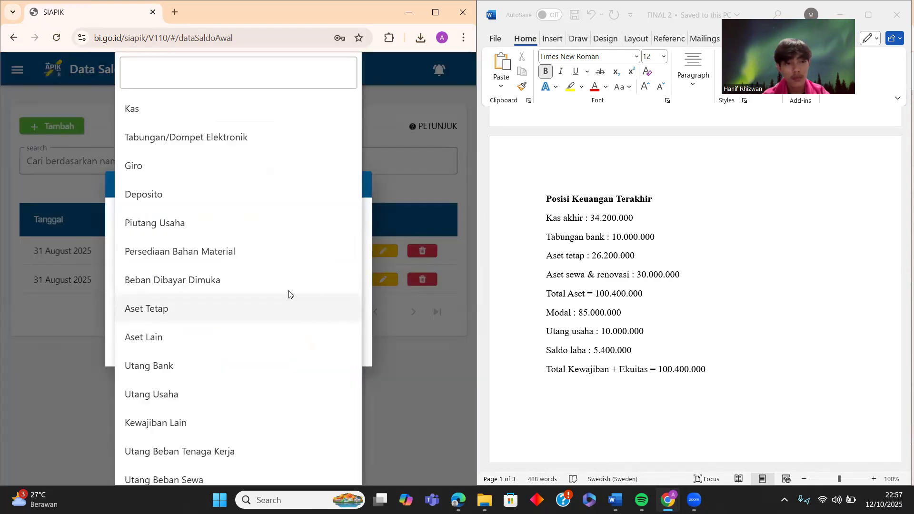
pyautogui.click(141, 307)
pyautogui.click(344, 280)
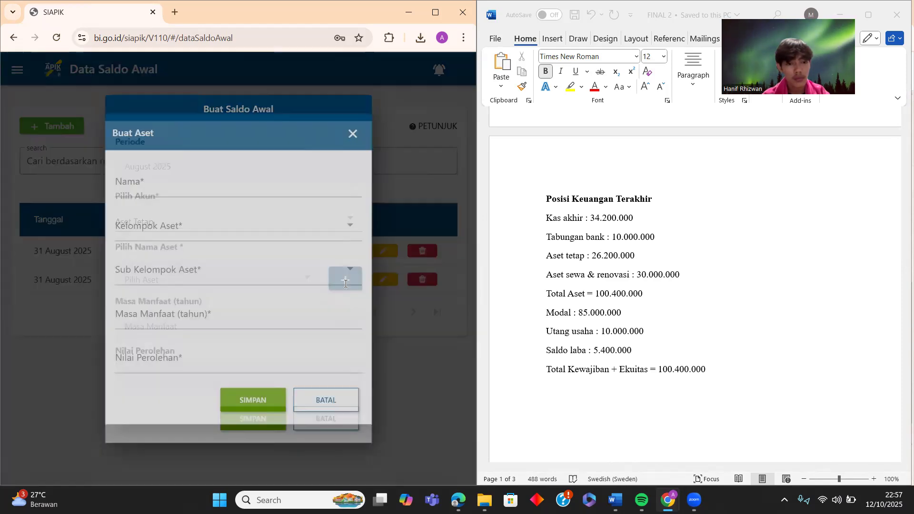
pyautogui.click(213, 188)
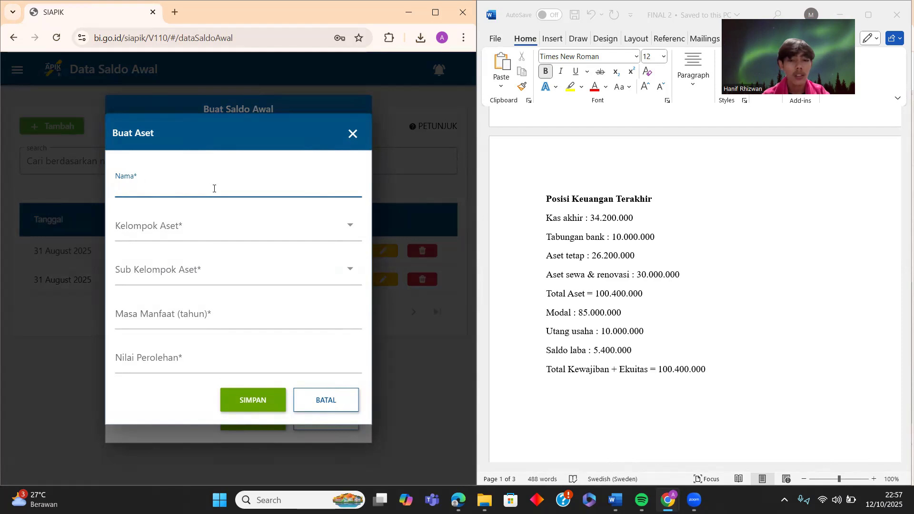
pyautogui.write('Per')
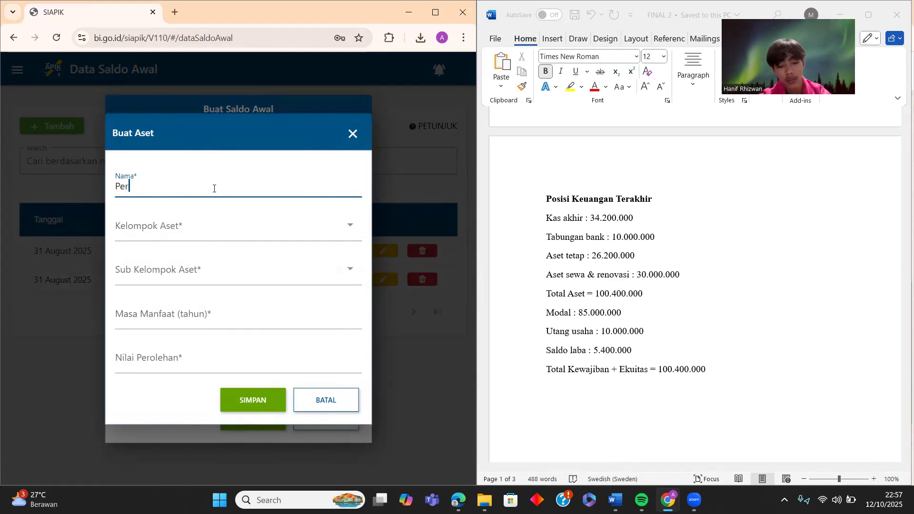
pyautogui.write('lengkapa')
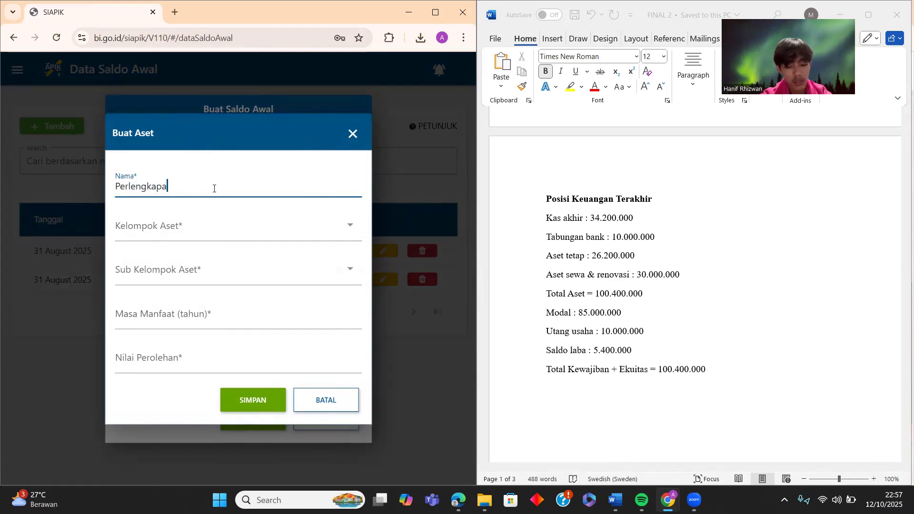
pyautogui.write('n Dapur')
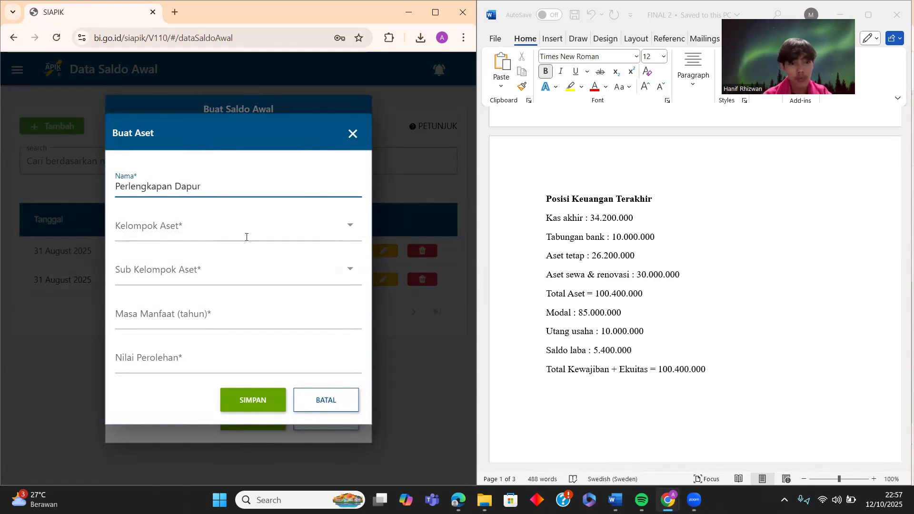
pyautogui.click(246, 237)
pyautogui.click(153, 138)
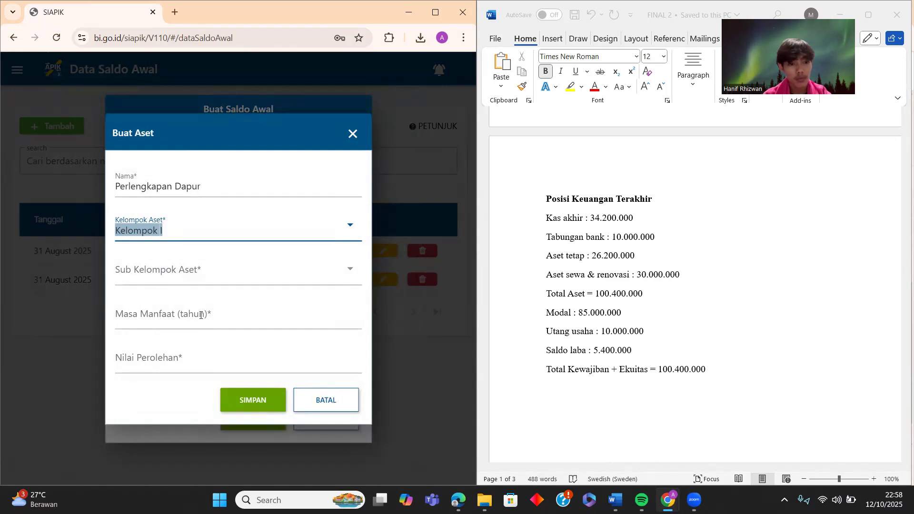
pyautogui.click(214, 278)
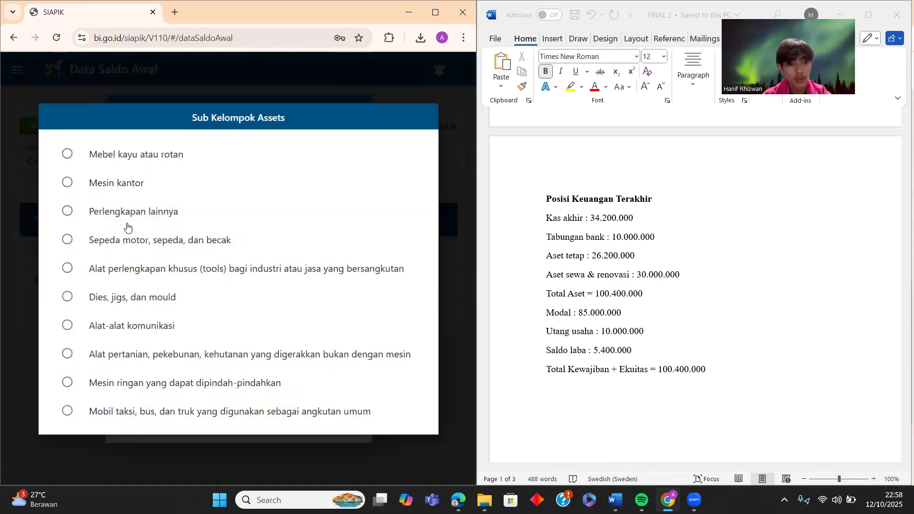
pyautogui.click(122, 269)
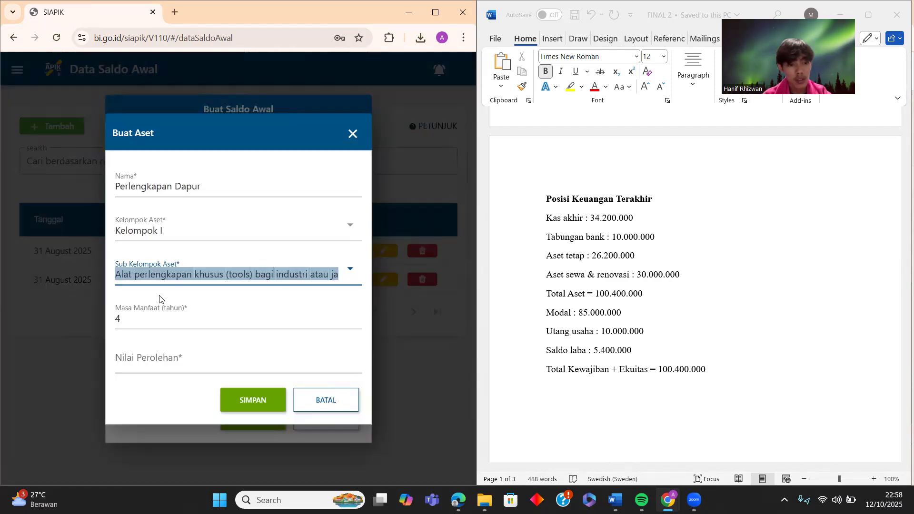
pyautogui.click(221, 357)
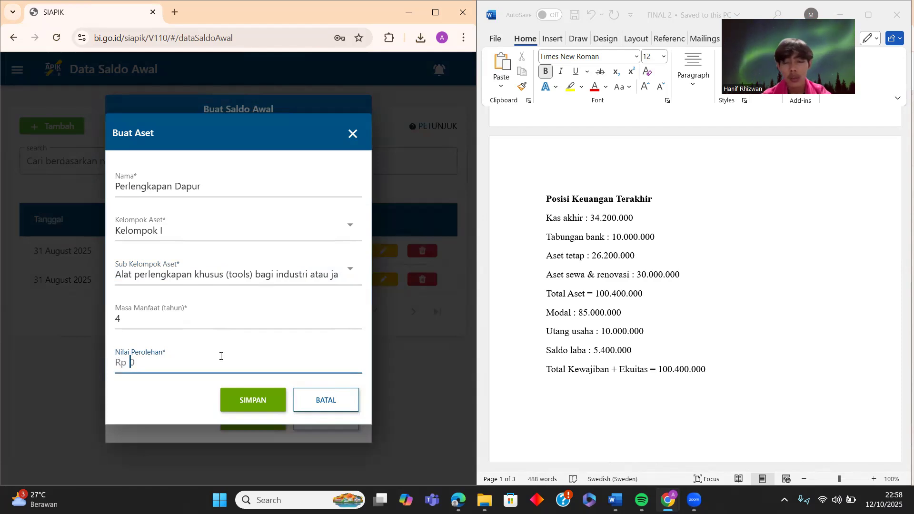
pyautogui.write('26')
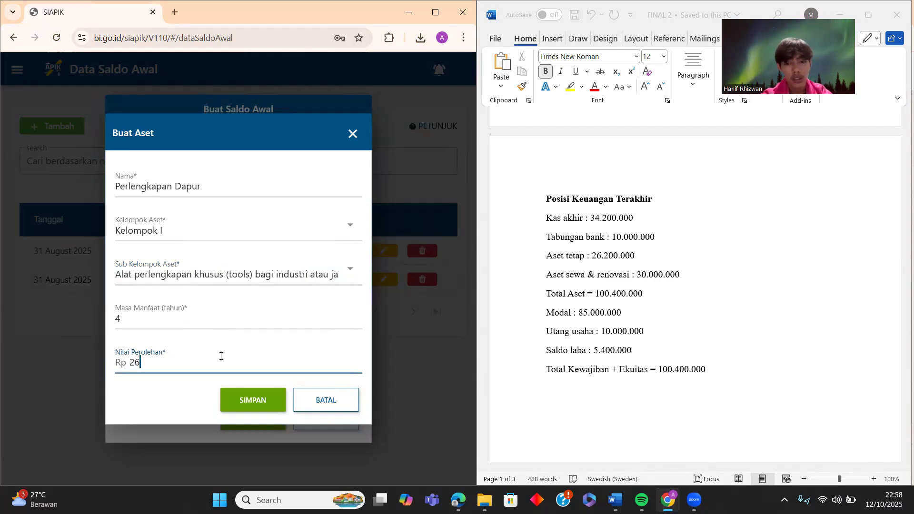
pyautogui.write('.200.000')
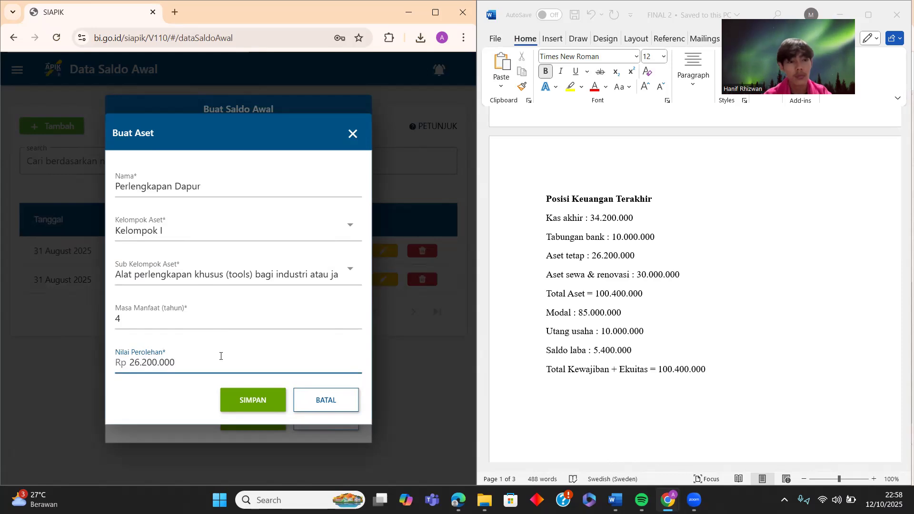
pyautogui.click(249, 403)
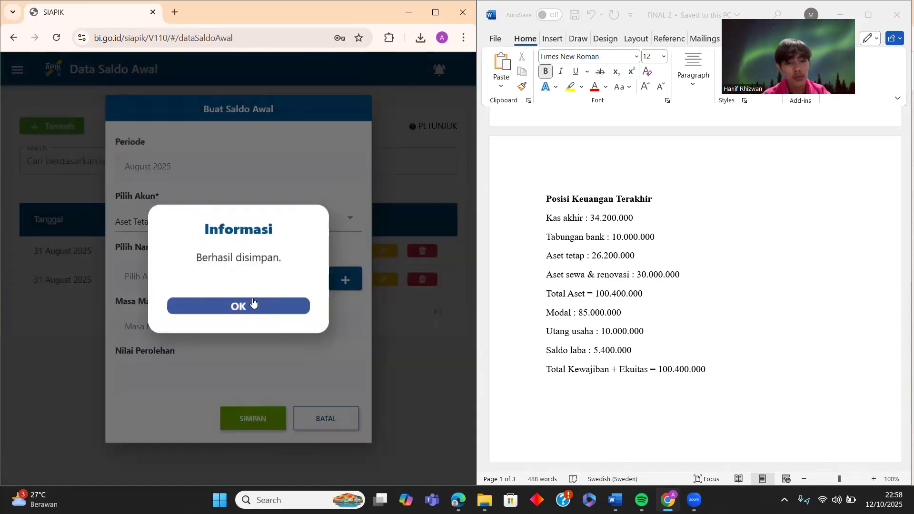
# - Select Perlengkapan Dapur and save its 26.200.000 Aset Tetap opening balance
pyautogui.click(253, 301)
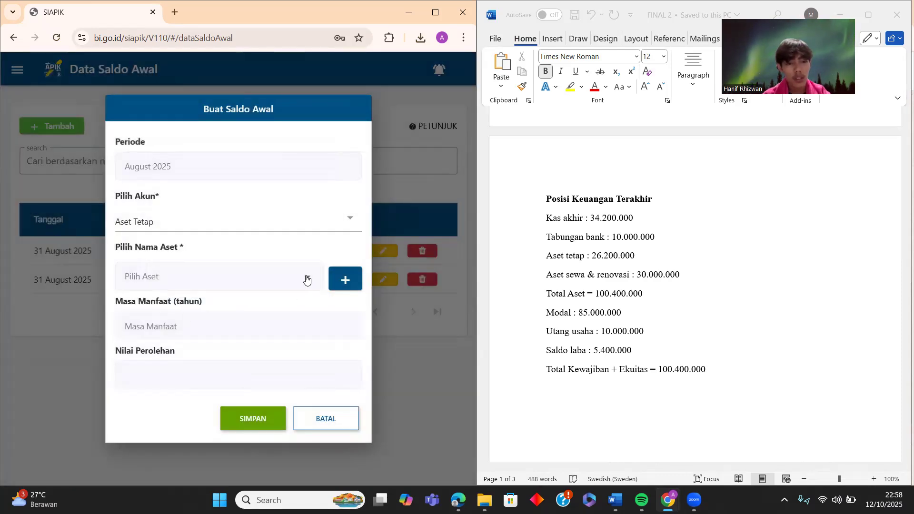
pyautogui.click(306, 280)
pyautogui.click(207, 276)
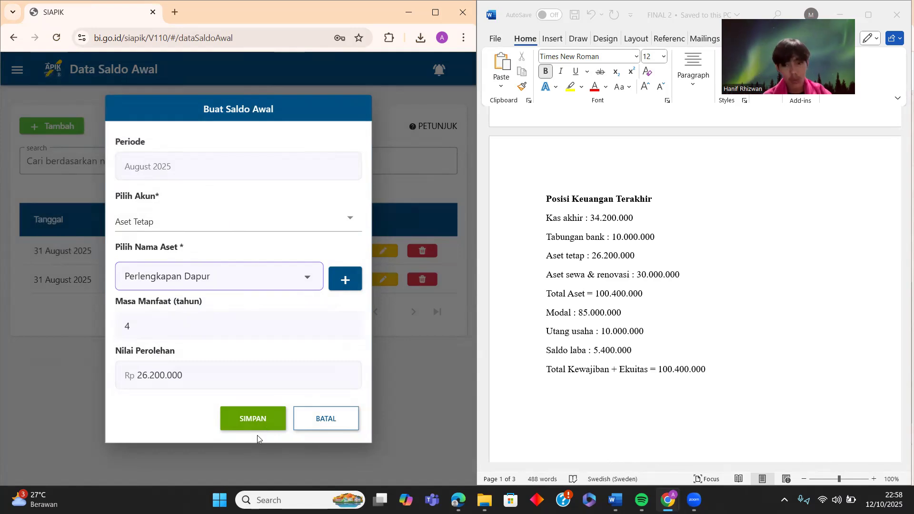
pyautogui.click(240, 417)
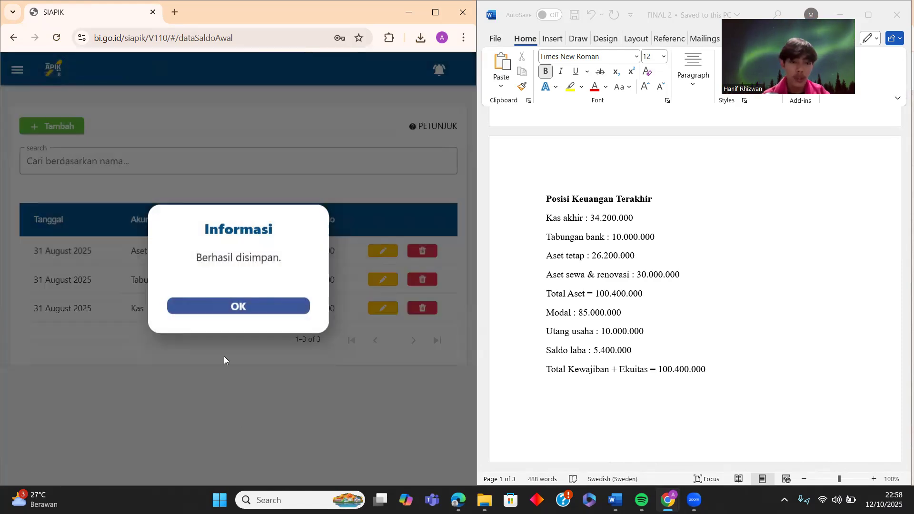
pyautogui.click(237, 309)
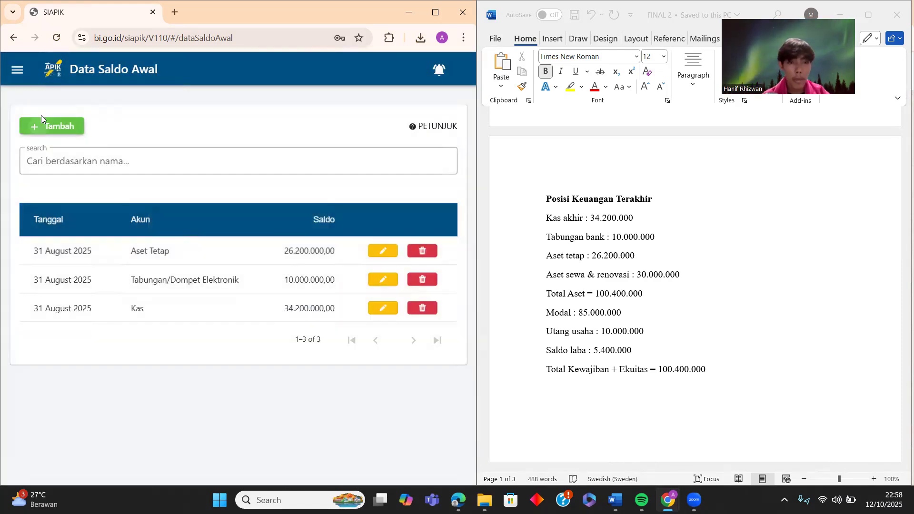
# - Under Aset Lain, create a Bangunan asset valued at 30000000
pyautogui.click(42, 119)
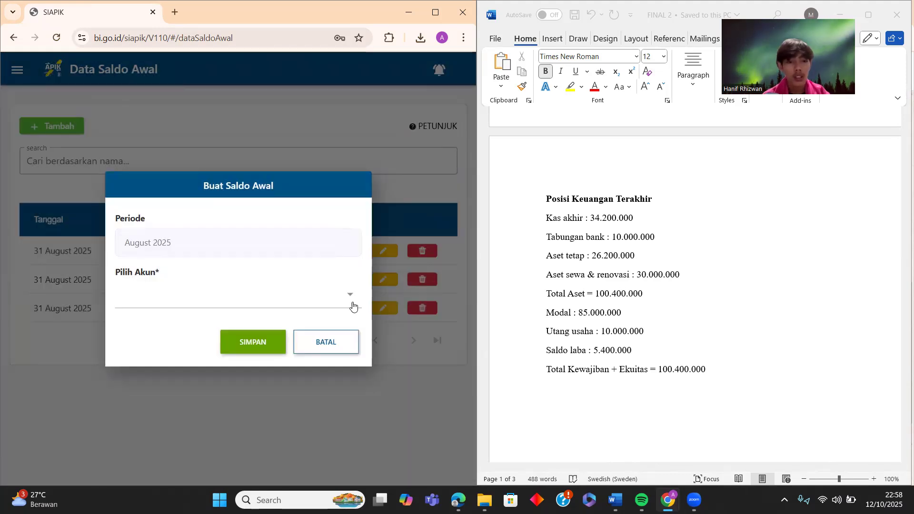
pyautogui.click(351, 299)
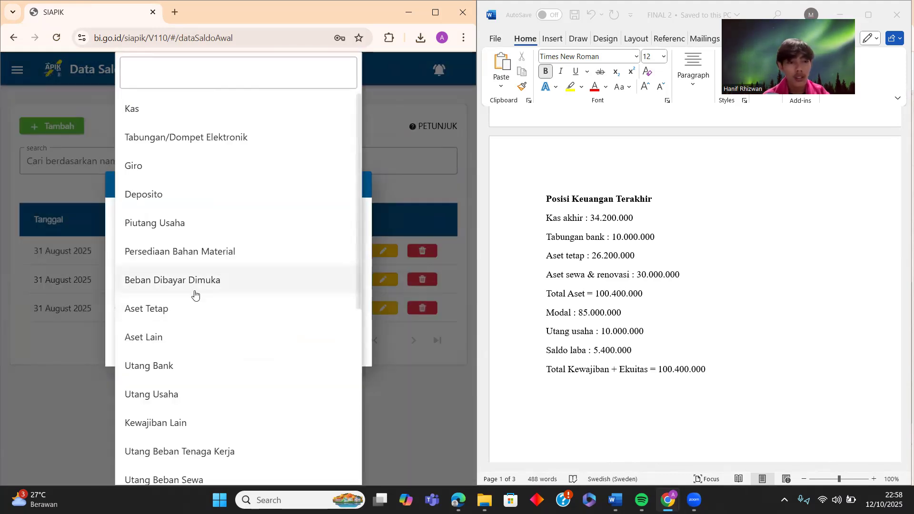
pyautogui.click(170, 344)
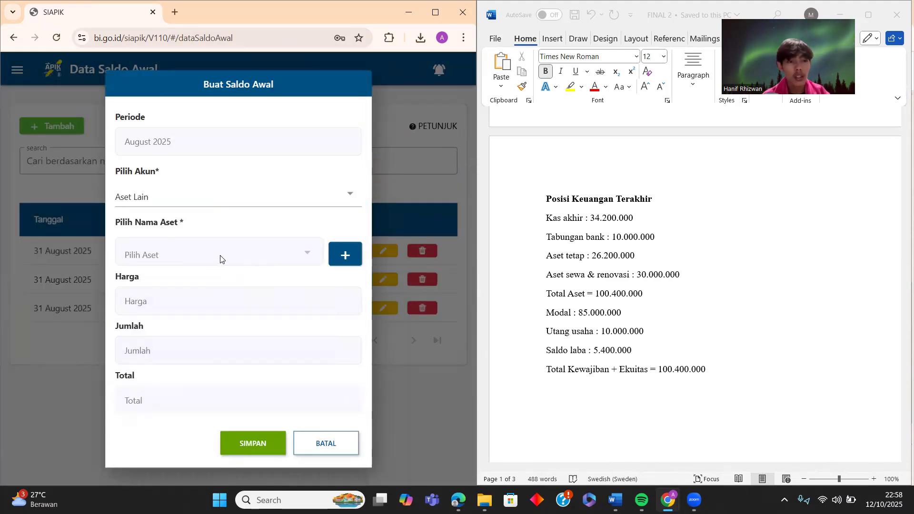
pyautogui.click(345, 256)
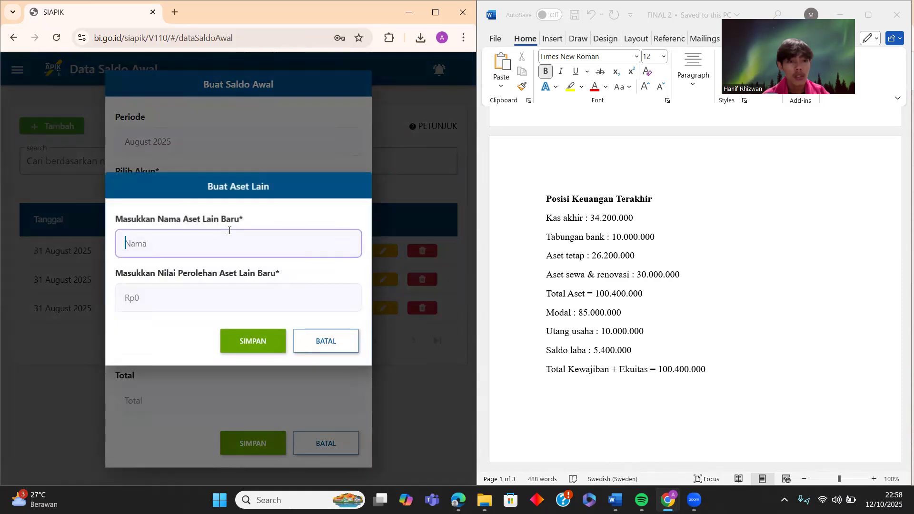
pyautogui.write('Bangunan')
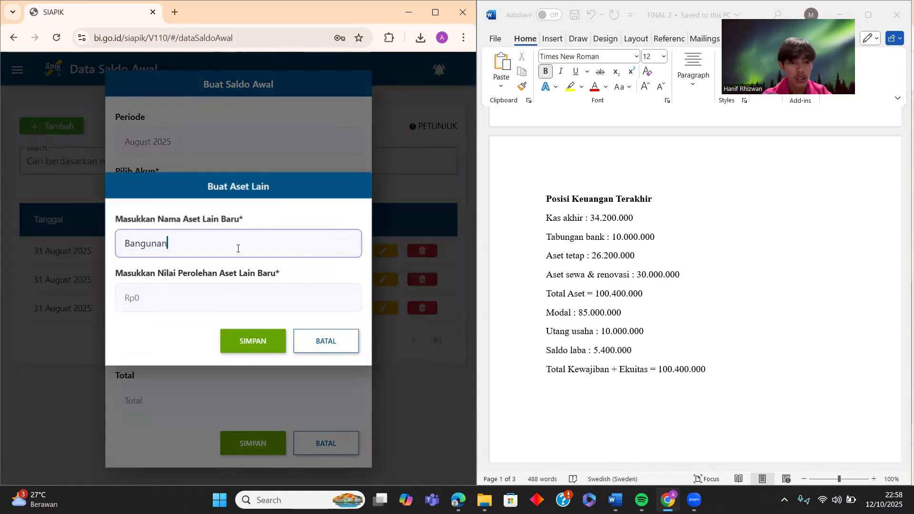
pyautogui.click(245, 298)
pyautogui.write('30000000')
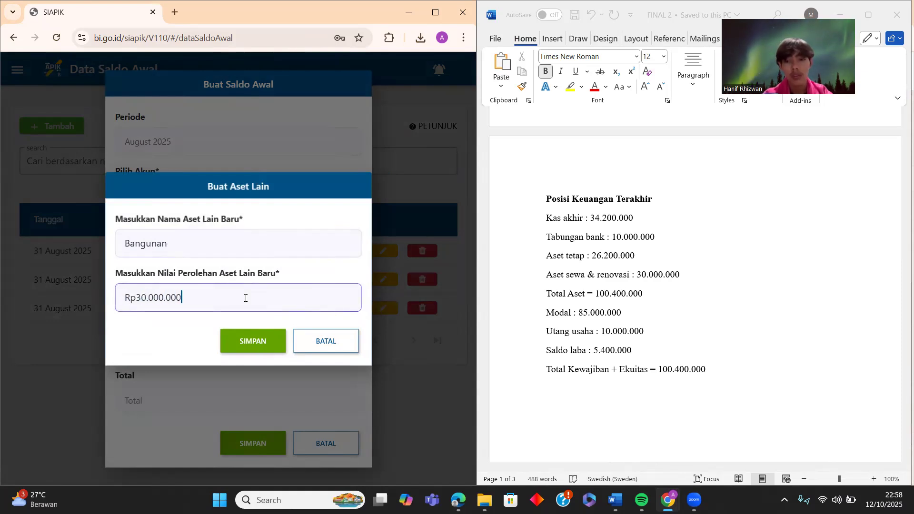
pyautogui.click(235, 347)
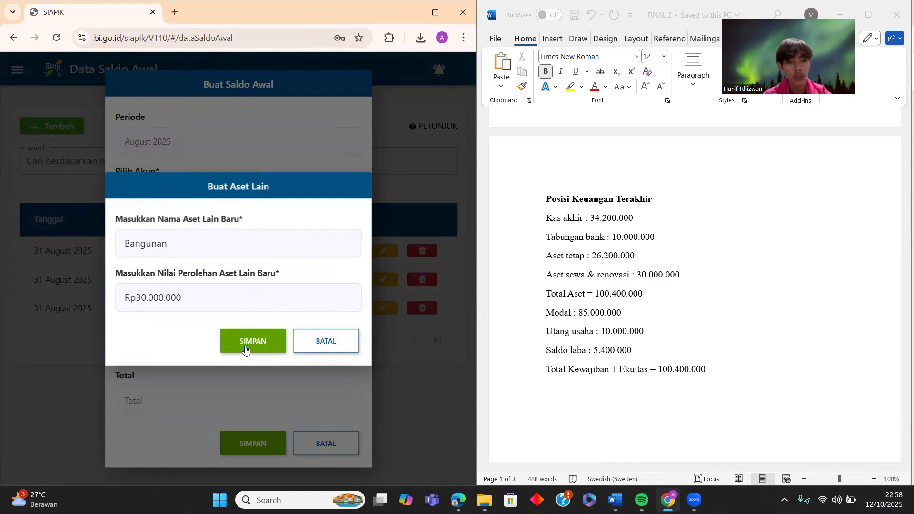
pyautogui.click(265, 308)
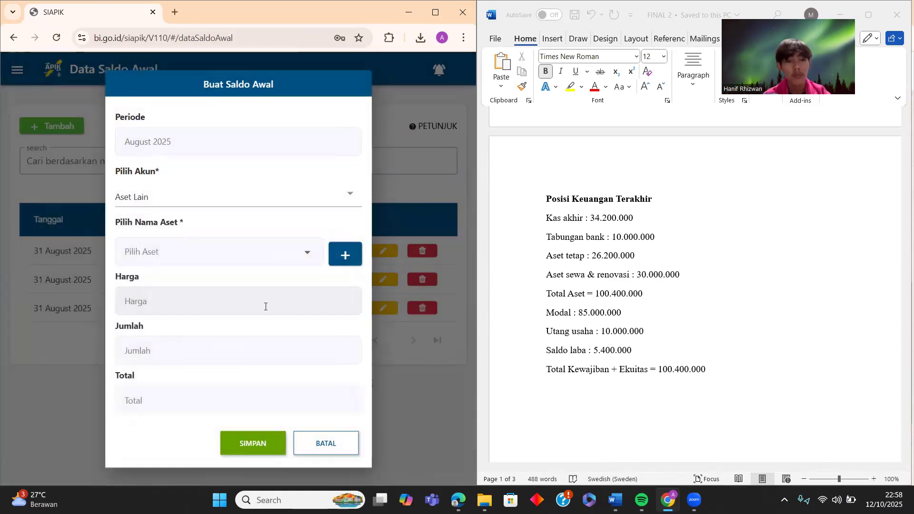
# - Select Bangunan with quantity 1 and save its opening balance
pyautogui.click(253, 263)
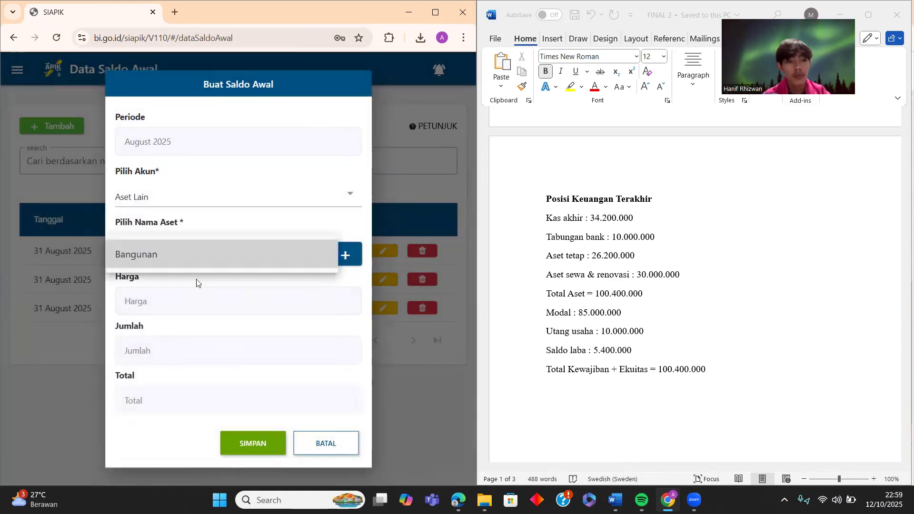
pyautogui.click(147, 257)
pyautogui.click(218, 352)
pyautogui.write('1')
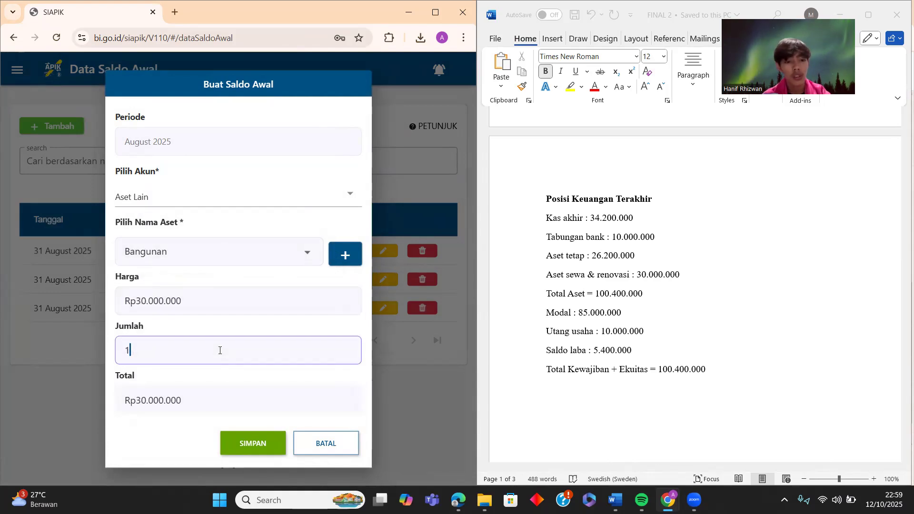
pyautogui.click(236, 445)
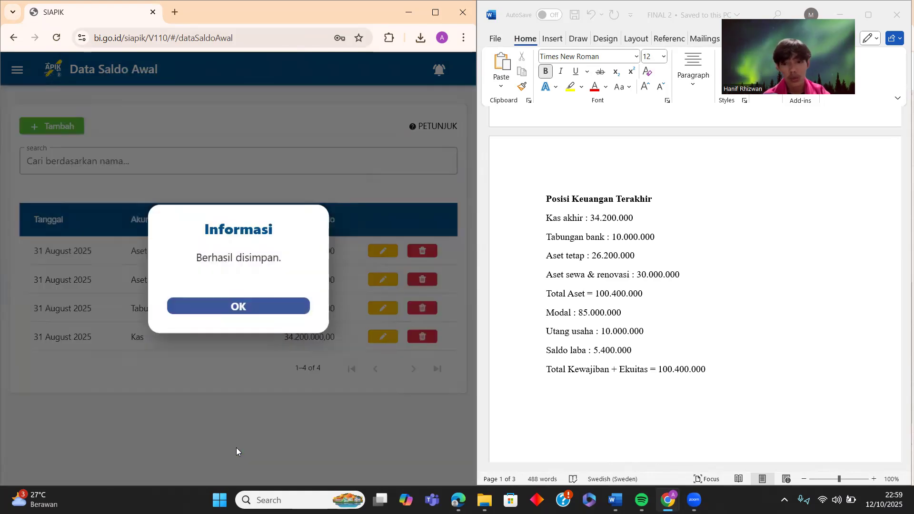
pyautogui.click(226, 310)
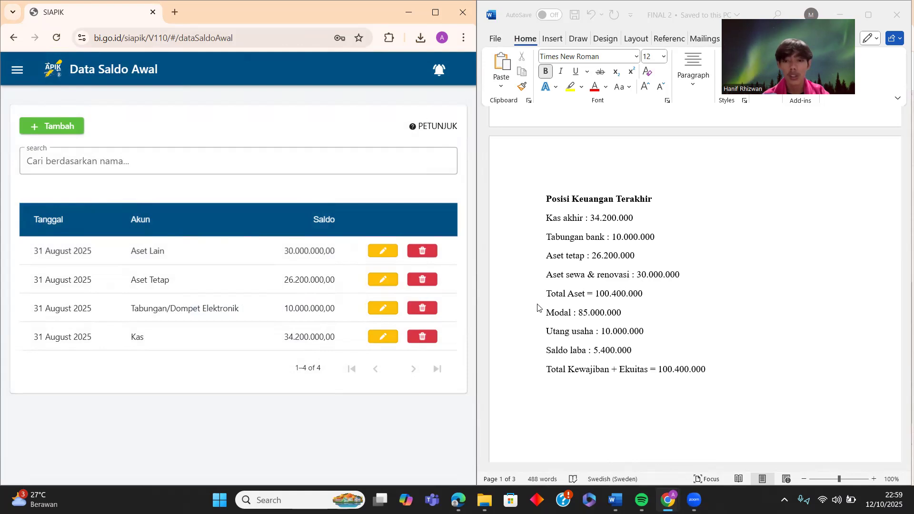
pyautogui.click(52, 128)
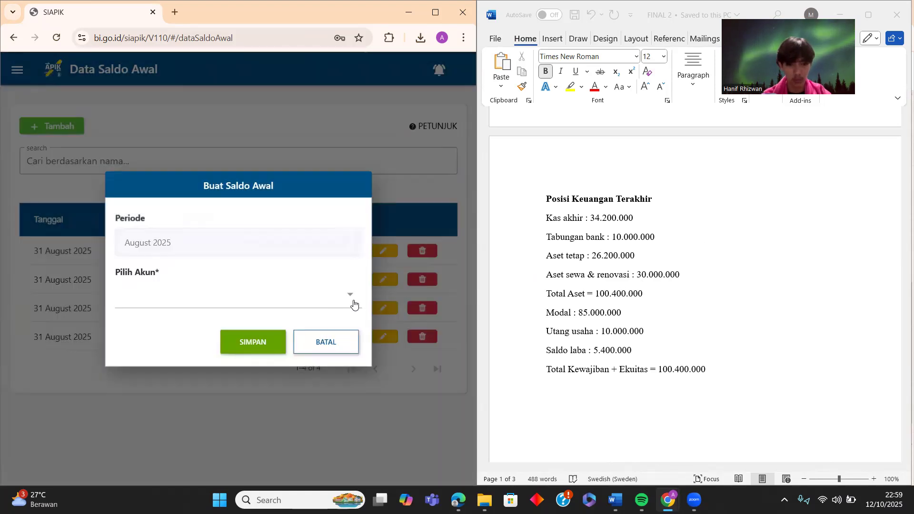
# - Select the Modal account and save an opening balance of 85.000.000
pyautogui.click(351, 298)
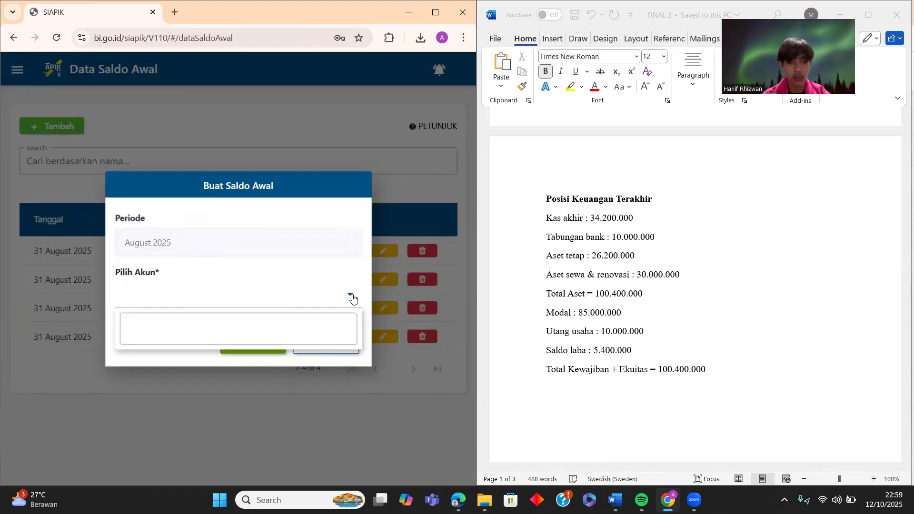
pyautogui.scroll(-7, 151, 359)
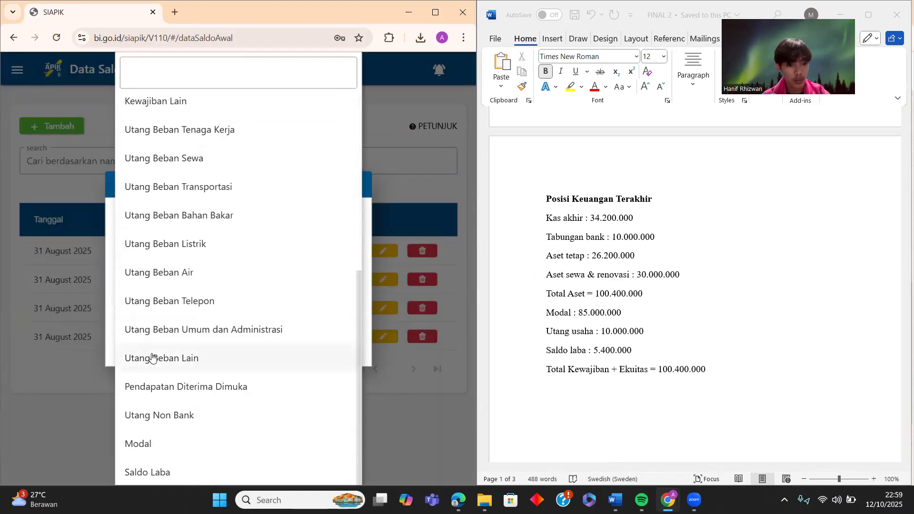
pyautogui.click(148, 446)
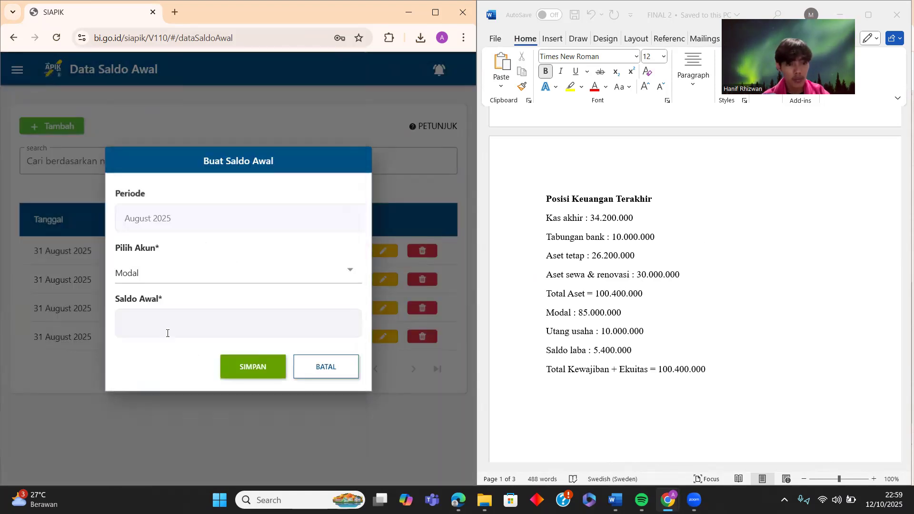
pyautogui.click(215, 334)
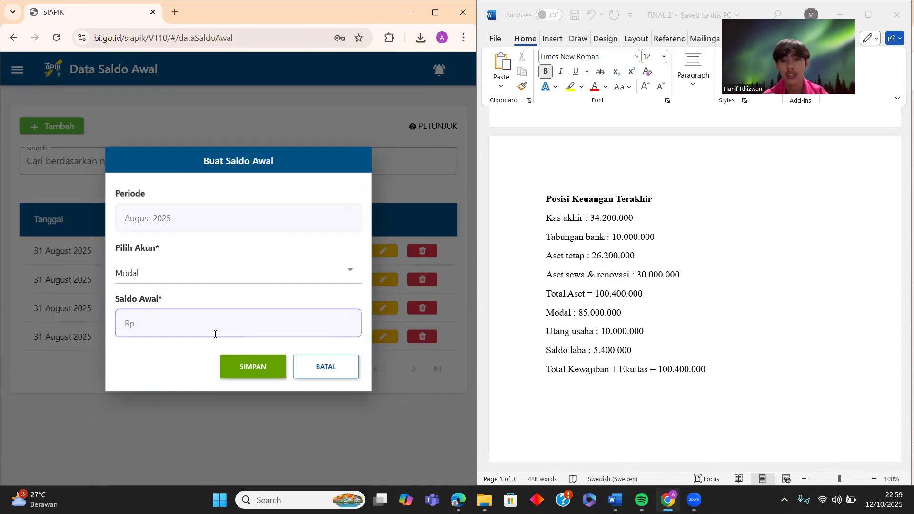
pyautogui.write('85.000.000')
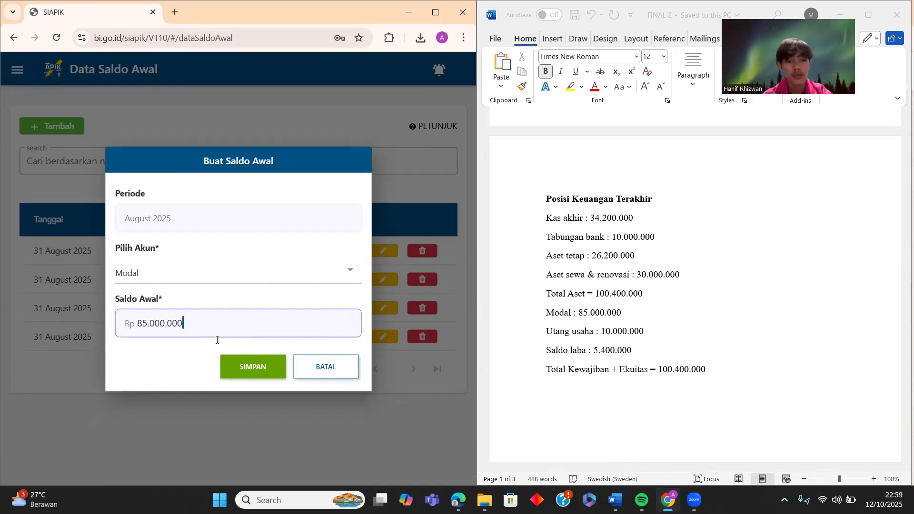
pyautogui.click(229, 360)
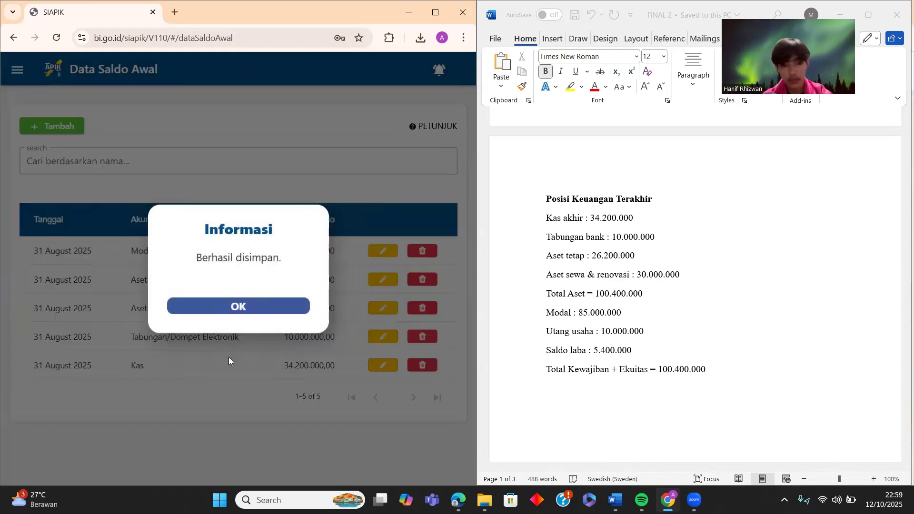
pyautogui.click(247, 309)
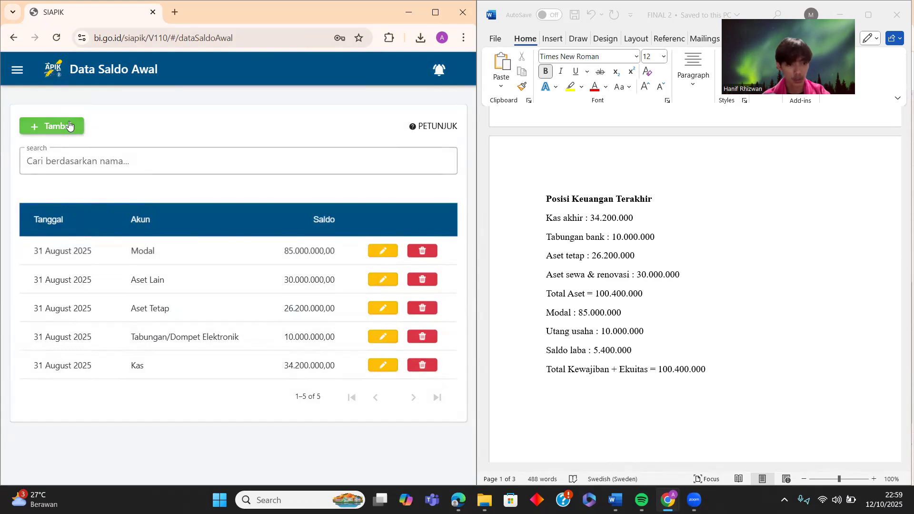
# - Start a new opening-balance entry for the Utang Usaha account
pyautogui.click(65, 127)
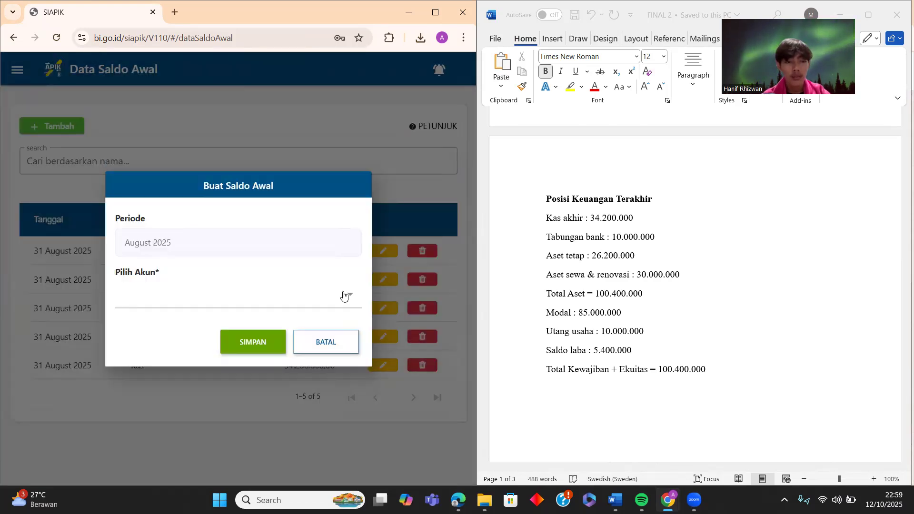
pyautogui.click(344, 295)
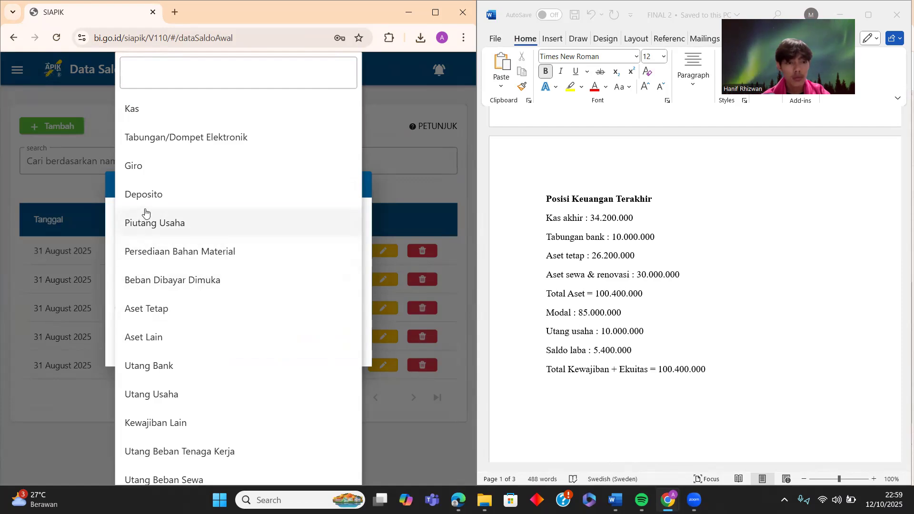
pyautogui.click(161, 395)
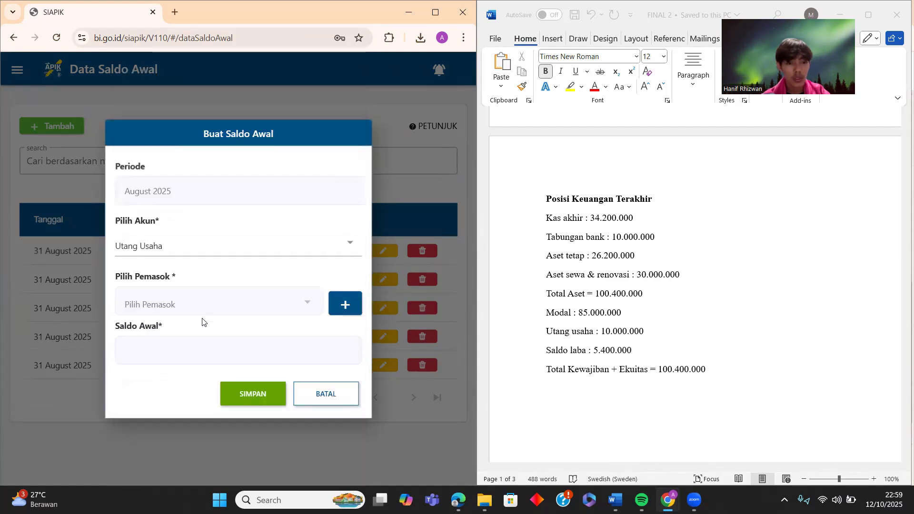
# - Add a new supplier with its name, address and phone number
pyautogui.click(343, 305)
pyautogui.click(194, 138)
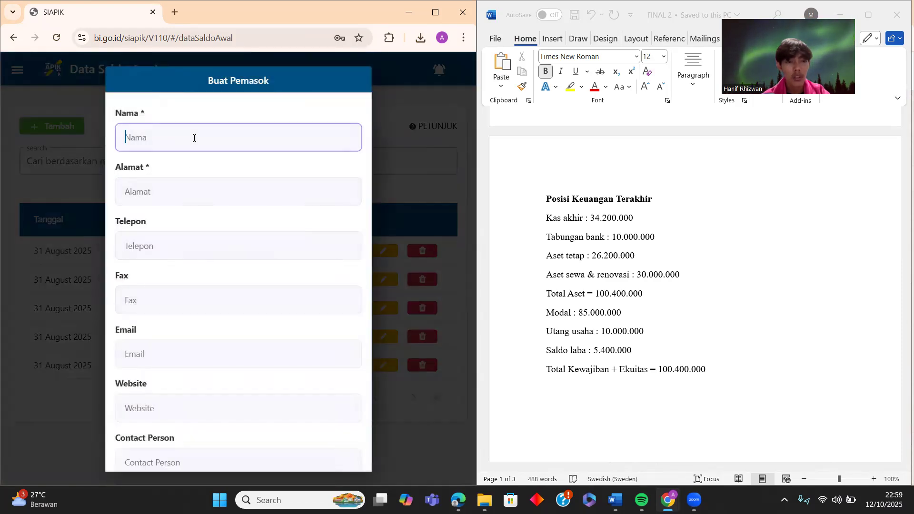
pyautogui.write('Rafa')
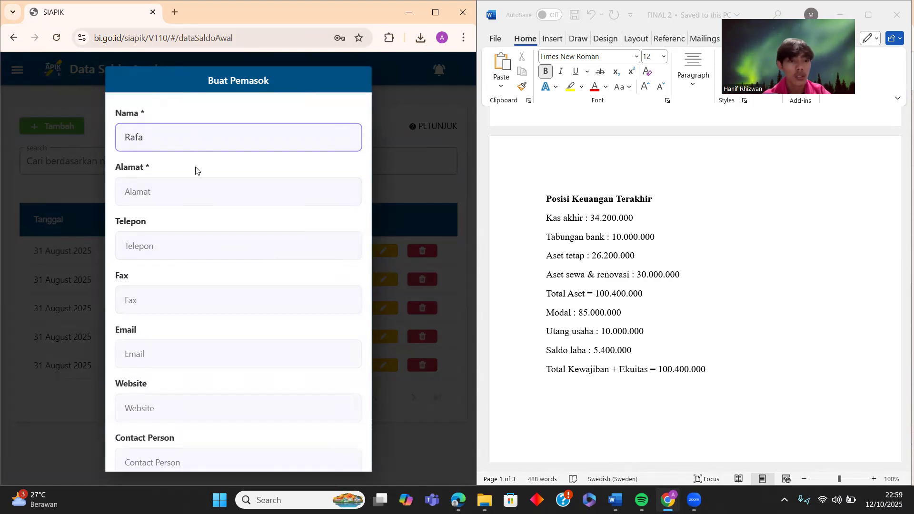
pyautogui.click(195, 195)
pyautogui.write('Medean')
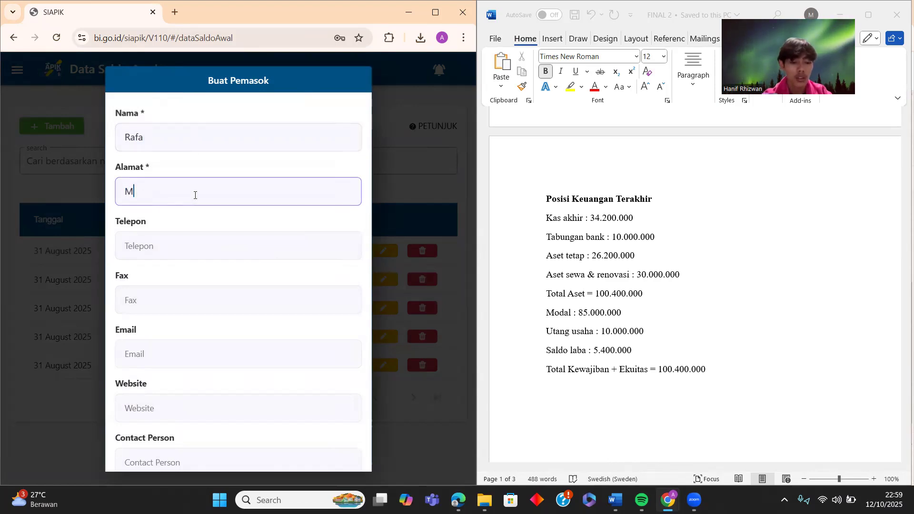
pyautogui.press('BackSpace')
pyautogui.press('BackSpace')
pyautogui.press('BackSpace')
pyautogui.write('an')
pyautogui.click(179, 256)
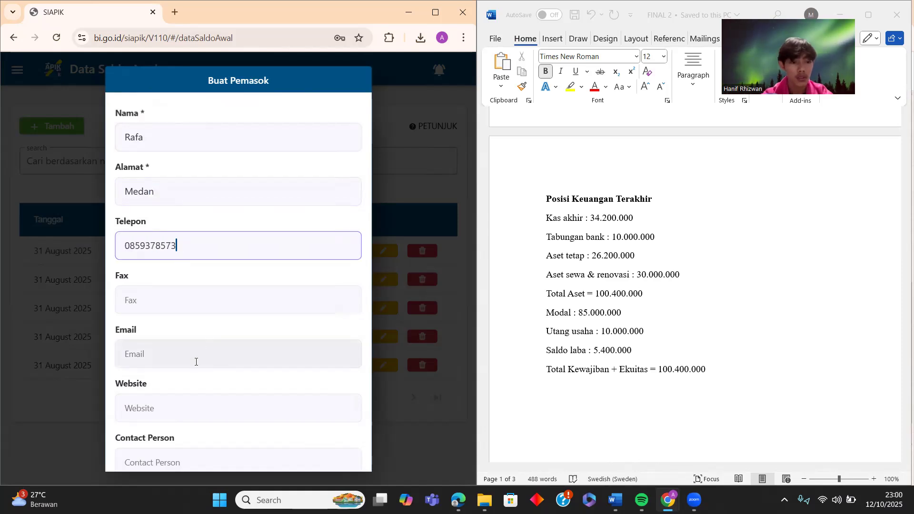
pyautogui.scroll(-1, 195, 362)
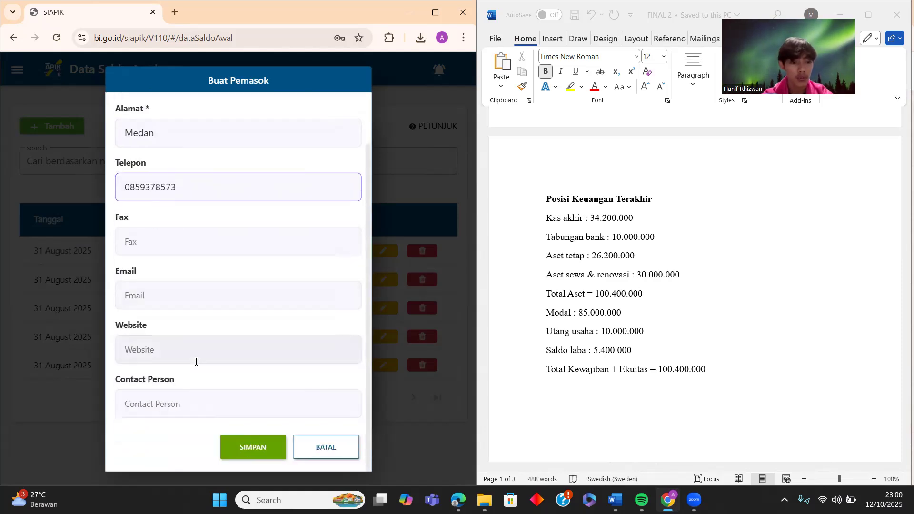
pyautogui.click(244, 451)
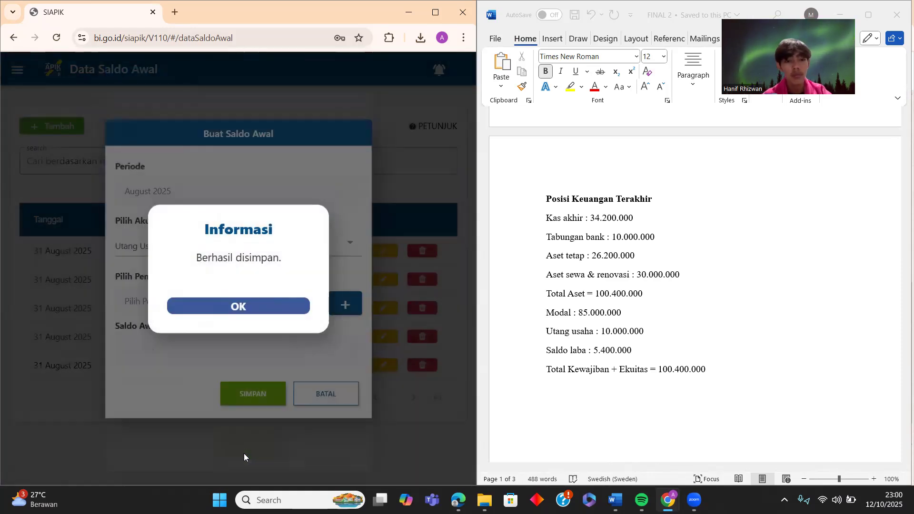
pyautogui.click(273, 307)
# - Select the new supplier and save a 10.000.000 Utang Usaha opening balance
pyautogui.click(267, 307)
pyautogui.click(231, 312)
pyautogui.click(205, 362)
pyautogui.write('10.000.000')
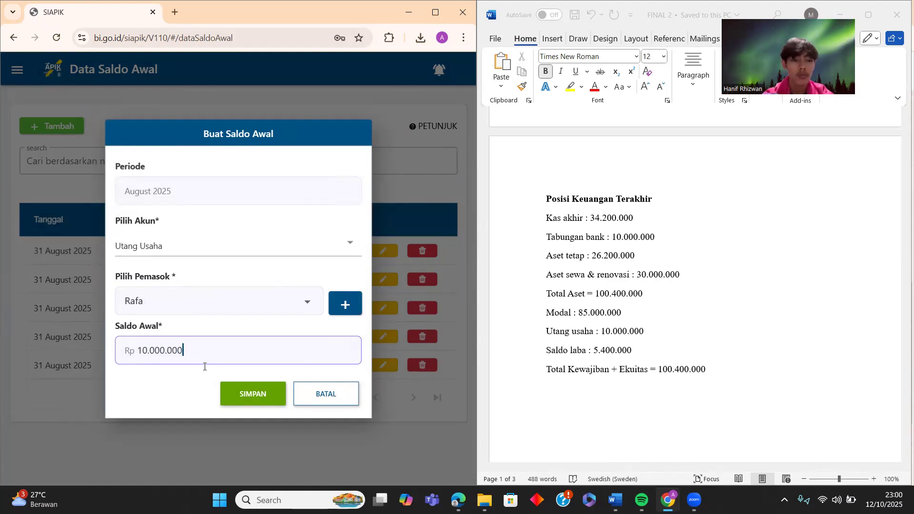
pyautogui.click(232, 398)
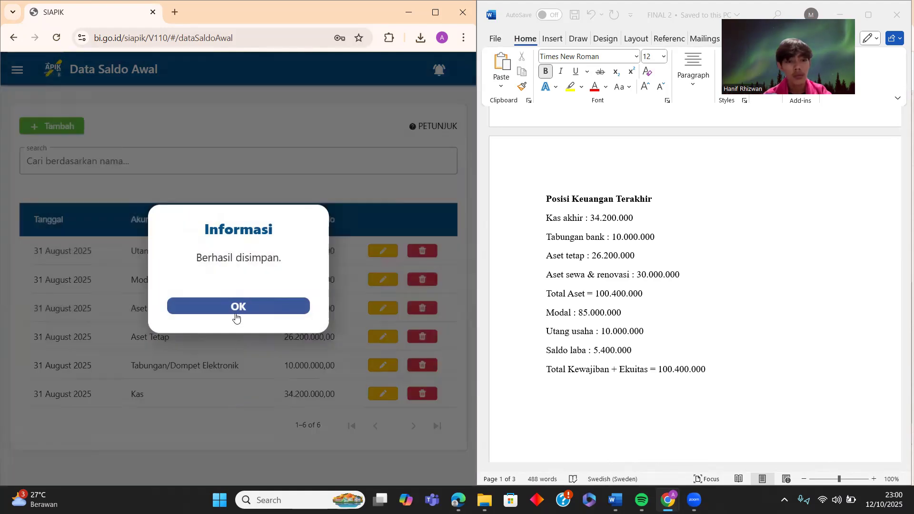
pyautogui.click(236, 316)
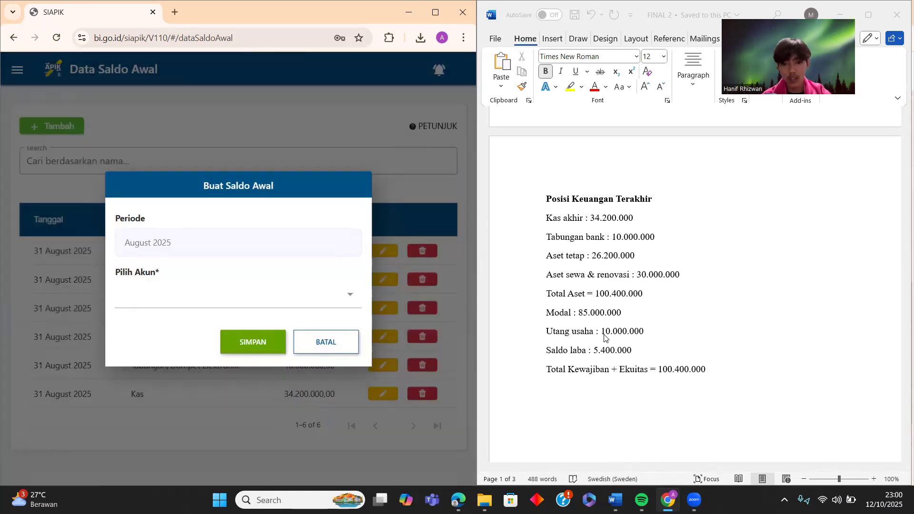
# - Select Saldo Laba and save a 5.400.000 opening balance
pyautogui.click(232, 291)
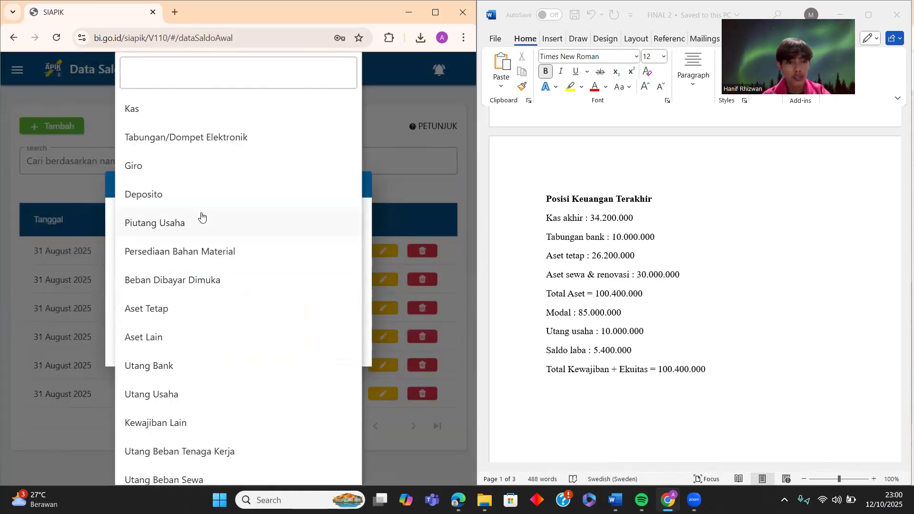
pyautogui.scroll(-6, 202, 228)
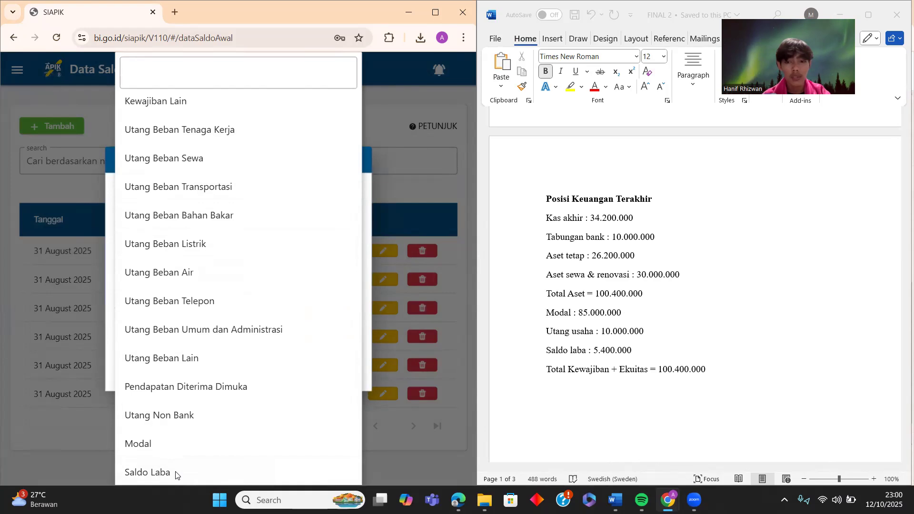
pyautogui.click(175, 476)
pyautogui.click(175, 313)
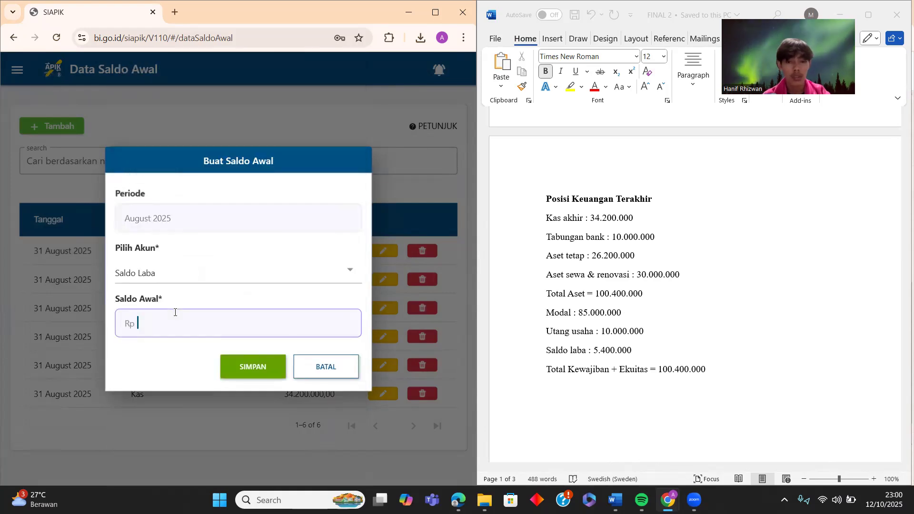
pyautogui.write('5400000')
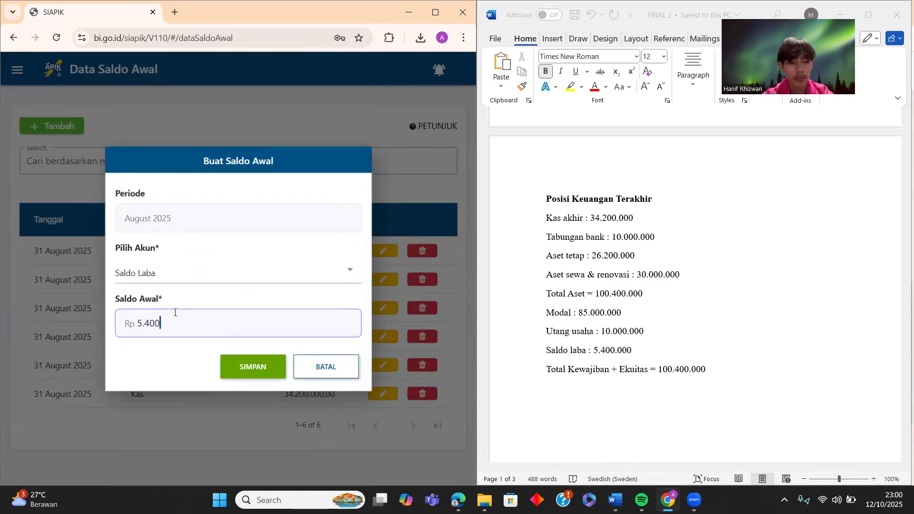
pyautogui.click(256, 358)
pyautogui.click(279, 309)
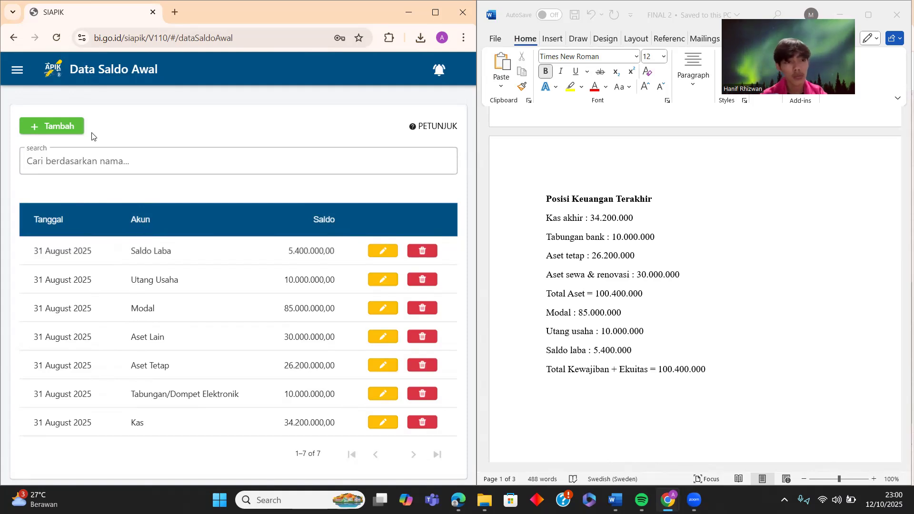
pyautogui.click(11, 76)
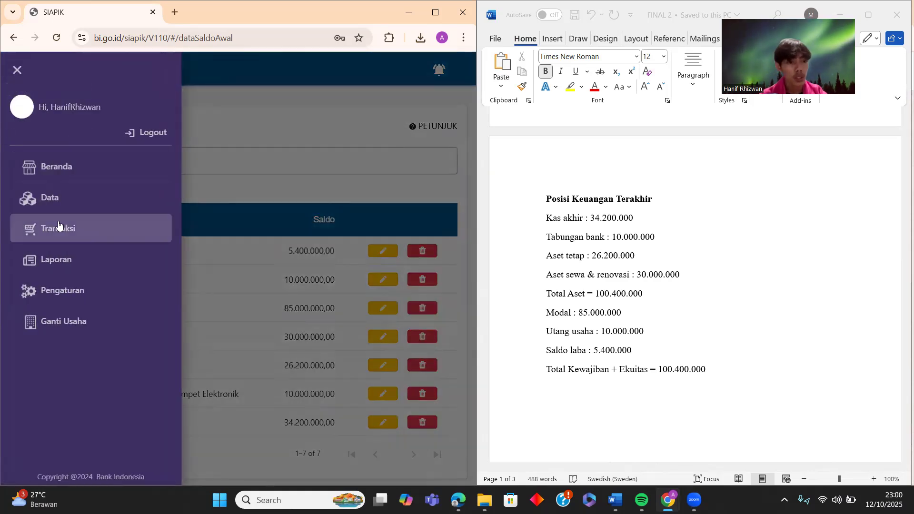
# - Display the Neraca balance sheet report for Agustus 2025
pyautogui.click(57, 258)
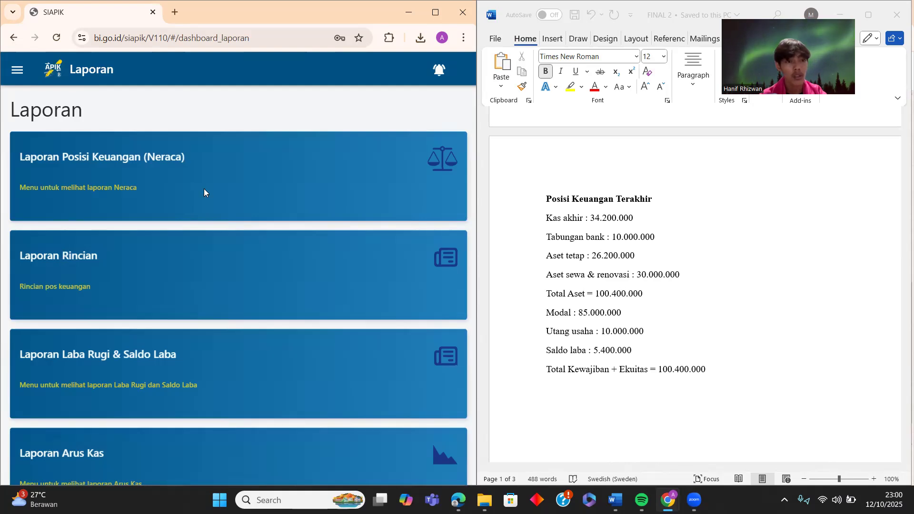
pyautogui.click(237, 177)
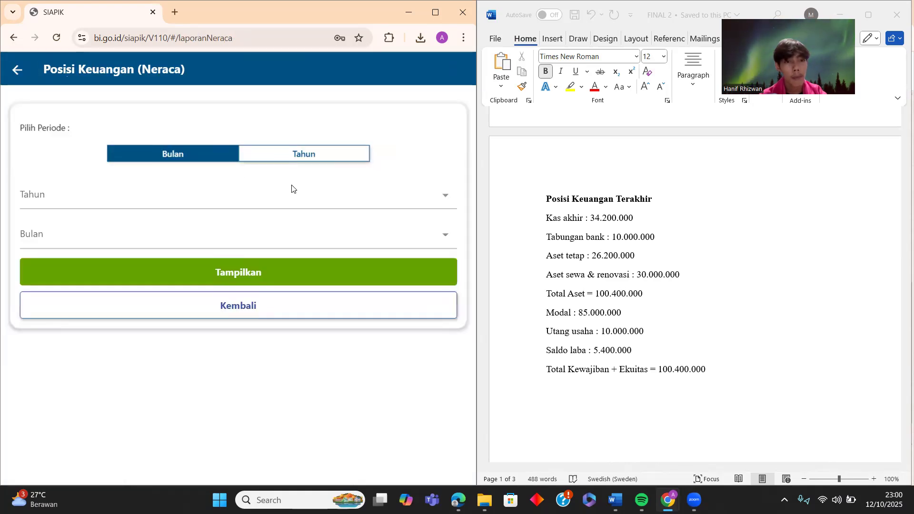
pyautogui.click(440, 200)
pyautogui.click(214, 263)
pyautogui.click(253, 249)
pyautogui.click(62, 309)
pyautogui.click(223, 270)
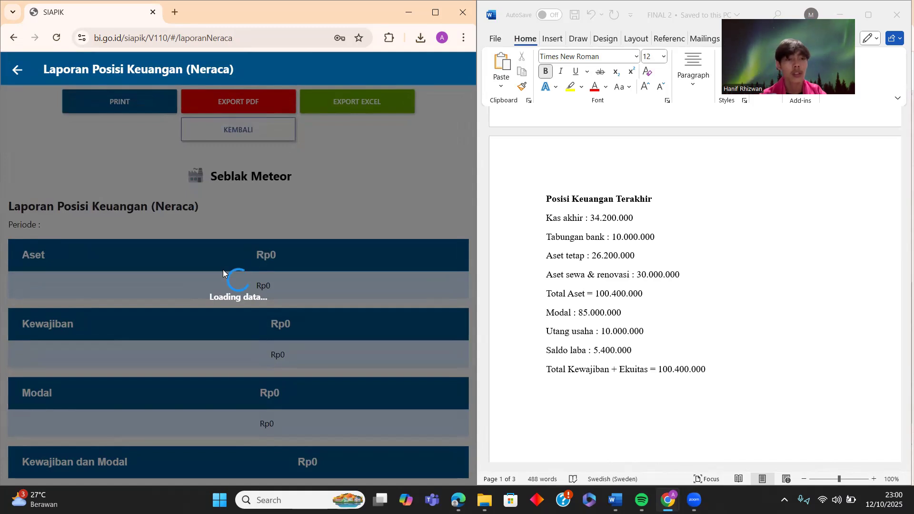
# - Review the Agustus 2025 balance sheet, redisplay it, and export it as a PDF
pyautogui.scroll(-1, 223, 270)
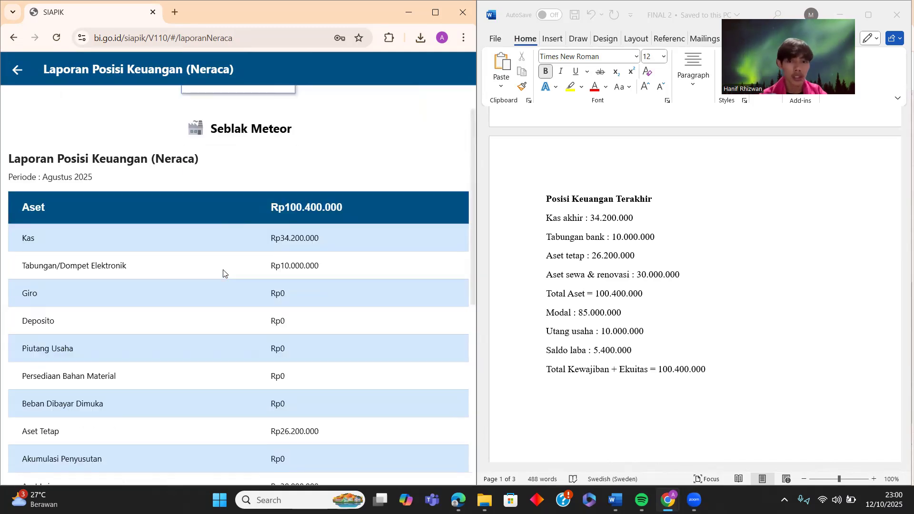
pyautogui.scroll(-1, 323, 276)
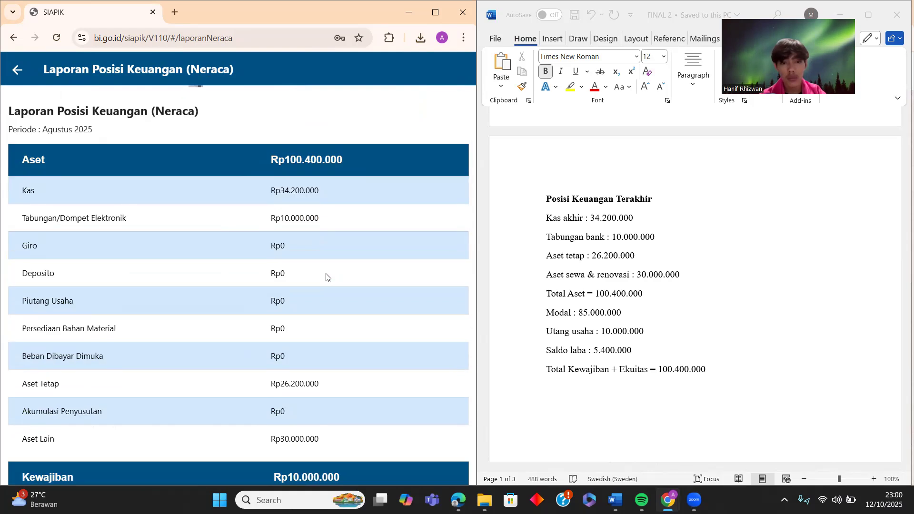
pyautogui.scroll(-1, 326, 275)
pyautogui.scroll(-5, 325, 275)
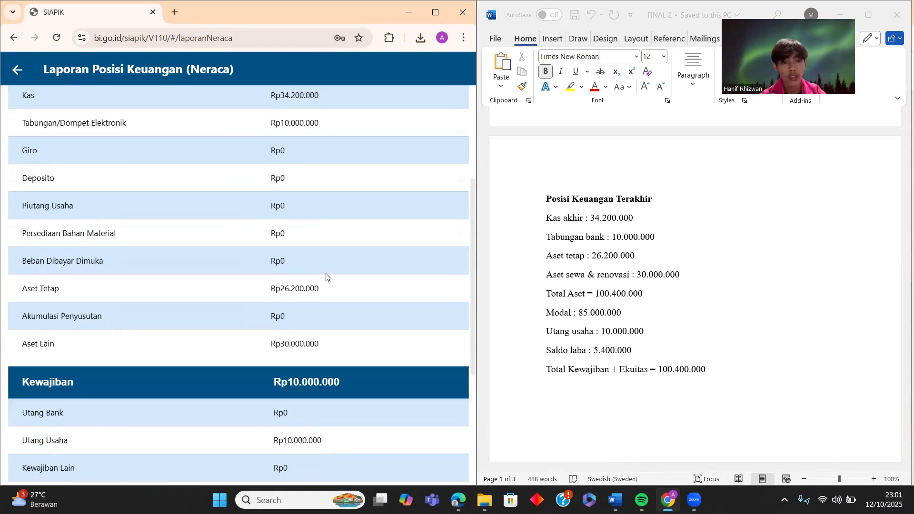
pyautogui.scroll(-1, 326, 274)
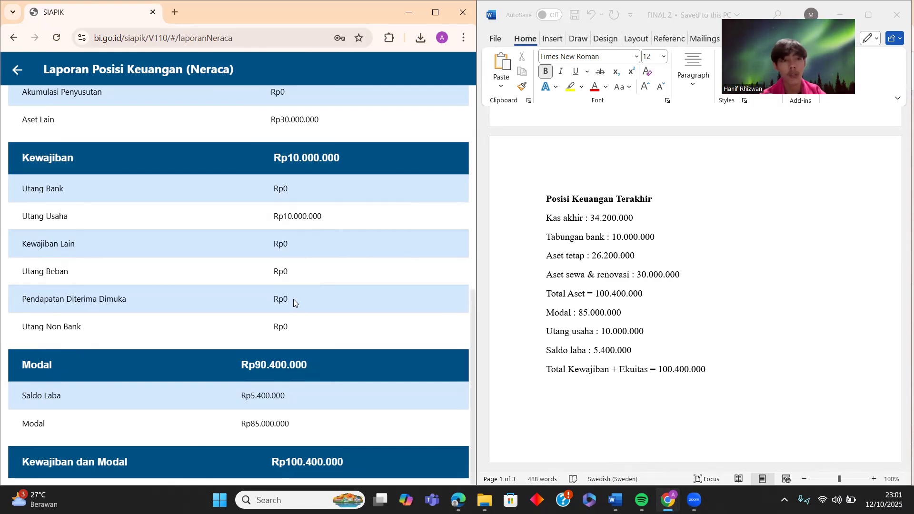
pyautogui.click(21, 77)
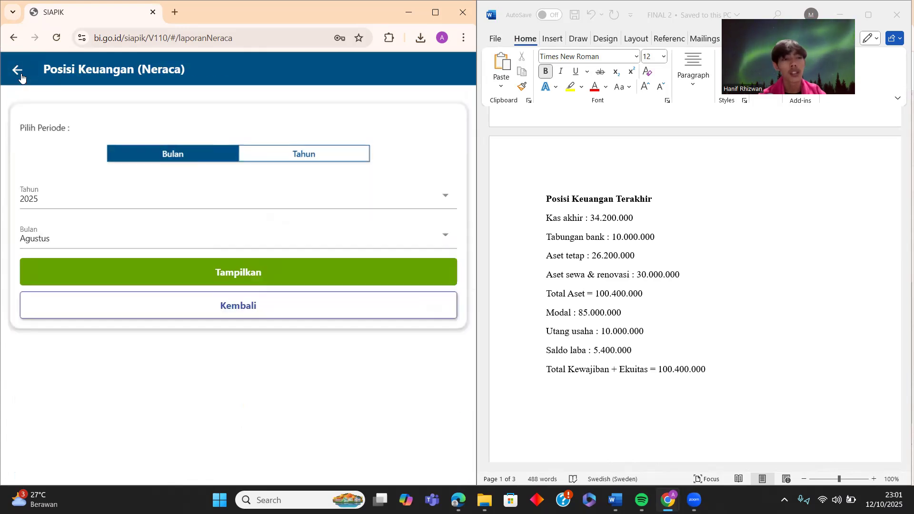
pyautogui.click(295, 267)
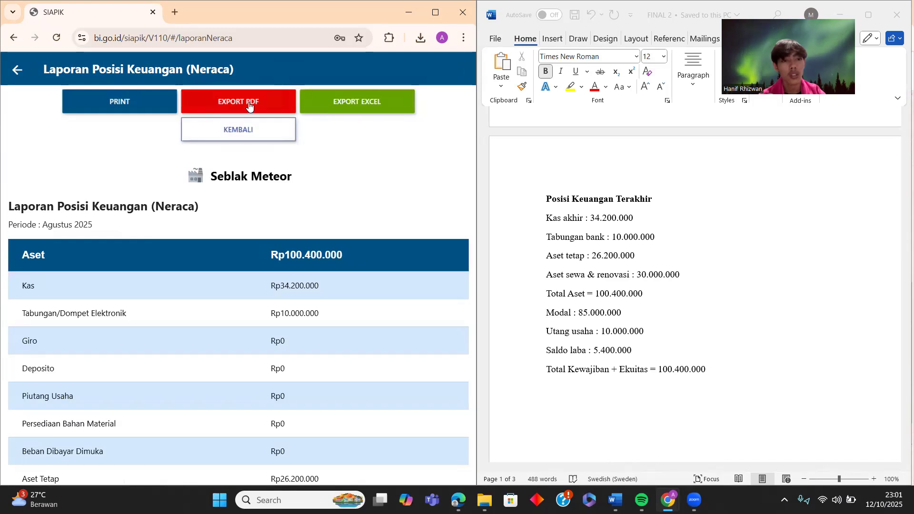
pyautogui.click(249, 105)
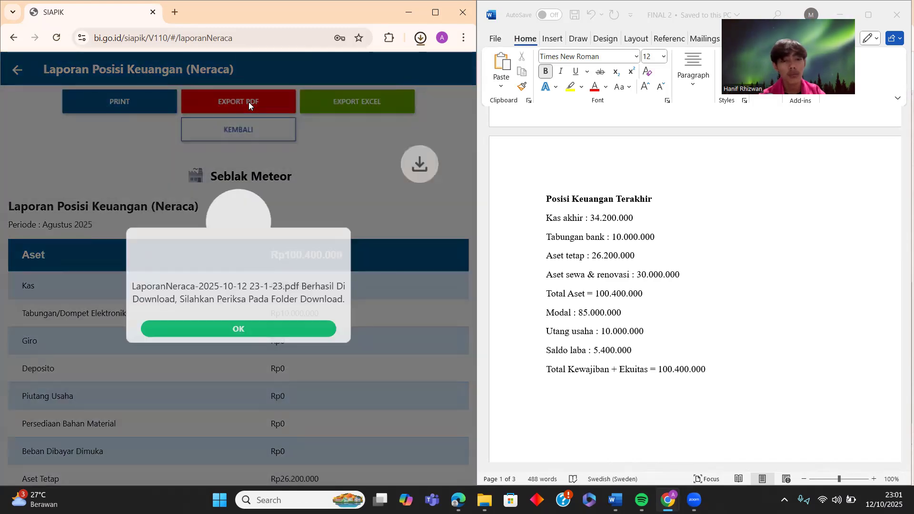
# - Leave the balance sheet report and browse the Transaksi page's categories
pyautogui.click(251, 337)
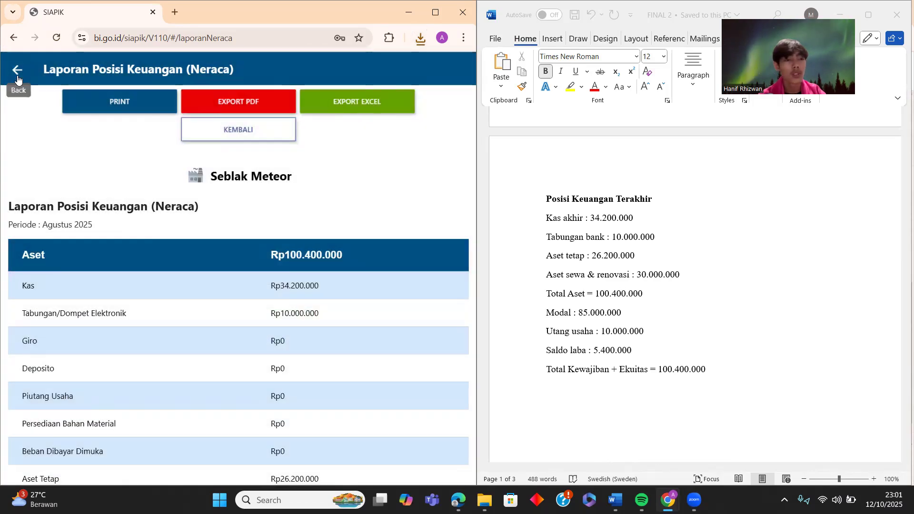
pyautogui.click(17, 76)
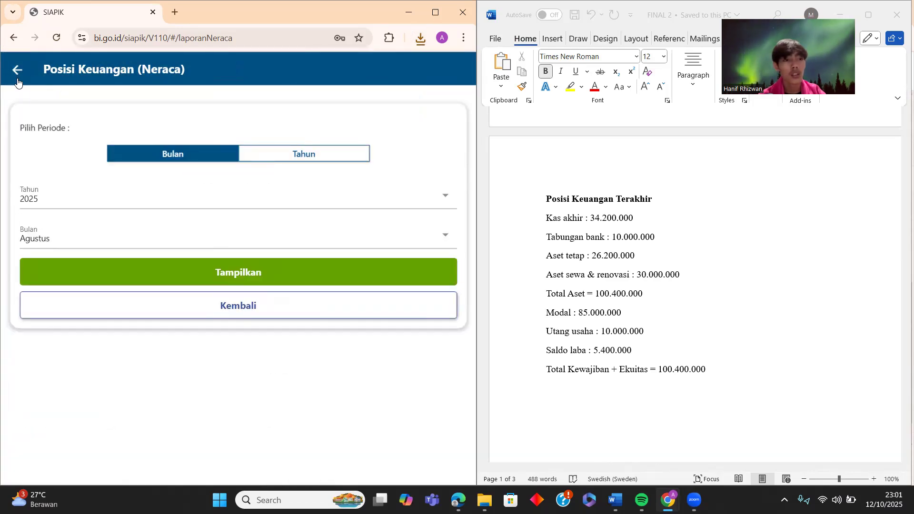
pyautogui.click(18, 79)
pyautogui.click(18, 77)
pyautogui.click(54, 236)
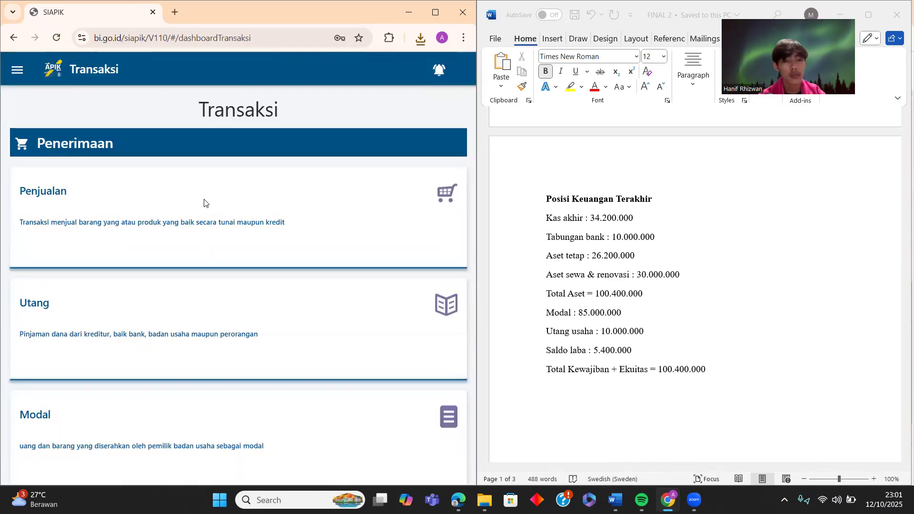
pyautogui.scroll(-10, 688, 251)
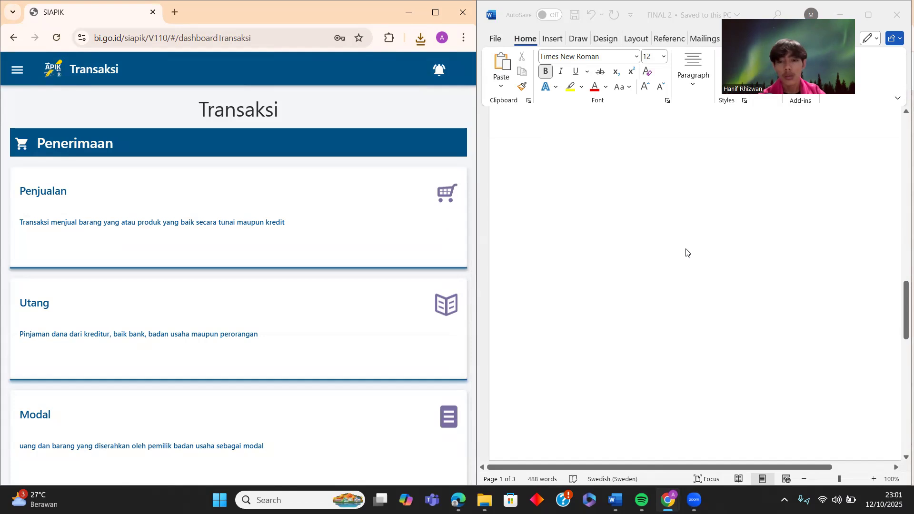
pyautogui.scroll(-3, 687, 252)
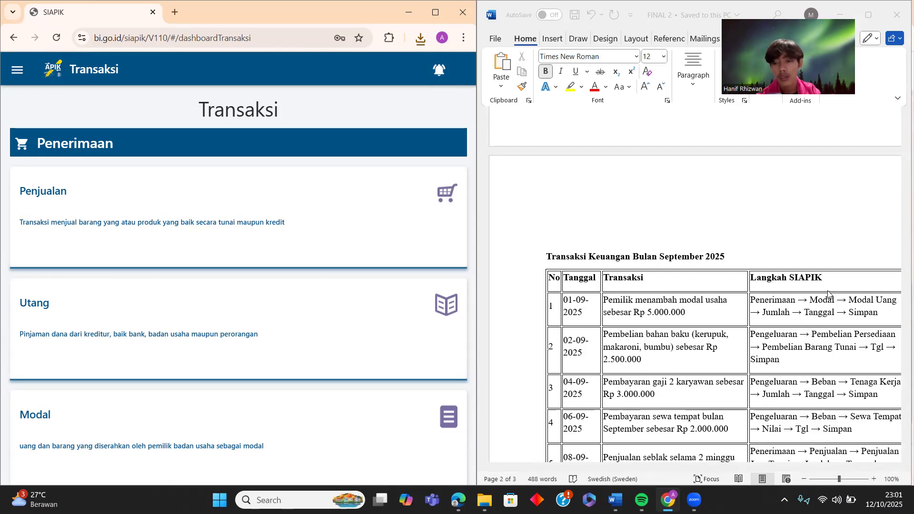
pyautogui.scroll(-3, 771, 358)
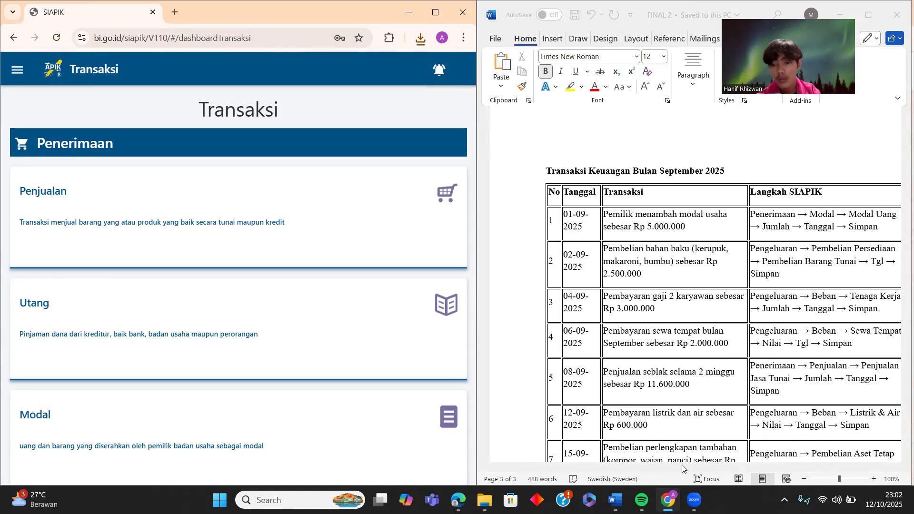
# - Scroll the transactions plan document to the September transactions table
pyautogui.click(726, 470)
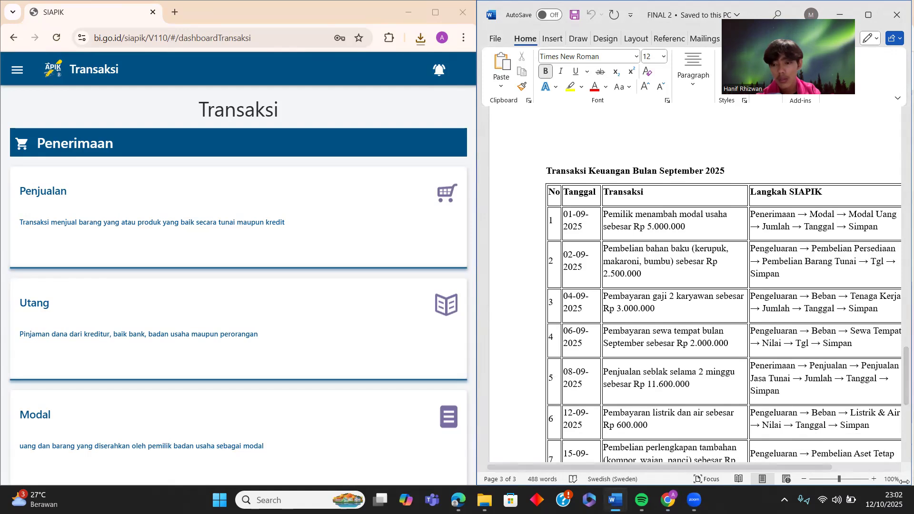
pyautogui.click(894, 469)
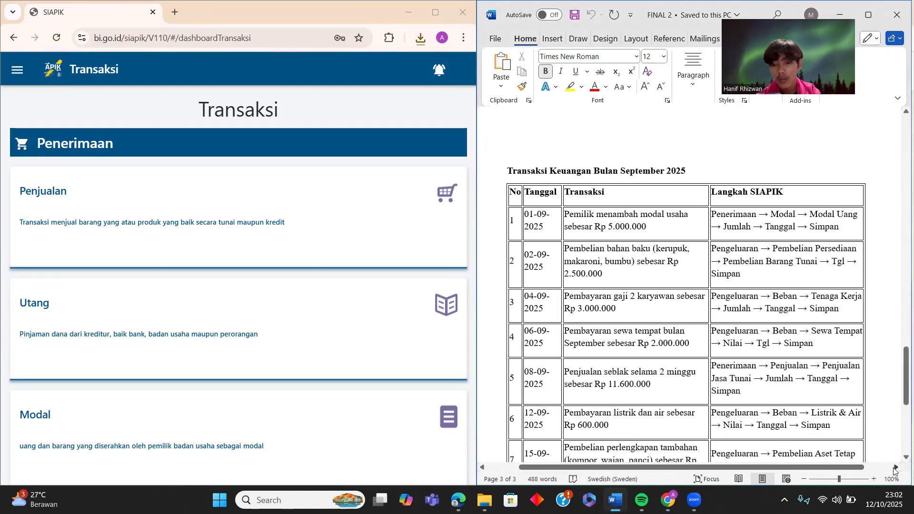
pyautogui.scroll(-1, 687, 241)
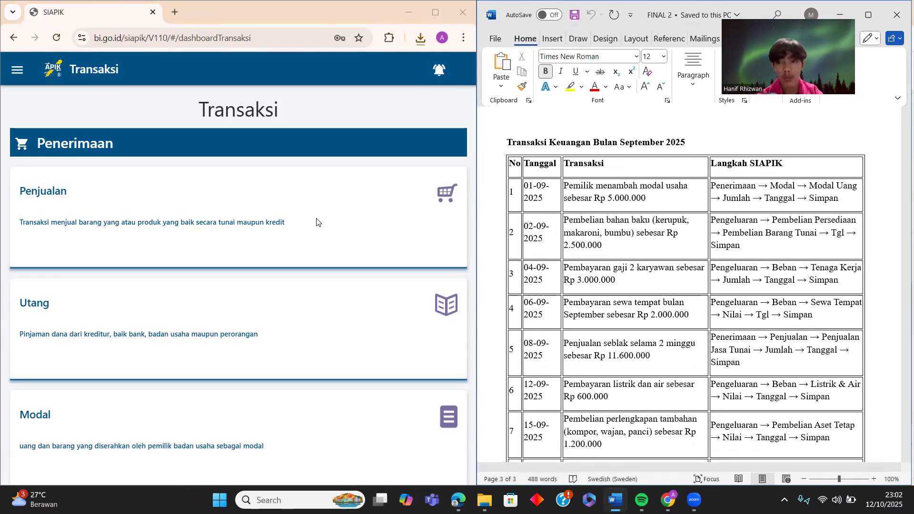
pyautogui.scroll(-5, 279, 283)
# - Save a Modal Uang entry of 5000000 dated 01-09-2025 with note 'Penambahan Modal'
pyautogui.click(234, 238)
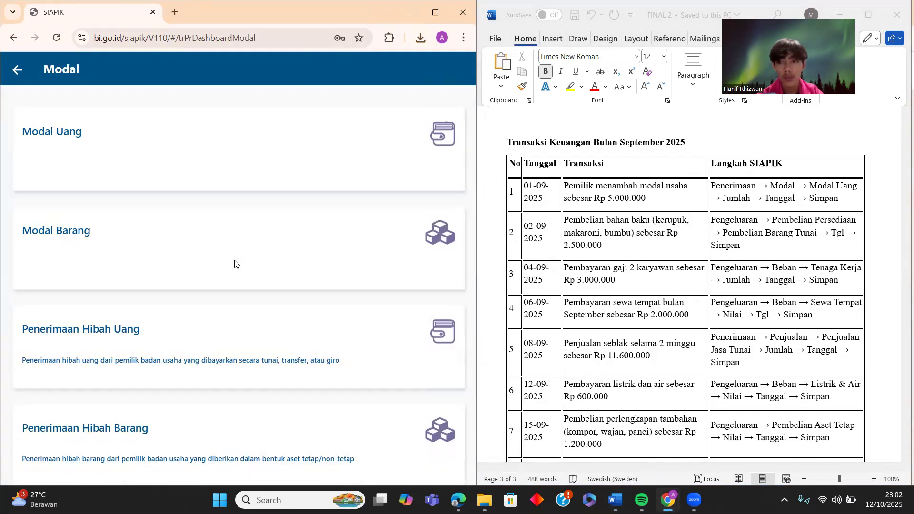
pyautogui.click(220, 178)
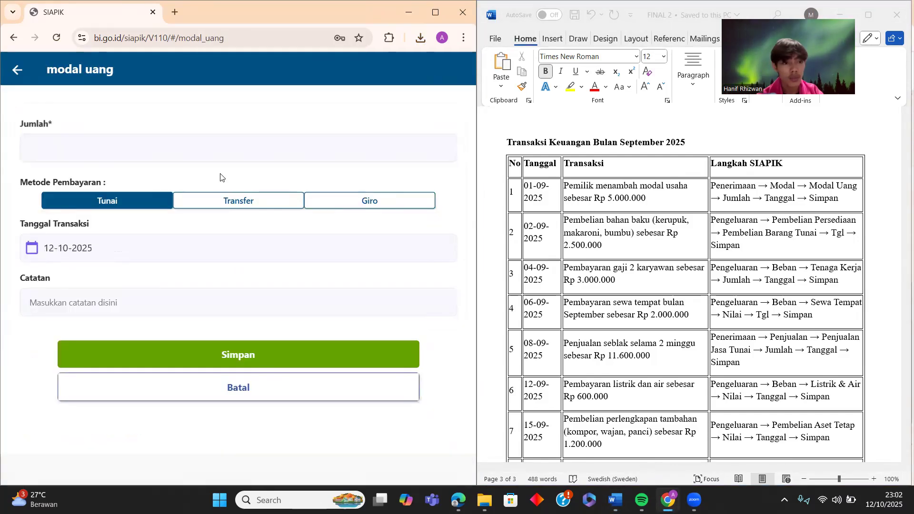
pyautogui.click(235, 148)
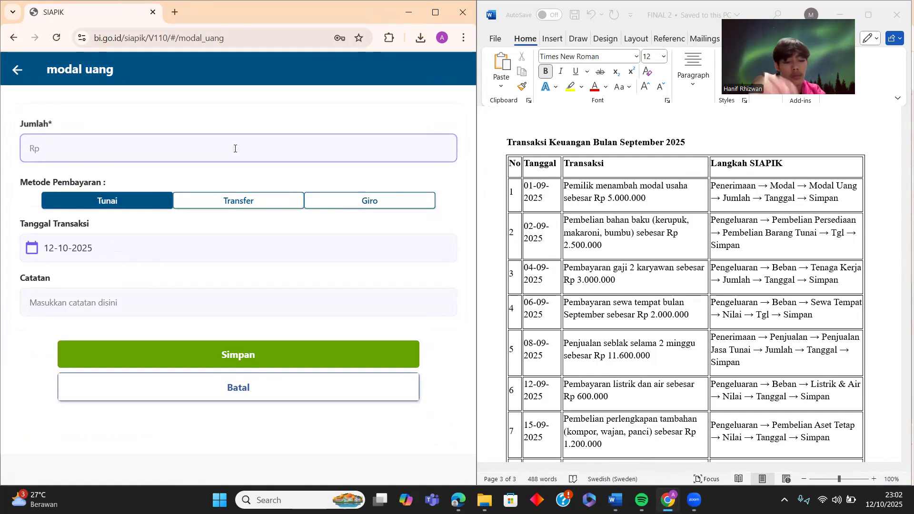
pyautogui.write('5000000')
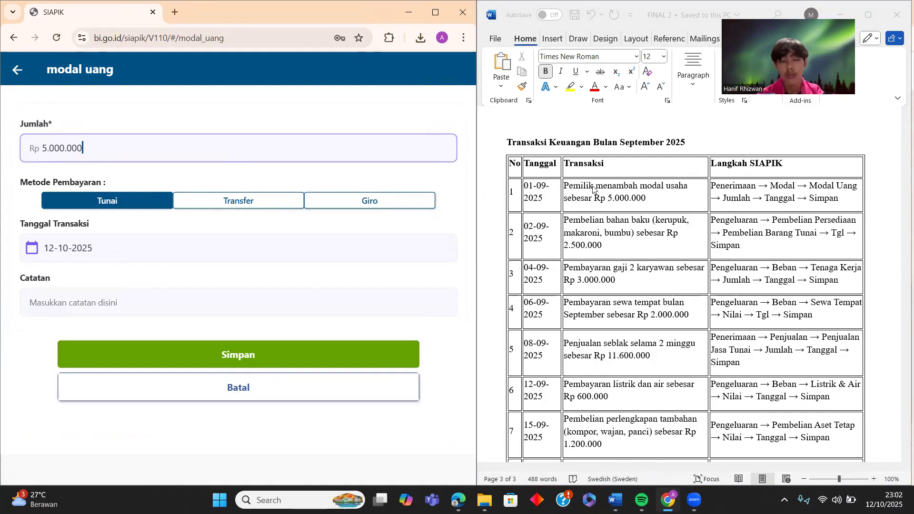
pyautogui.click(200, 249)
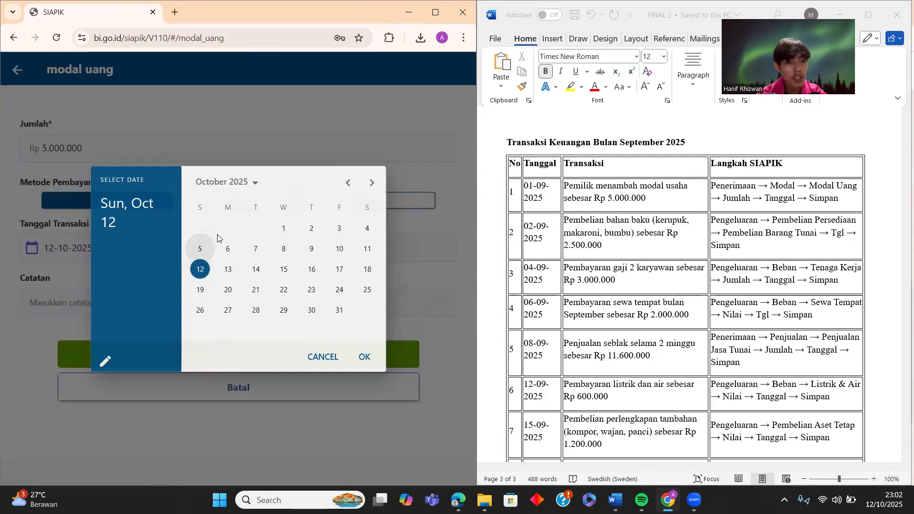
pyautogui.click(347, 184)
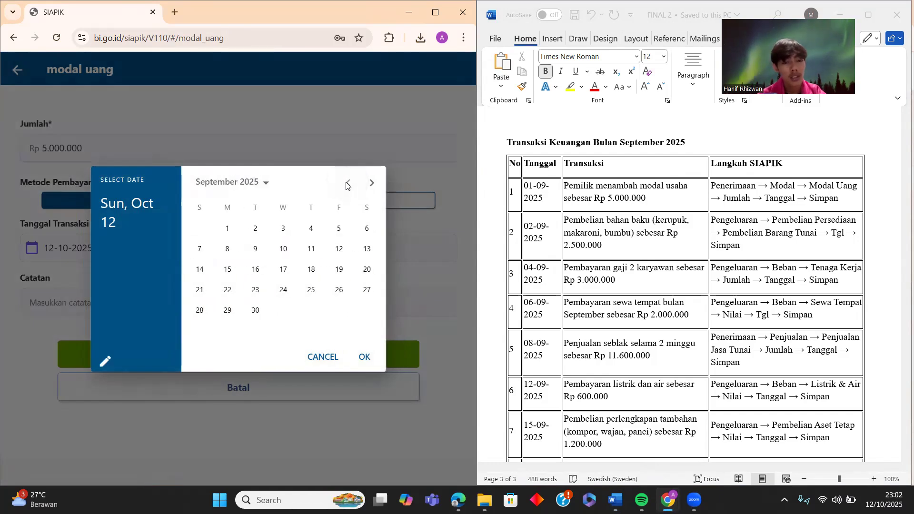
pyautogui.click(222, 229)
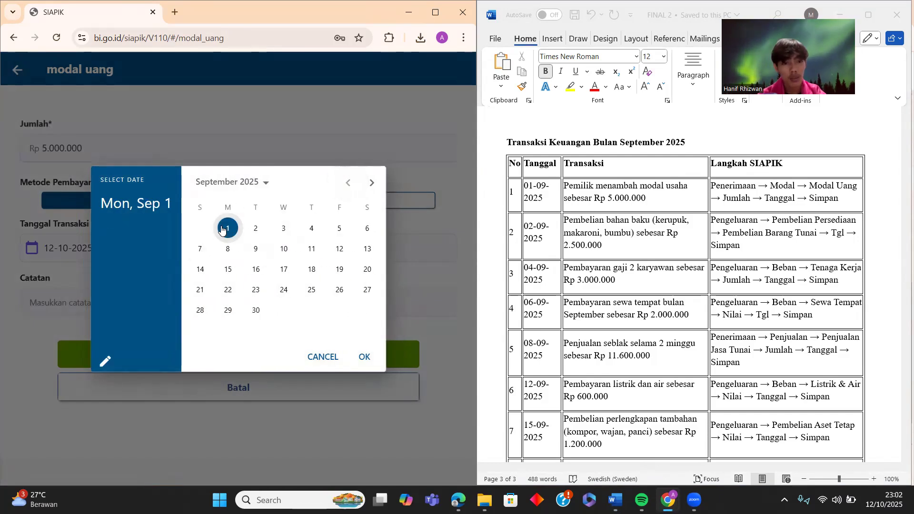
pyautogui.click(362, 359)
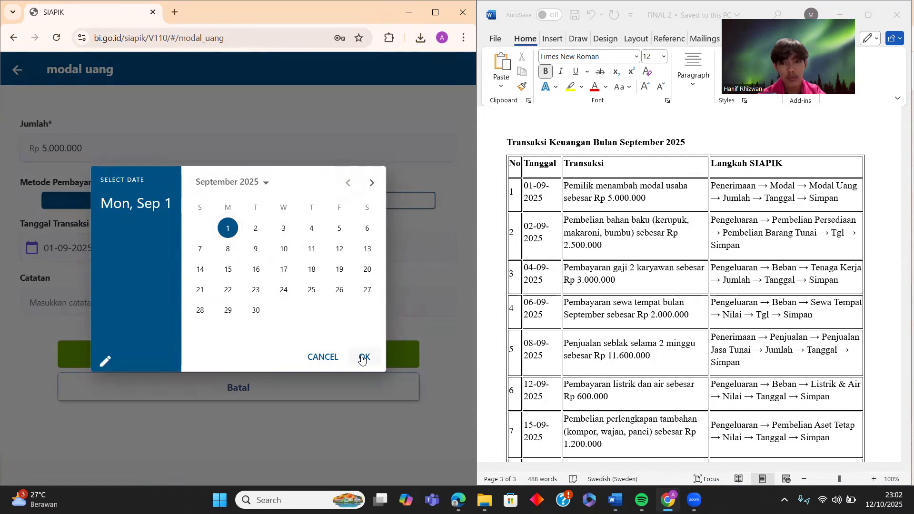
pyautogui.click(177, 304)
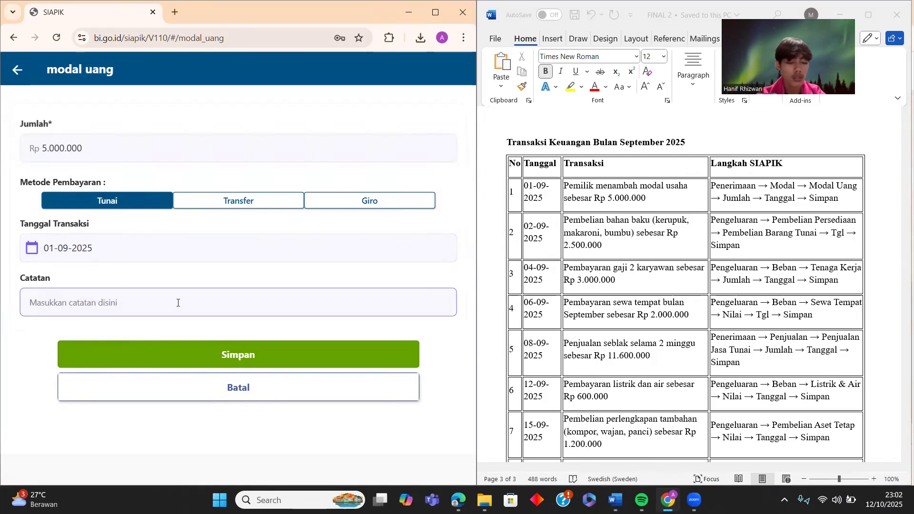
pyautogui.write('Penam')
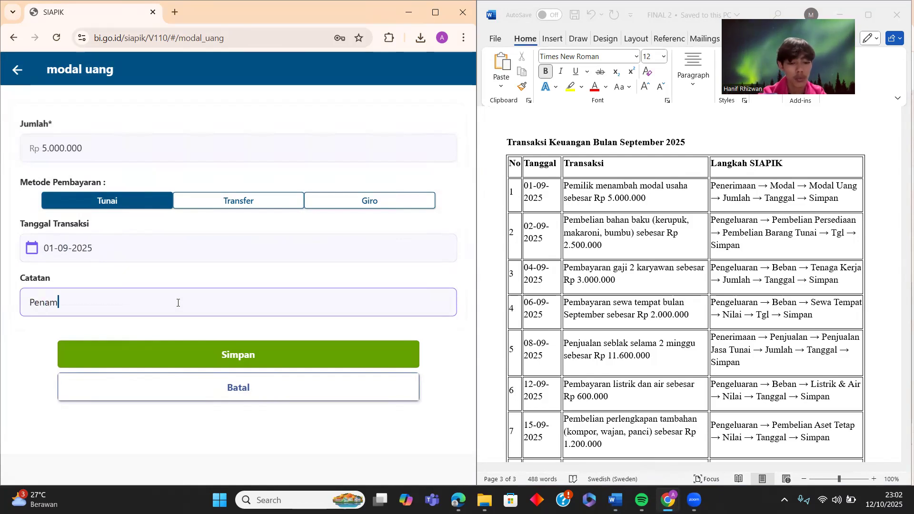
pyautogui.write('bahan Modal')
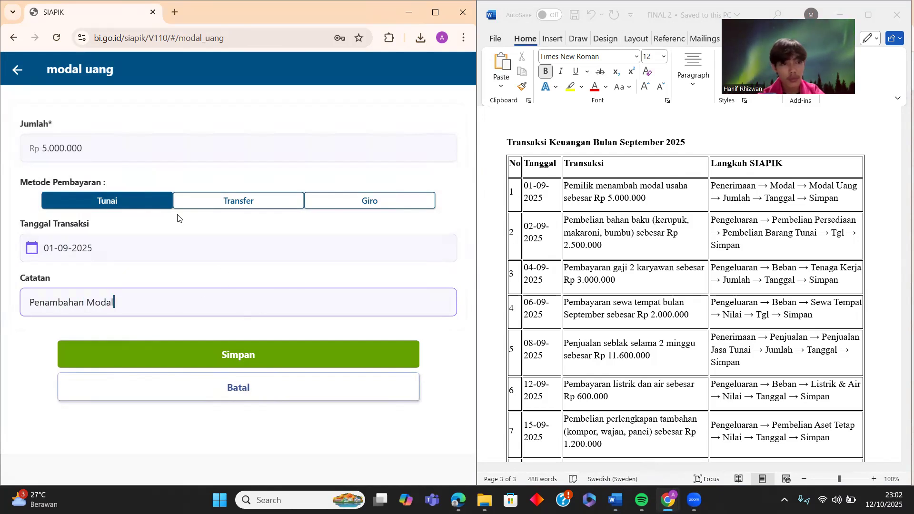
pyautogui.click(211, 358)
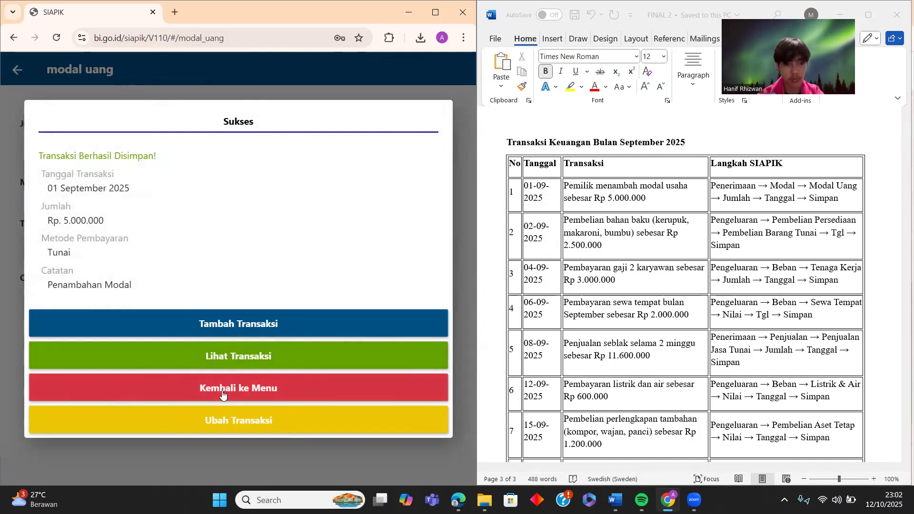
pyautogui.click(222, 393)
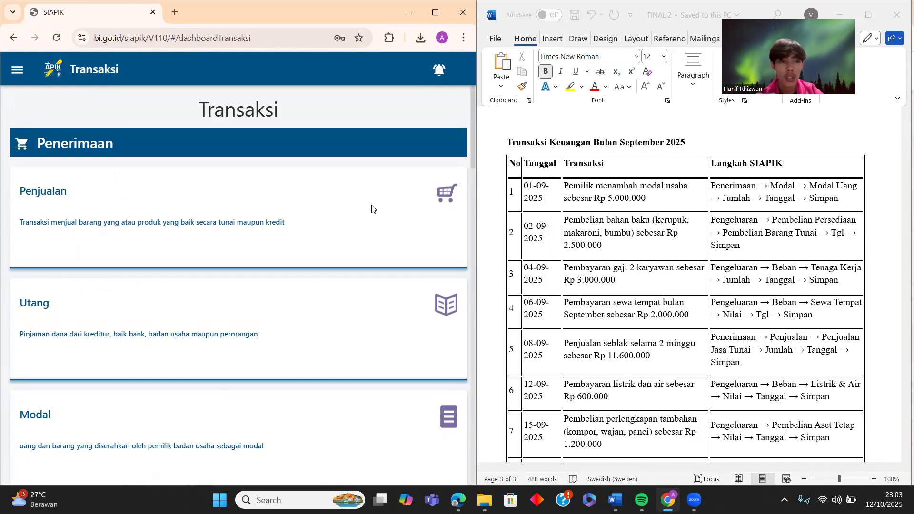
# - Open the Pembelian Bahan Material Tunai form and begin adding a new supplier
pyautogui.scroll(-8, 348, 206)
pyautogui.scroll(-5, 348, 207)
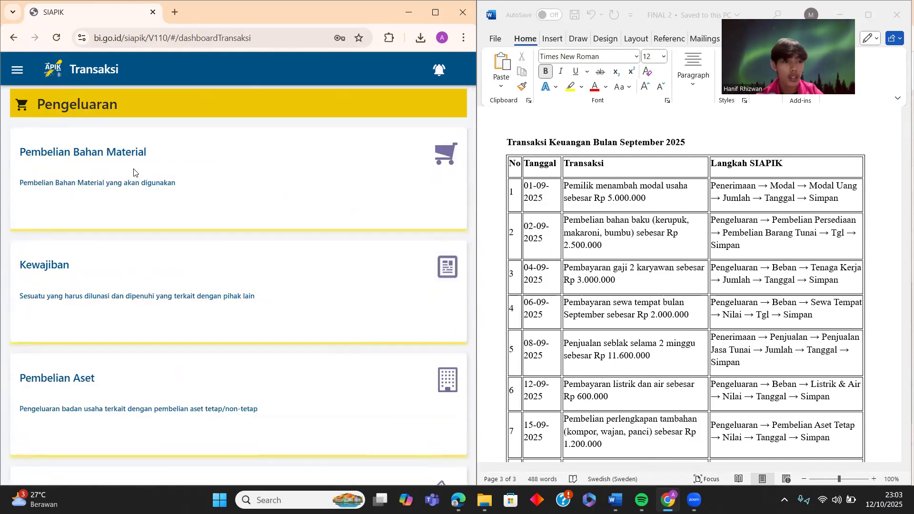
pyautogui.scroll(-8, 112, 245)
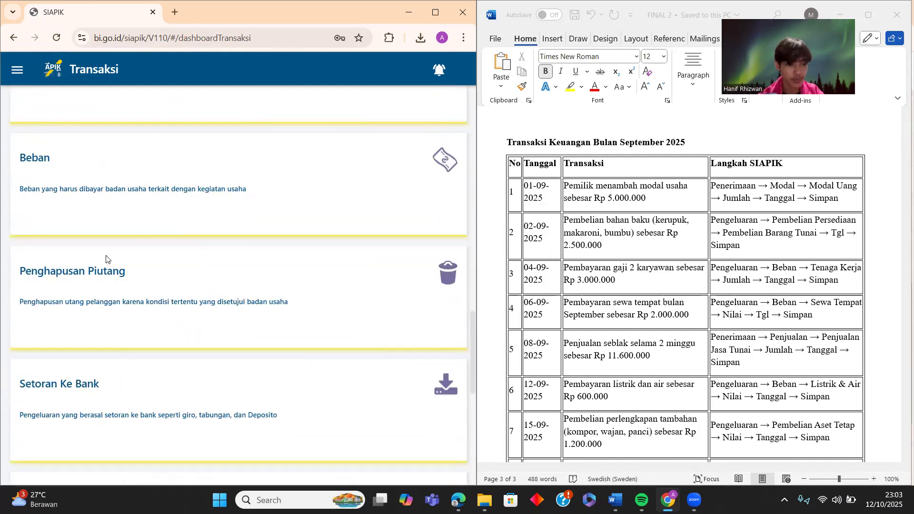
pyautogui.scroll(-8, 106, 260)
pyautogui.scroll(8, 109, 246)
pyautogui.scroll(8, 109, 243)
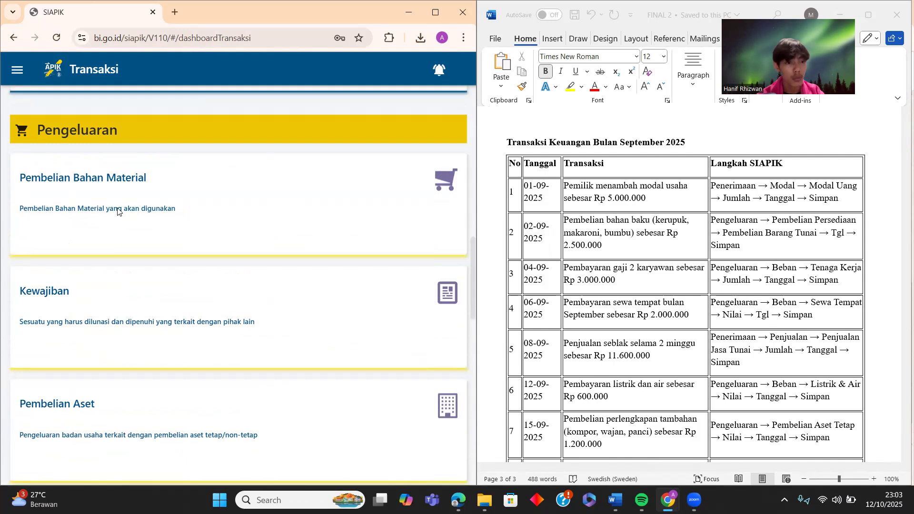
pyautogui.click(249, 214)
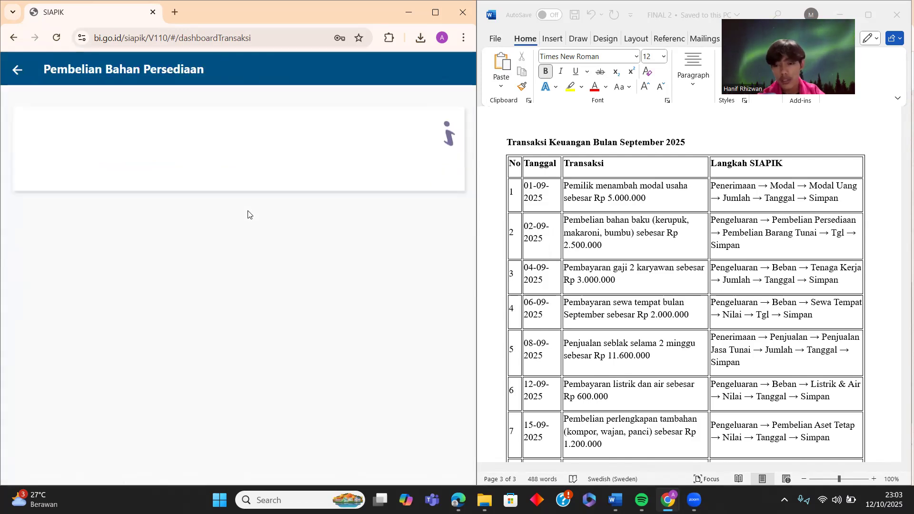
pyautogui.click(216, 163)
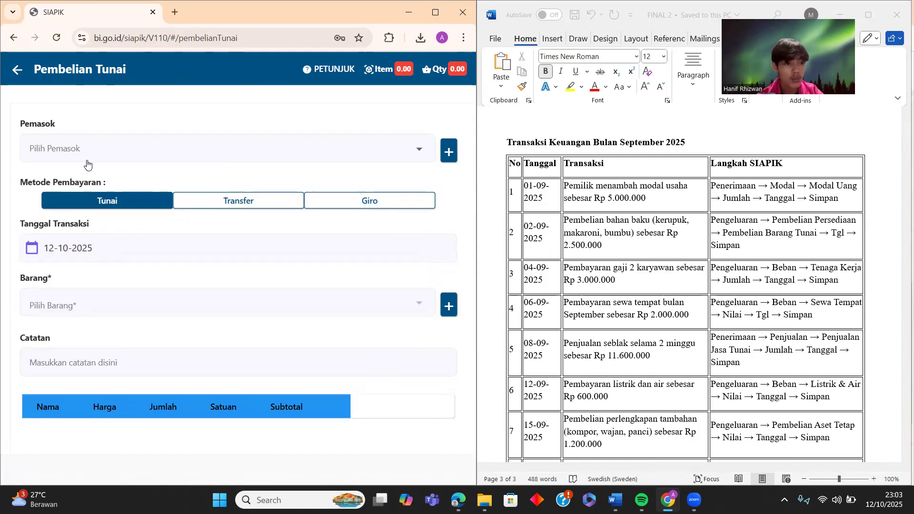
pyautogui.click(18, 75)
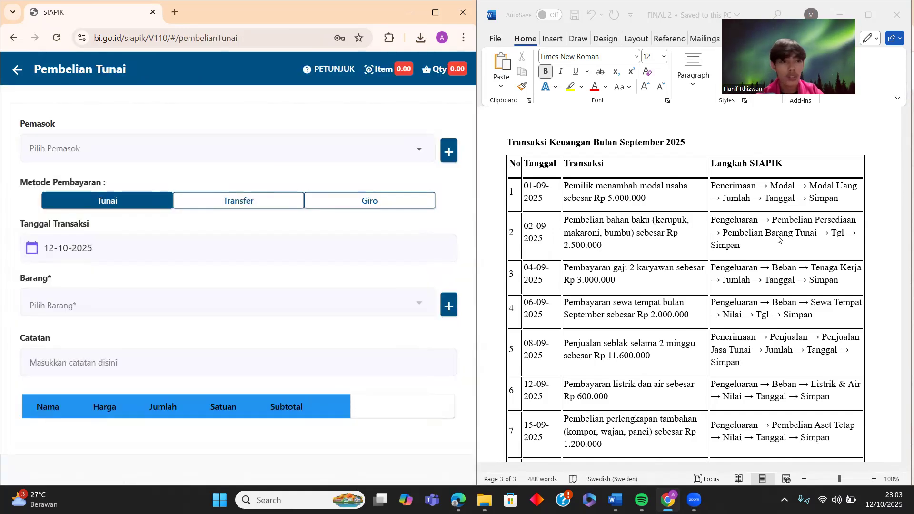
pyautogui.click(448, 151)
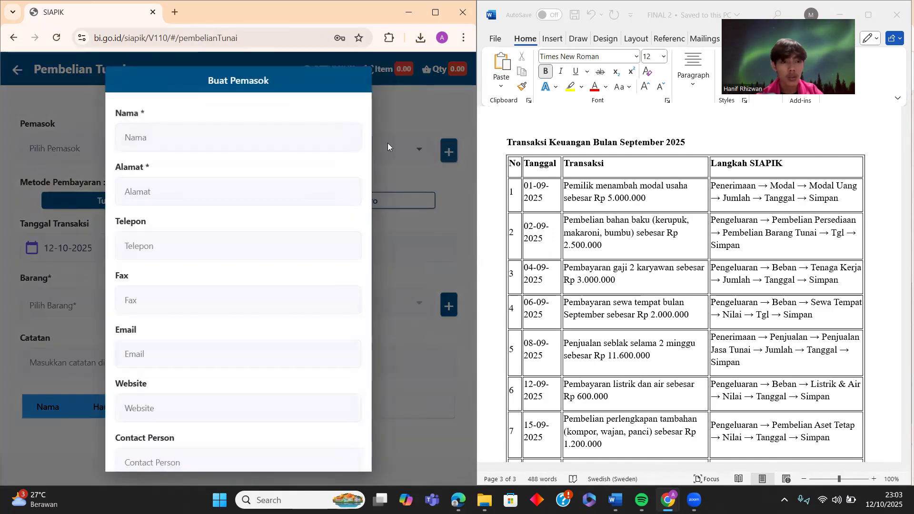
# - Save a new supplier with its name, address and phone number
pyautogui.click(290, 129)
pyautogui.write('a')
pyautogui.press('BackSpace')
pyautogui.write('Akmal')
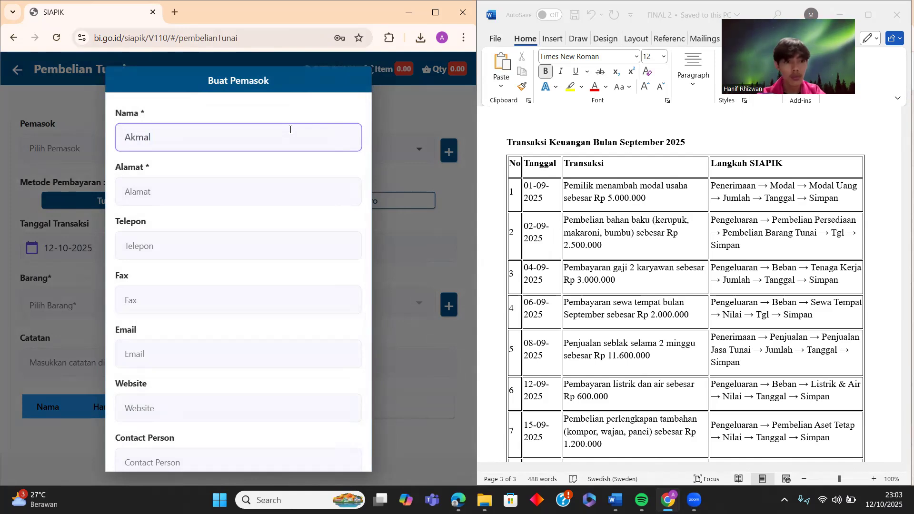
pyautogui.click(282, 197)
pyautogui.write('Medan')
pyautogui.click(272, 252)
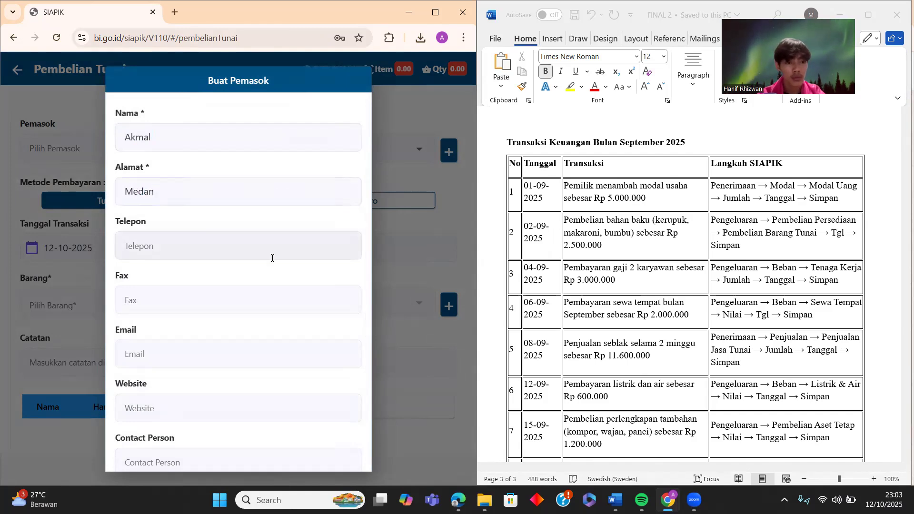
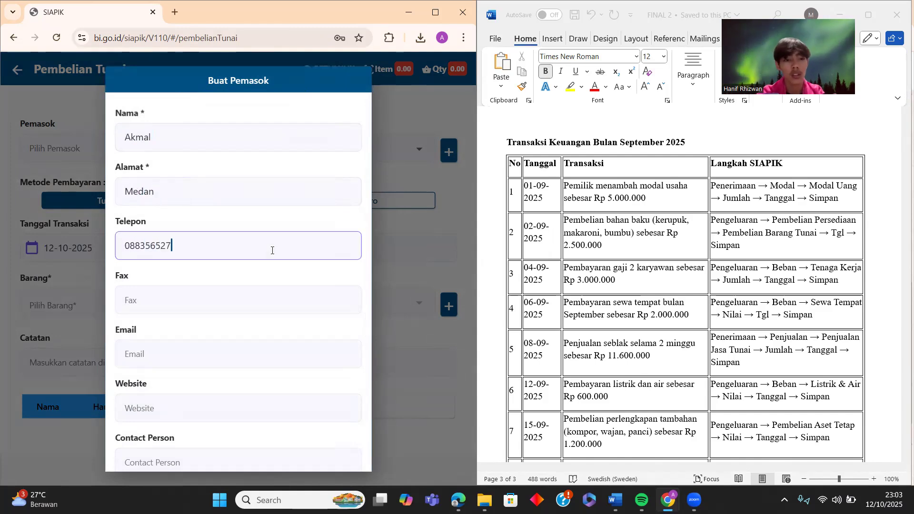
pyautogui.scroll(-2, 249, 260)
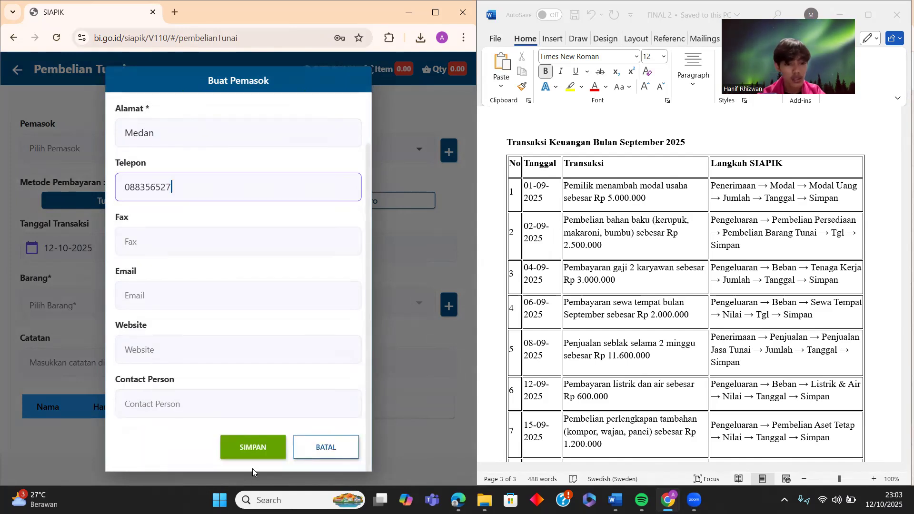
pyautogui.click(256, 447)
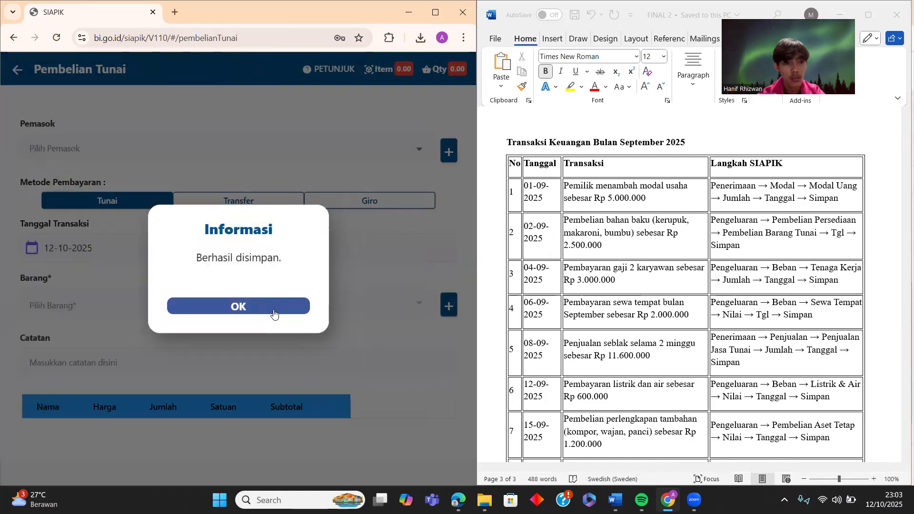
pyautogui.click(272, 310)
# - Set the newly added supplier as the cash purchase's supplier
pyautogui.click(344, 153)
pyautogui.click(212, 180)
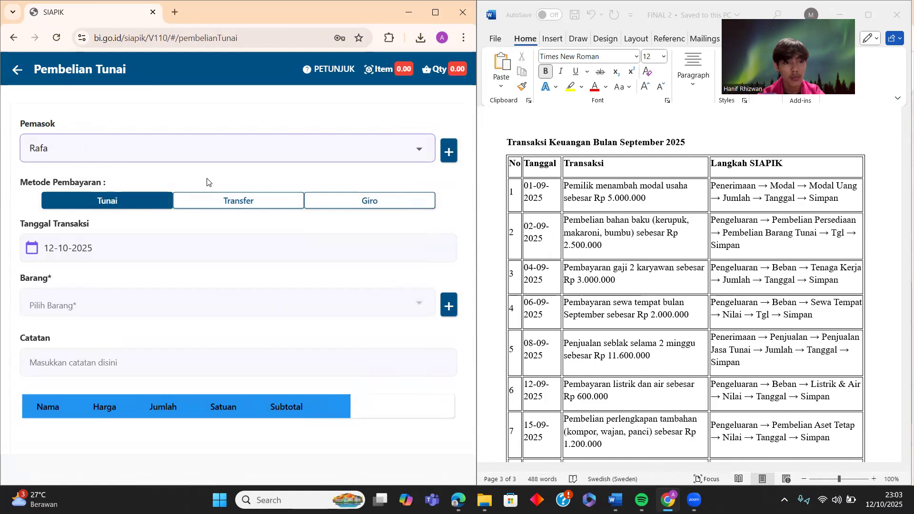
pyautogui.click(194, 153)
pyautogui.click(69, 125)
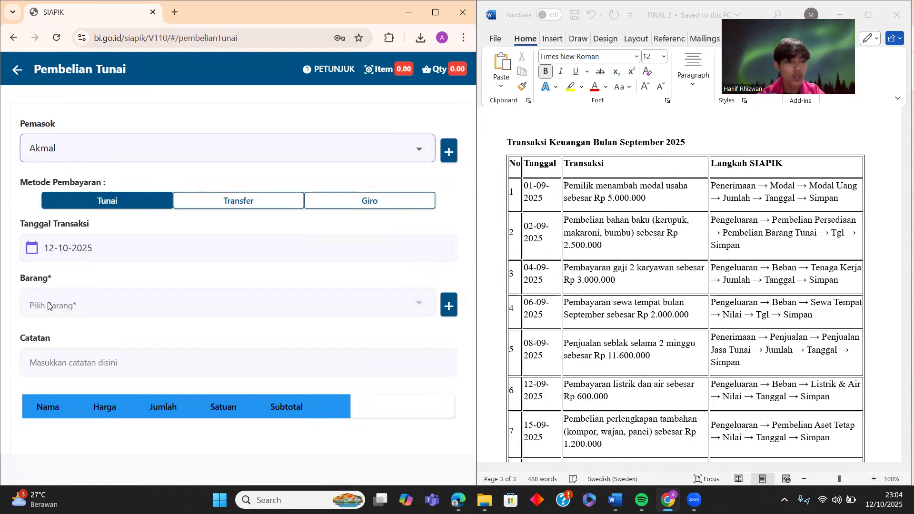
# - Start a new material item named 'Bahan baku'
pyautogui.click(429, 303)
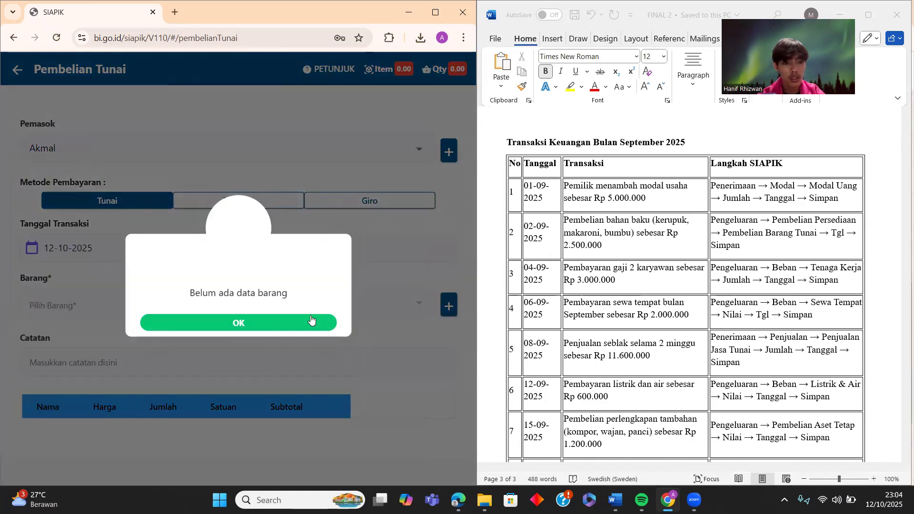
pyautogui.click(428, 303)
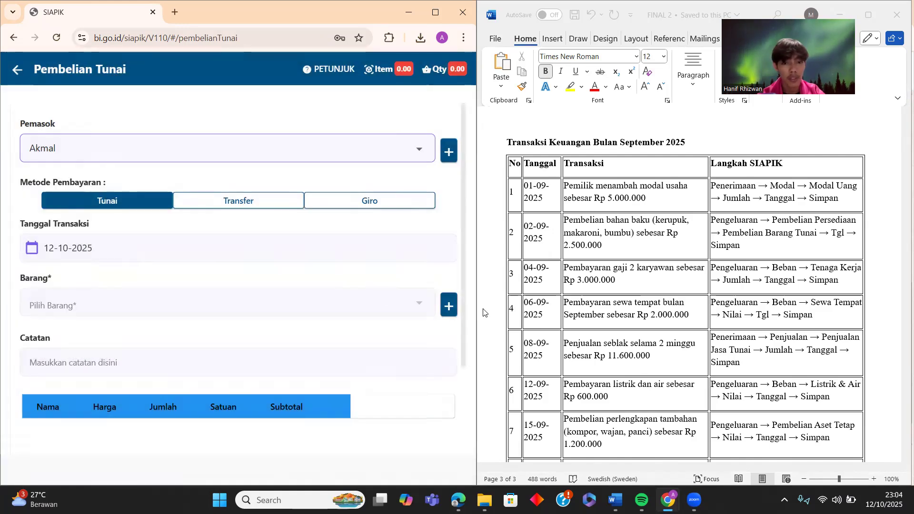
pyautogui.click(448, 308)
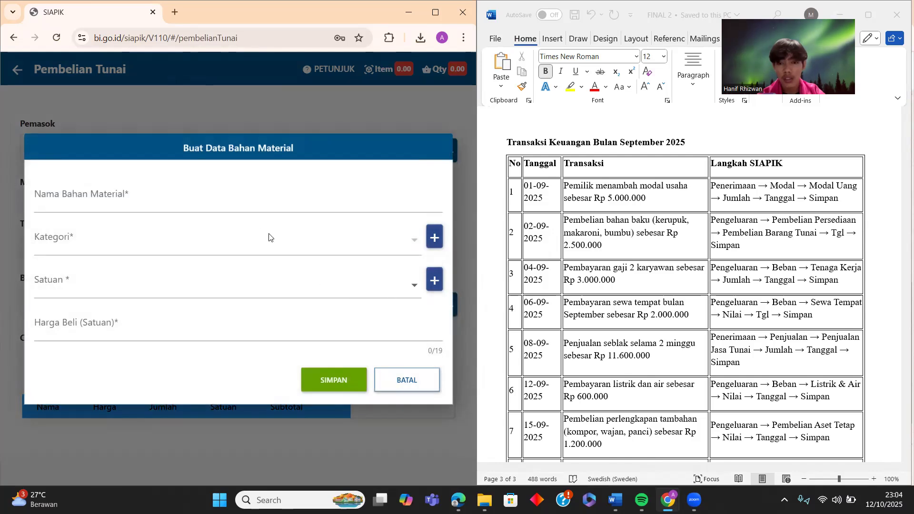
pyautogui.click(194, 201)
pyautogui.write('B')
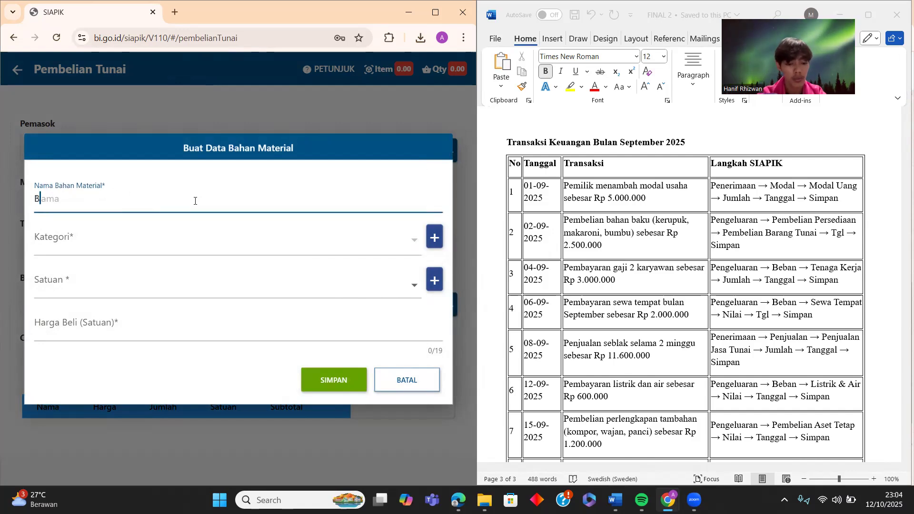
pyautogui.write('ahan baku')
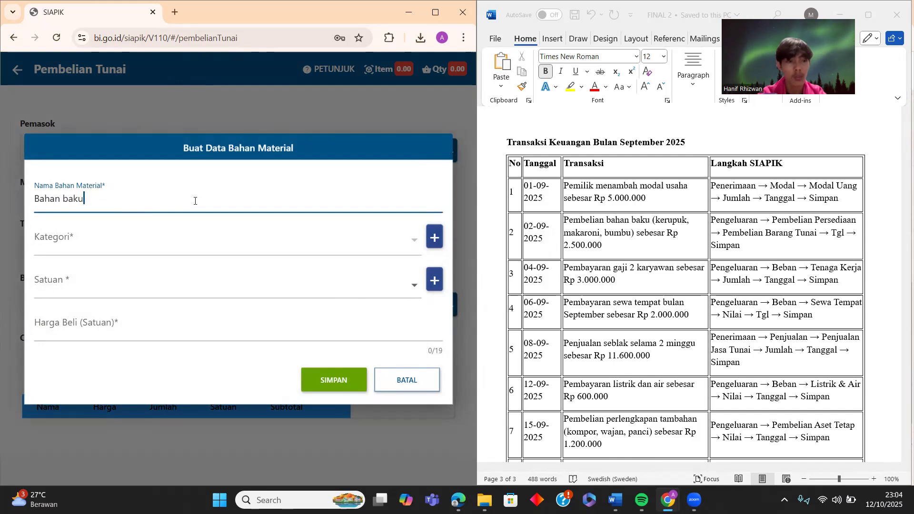
# - Create the category 'Bahan mentah' and assign it to the material
pyautogui.click(219, 241)
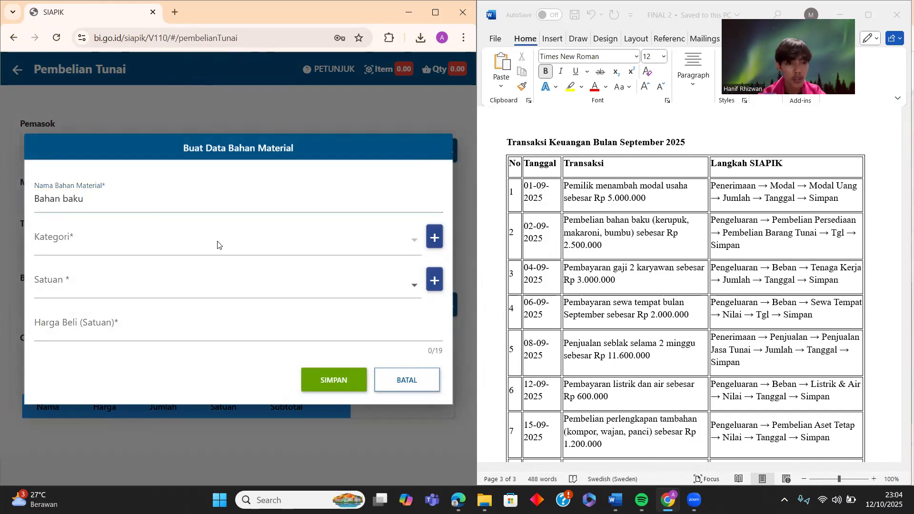
pyautogui.click(431, 237)
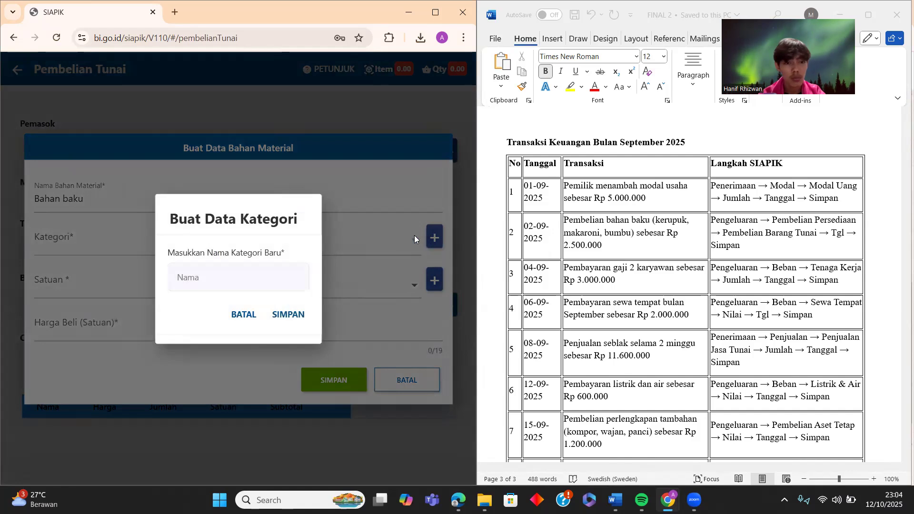
pyautogui.click(251, 276)
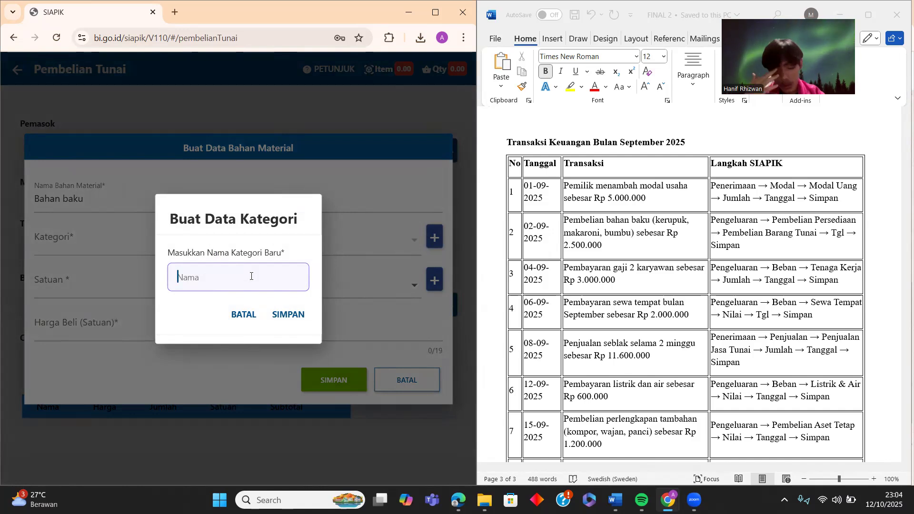
pyautogui.write('Bah')
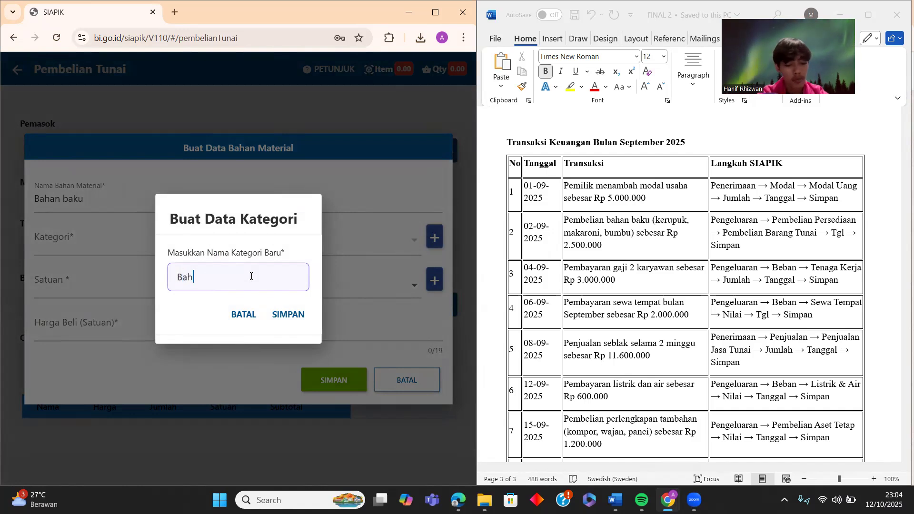
pyautogui.write('an mentah')
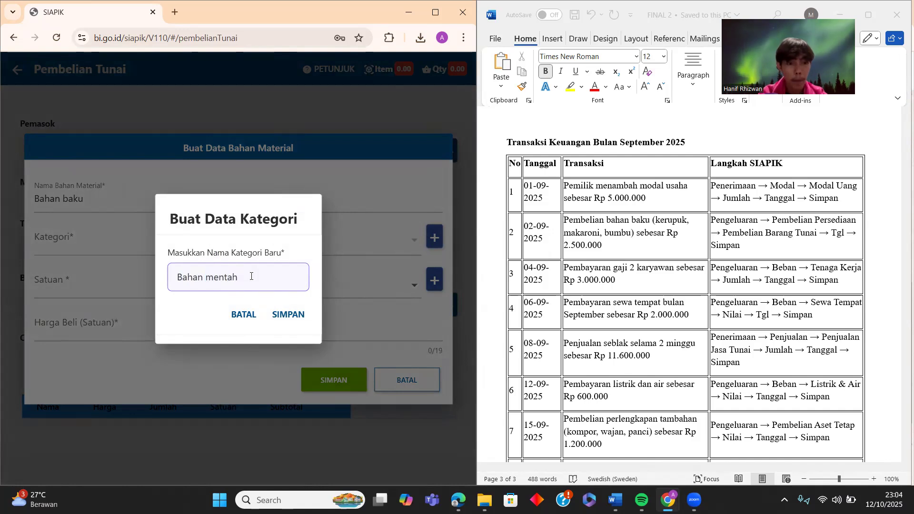
pyautogui.click(289, 314)
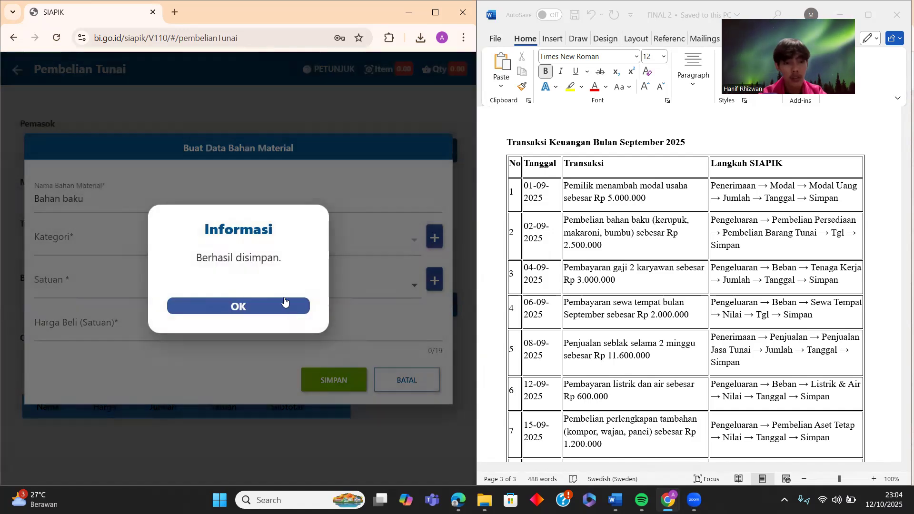
pyautogui.click(288, 306)
pyautogui.click(409, 240)
pyautogui.click(281, 252)
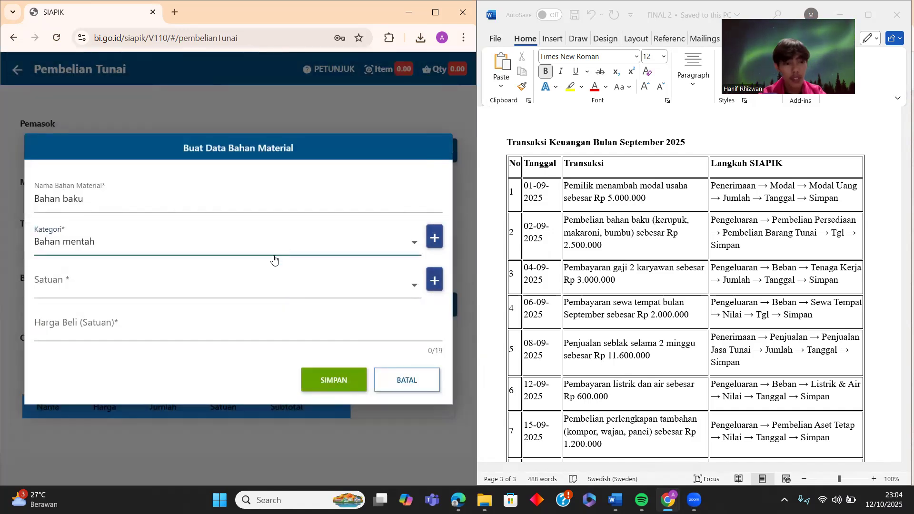
# - Set the unit to PCS and enter the purchase price of 2.500.000
pyautogui.click(259, 285)
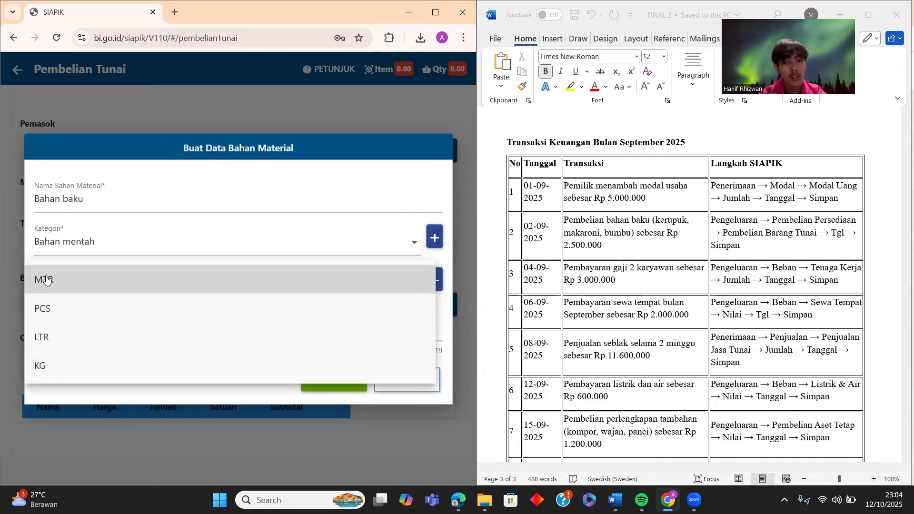
pyautogui.click(54, 309)
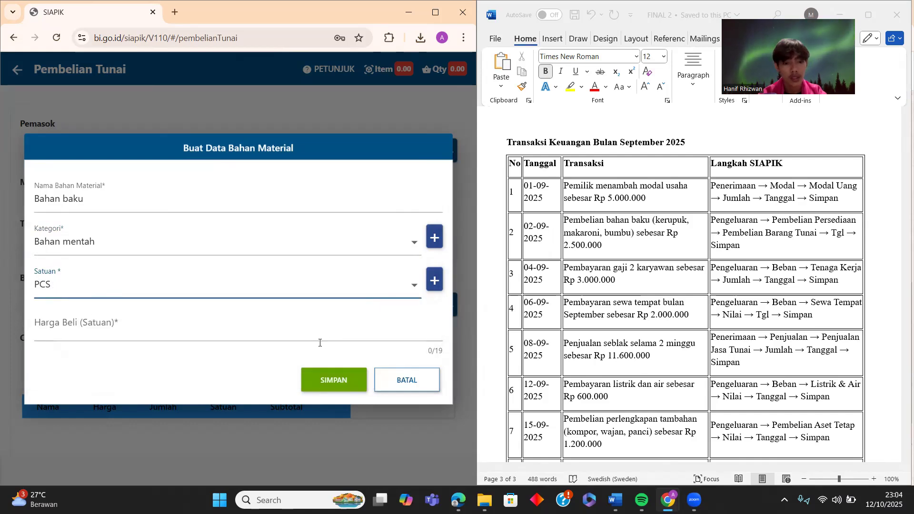
pyautogui.click(340, 330)
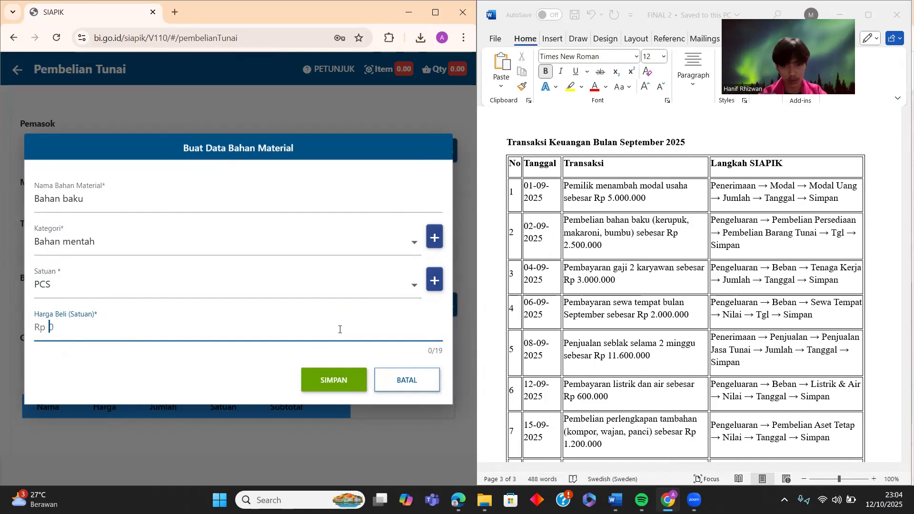
pyautogui.write('24')
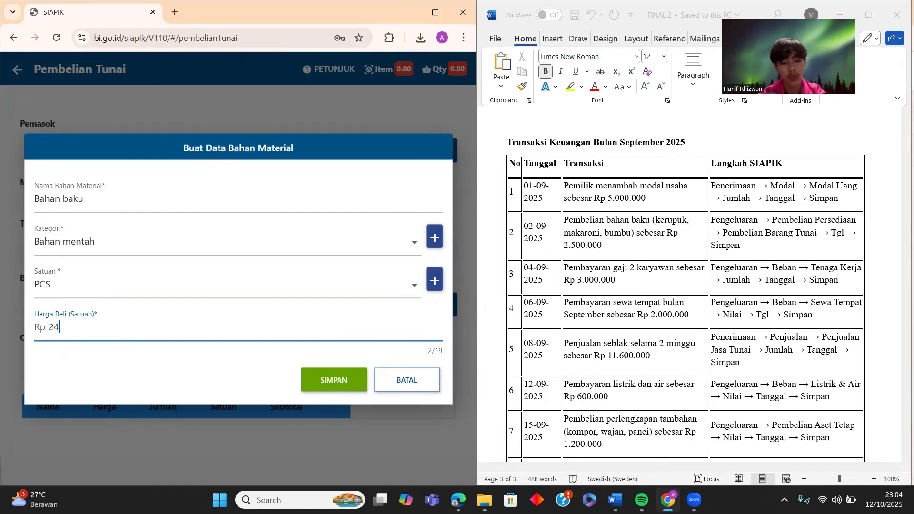
pyautogui.press('BackSpace')
pyautogui.write('6')
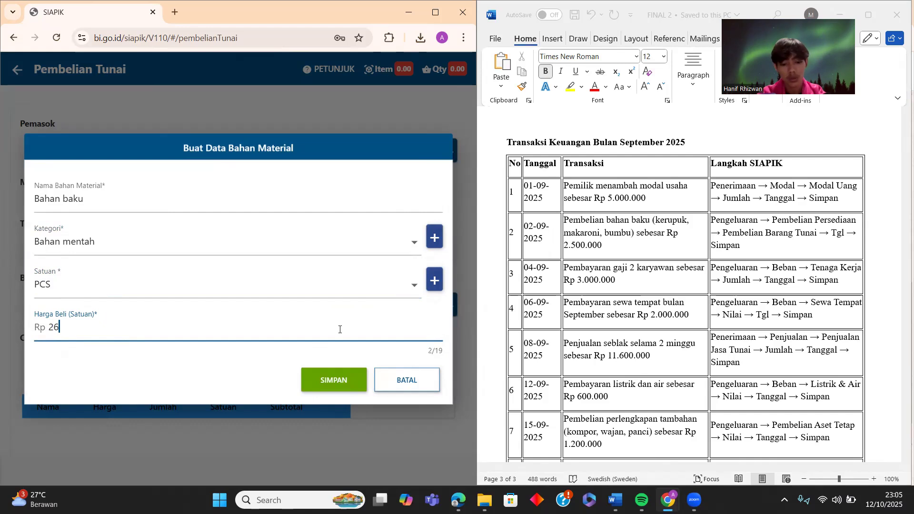
pyautogui.write('5000000')
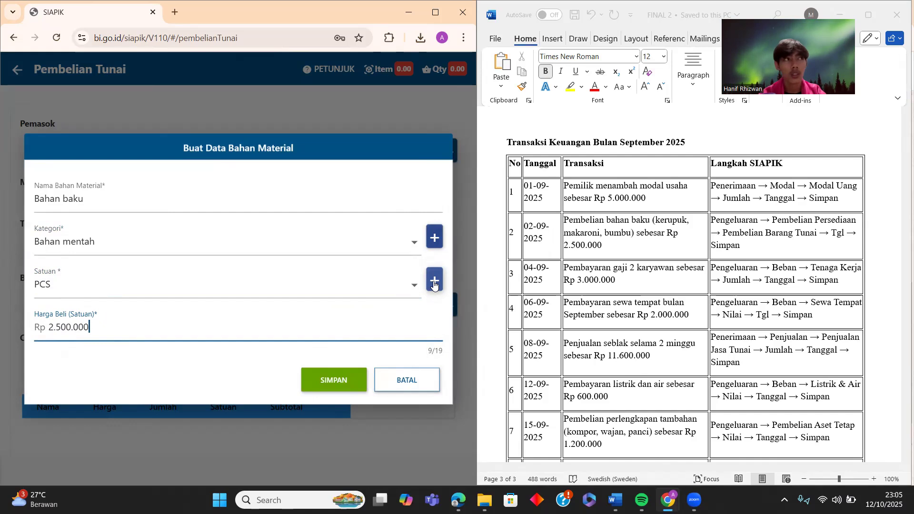
# - Create a new BALL unit and assign it to Bahan baku
pyautogui.click(433, 283)
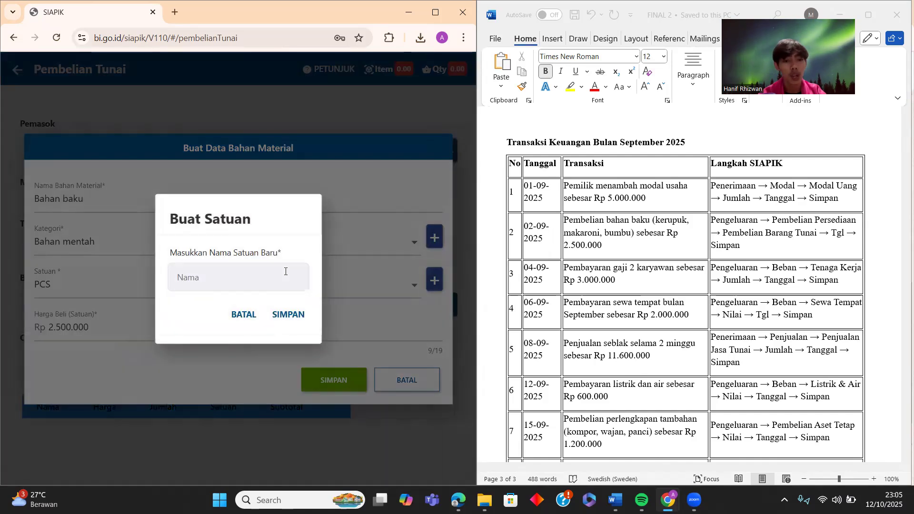
pyautogui.write('BALL')
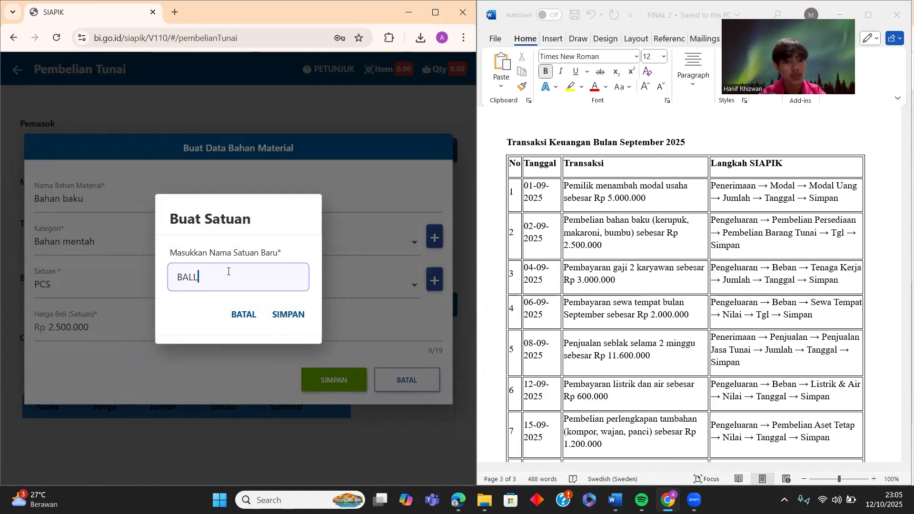
pyautogui.click(273, 315)
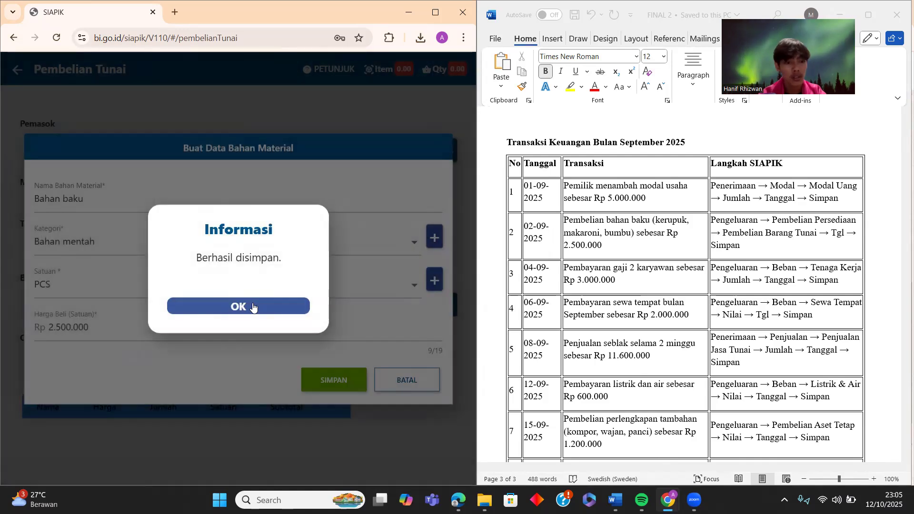
pyautogui.click(230, 301)
pyautogui.click(231, 296)
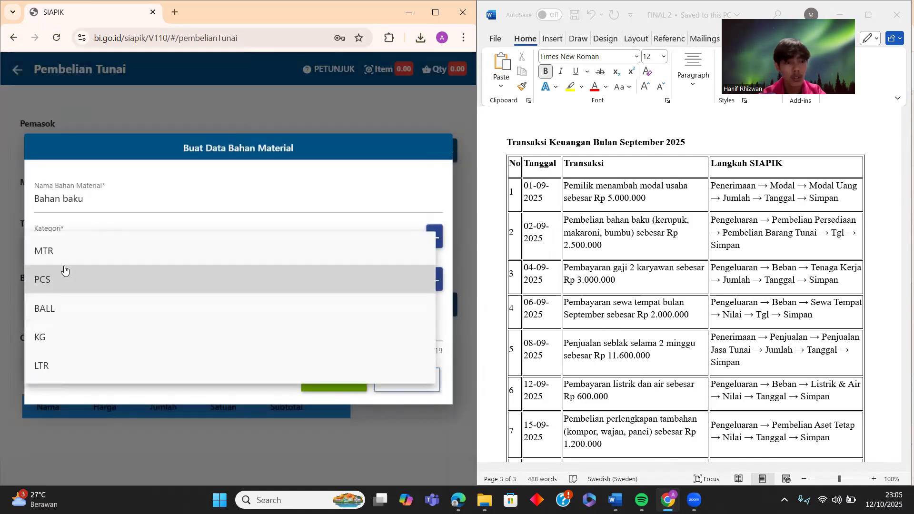
pyautogui.click(47, 307)
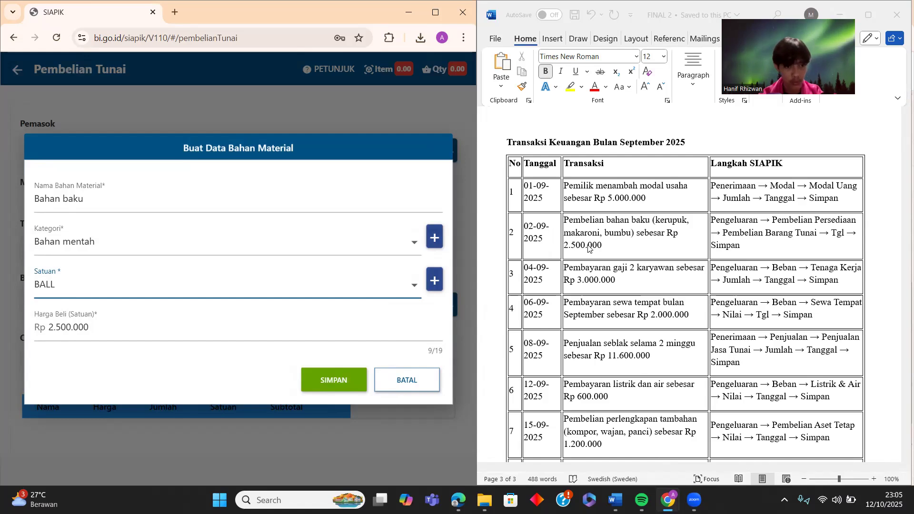
# - Save the Bahan baku material and choose it as the purchased item
pyautogui.click(329, 380)
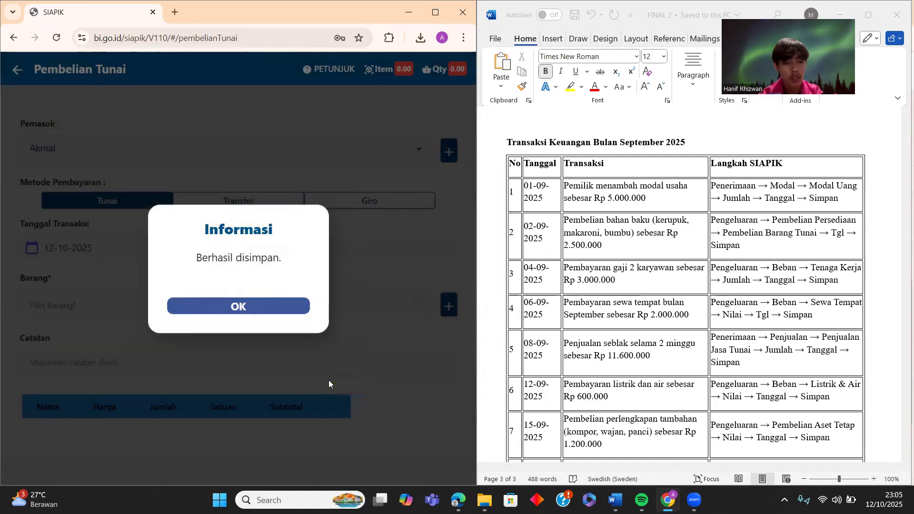
pyautogui.click(287, 309)
pyautogui.click(163, 313)
pyautogui.click(137, 312)
# - Add 1 BALL of Bahan baku to the cash purchase
pyautogui.click(244, 266)
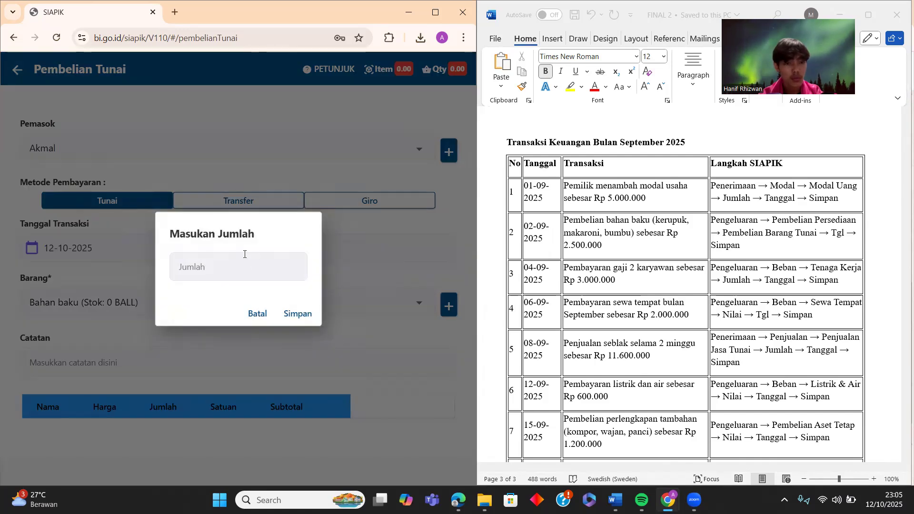
pyautogui.write('1')
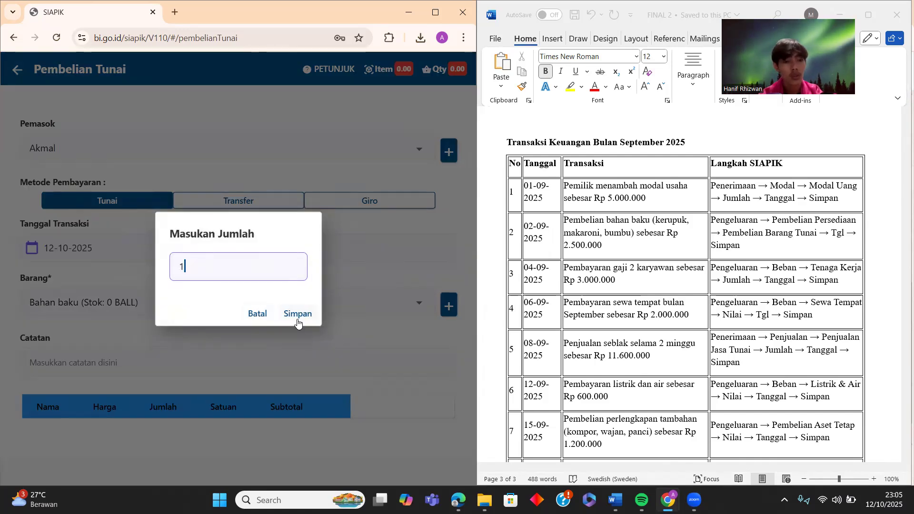
pyautogui.click(298, 315)
# - Note the purchase as "Bahan baku" and save the Rp2.500.000 cash purchase
pyautogui.scroll(-2, 202, 328)
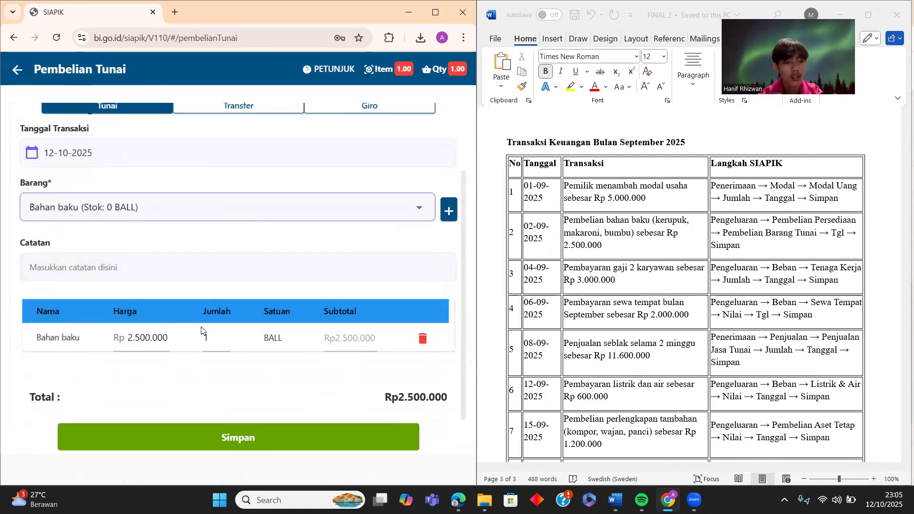
pyautogui.click(185, 268)
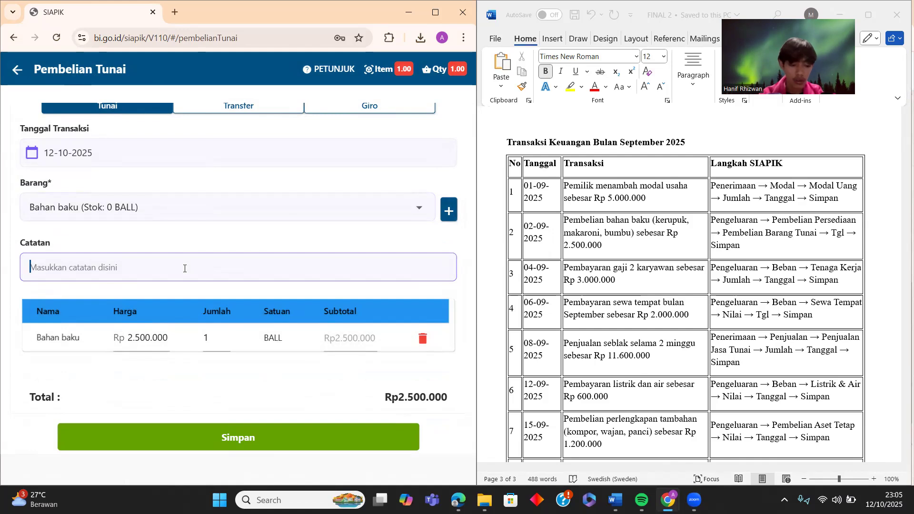
pyautogui.write('Bahan baku')
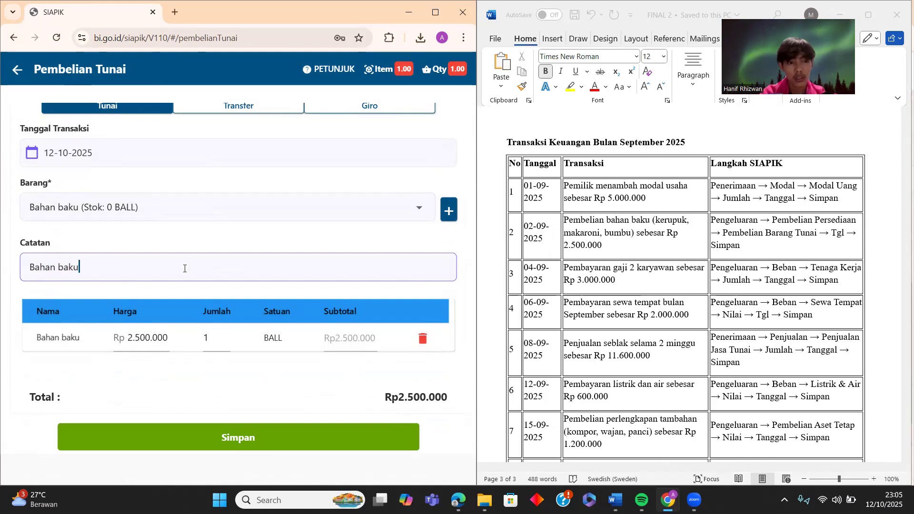
pyautogui.scroll(-1, 291, 339)
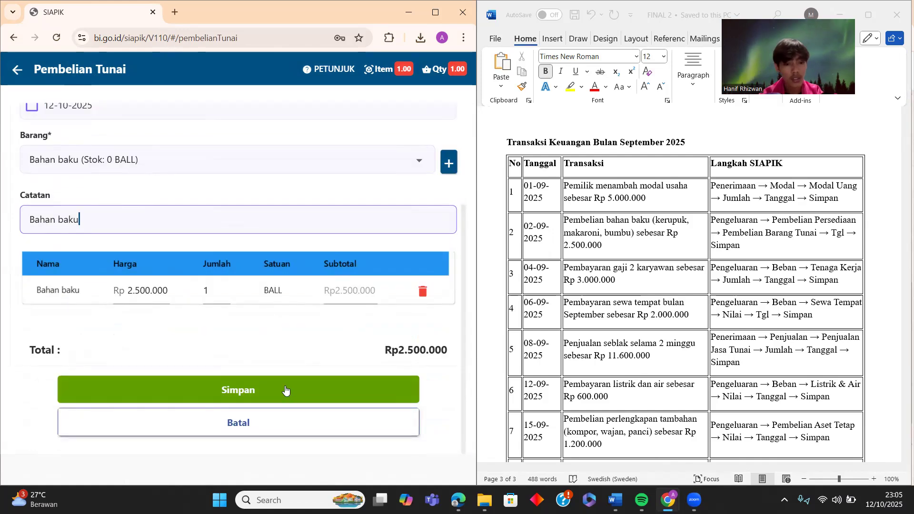
pyautogui.click(285, 389)
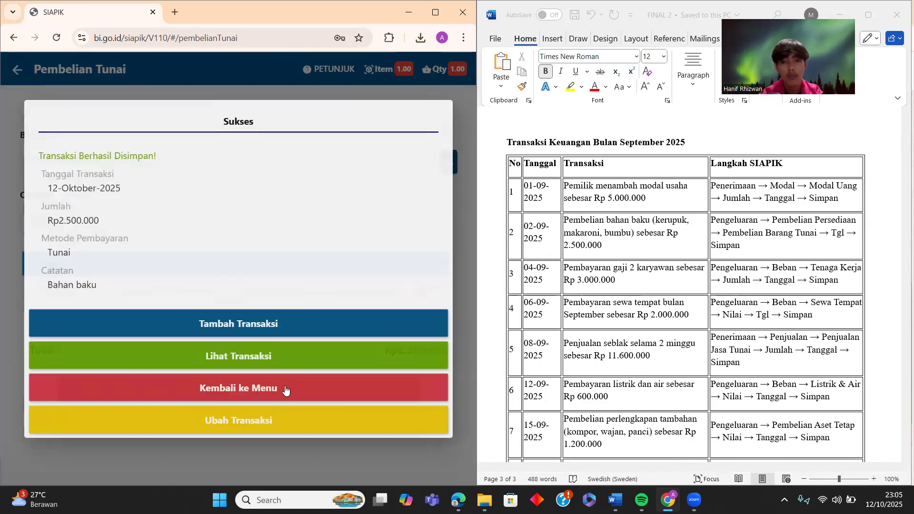
# - Return to the Transaksi menu and start a Beban Tenaga Kerja expense entry from the Beban card
pyautogui.click(239, 390)
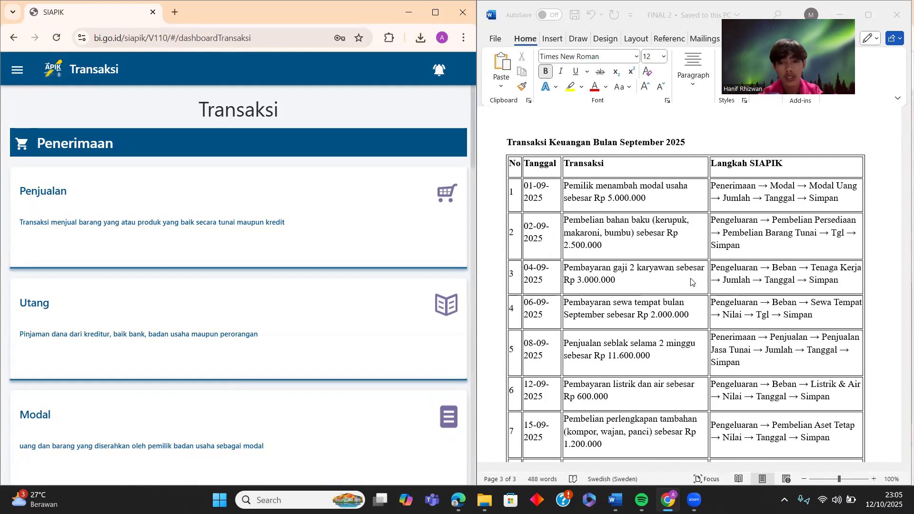
pyautogui.scroll(-15, 167, 248)
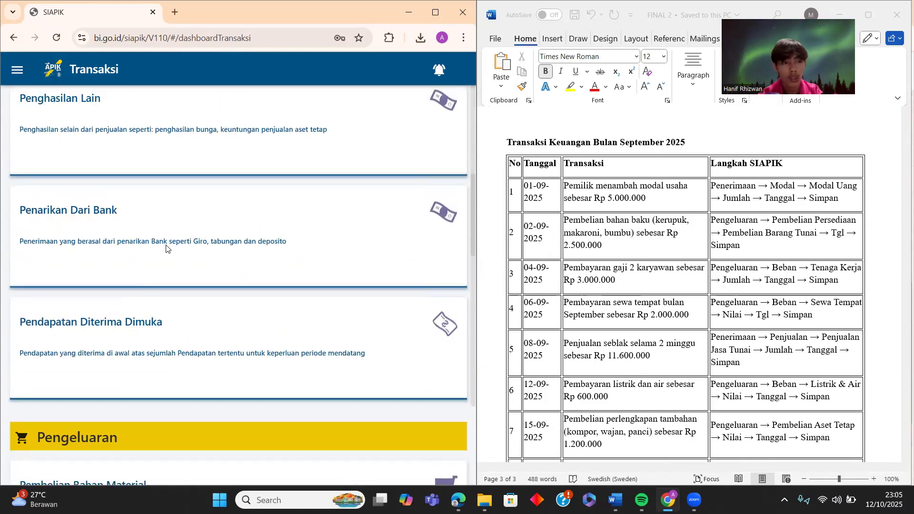
pyautogui.scroll(1, 167, 249)
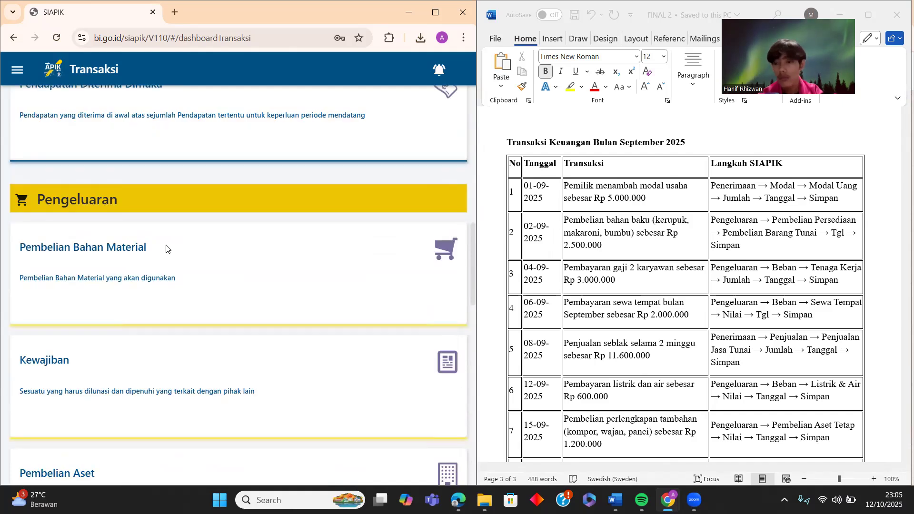
pyautogui.scroll(-3, 259, 316)
pyautogui.scroll(-3, 209, 328)
pyautogui.click(189, 341)
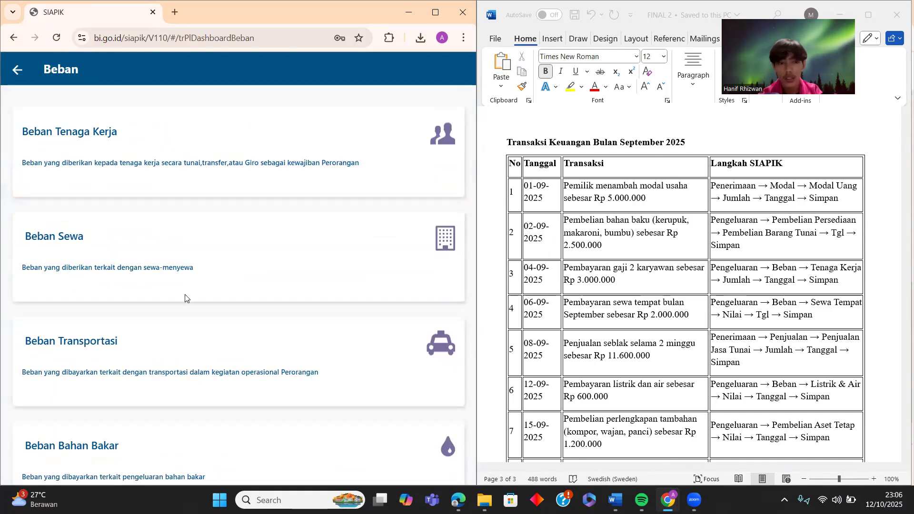
pyautogui.click(137, 168)
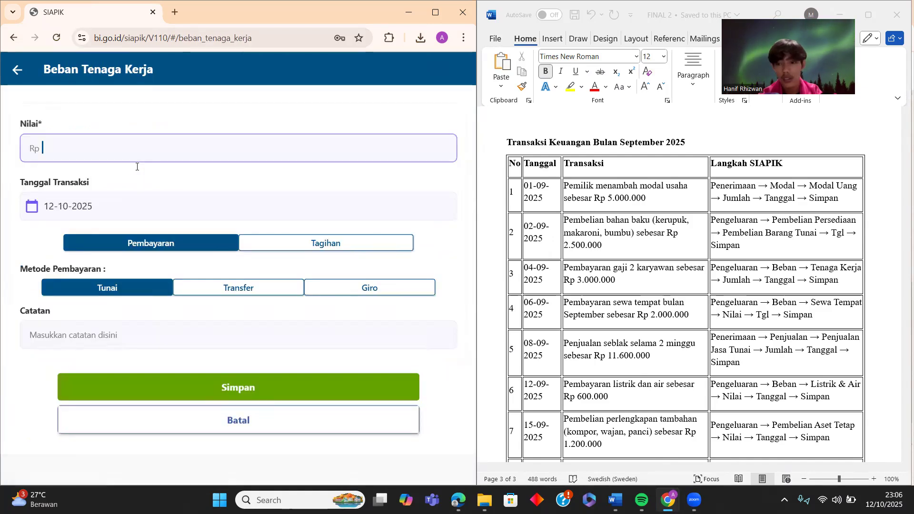
# - Enter 3.000.000 as the labour expense value with the note "Gaji karyawan"
pyautogui.write('3.000.000')
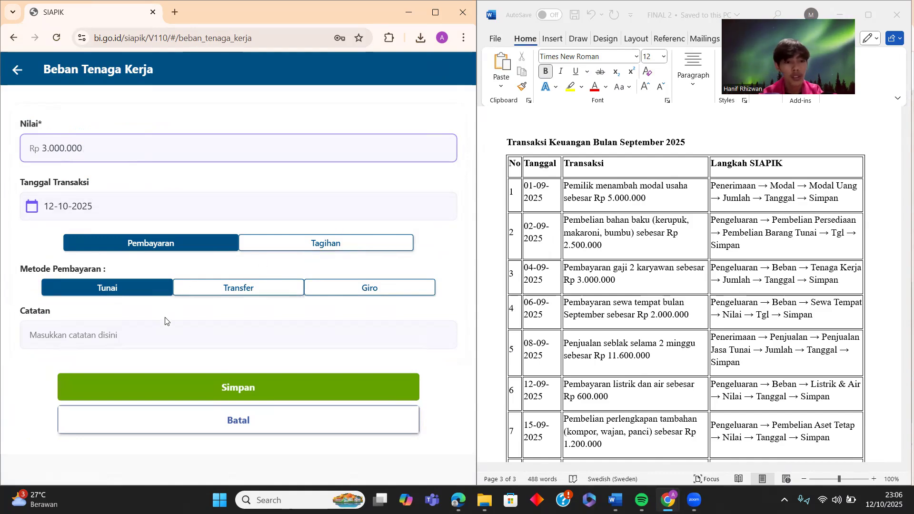
pyautogui.click(156, 331)
pyautogui.write('G')
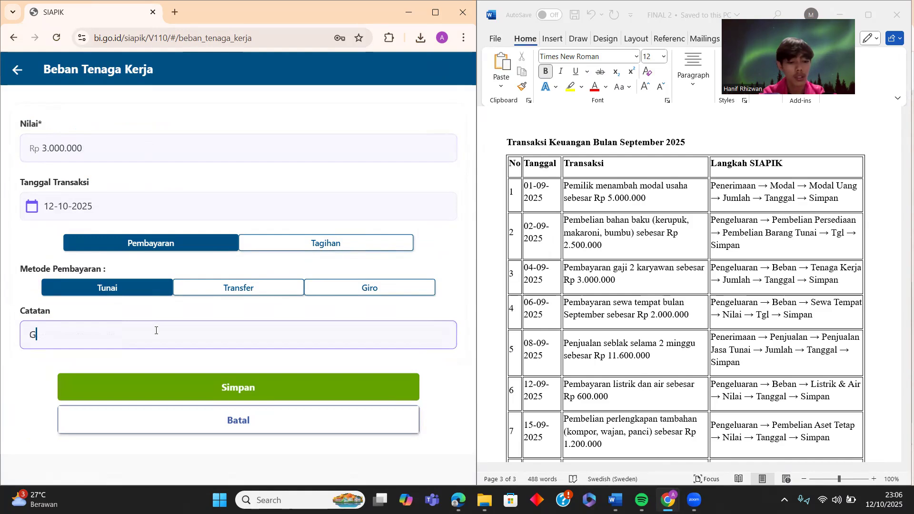
pyautogui.write('aji karyawan')
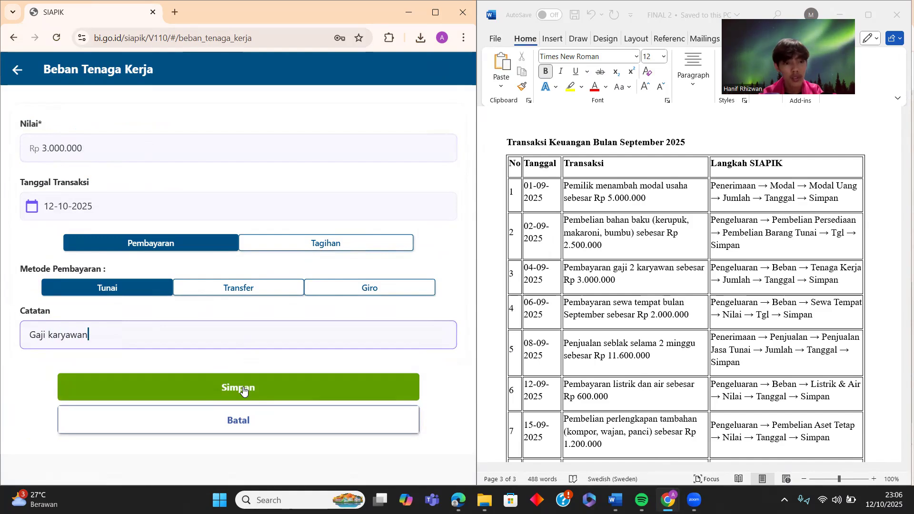
# - Date the expense 04-09-2025, save it, and return to the transactions menu
pyautogui.click(227, 208)
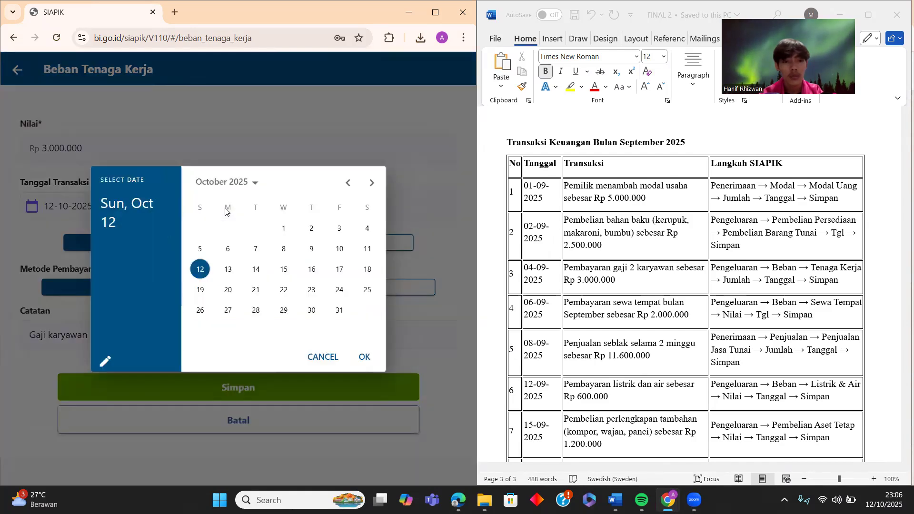
pyautogui.click(347, 183)
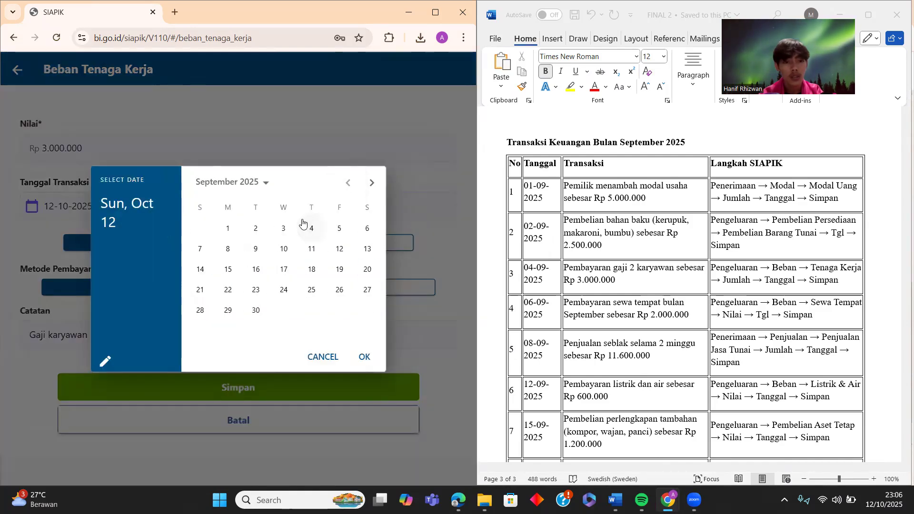
pyautogui.click(309, 229)
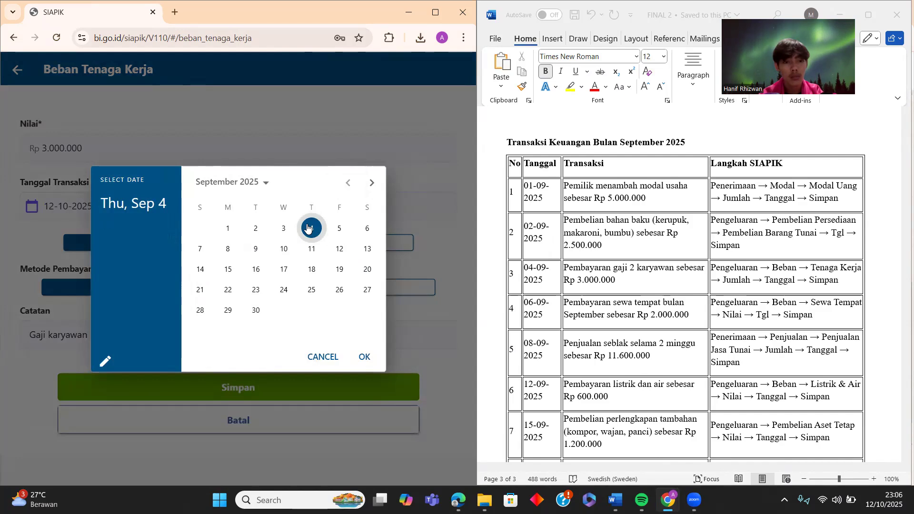
pyautogui.click(365, 358)
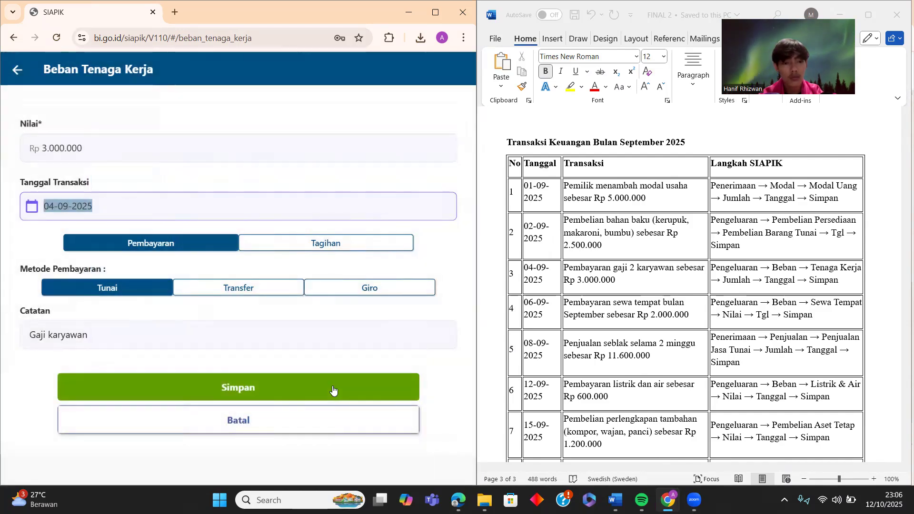
pyautogui.click(333, 385)
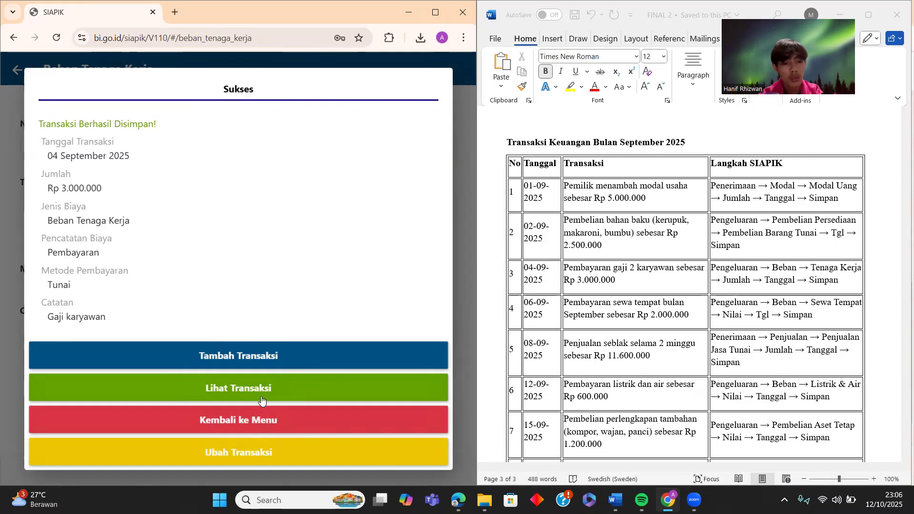
pyautogui.click(262, 427)
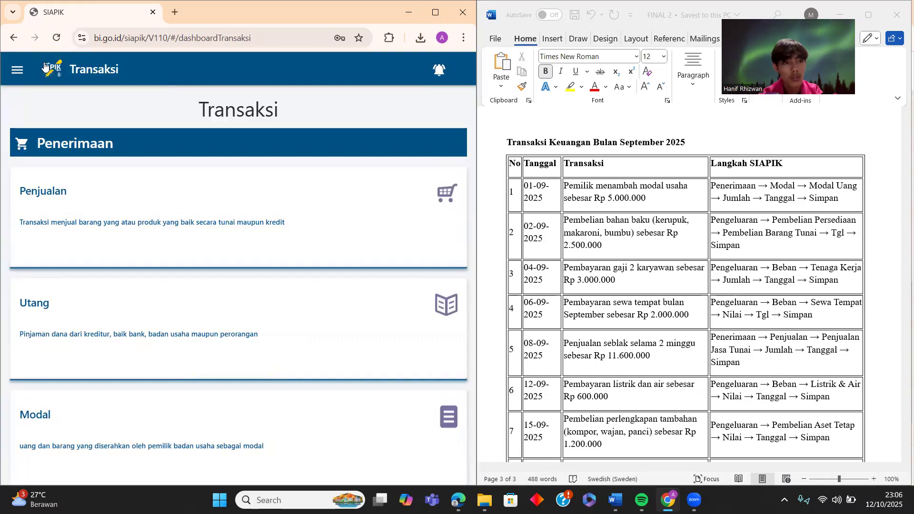
pyautogui.click(18, 70)
pyautogui.click(60, 259)
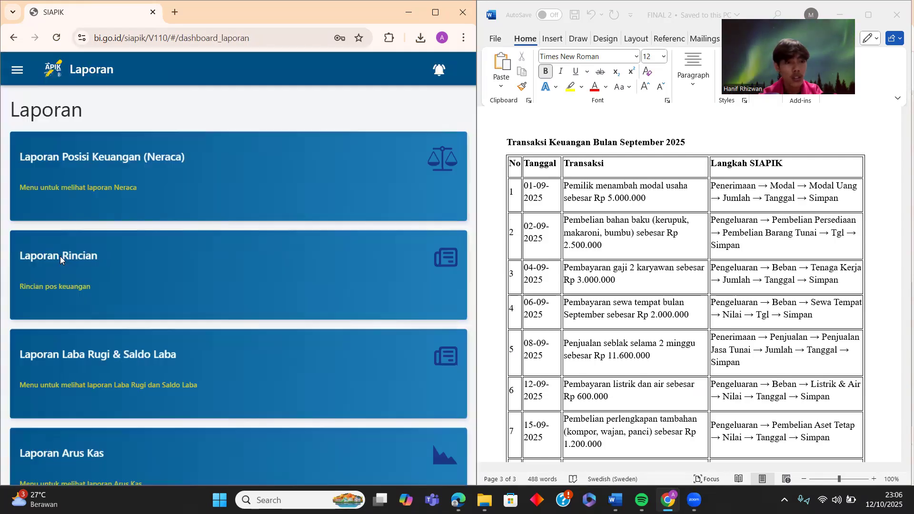
pyautogui.click(17, 70)
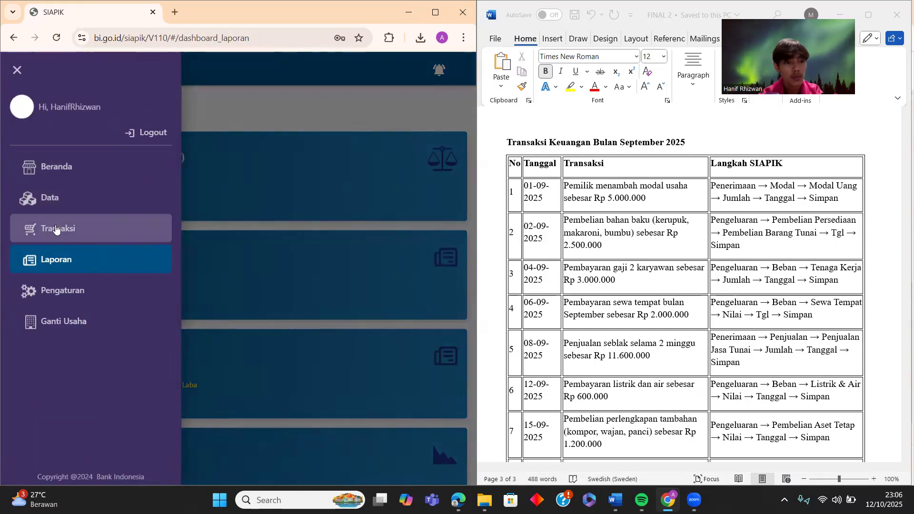
pyautogui.click(56, 228)
pyautogui.click(18, 70)
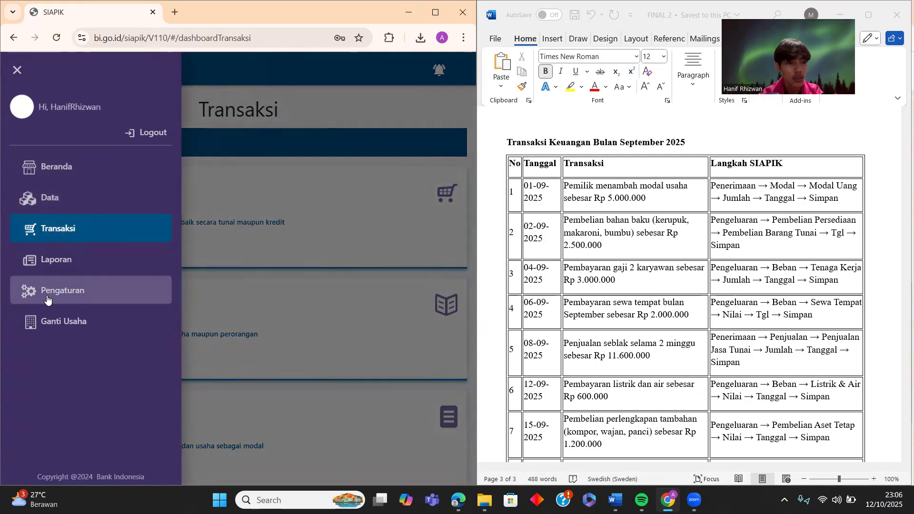
pyautogui.click(56, 191)
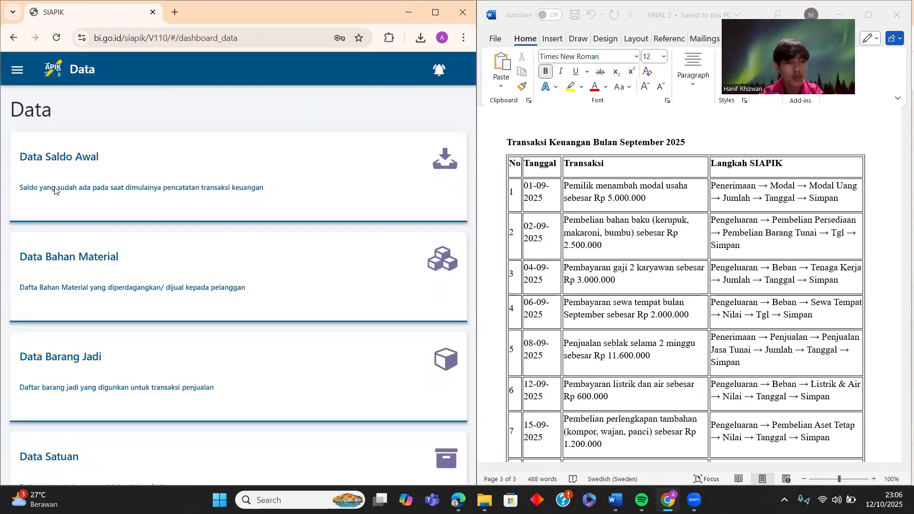
pyautogui.click(17, 70)
pyautogui.click(62, 177)
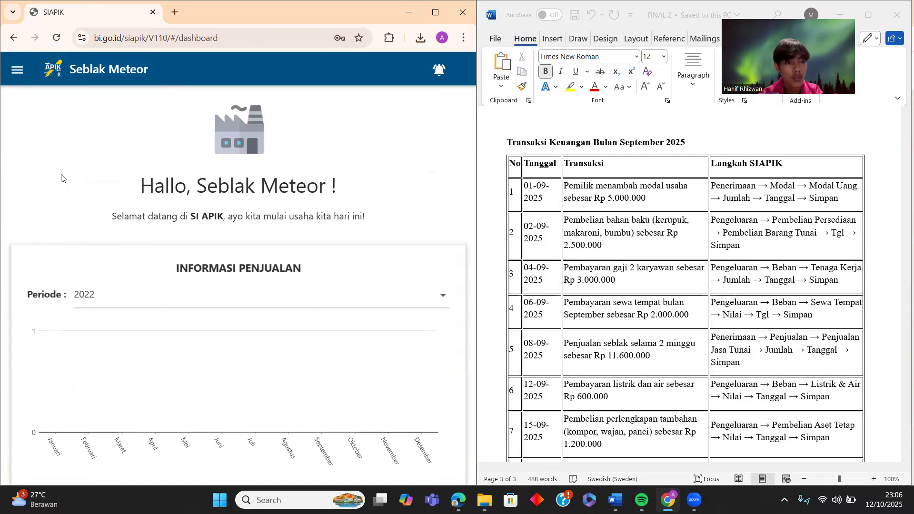
pyautogui.scroll(-7, 188, 261)
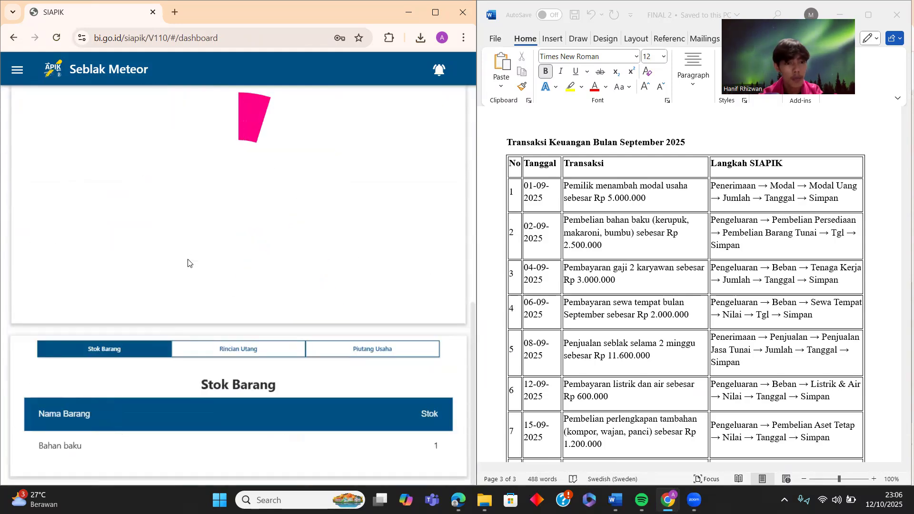
pyautogui.scroll(8, 188, 261)
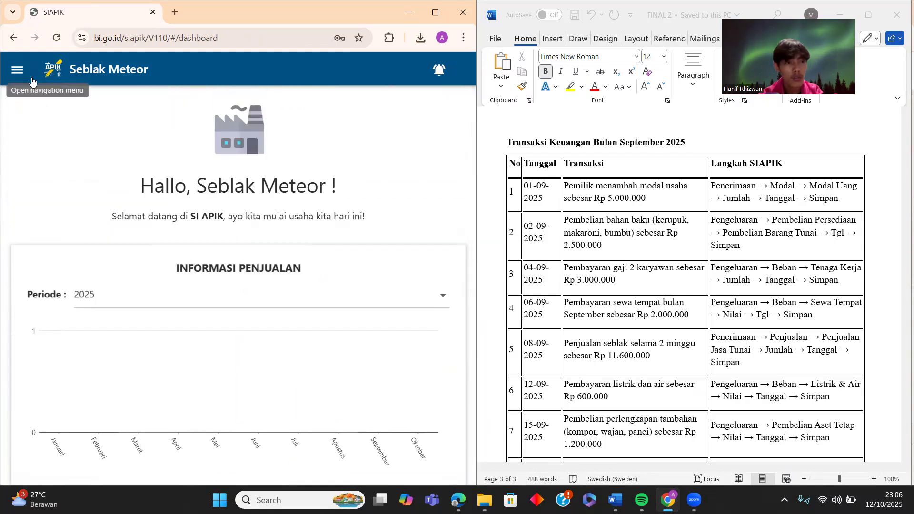
pyautogui.click(17, 70)
pyautogui.click(79, 234)
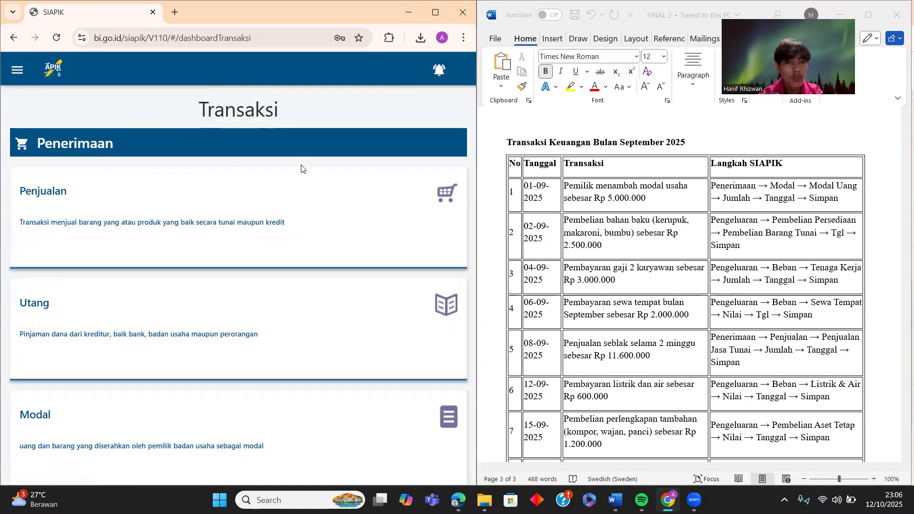
pyautogui.scroll(-20, 196, 215)
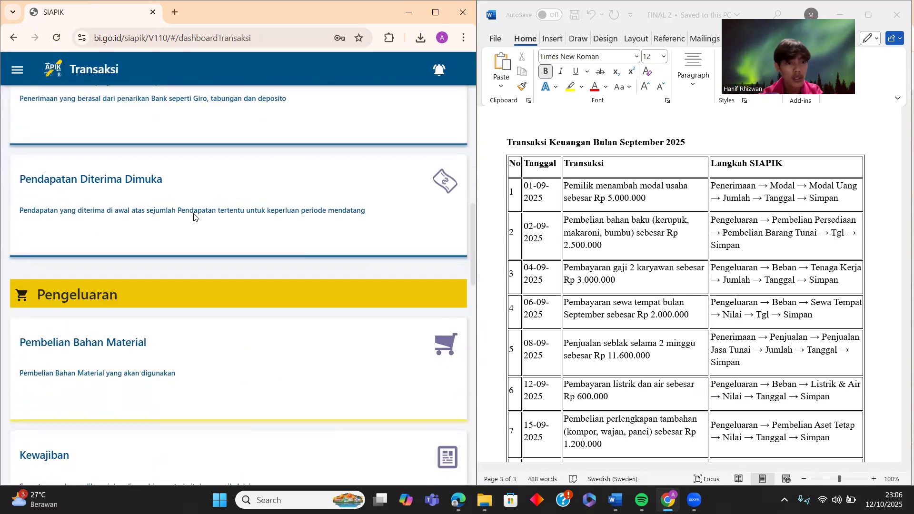
pyautogui.scroll(15, 199, 205)
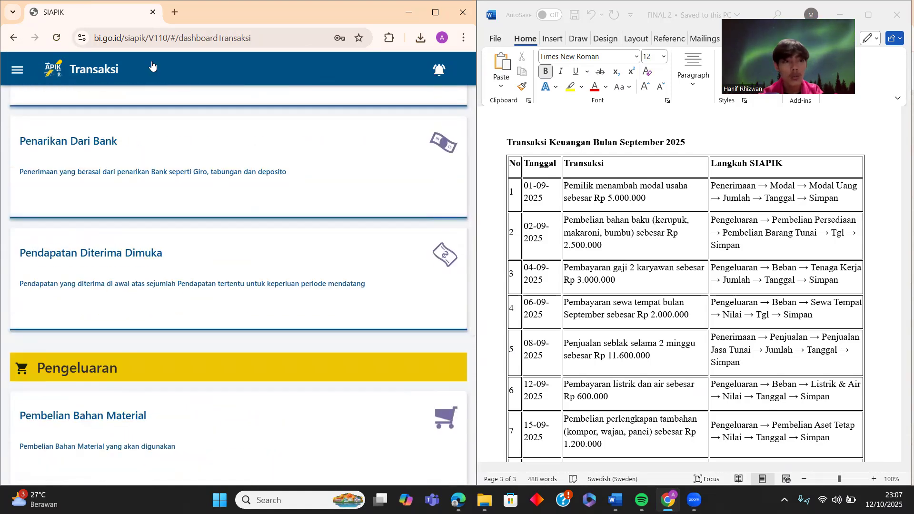
pyautogui.click(17, 70)
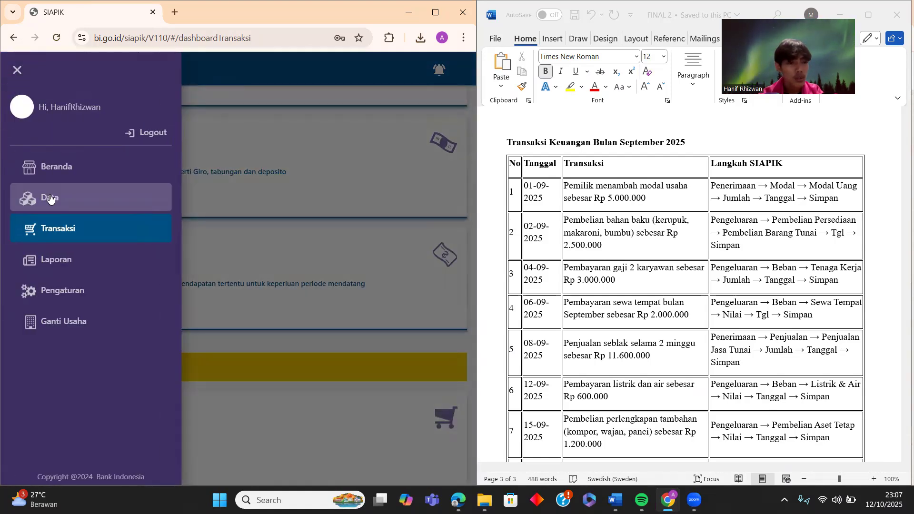
pyautogui.click(51, 198)
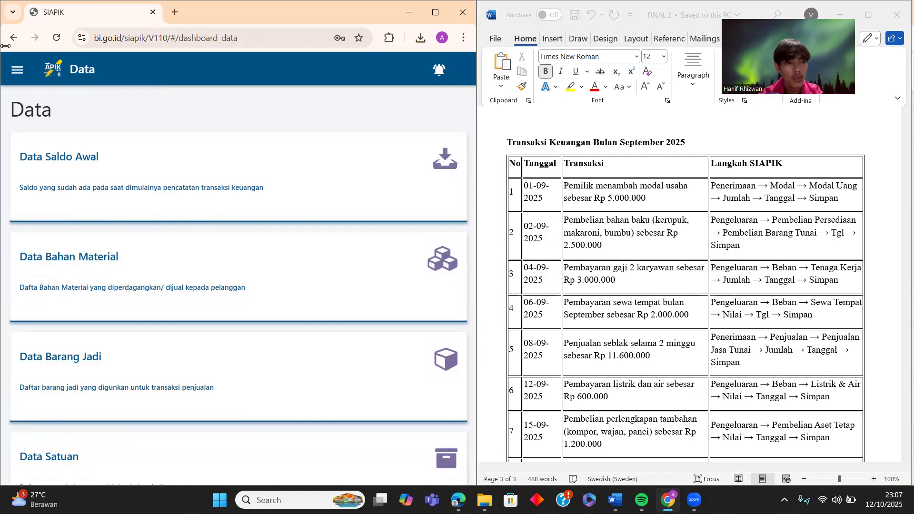
pyautogui.click(17, 70)
pyautogui.click(59, 237)
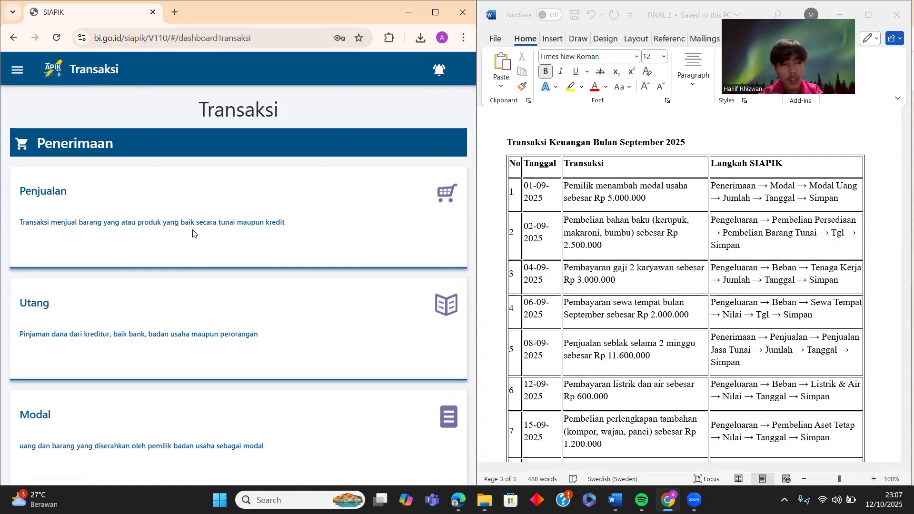
# - Open the Pembelian Bahan Material Tunai form, back out to Transaksi, and show the main menu
pyautogui.scroll(-15, 191, 238)
pyautogui.scroll(2, 192, 232)
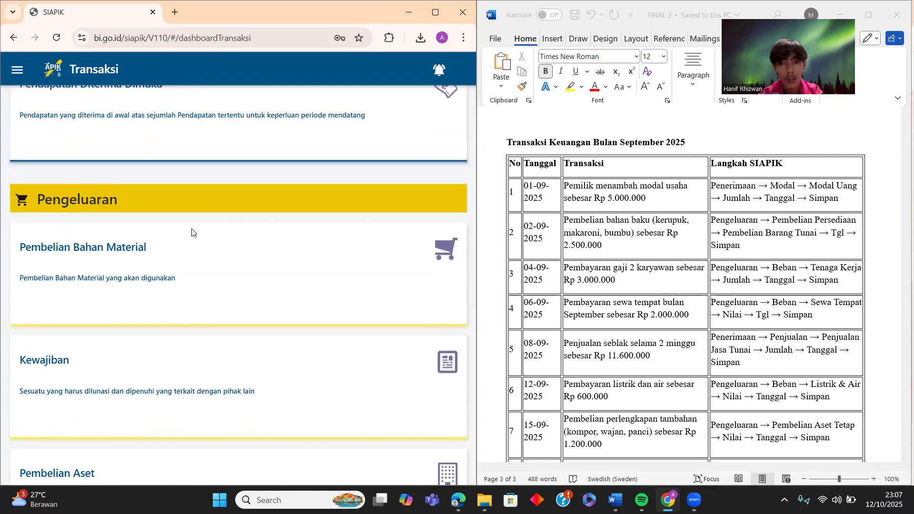
pyautogui.click(153, 259)
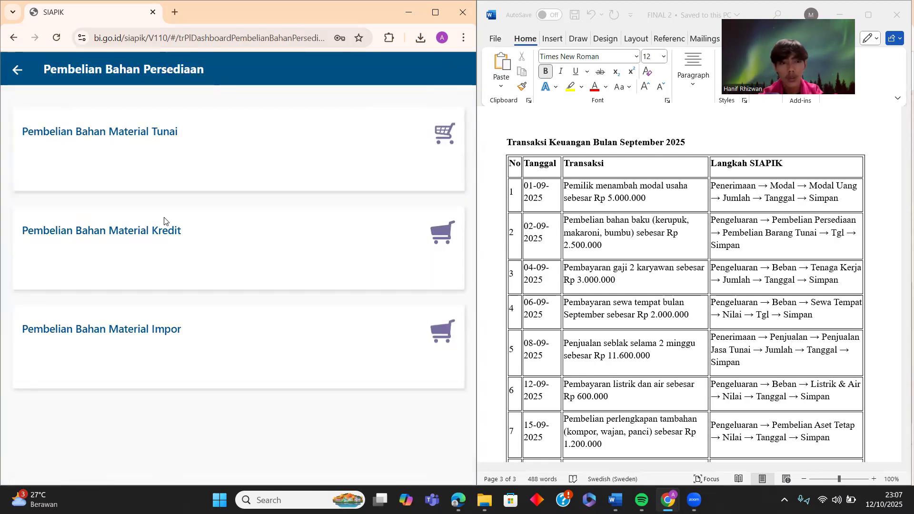
pyautogui.click(165, 165)
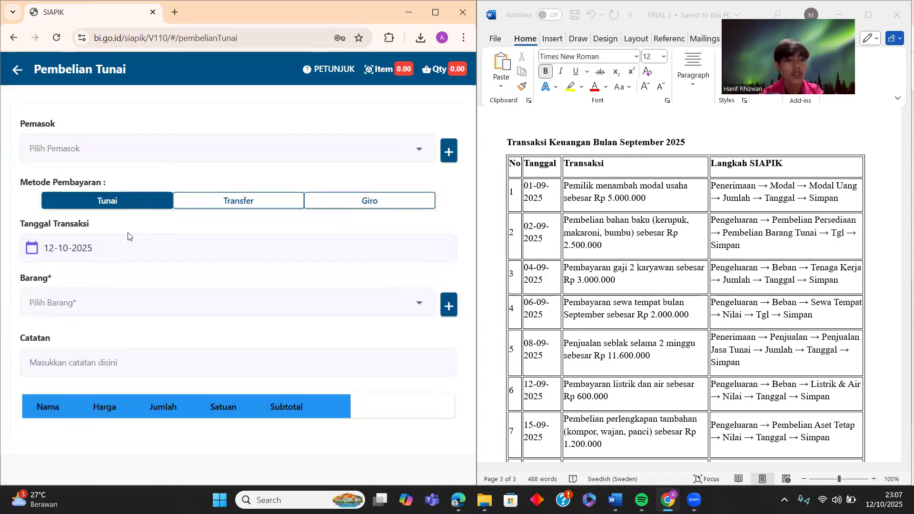
pyautogui.click(15, 74)
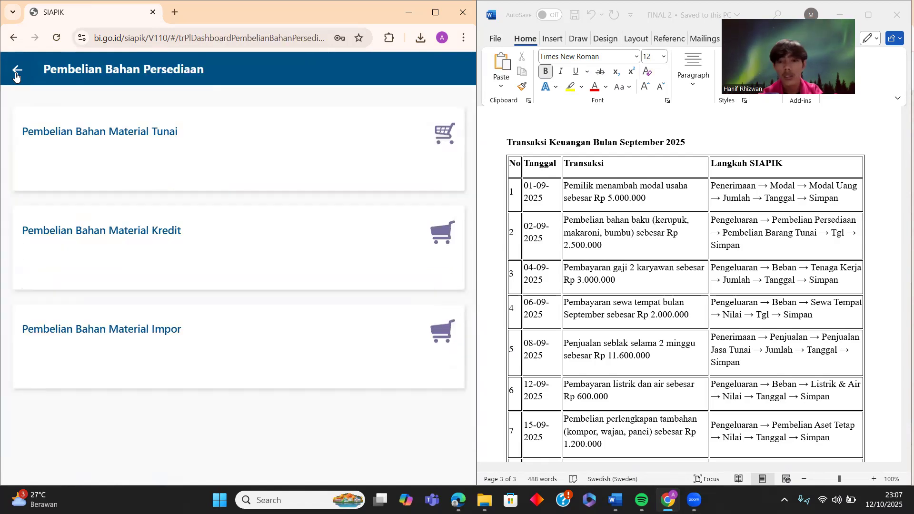
pyautogui.click(15, 73)
pyautogui.click(16, 74)
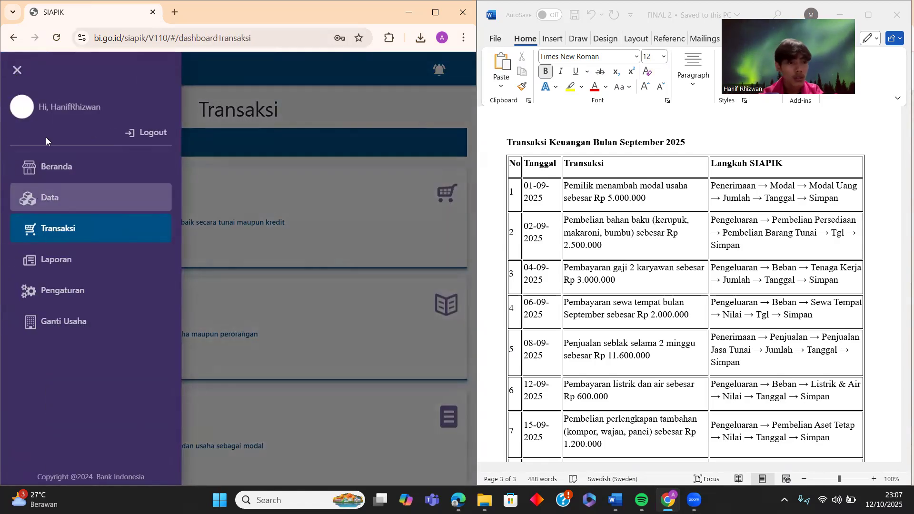
pyautogui.click(46, 165)
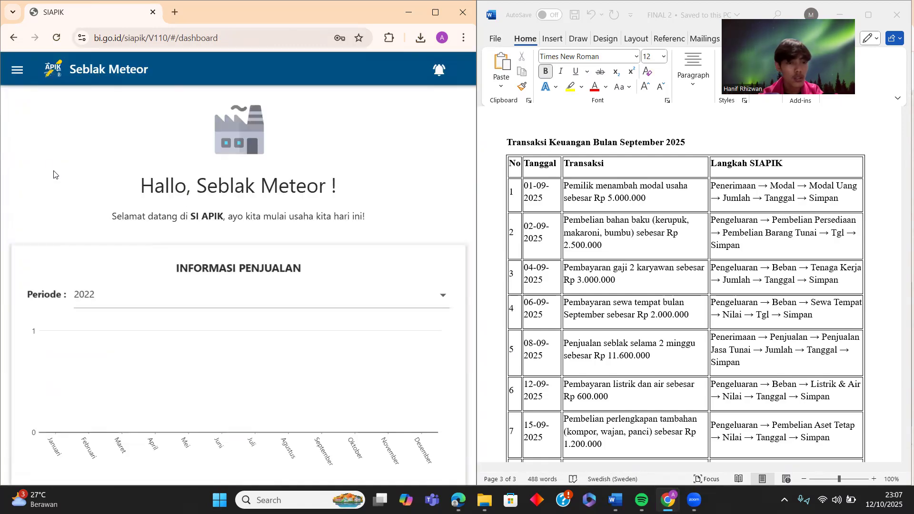
pyautogui.click(443, 296)
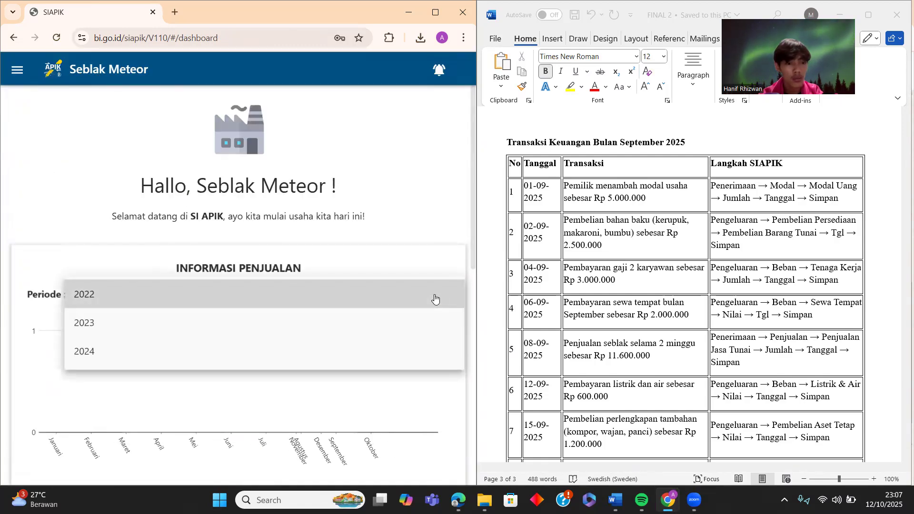
pyautogui.click(115, 352)
pyautogui.scroll(-10, 164, 316)
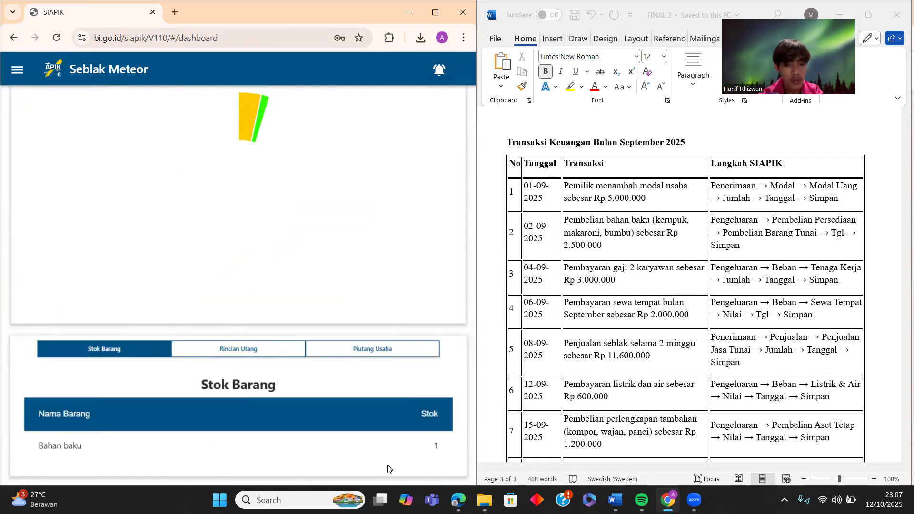
pyautogui.scroll(10, 219, 305)
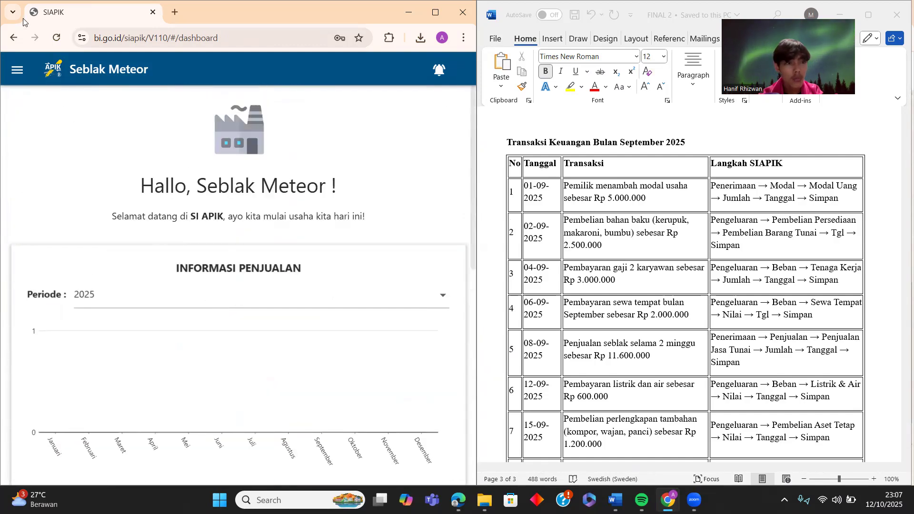
pyautogui.click(16, 70)
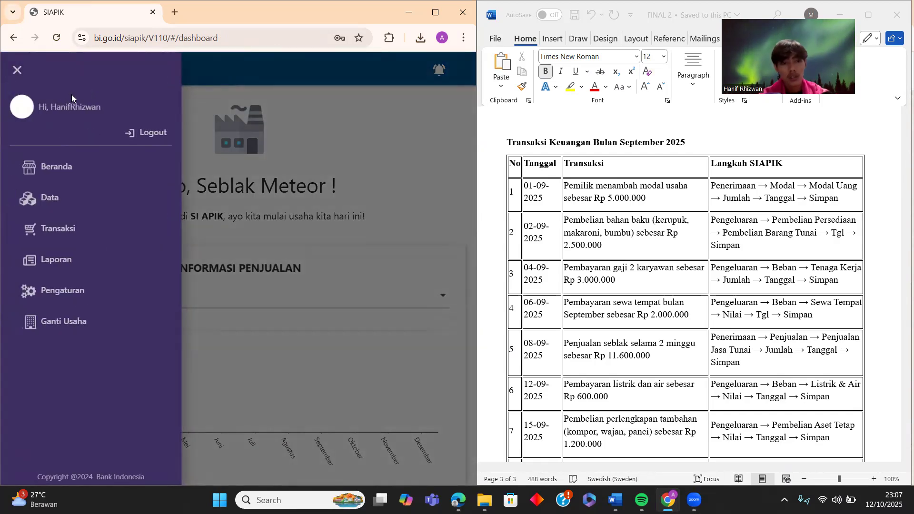
pyautogui.click(91, 228)
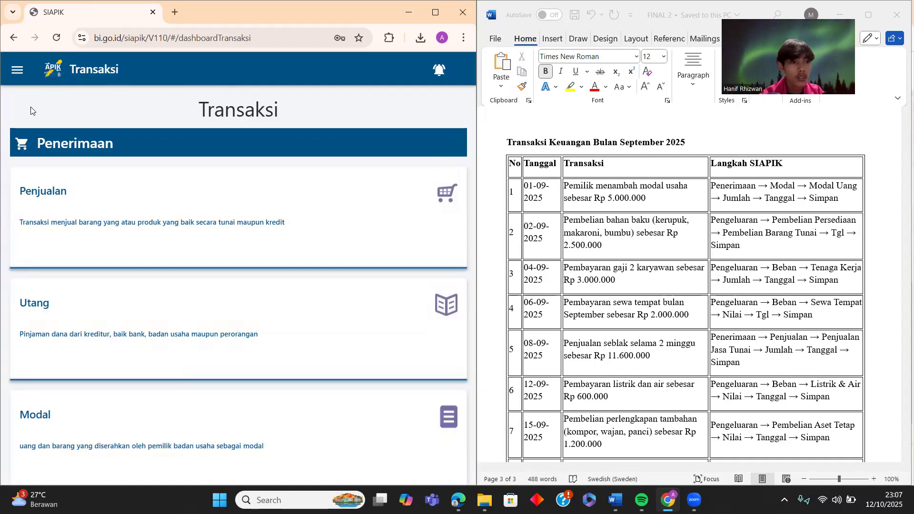
pyautogui.click(22, 75)
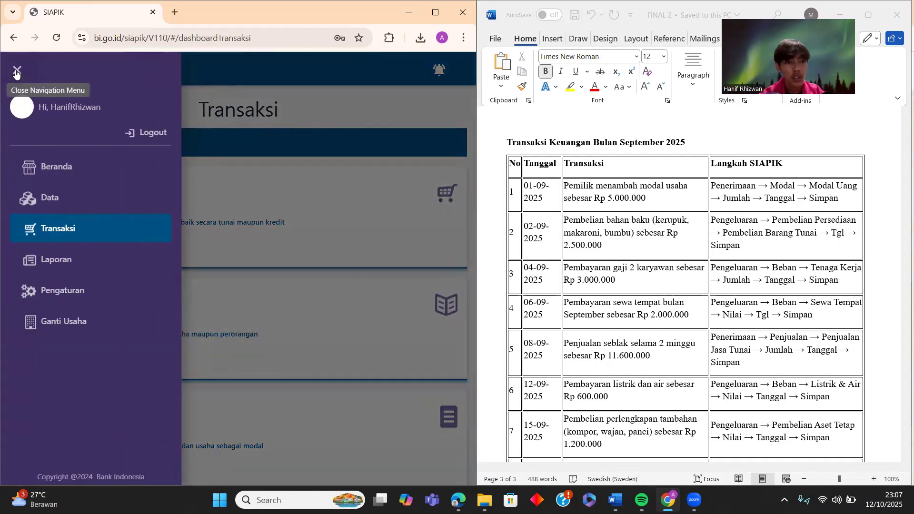
pyautogui.click(20, 79)
pyautogui.click(221, 230)
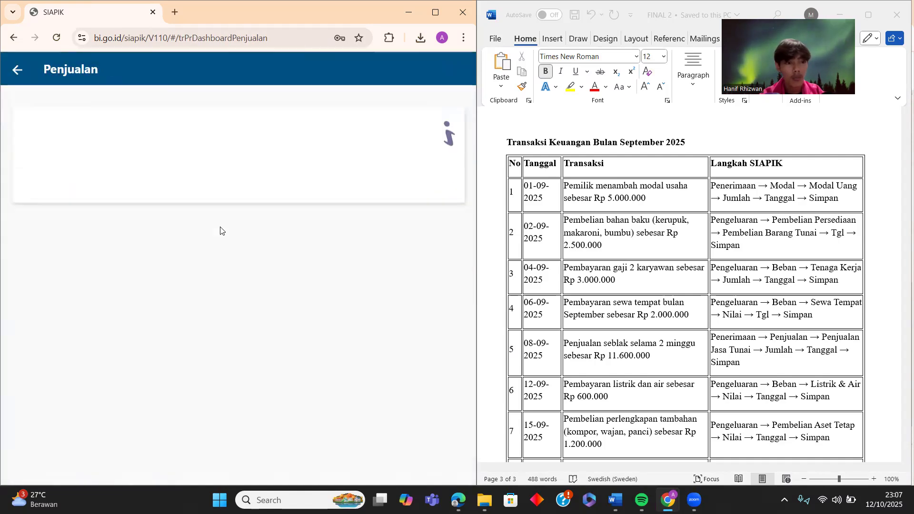
pyautogui.click(19, 72)
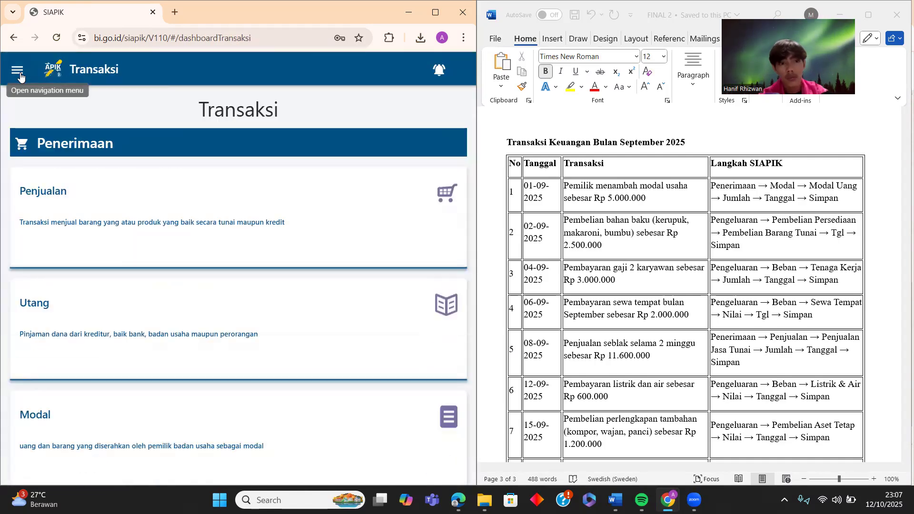
pyautogui.click(20, 75)
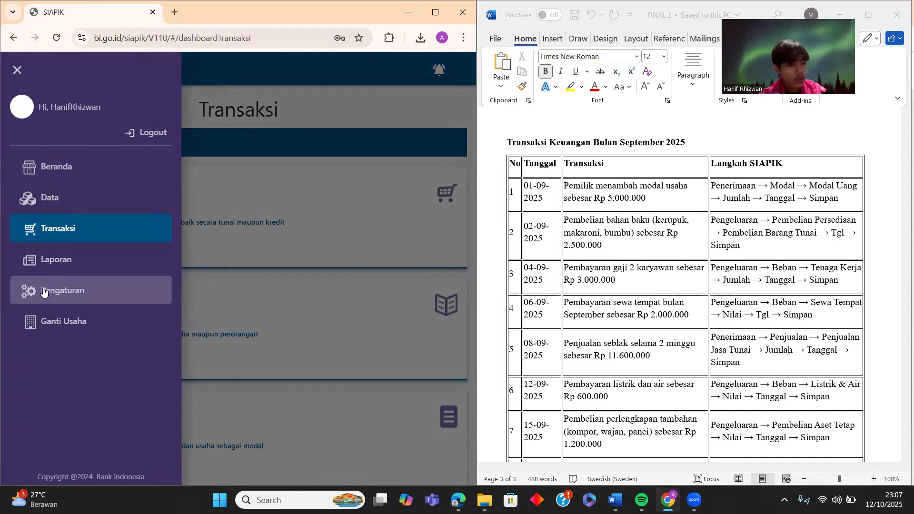
pyautogui.click(52, 322)
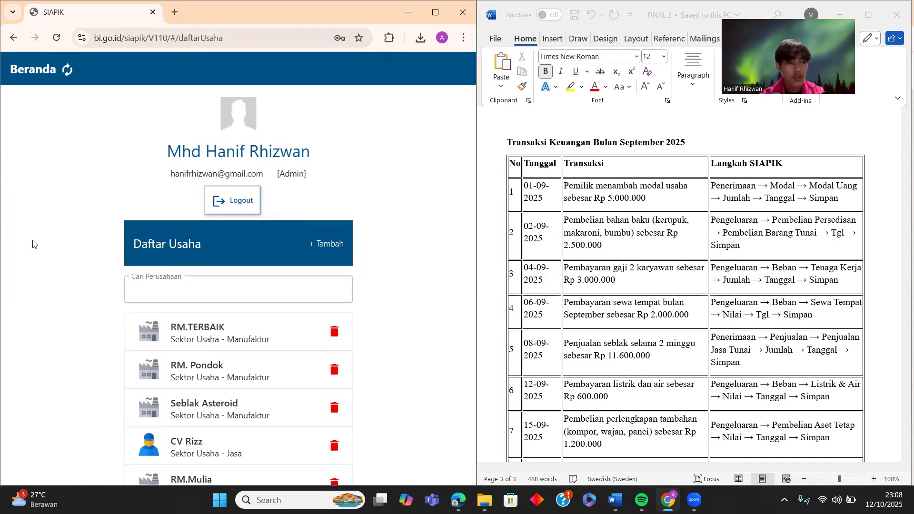
pyautogui.scroll(-5, 208, 347)
pyautogui.click(208, 349)
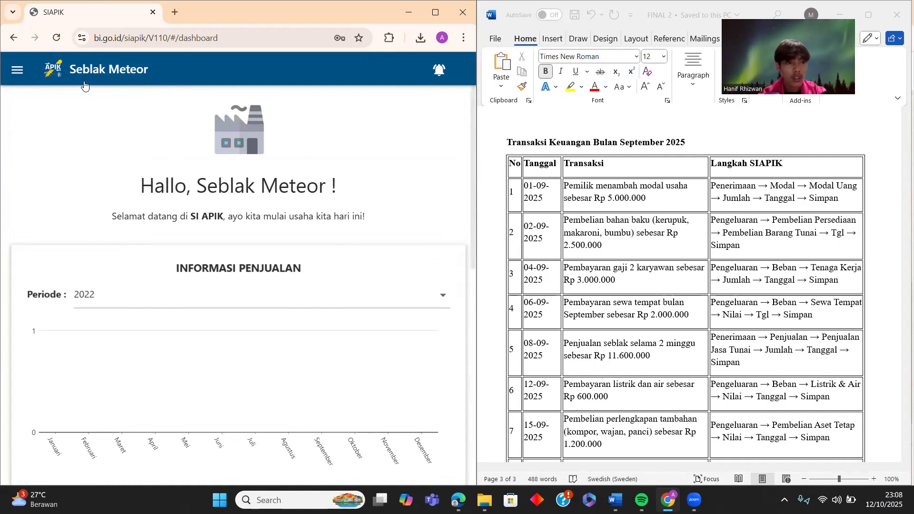
pyautogui.click(18, 71)
pyautogui.click(62, 231)
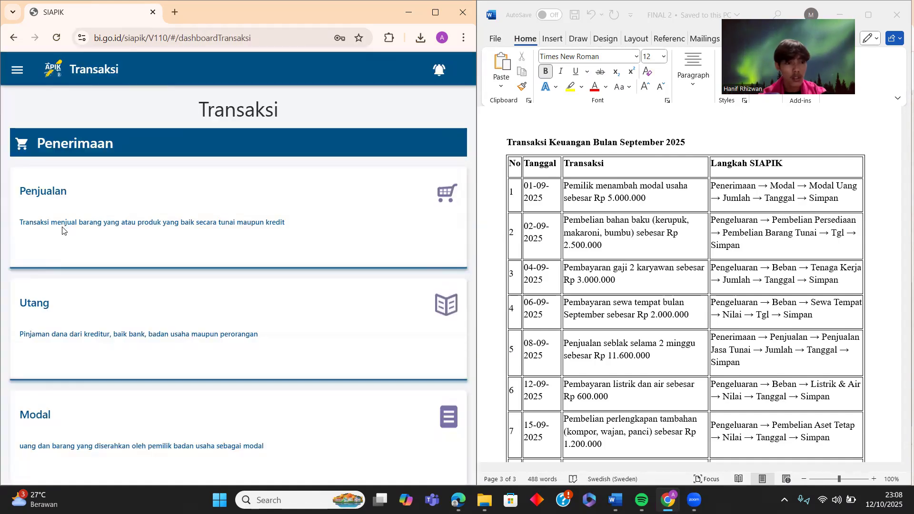
pyautogui.click(17, 70)
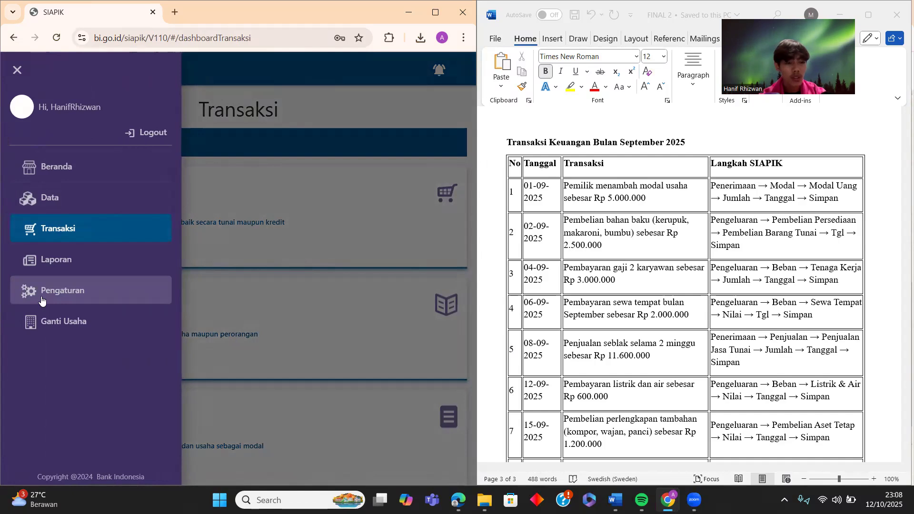
pyautogui.click(60, 270)
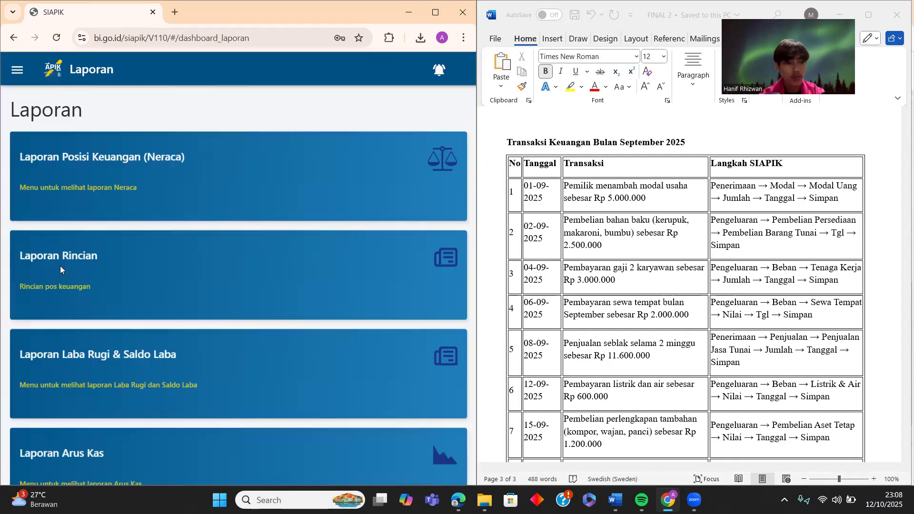
pyautogui.click(18, 70)
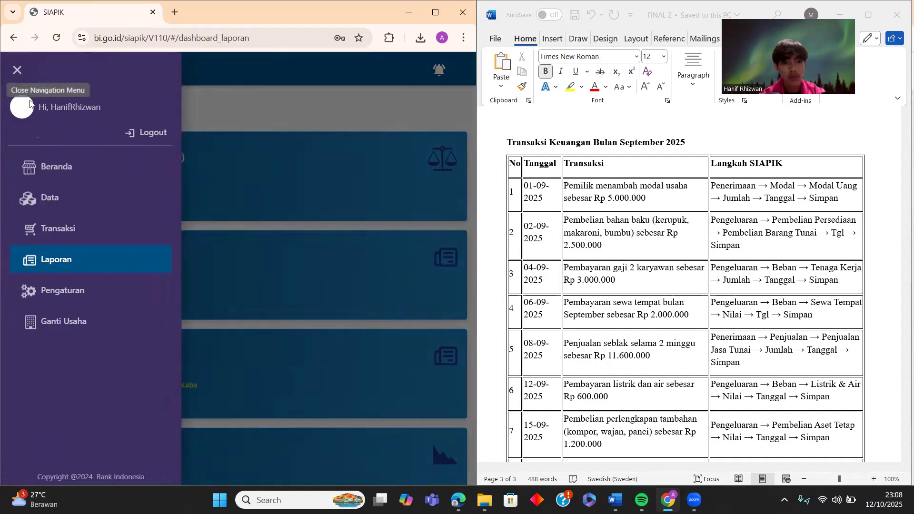
pyautogui.click(57, 286)
pyautogui.scroll(-3, 74, 247)
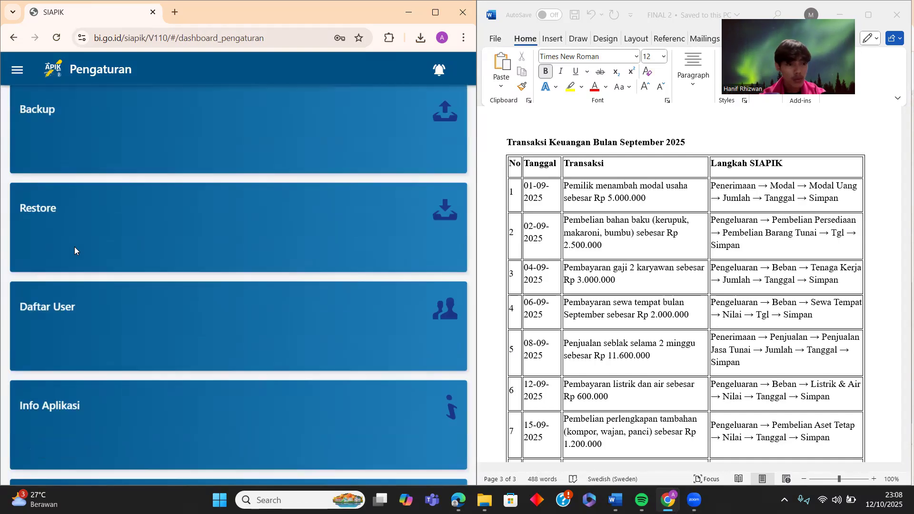
pyautogui.scroll(3, 74, 247)
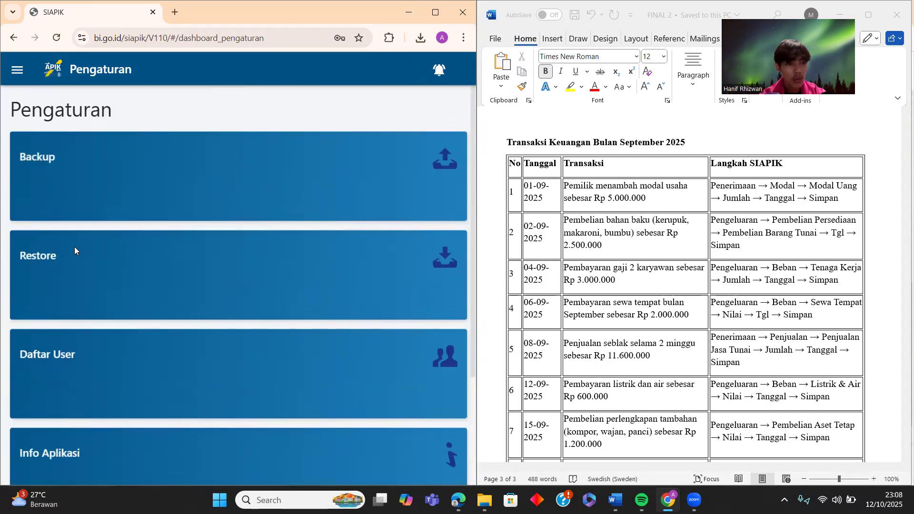
pyautogui.click(17, 70)
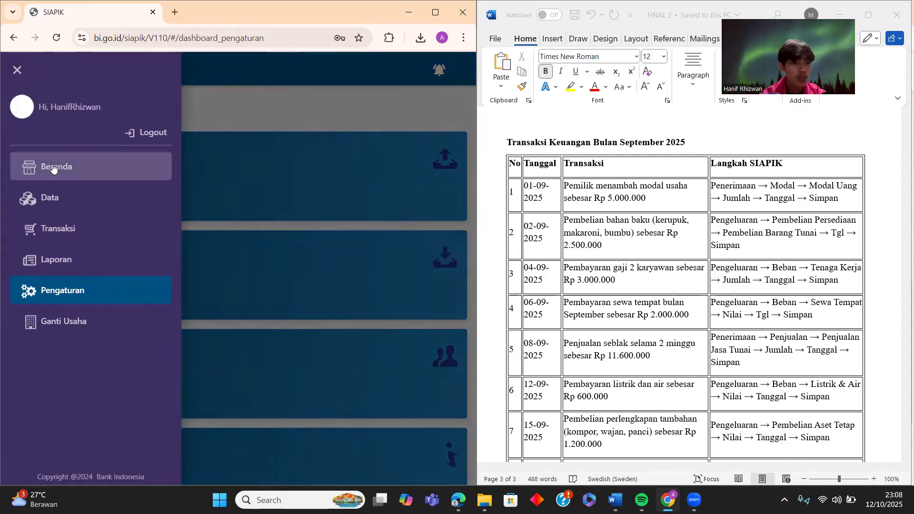
pyautogui.click(59, 229)
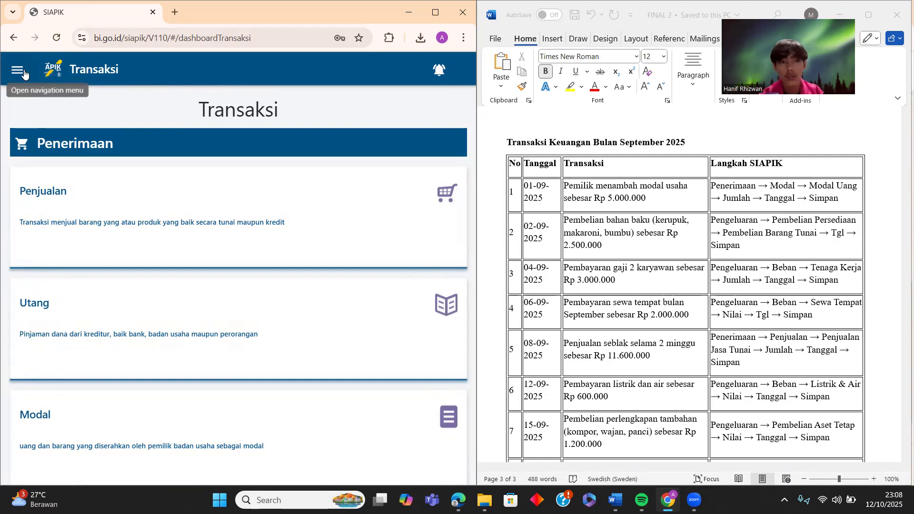
pyautogui.click(24, 74)
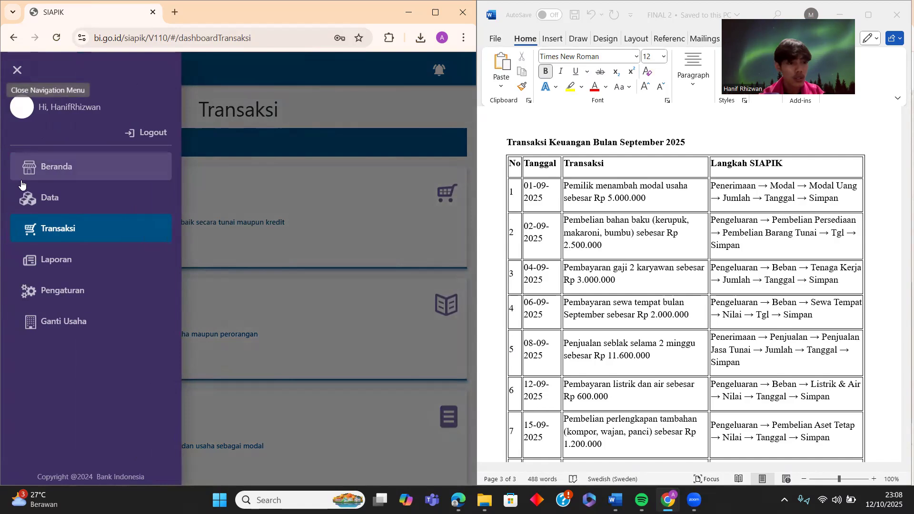
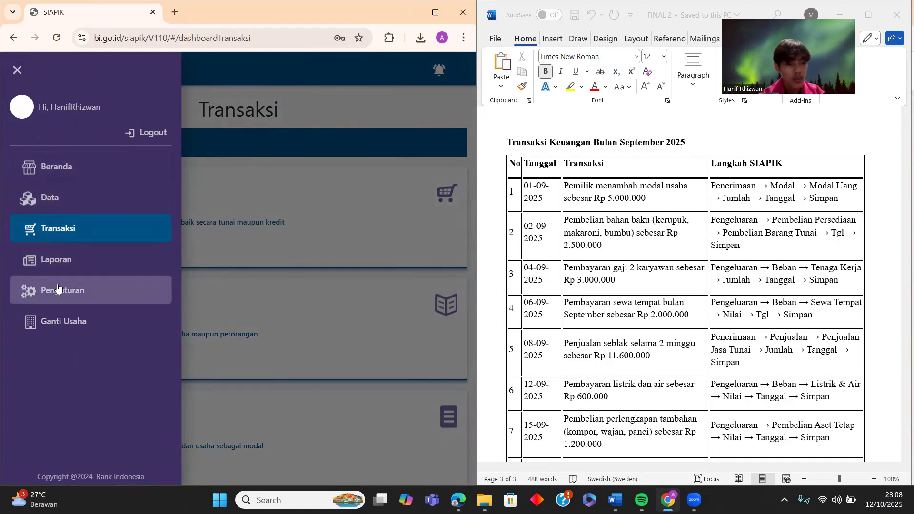
# - Look at the detailed financial report in Laporan, then return to the report list
pyautogui.click(60, 261)
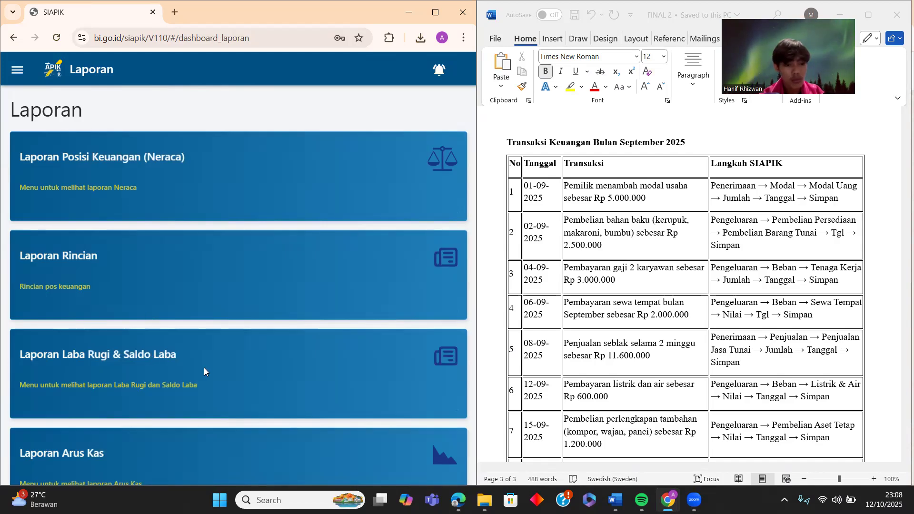
pyautogui.click(200, 260)
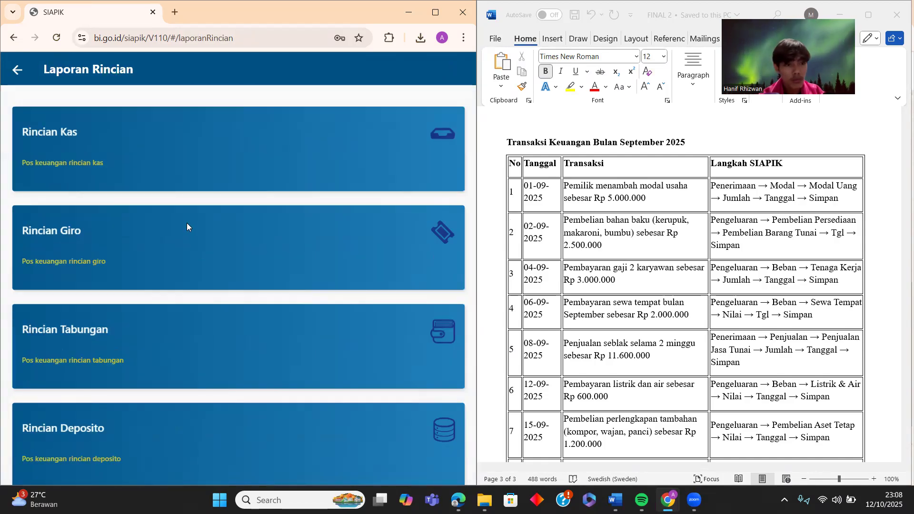
pyautogui.click(10, 71)
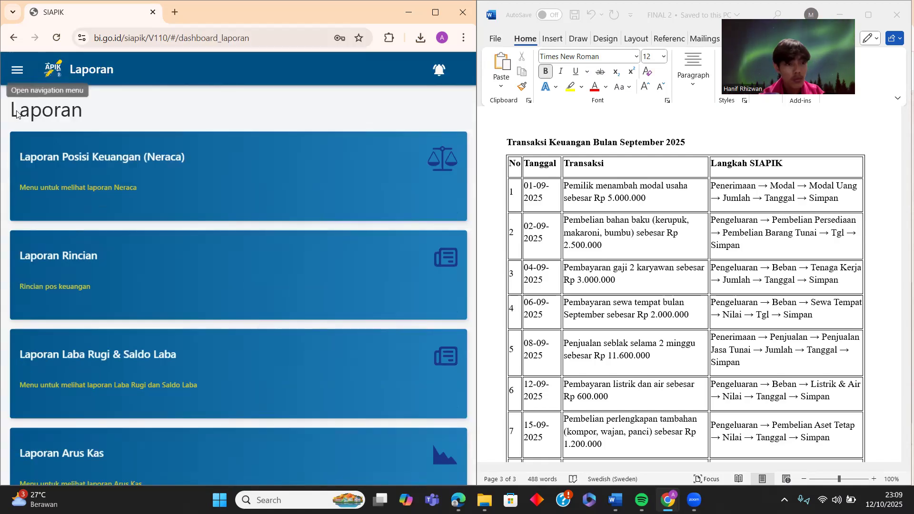
pyautogui.scroll(-1, 122, 286)
pyautogui.scroll(1, 153, 270)
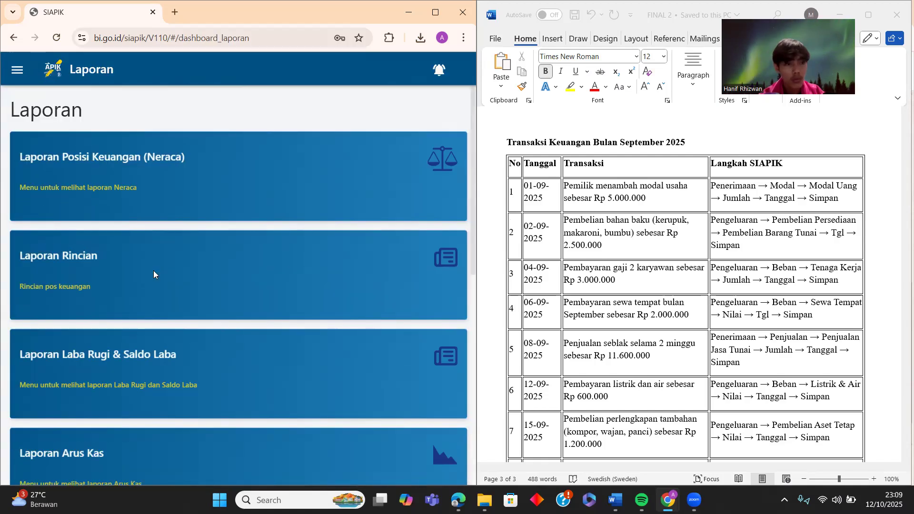
# - Visit the Data section and then the home dashboard from the sidebar
pyautogui.click(19, 71)
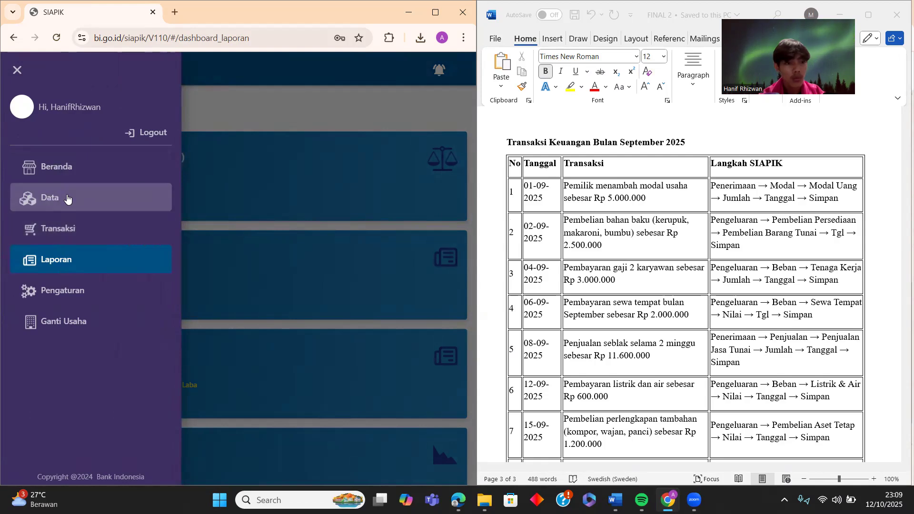
pyautogui.click(67, 199)
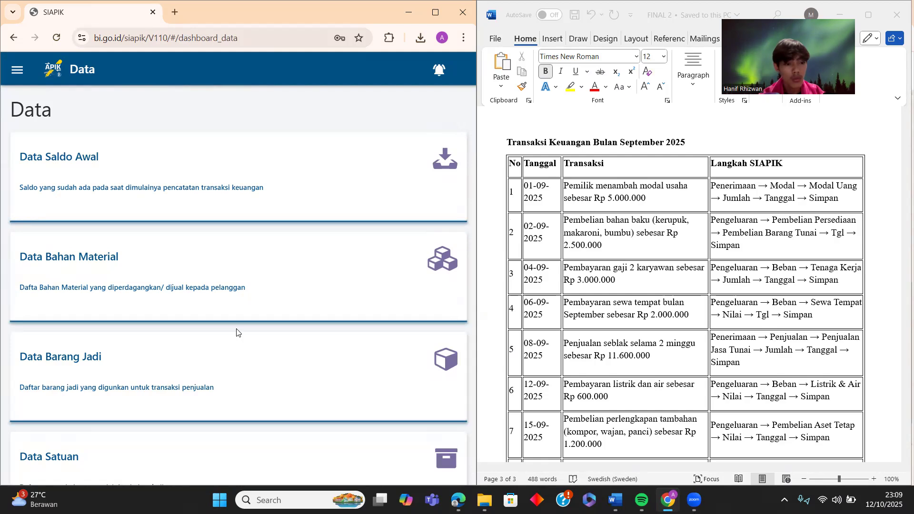
pyautogui.click(23, 80)
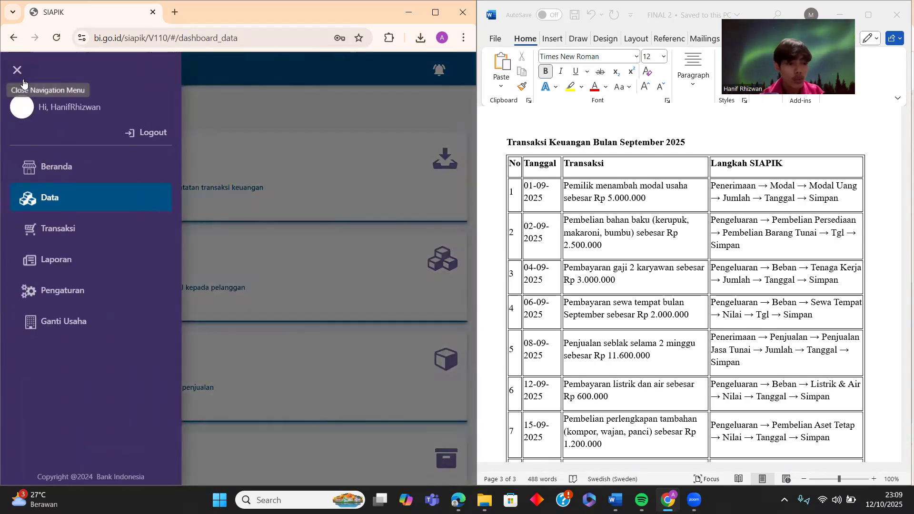
pyautogui.click(64, 179)
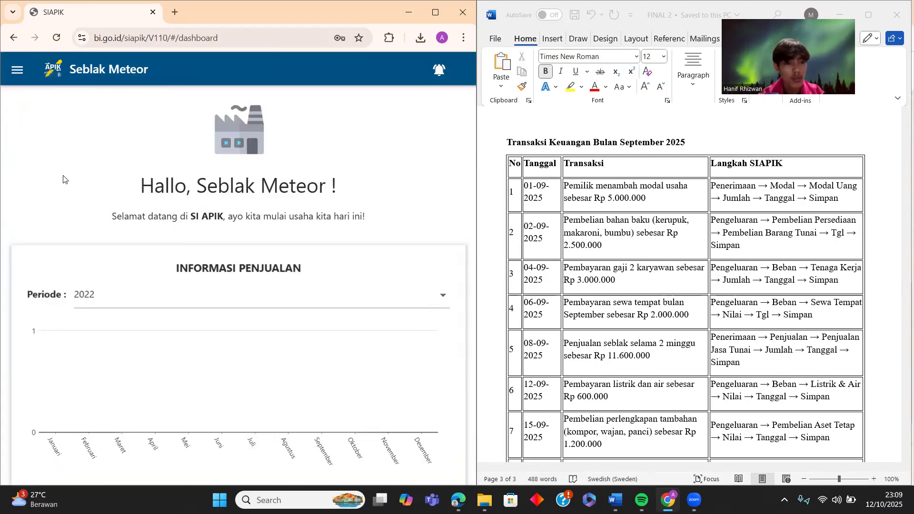
pyautogui.scroll(-3, 281, 293)
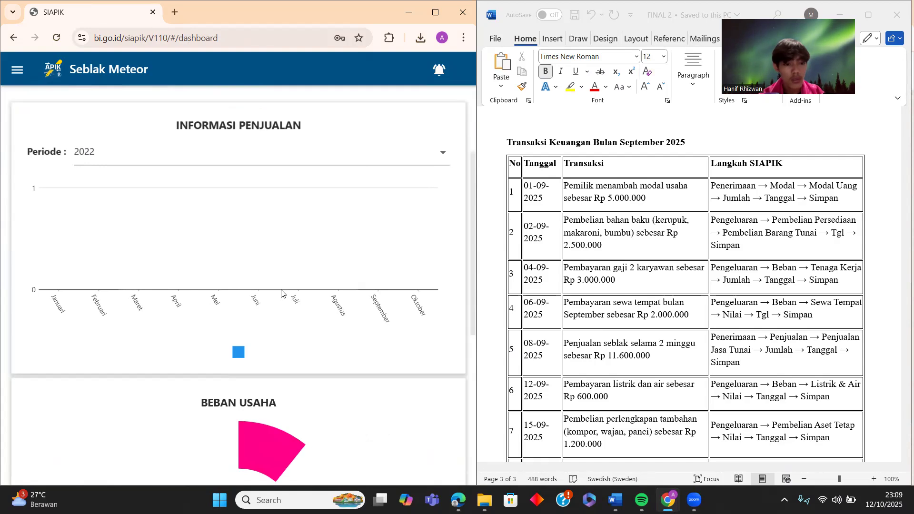
# - Open the Laporan History Transaksi report listing Seblak Meteor's three transactions
pyautogui.click(17, 70)
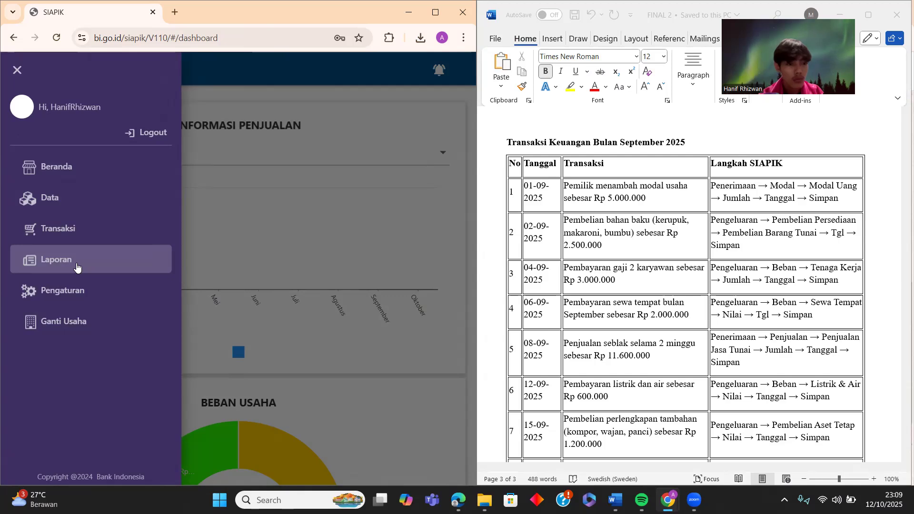
pyautogui.click(78, 268)
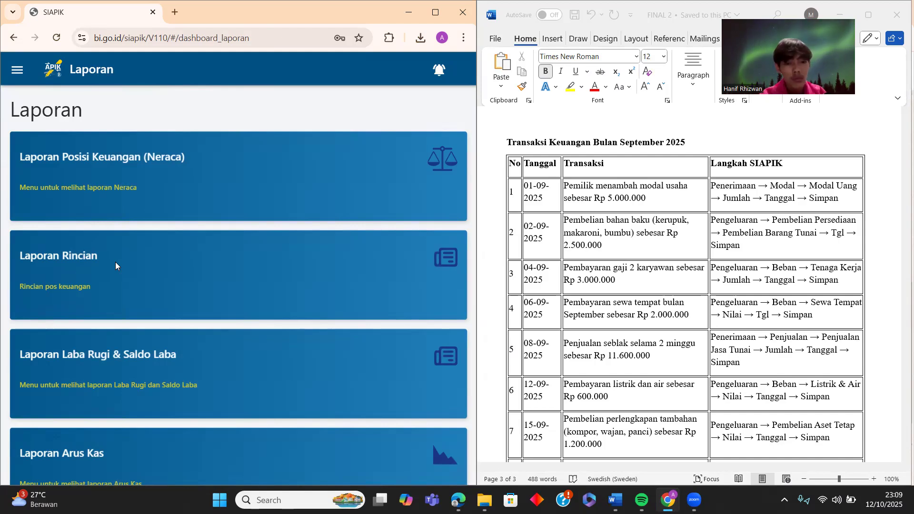
pyautogui.scroll(-6, 119, 264)
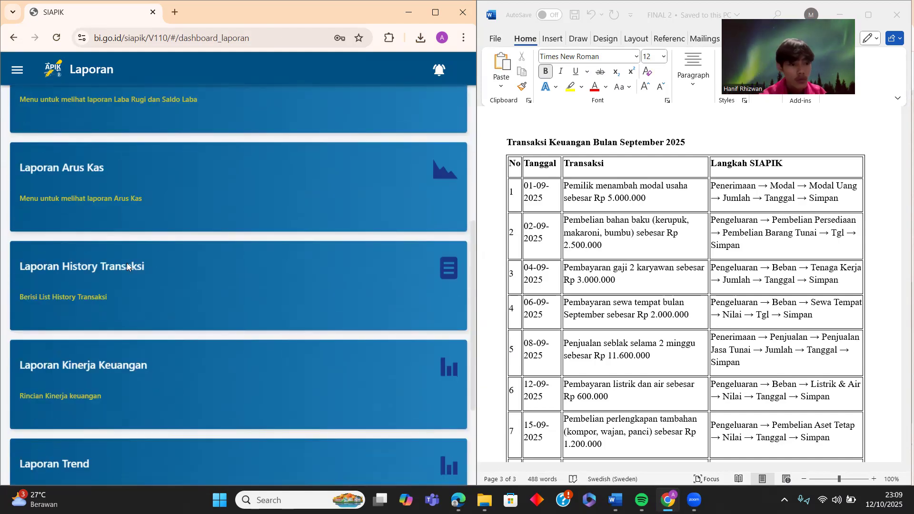
pyautogui.click(124, 274)
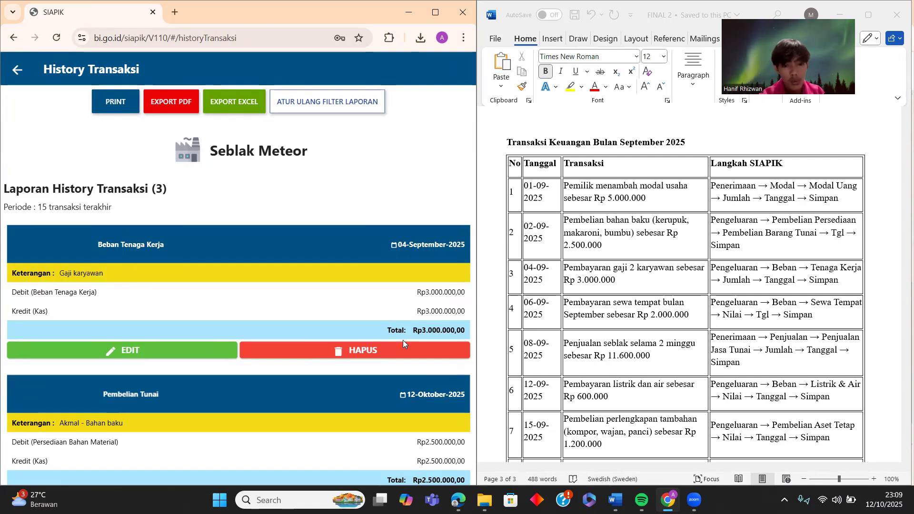
# - Delete the Rp3.000.000 Beban Tenaga Kerja entry from the transaction history
pyautogui.scroll(-1, 162, 455)
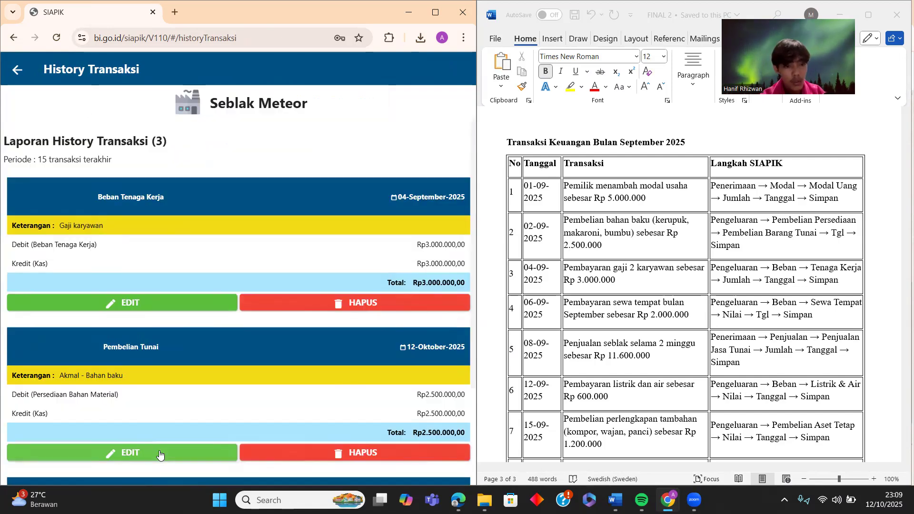
pyautogui.click(332, 299)
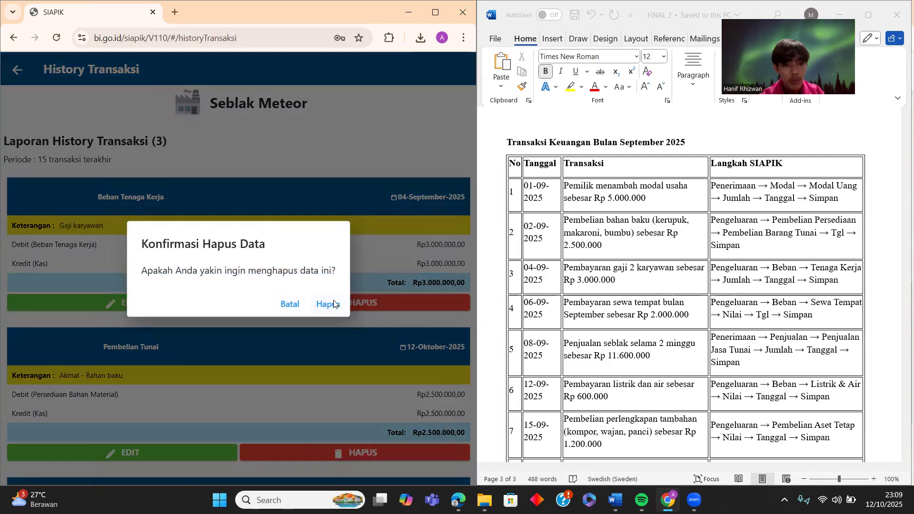
pyautogui.click(333, 301)
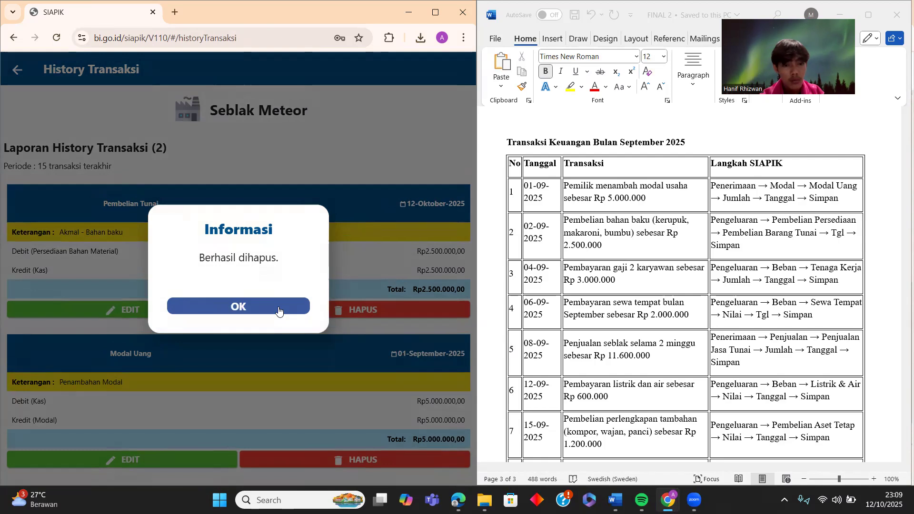
pyautogui.click(282, 310)
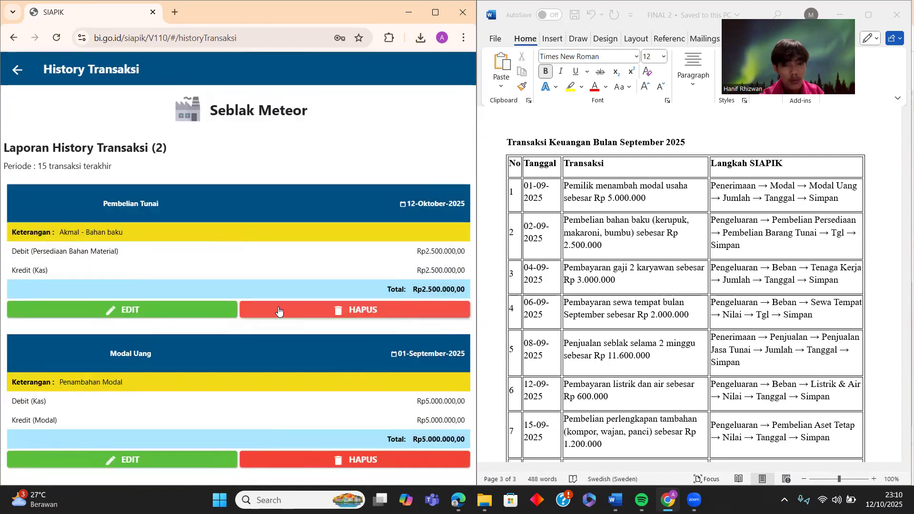
# - Keep the Pembelian Tunai entry and open its Rp2.500.000 edit form instead
pyautogui.click(360, 310)
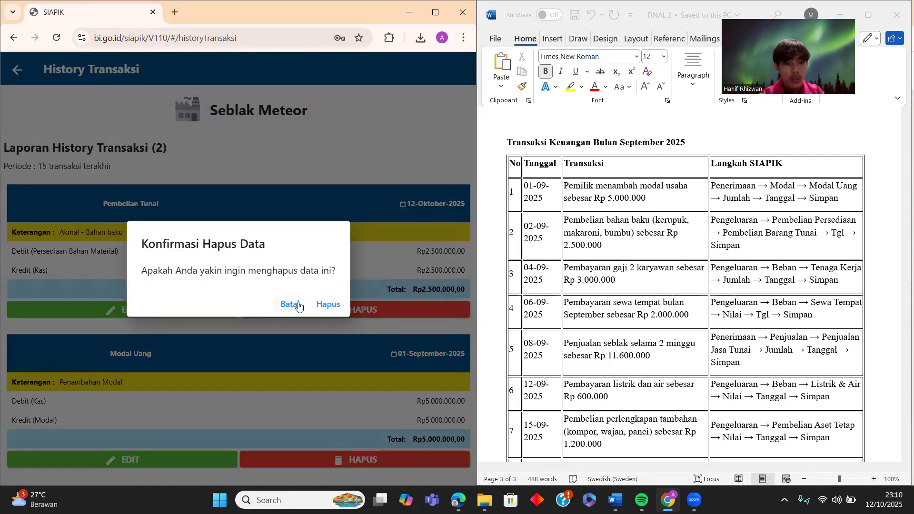
pyautogui.click(287, 302)
pyautogui.click(185, 308)
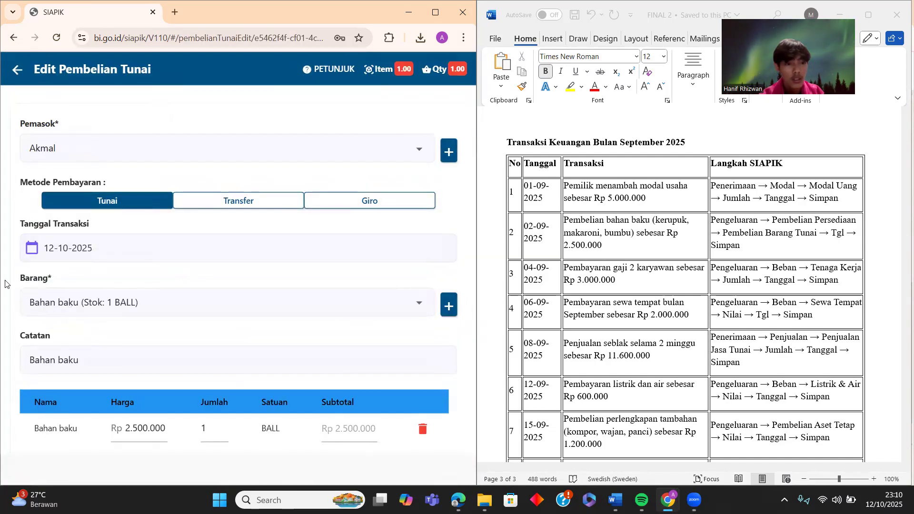
# - Change the Rp2.500.000 purchase date to 02-09-2025, save, and return to Transaksi
pyautogui.click(63, 252)
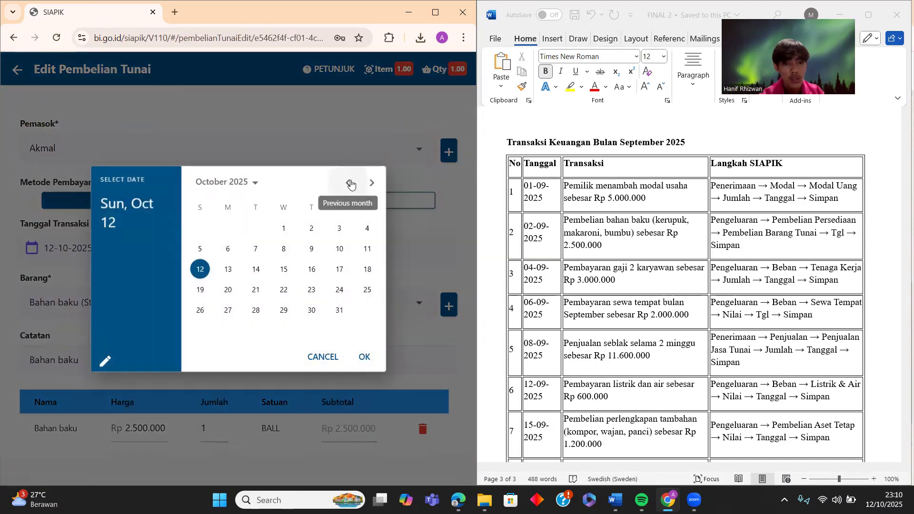
pyautogui.click(349, 182)
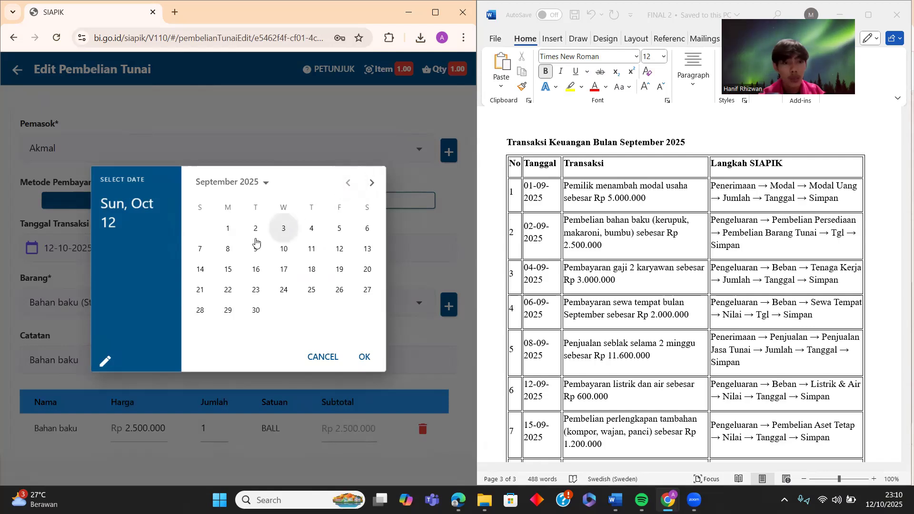
pyautogui.click(255, 238)
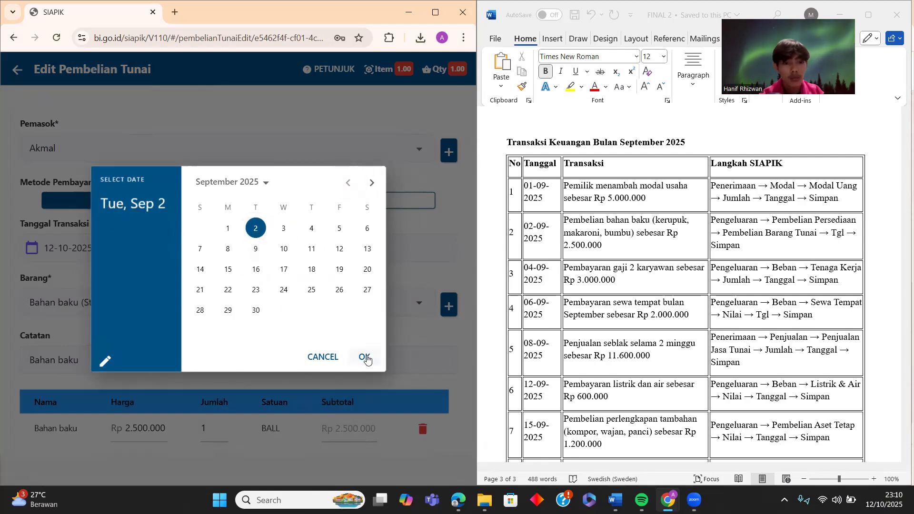
pyautogui.click(367, 356)
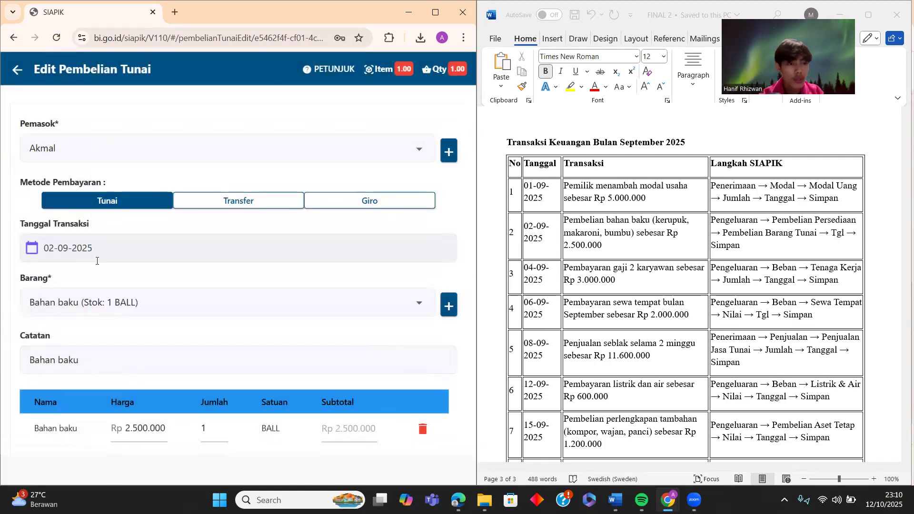
pyautogui.scroll(-2, 113, 341)
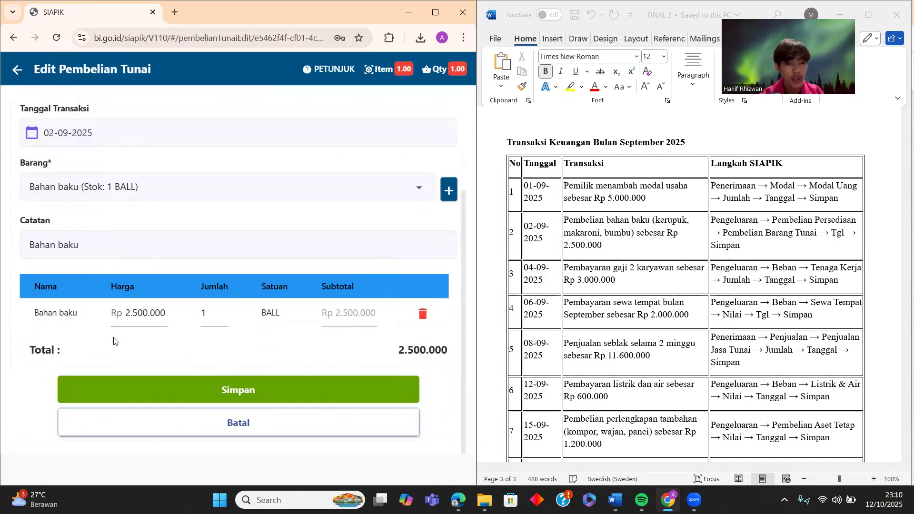
pyautogui.click(234, 389)
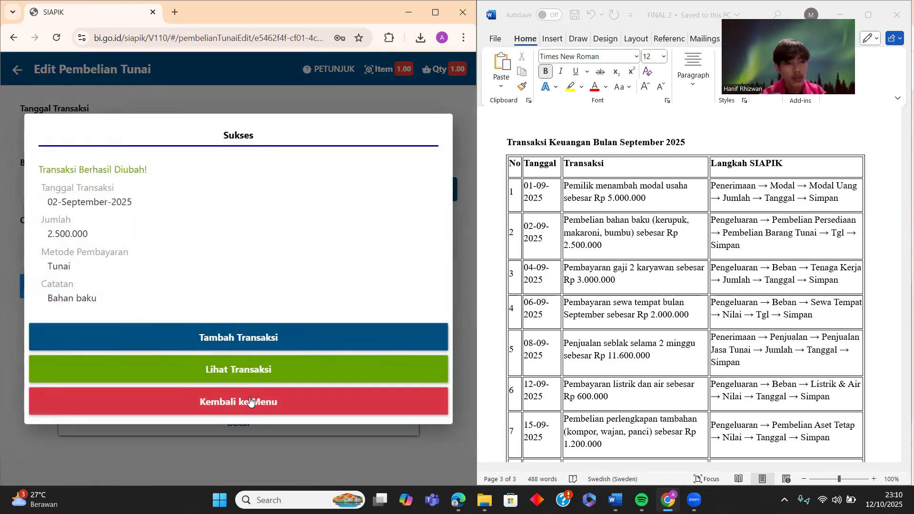
pyautogui.click(251, 403)
pyautogui.click(17, 70)
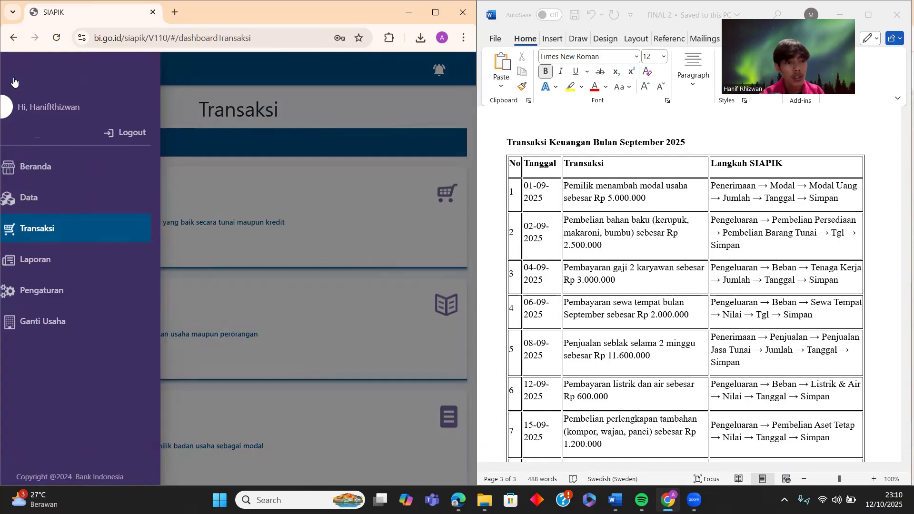
# - Open the Beban Tenaga Kerja form and enter 3.000.000 as the value
pyautogui.click(288, 199)
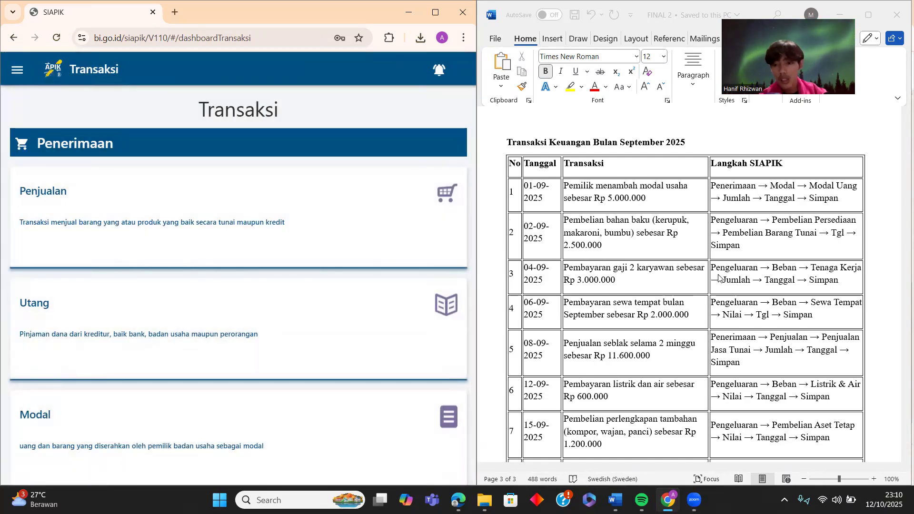
pyautogui.scroll(-15, 283, 262)
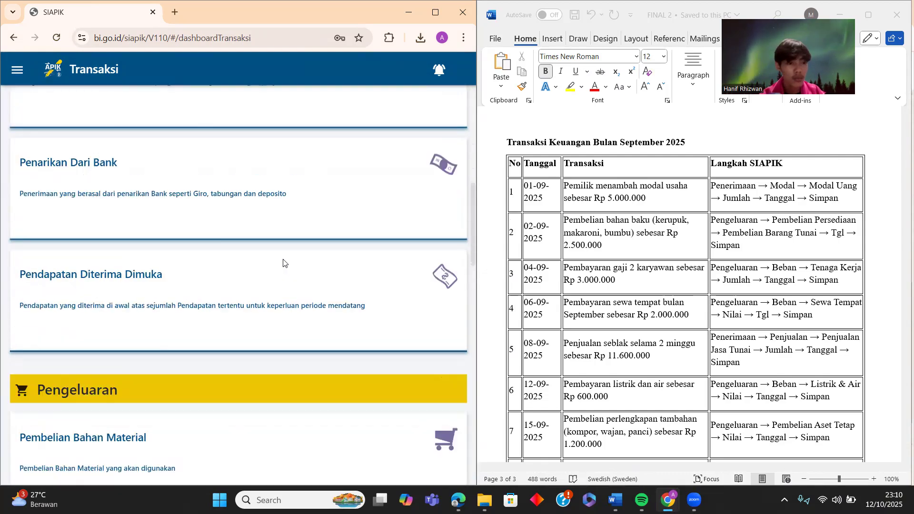
pyautogui.scroll(-3, 284, 264)
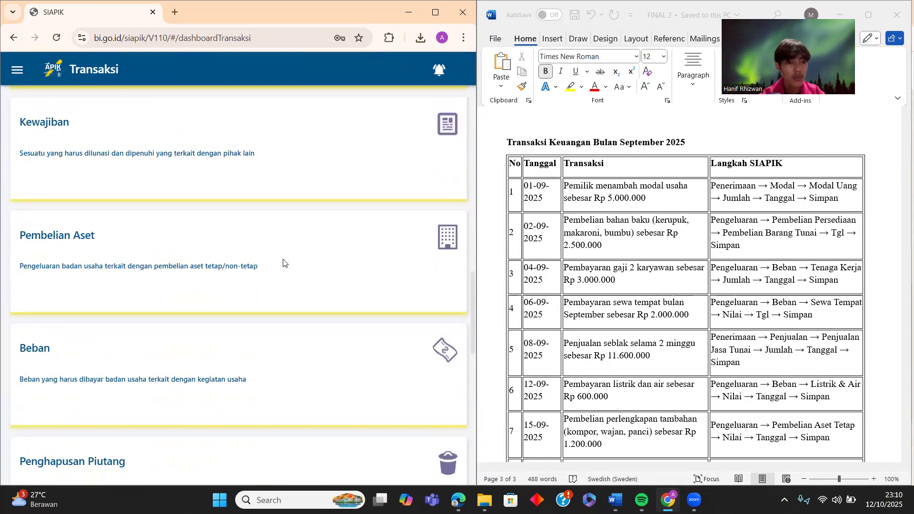
pyautogui.scroll(-1, 283, 263)
pyautogui.click(233, 291)
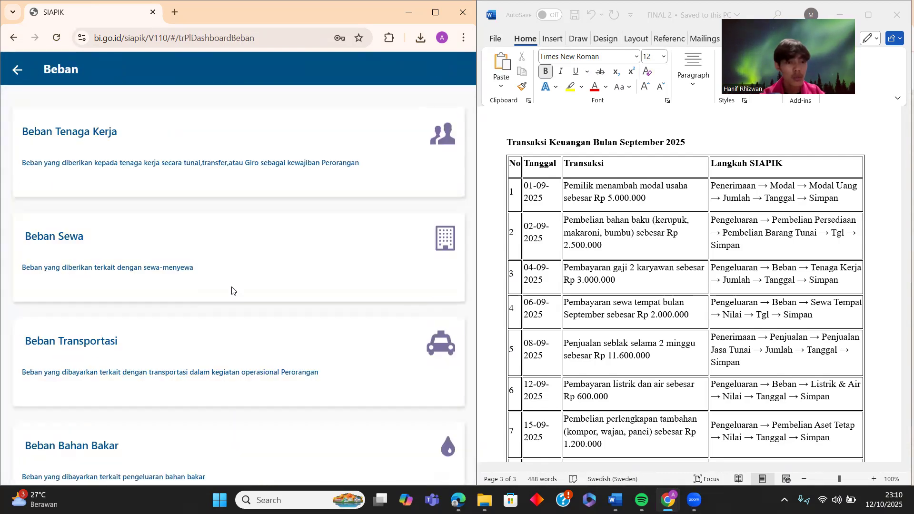
pyautogui.click(270, 159)
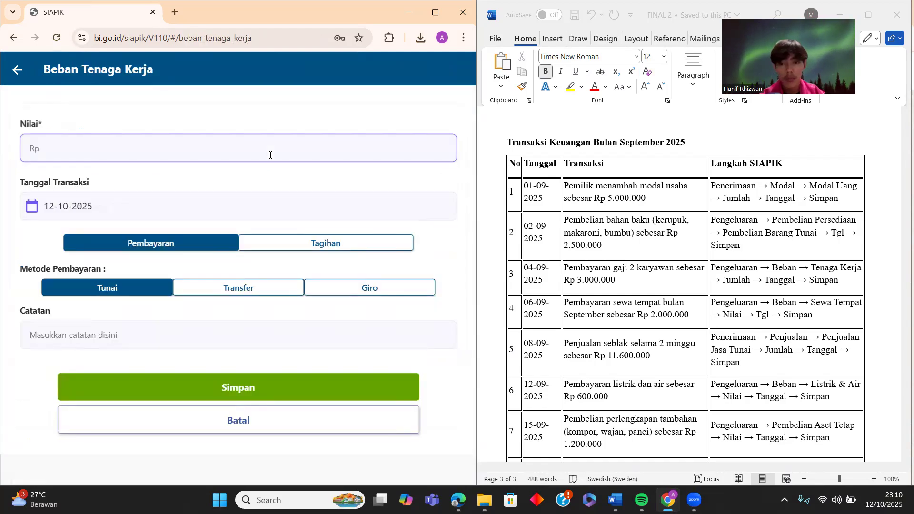
pyautogui.write('30.000.000')
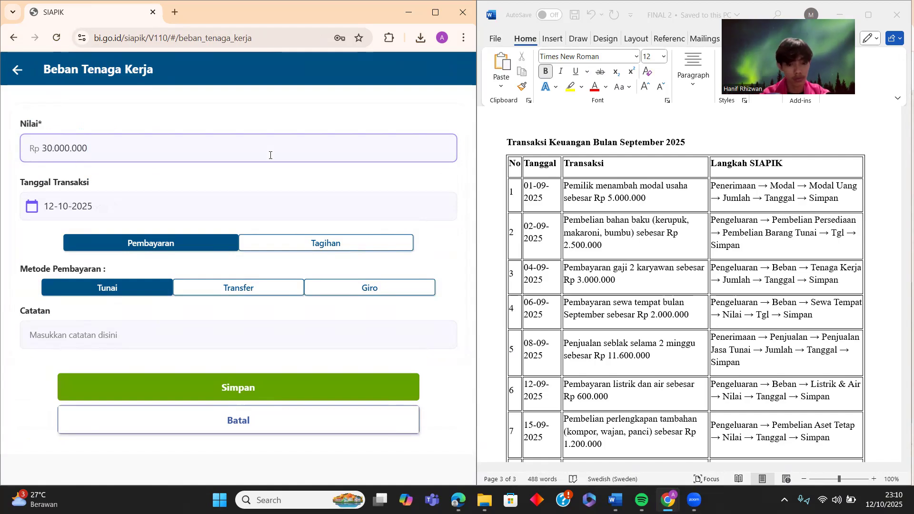
pyautogui.press('BackSpace')
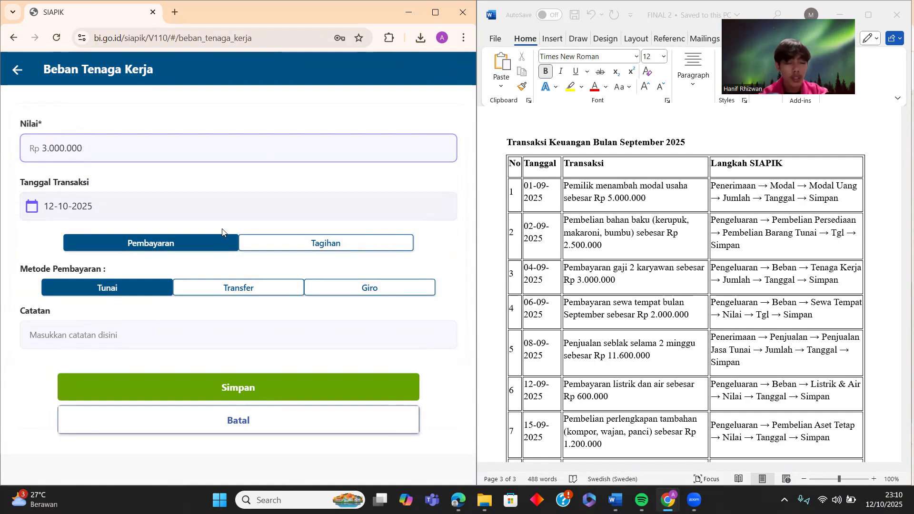
# - Date the expense 04-09-2025, note 'Gaji Karyawan', and save it
pyautogui.click(221, 209)
pyautogui.click(348, 186)
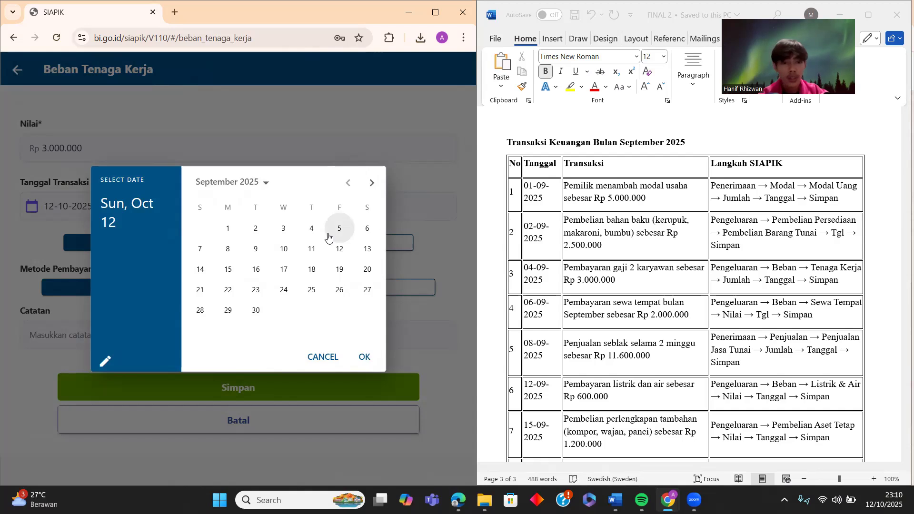
pyautogui.click(311, 228)
pyautogui.click(366, 358)
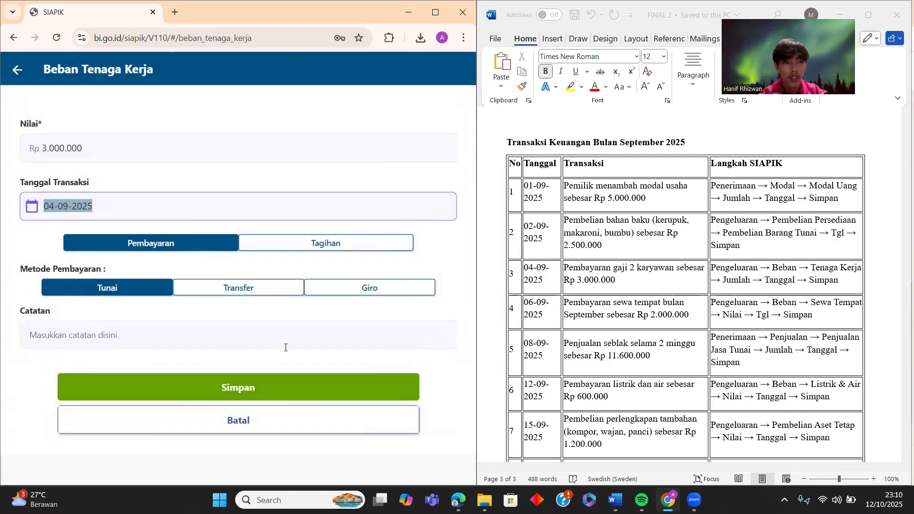
pyautogui.click(211, 342)
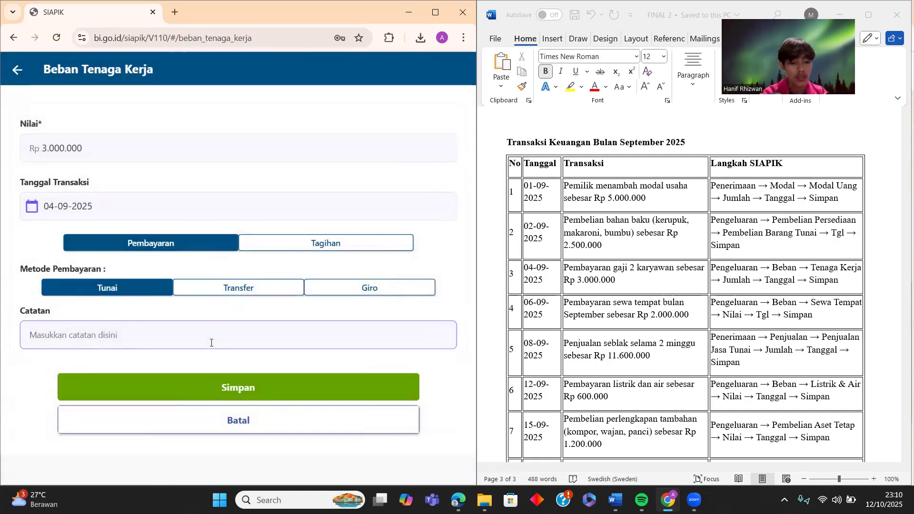
pyautogui.write('Gaji Karyawan')
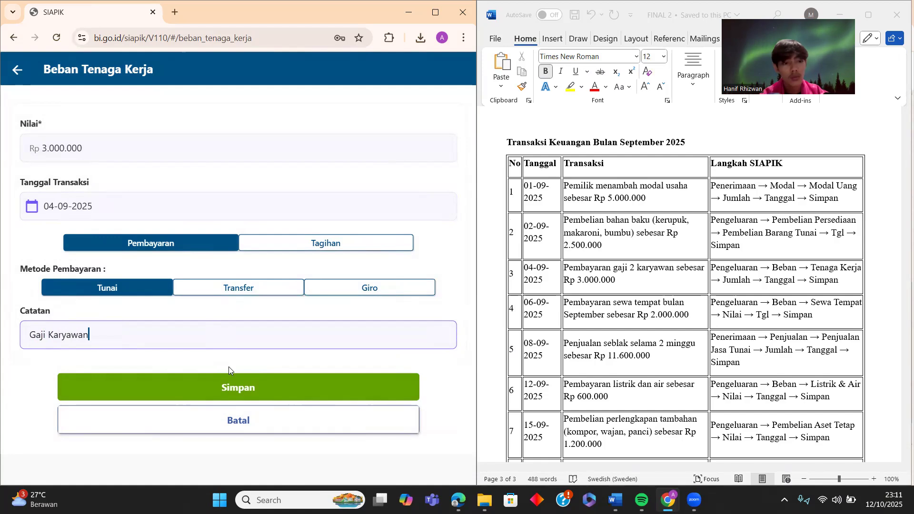
pyautogui.click(230, 384)
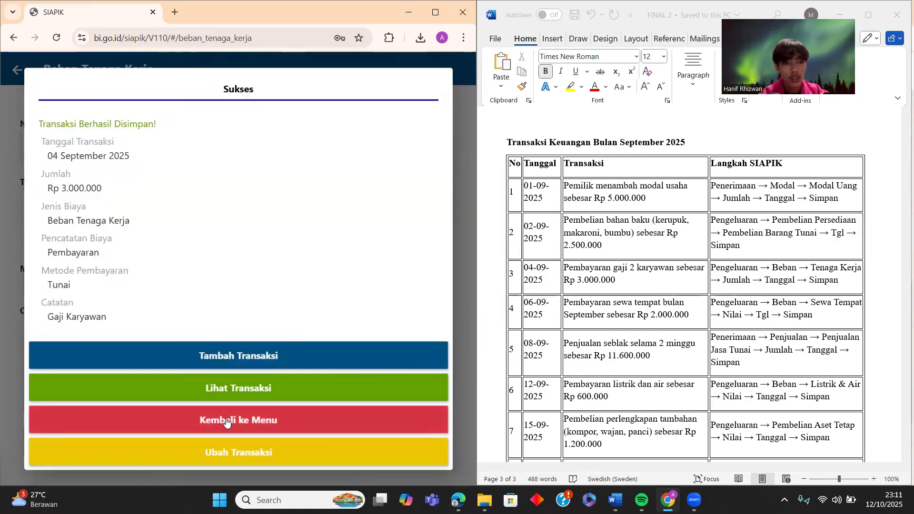
pyautogui.click(227, 421)
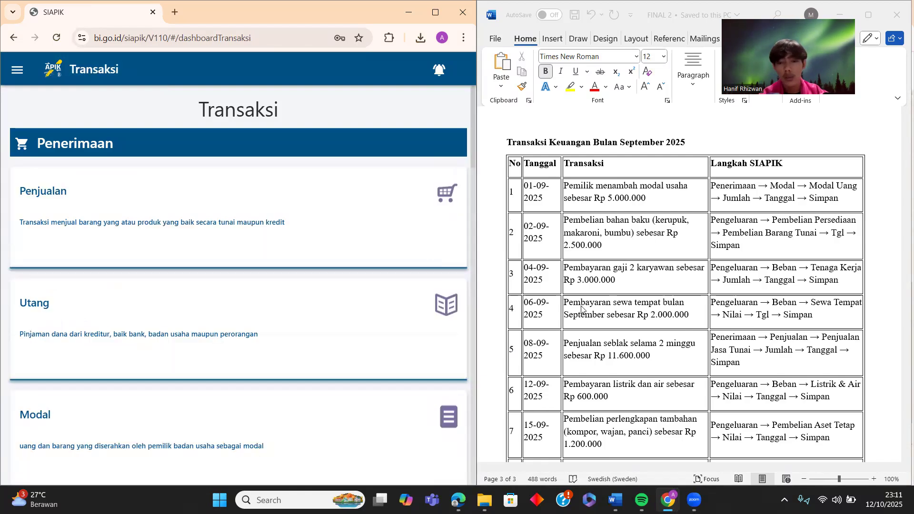
# - Go to the Pengeluaran Beban categories and choose the Beban Sewa form
pyautogui.scroll(-2, 530, 325)
pyautogui.scroll(-1, 517, 252)
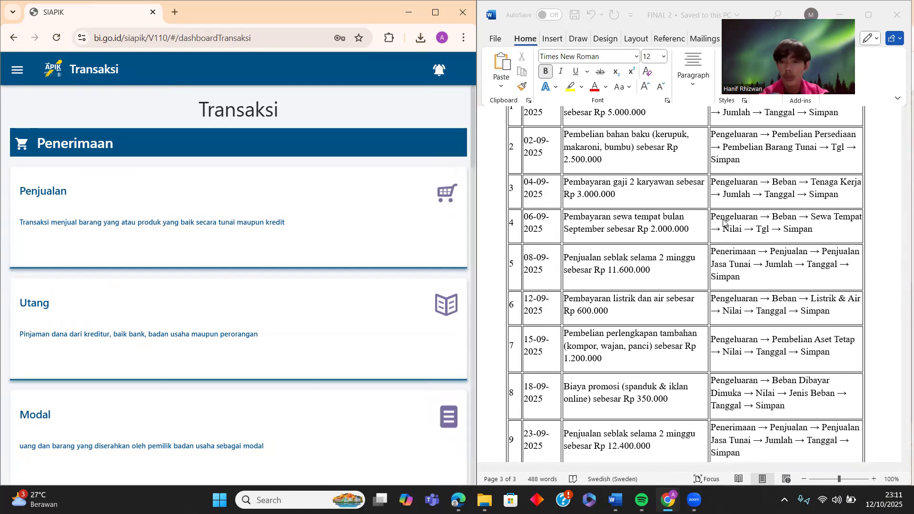
pyautogui.scroll(-15, 241, 267)
pyautogui.scroll(-3, 242, 266)
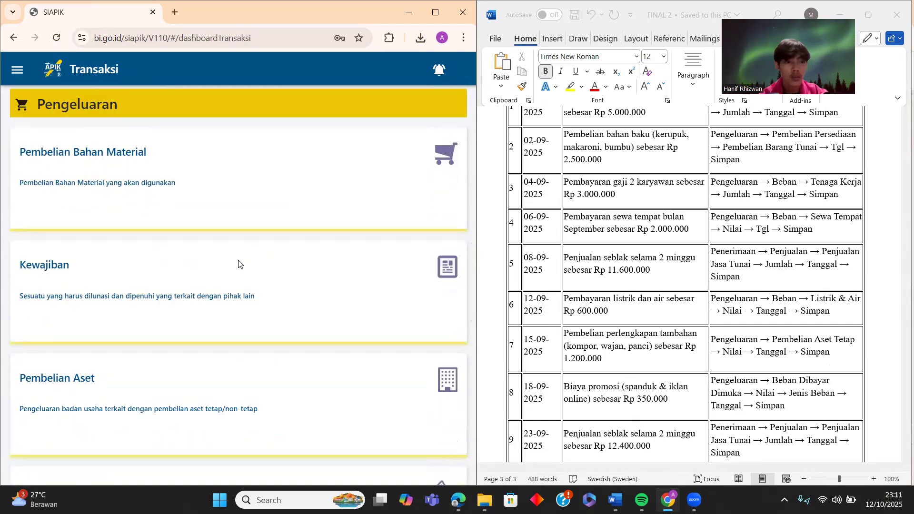
pyautogui.click(91, 400)
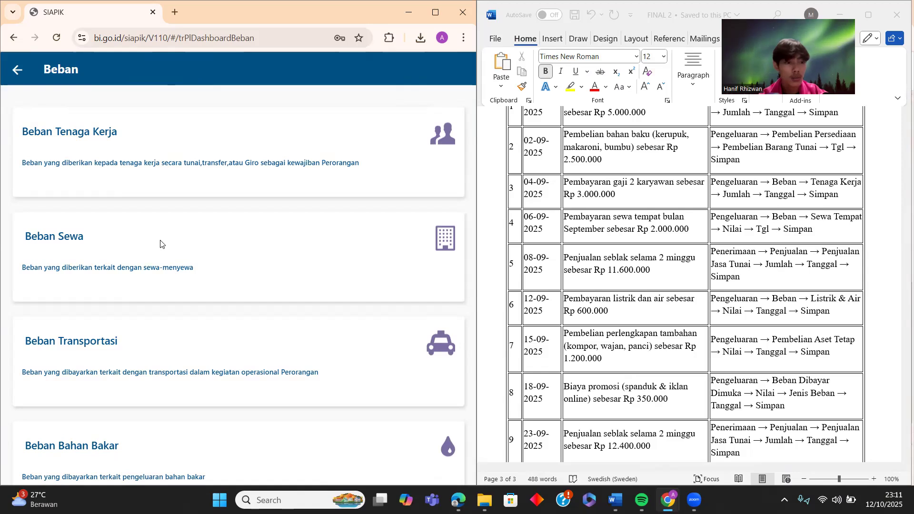
pyautogui.scroll(-14, 161, 244)
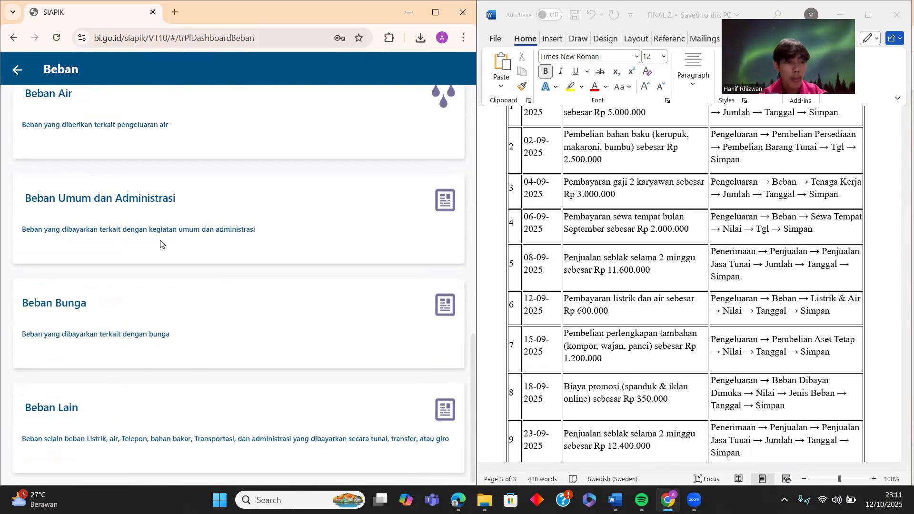
pyautogui.scroll(10, 161, 244)
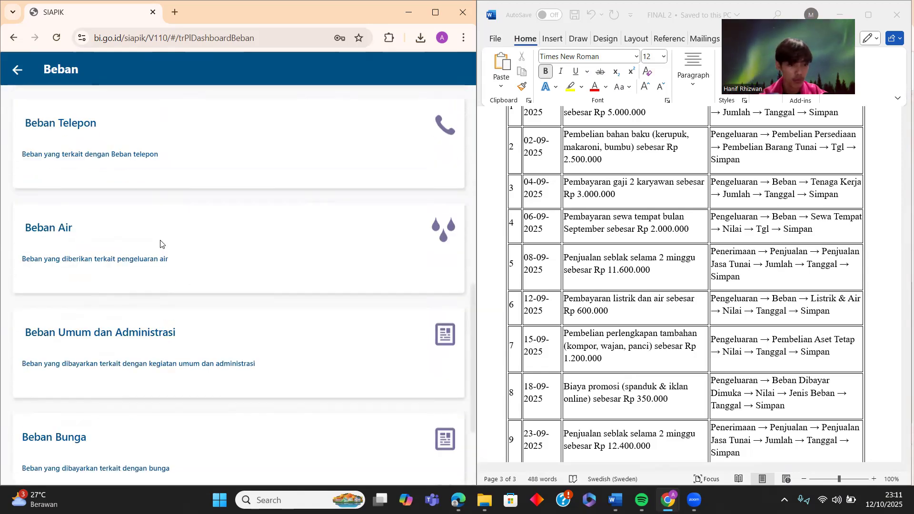
pyautogui.scroll(3, 161, 244)
pyautogui.click(161, 243)
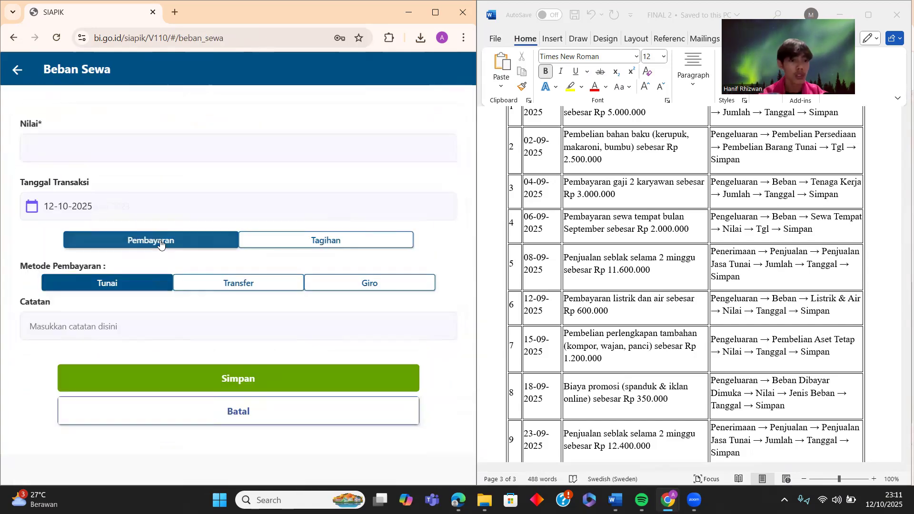
# - Enter Rp 2.000.000 rent dated 06-09-2025 with the note 'Kontrak' and save it
pyautogui.click(156, 152)
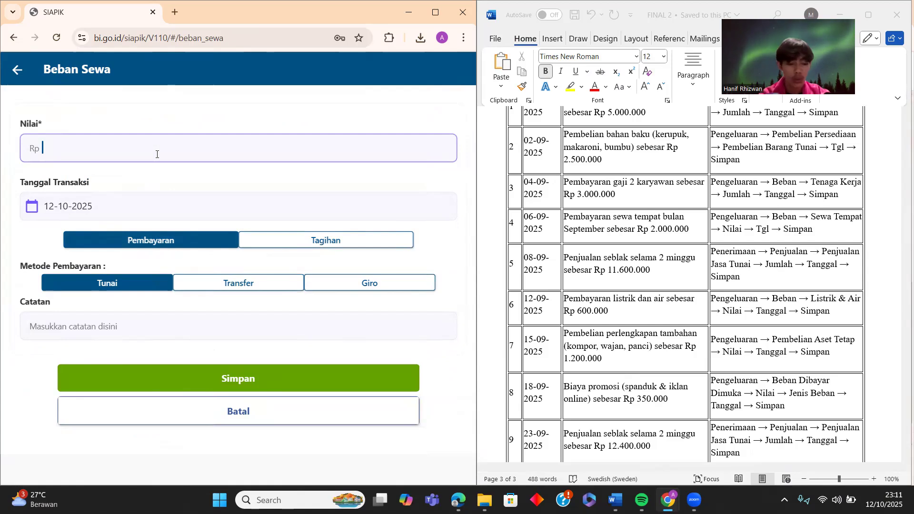
pyautogui.write('2000000')
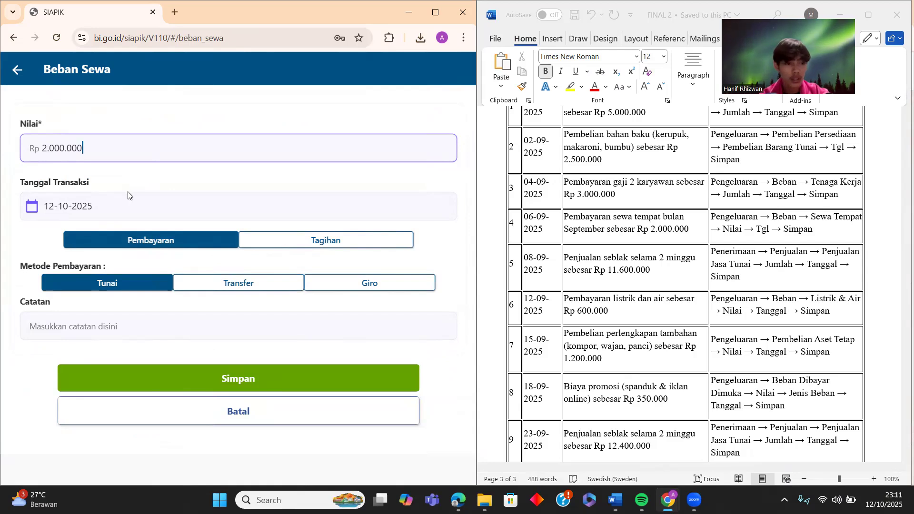
pyautogui.click(120, 209)
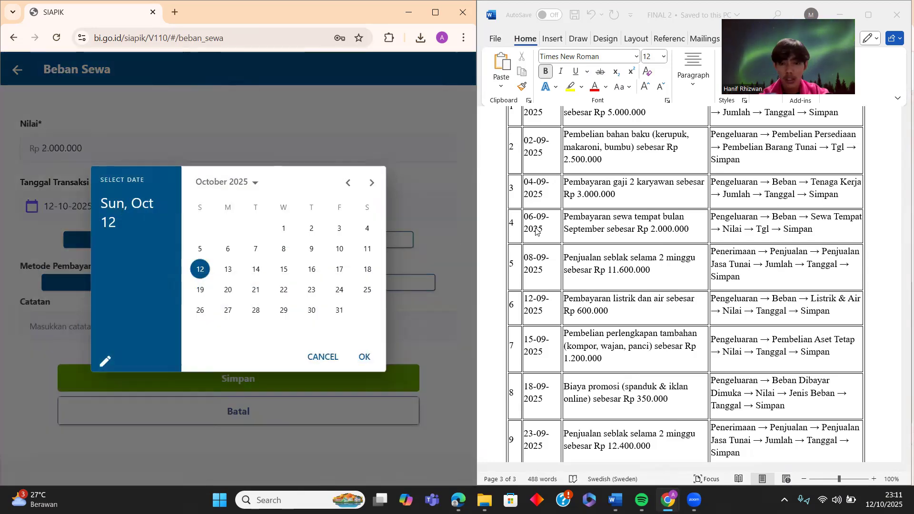
pyautogui.click(348, 183)
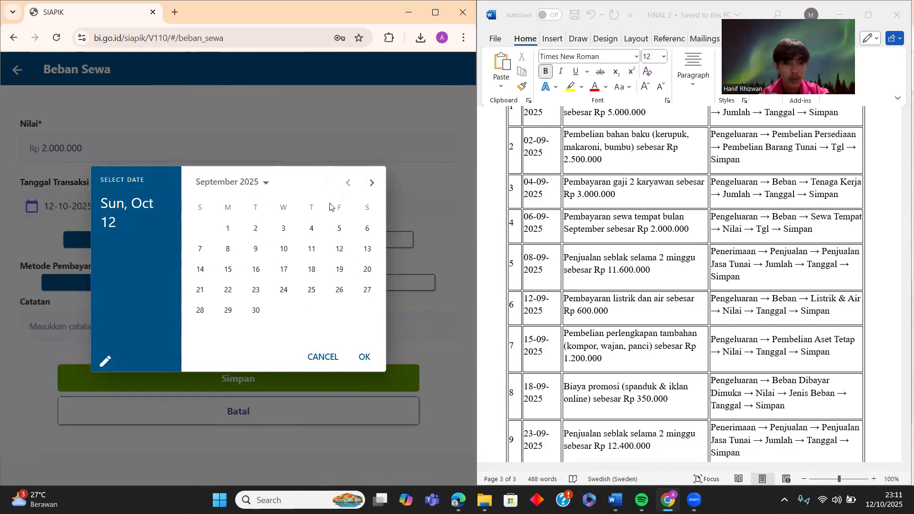
pyautogui.click(359, 229)
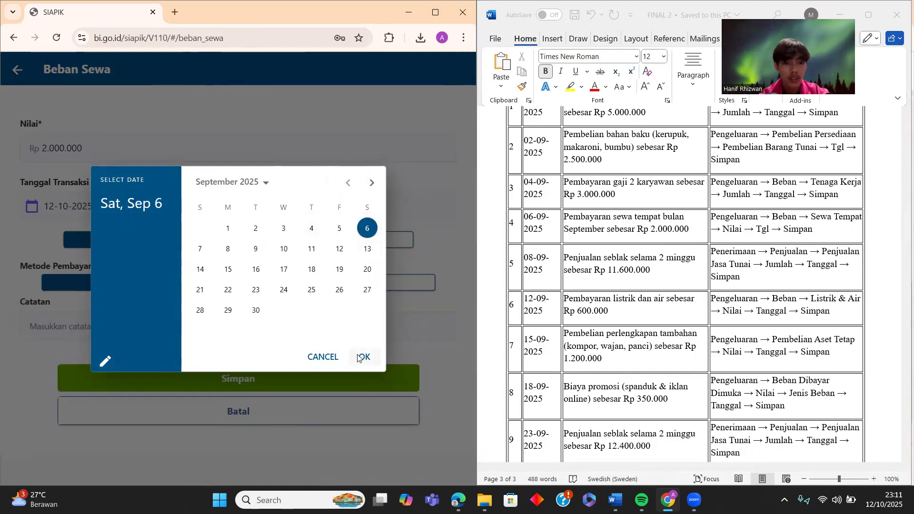
pyautogui.click(362, 356)
pyautogui.click(213, 324)
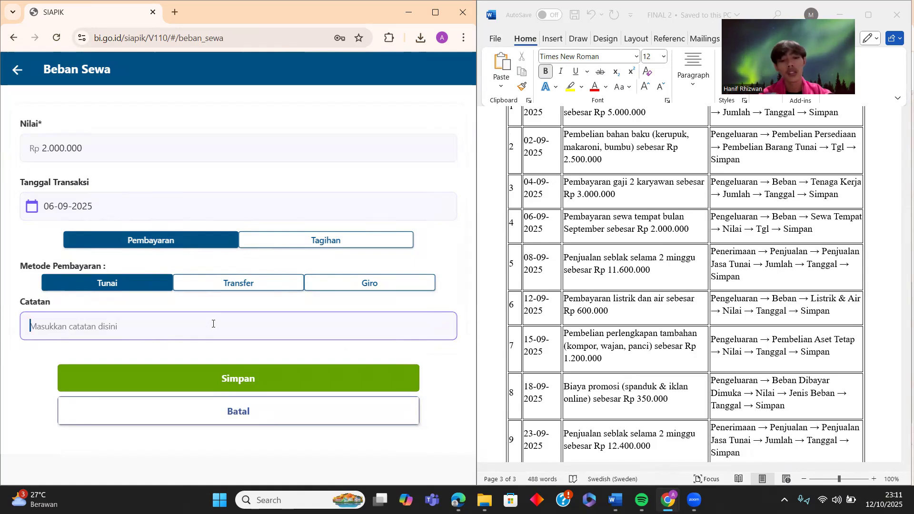
pyautogui.write('Kontrak')
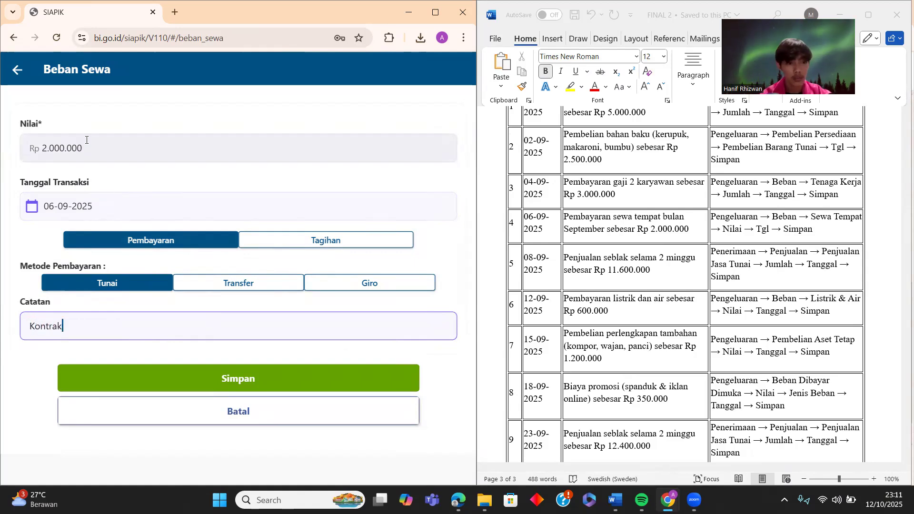
pyautogui.click(201, 378)
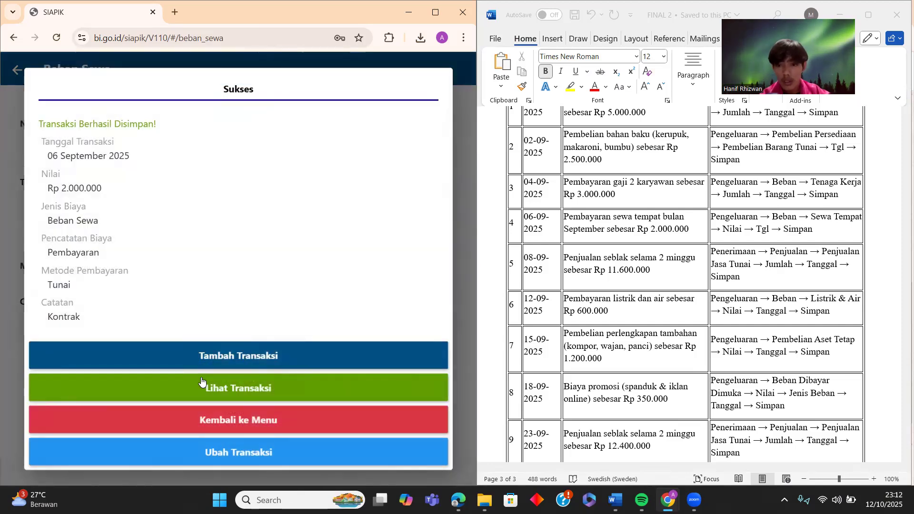
pyautogui.click(270, 421)
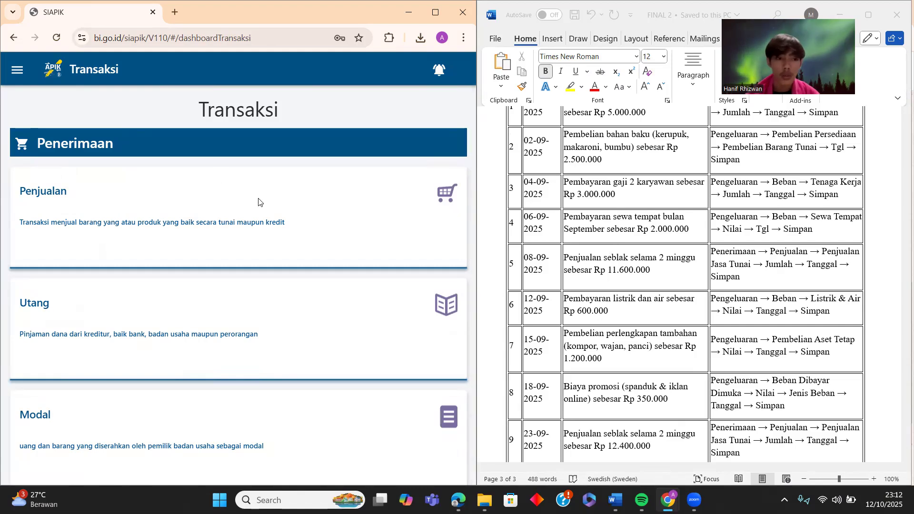
# - Choose Penjualan, then the Penjualan Barang Jadi cash sale form
pyautogui.click(236, 247)
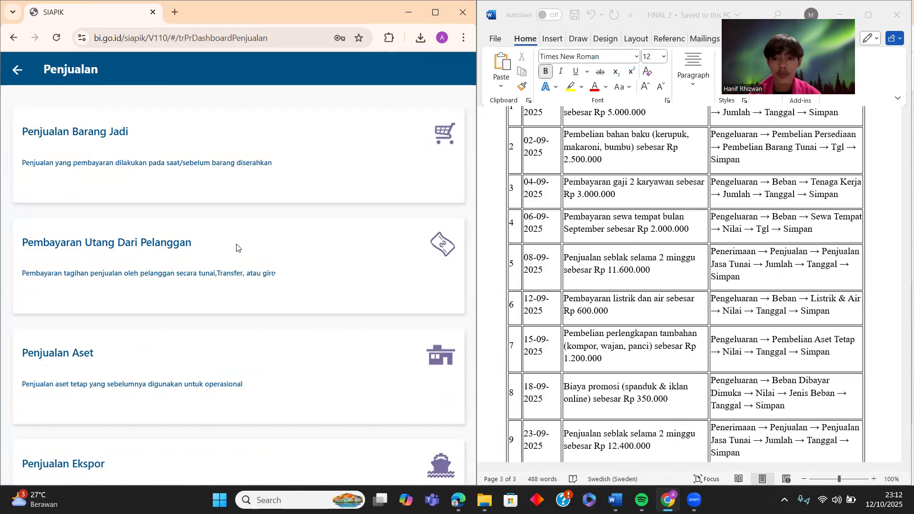
pyautogui.scroll(-1, 140, 317)
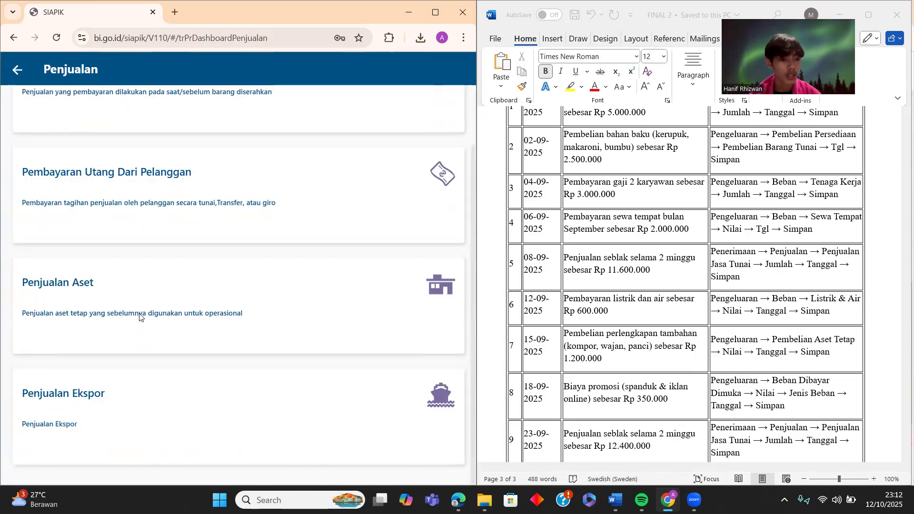
pyautogui.scroll(1, 140, 317)
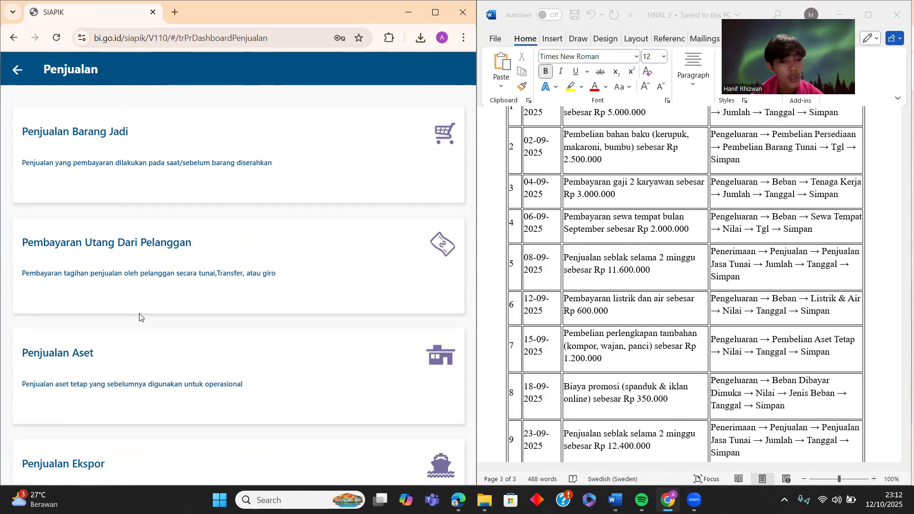
pyautogui.click(204, 179)
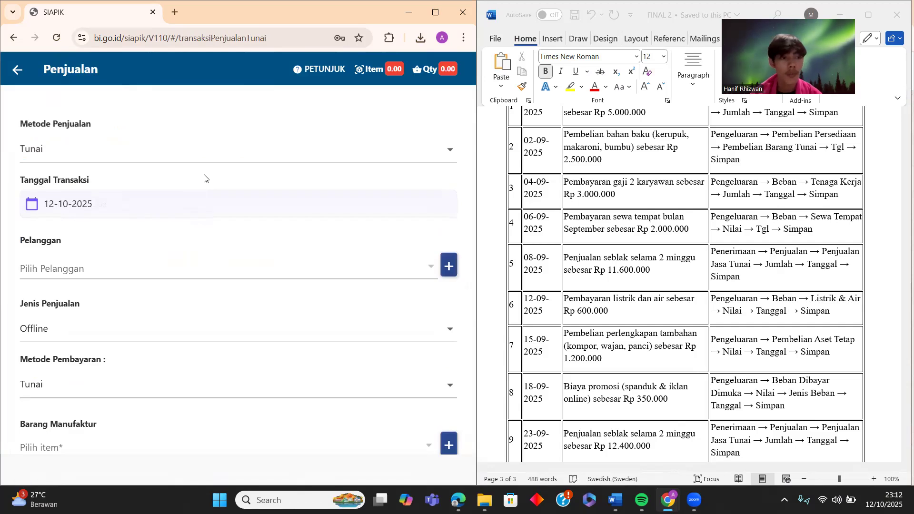
# - Set the cash sale's transaction date to 08-09-2025
pyautogui.click(362, 206)
pyautogui.click(344, 184)
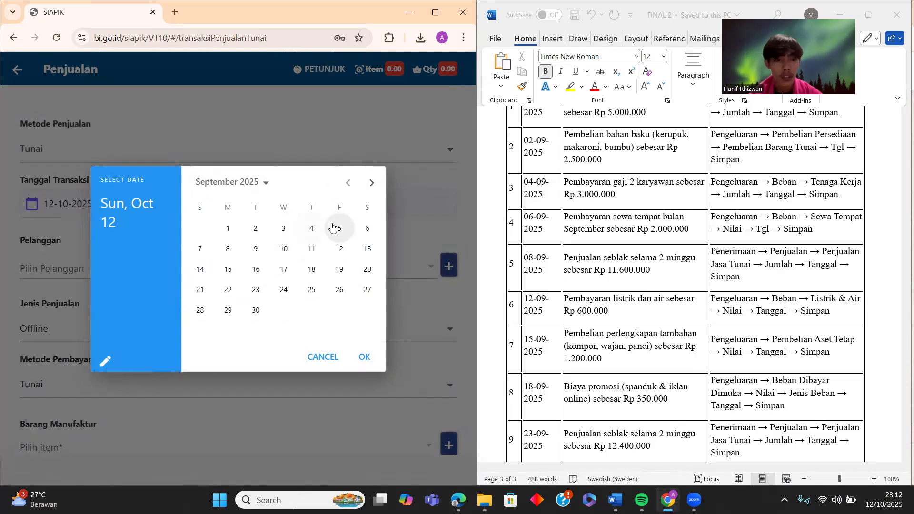
pyautogui.click(227, 251)
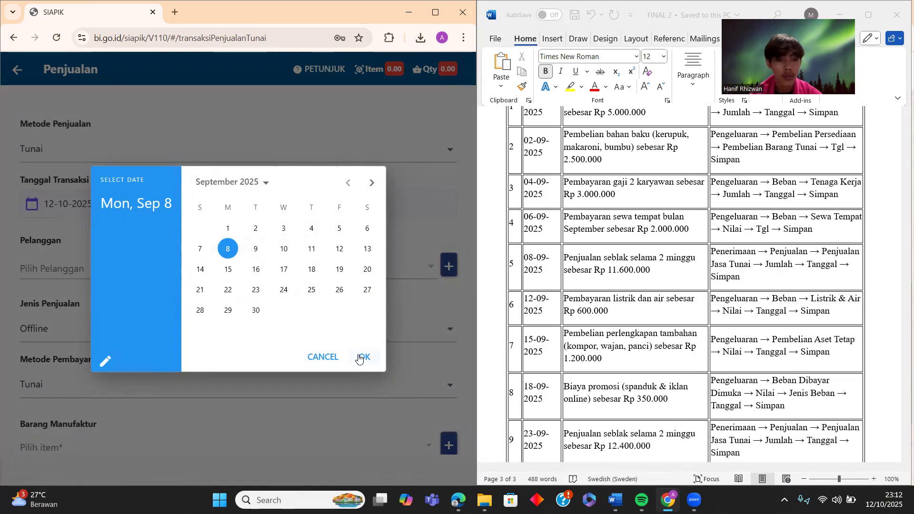
pyautogui.click(363, 357)
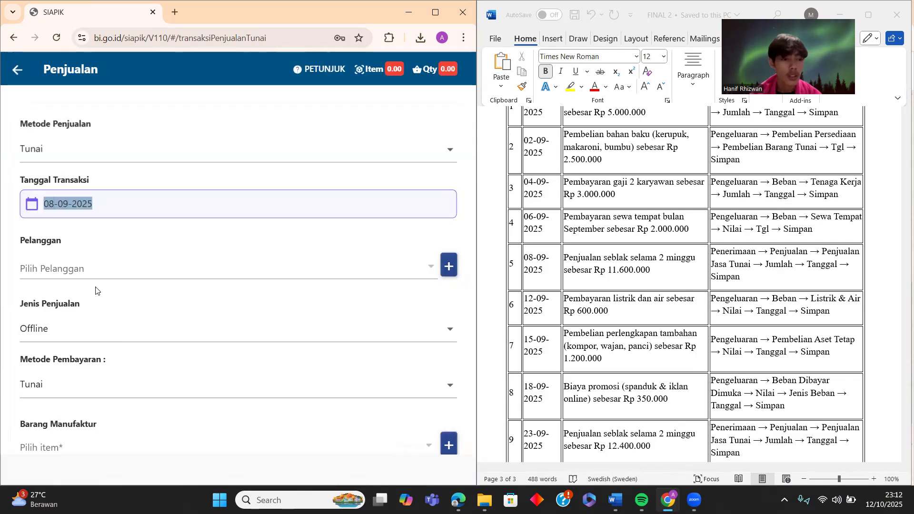
# - Add a new customer with the customer's name, address and phone number, and save it
pyautogui.click(449, 265)
pyautogui.click(194, 140)
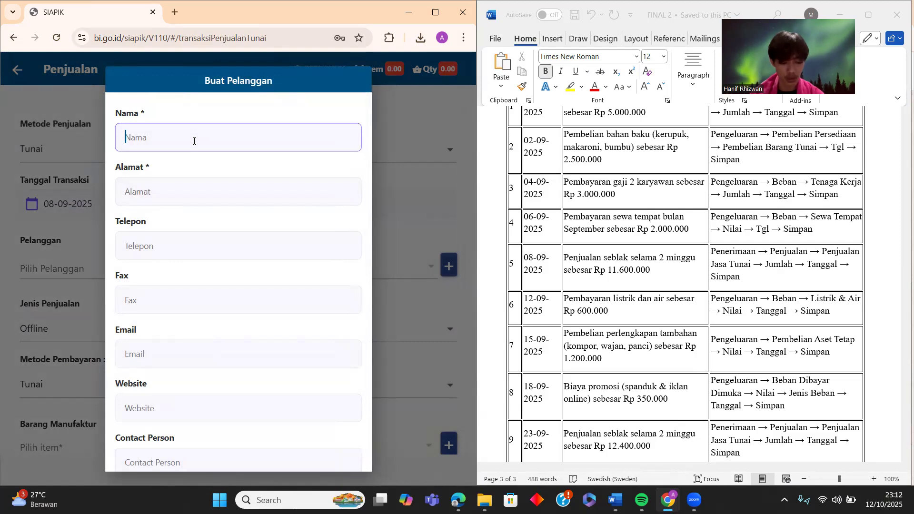
pyautogui.write('Akldp')
pyautogui.press('BackSpace')
pyautogui.press('BackSpace')
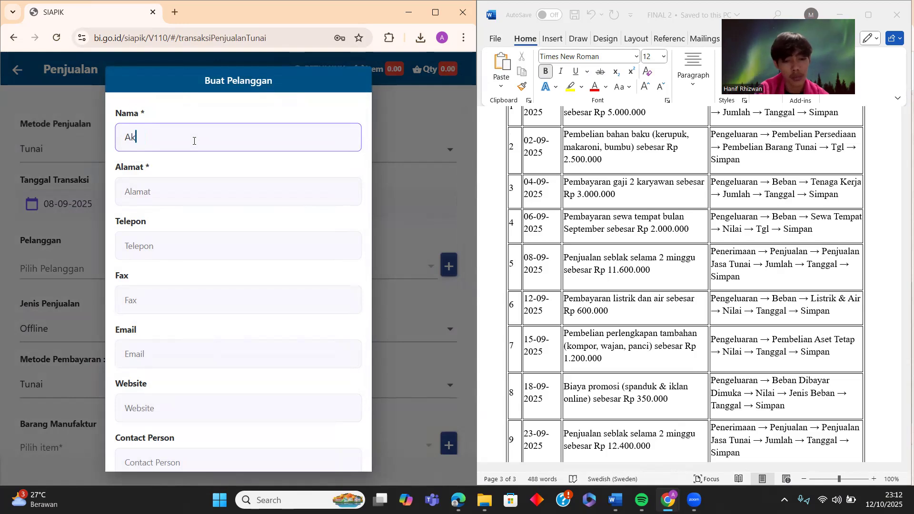
pyautogui.write('ldo')
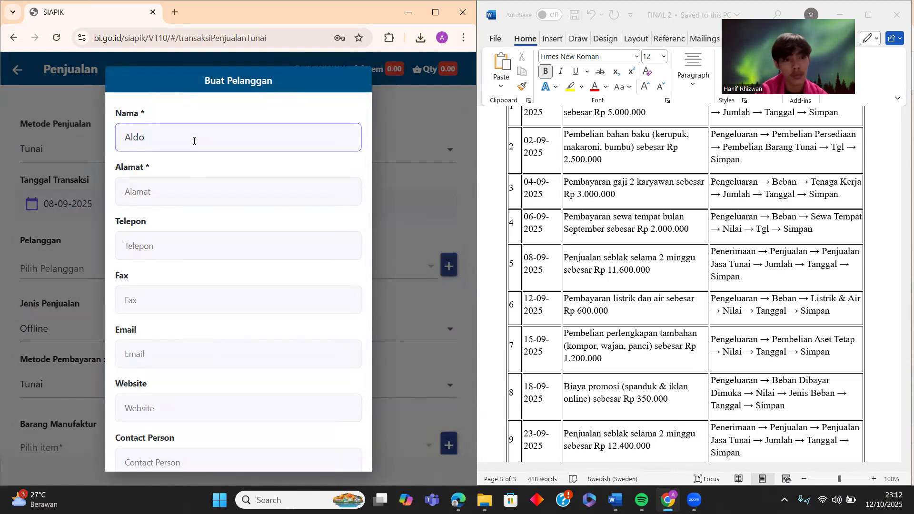
pyautogui.click(196, 191)
pyautogui.write('M')
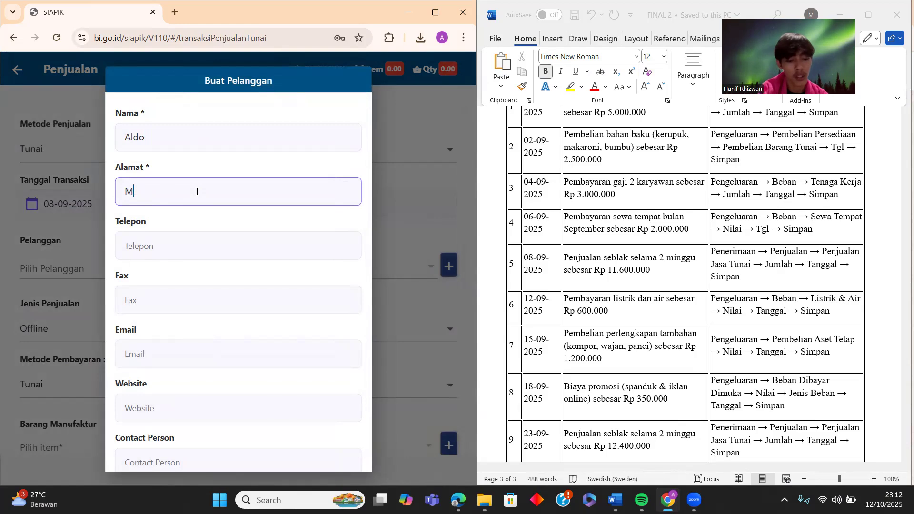
pyautogui.write('edan')
pyautogui.click(206, 236)
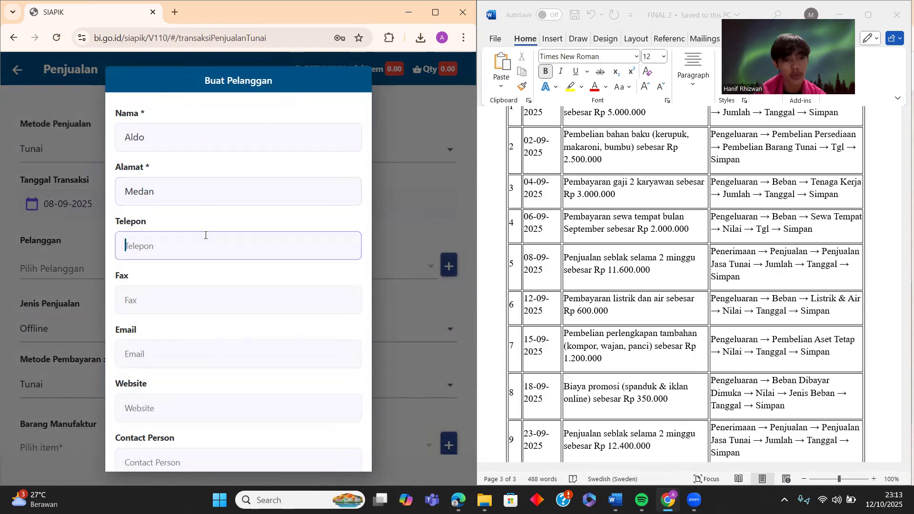
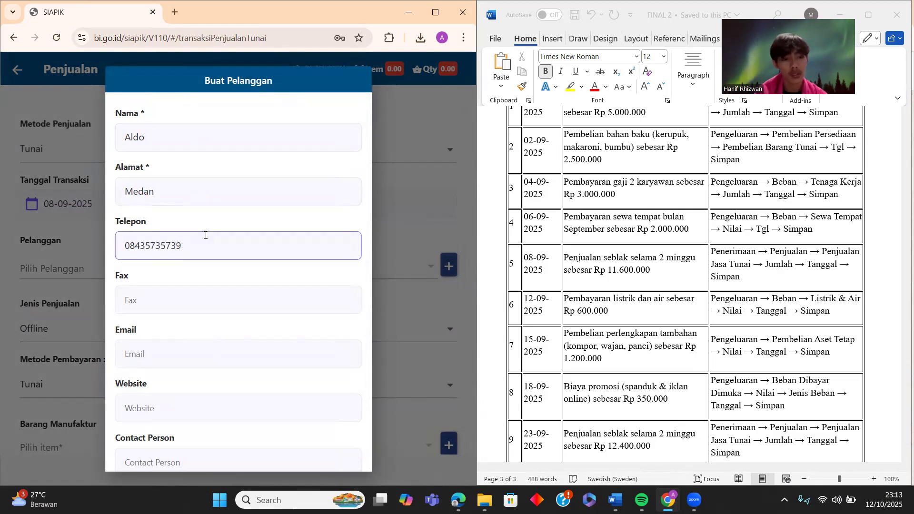
pyautogui.scroll(-2, 178, 300)
pyautogui.click(272, 448)
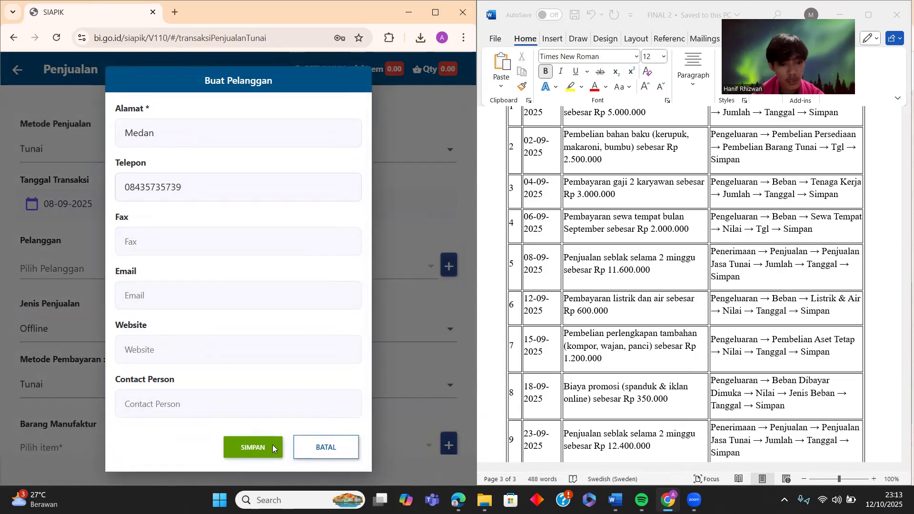
pyautogui.click(245, 306)
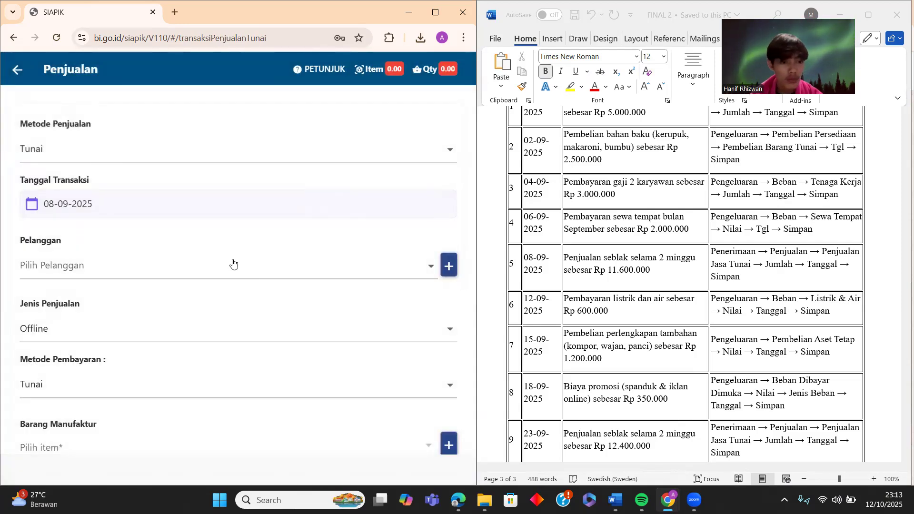
pyautogui.click(233, 264)
# - Select the new customer and set the sales type to Offline
pyautogui.click(187, 271)
pyautogui.scroll(-3, 188, 271)
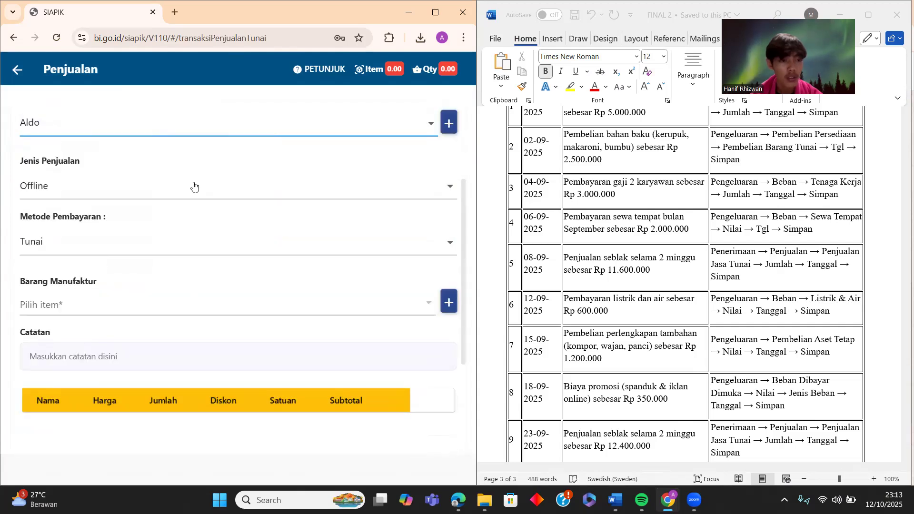
pyautogui.click(432, 188)
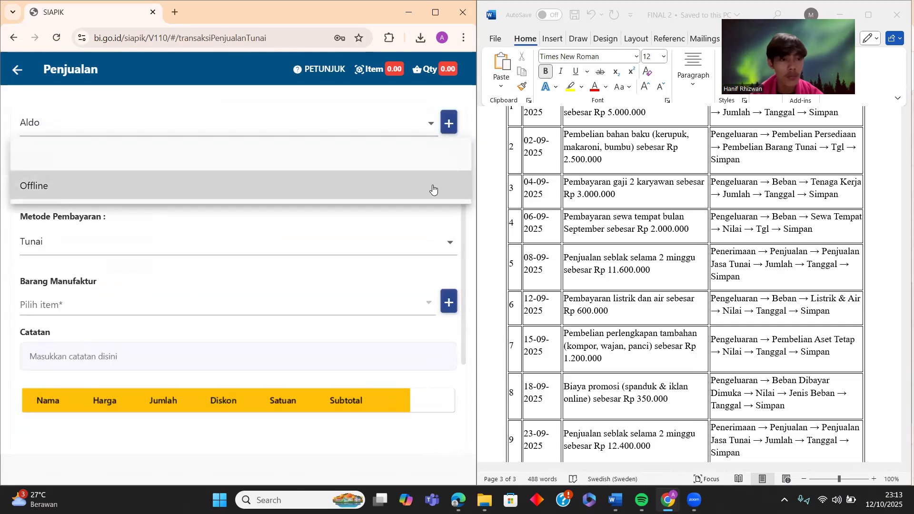
pyautogui.click(376, 189)
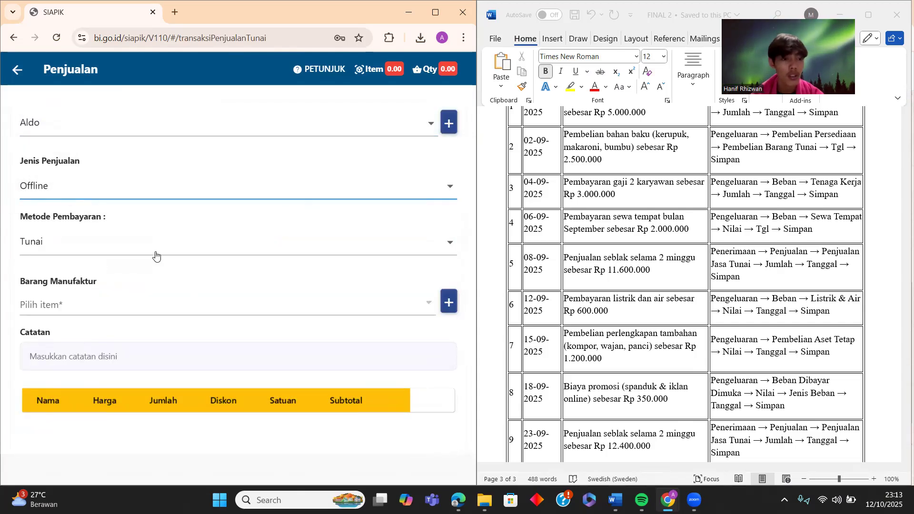
pyautogui.click(152, 308)
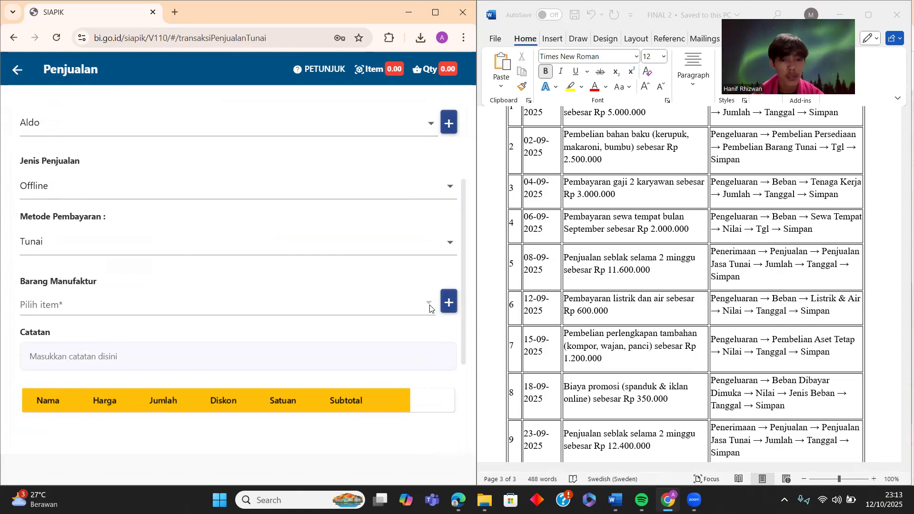
# - Start a new item named Seblak and create the item category Bahan jadi
pyautogui.click(448, 302)
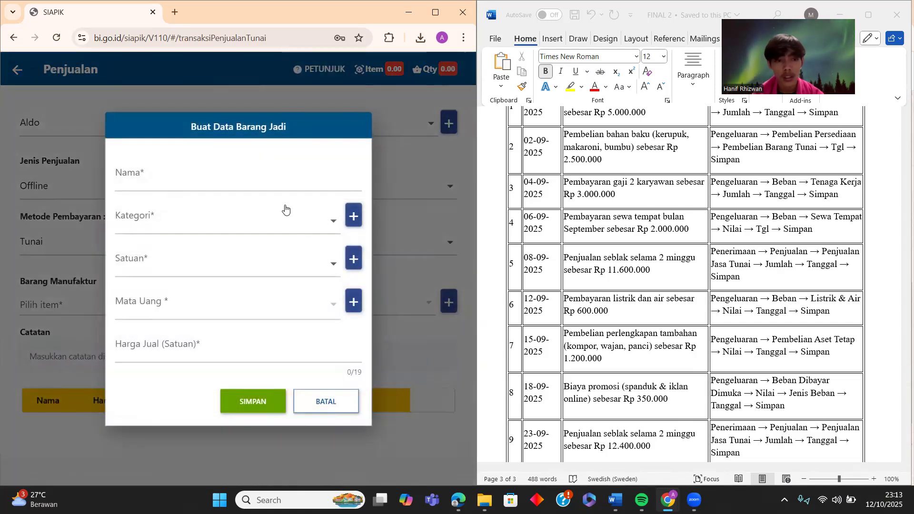
pyautogui.click(270, 182)
pyautogui.write('Seblak')
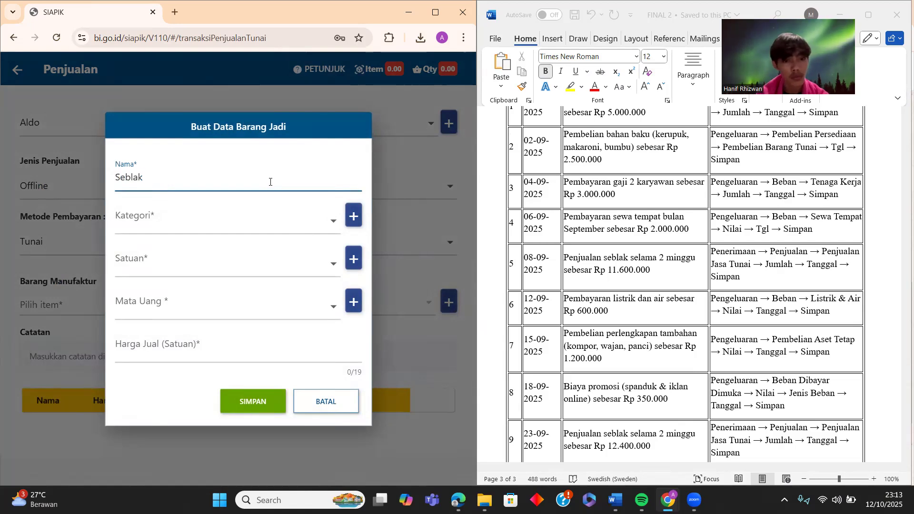
pyautogui.click(318, 224)
pyautogui.click(290, 225)
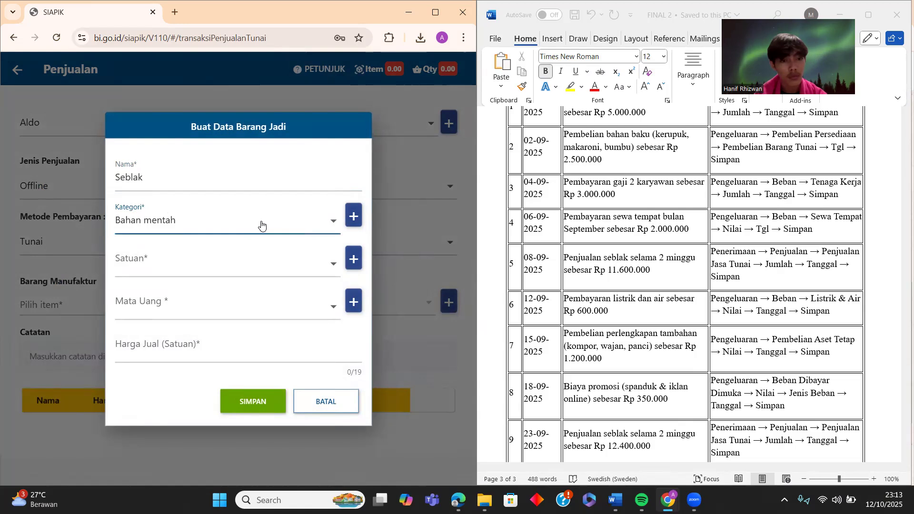
pyautogui.click(354, 215)
pyautogui.click(220, 288)
pyautogui.write('Bahan jadi')
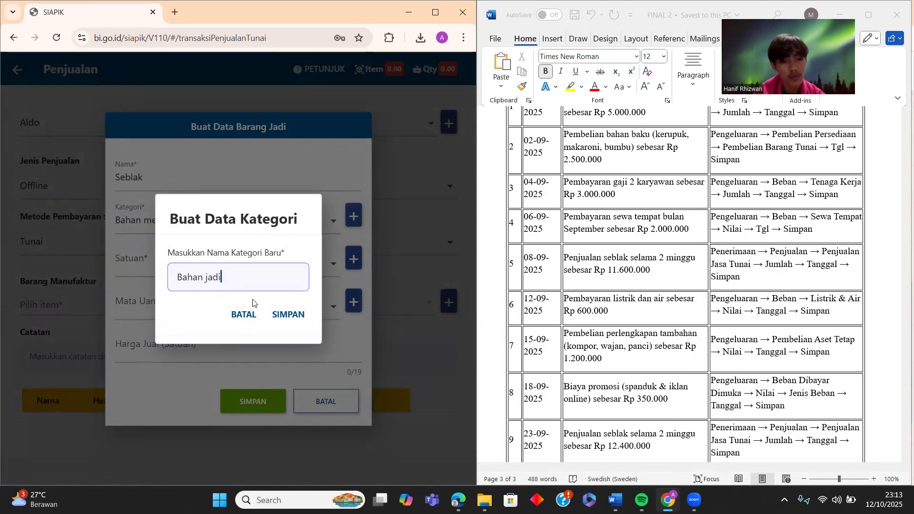
pyautogui.click(278, 320)
pyautogui.click(255, 310)
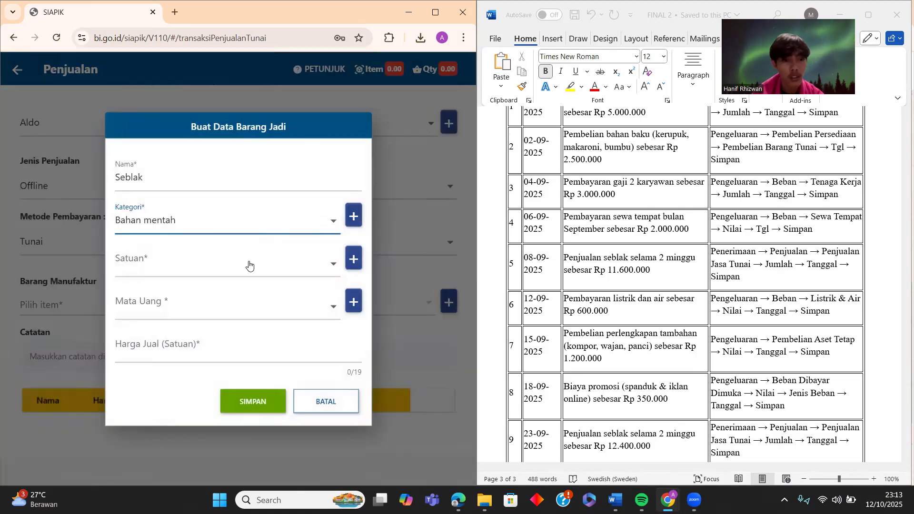
# - Assign category Bahan jadi to the item and create the new unit SELURUH
pyautogui.click(245, 225)
pyautogui.click(267, 245)
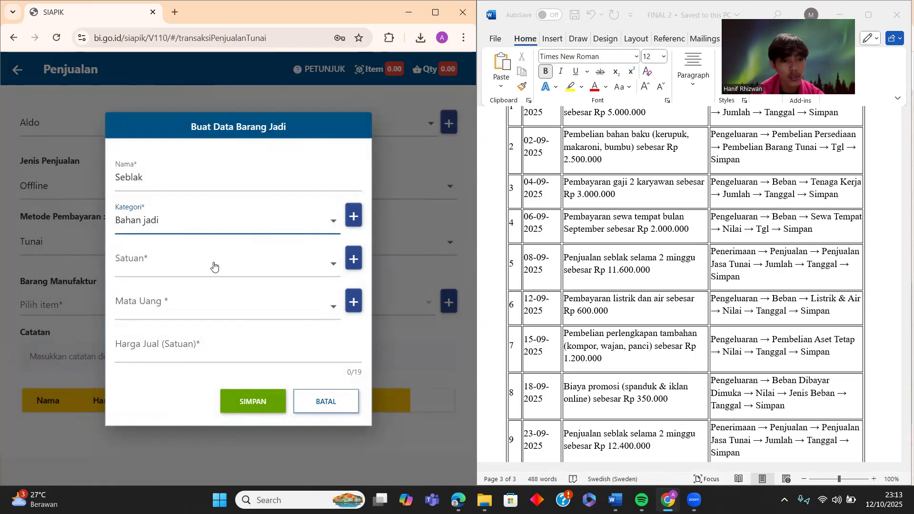
pyautogui.click(214, 266)
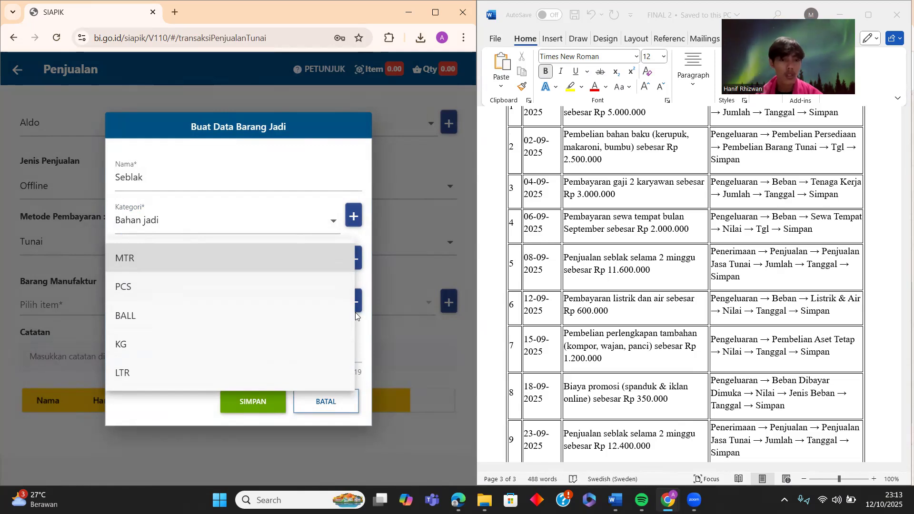
pyautogui.click(318, 238)
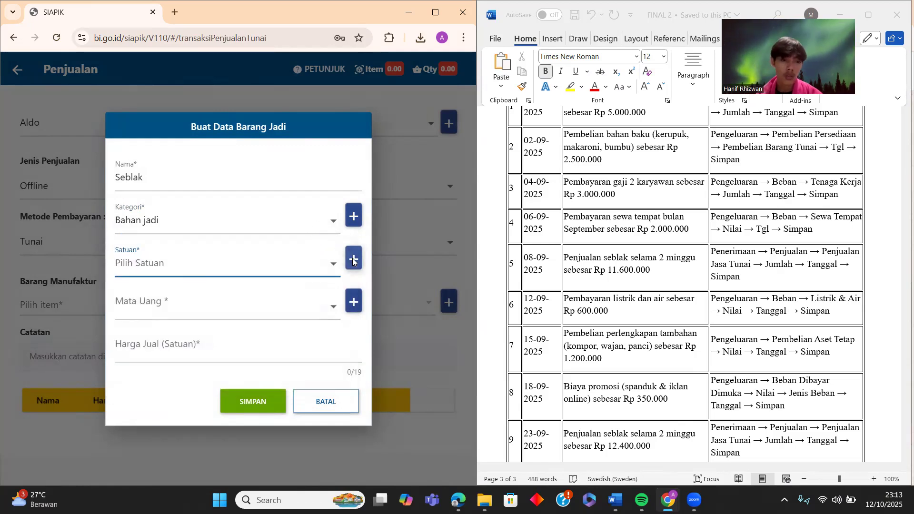
pyautogui.click(353, 262)
pyautogui.click(249, 278)
pyautogui.write('SELURUH')
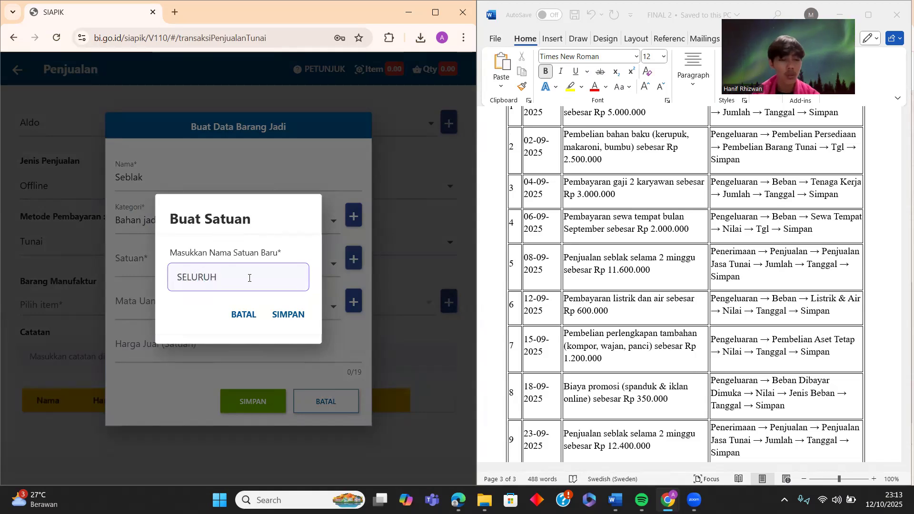
pyautogui.click(291, 314)
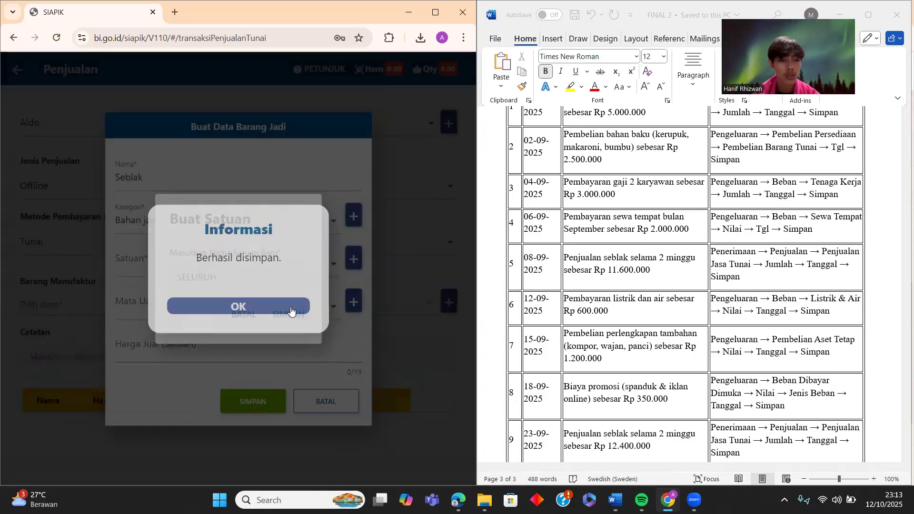
pyautogui.click(254, 306)
# - Set unit SELURUH, currency IDR and price 11.600.000, then save the Seblak item
pyautogui.click(235, 268)
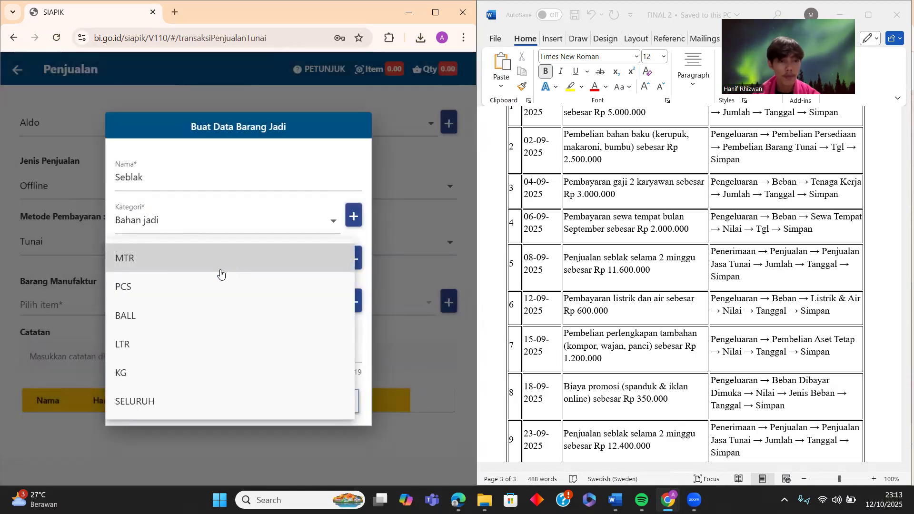
pyautogui.click(153, 406)
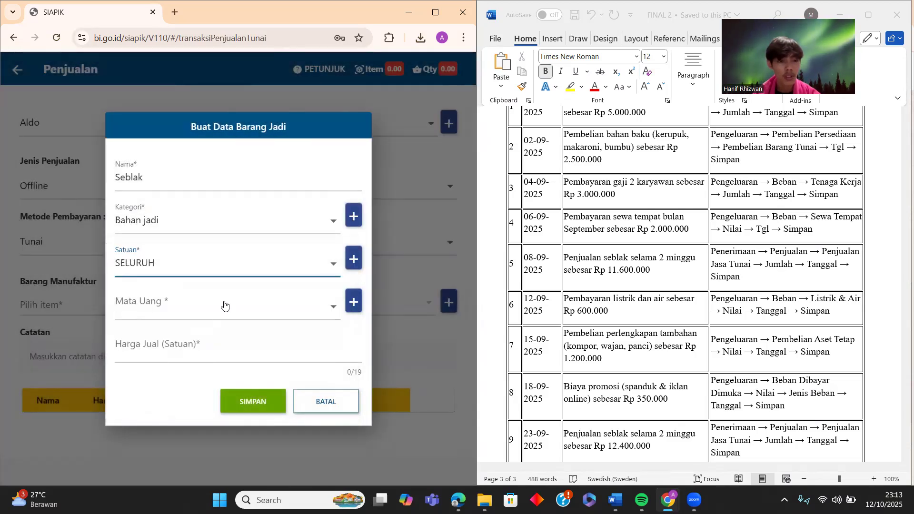
pyautogui.click(225, 306)
pyautogui.click(151, 98)
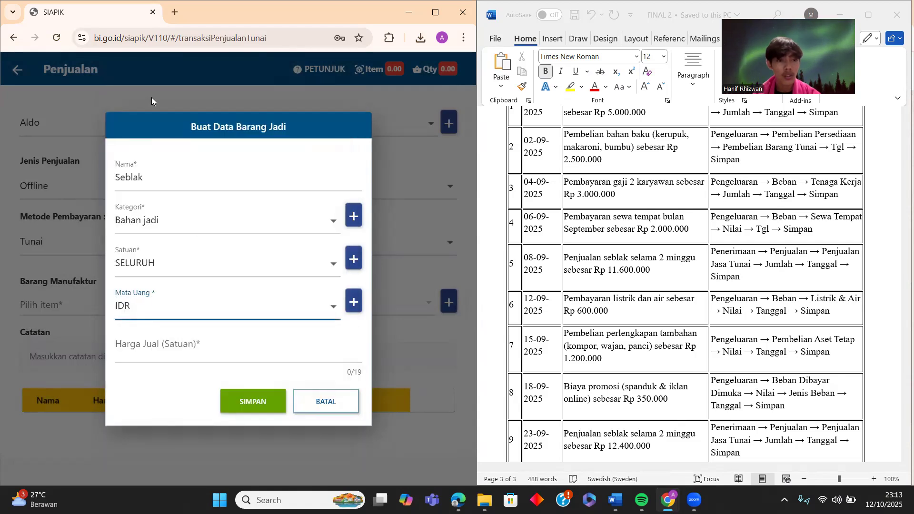
pyautogui.click(215, 350)
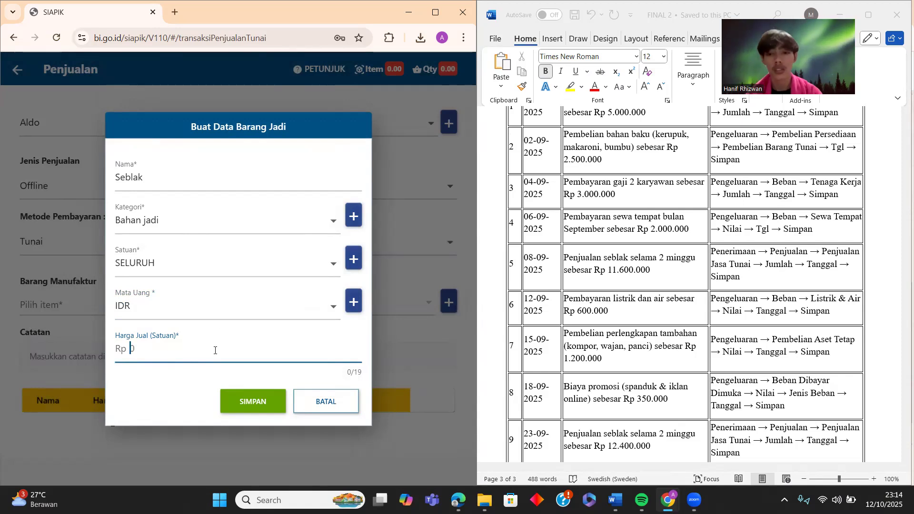
pyautogui.write('11.600.000')
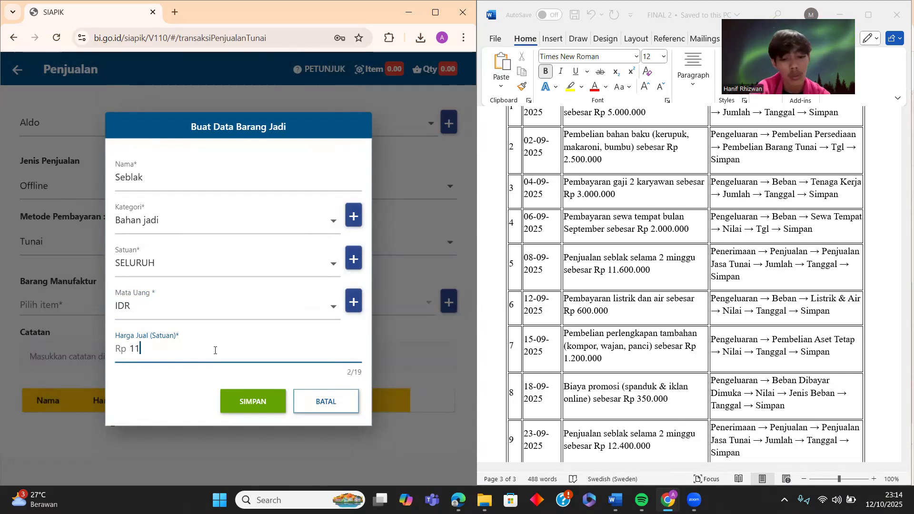
pyautogui.click(257, 402)
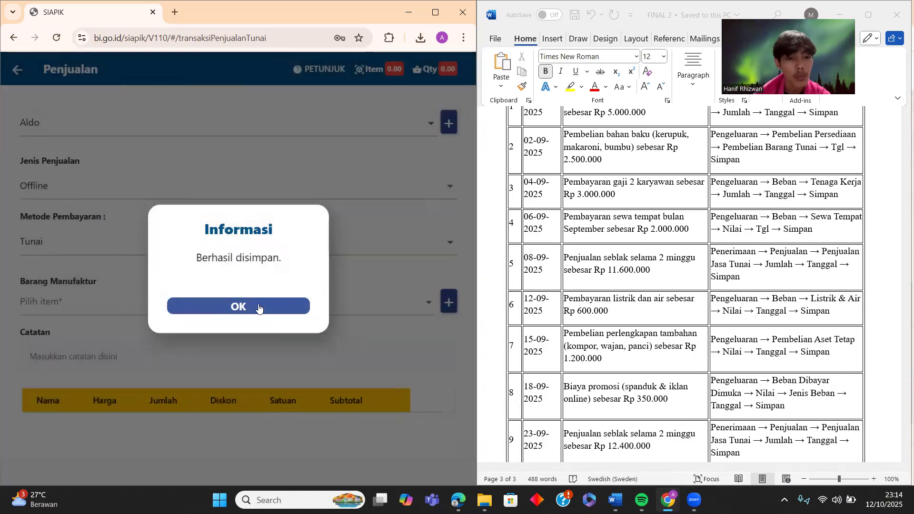
# - Add Seblak with quantity 1 as the manufactured product sold
pyautogui.click(259, 306)
pyautogui.click(365, 313)
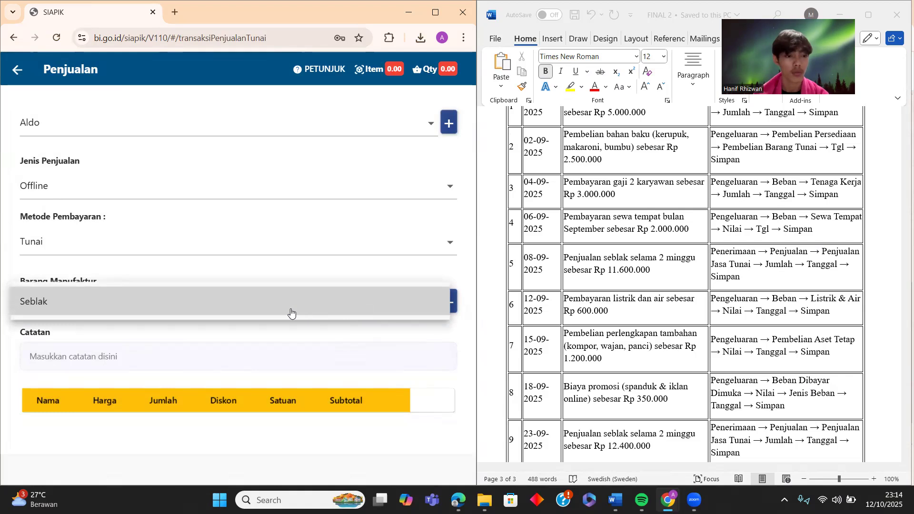
pyautogui.click(292, 309)
pyautogui.click(240, 276)
pyautogui.write('1')
pyautogui.click(296, 315)
# - Note the sale 'Hasil penjualan', save it, and return to the transactions menu
pyautogui.click(242, 355)
pyautogui.write('H')
pyautogui.press('BackSpace')
pyautogui.write('Has')
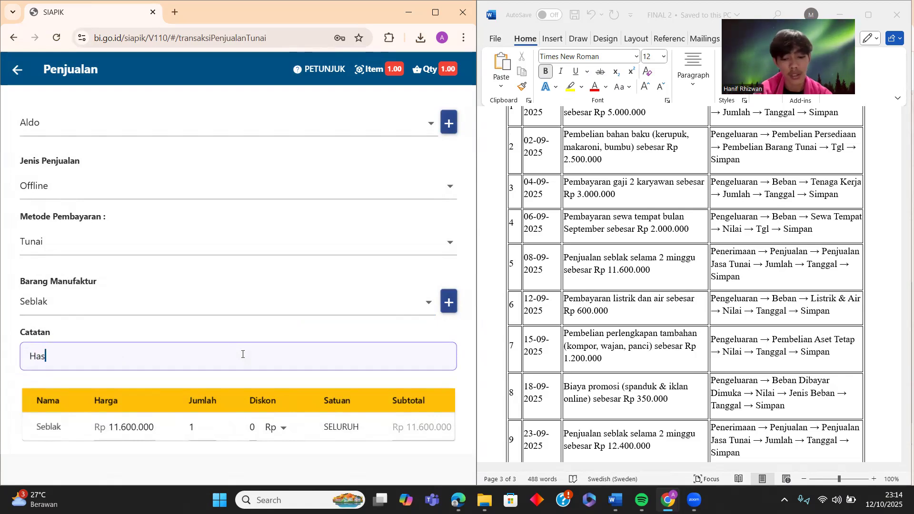
pyautogui.write('il penjualan')
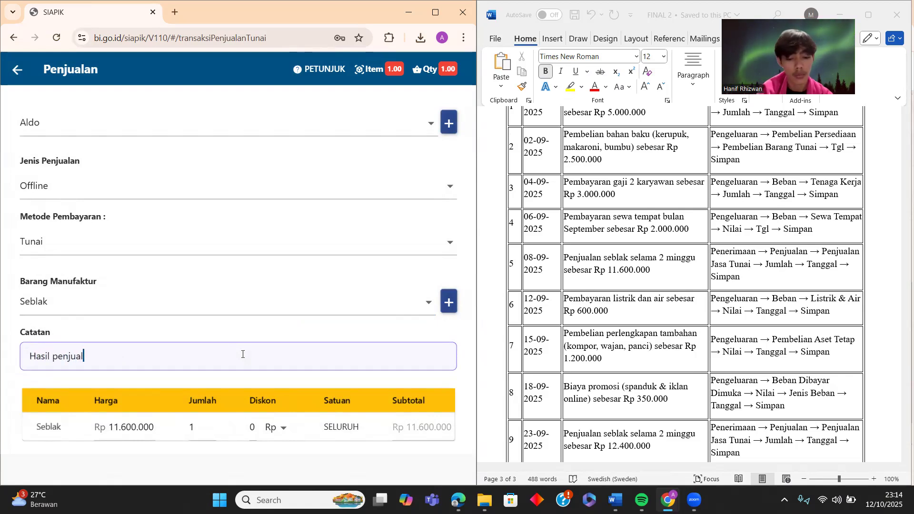
pyautogui.scroll(-2, 242, 354)
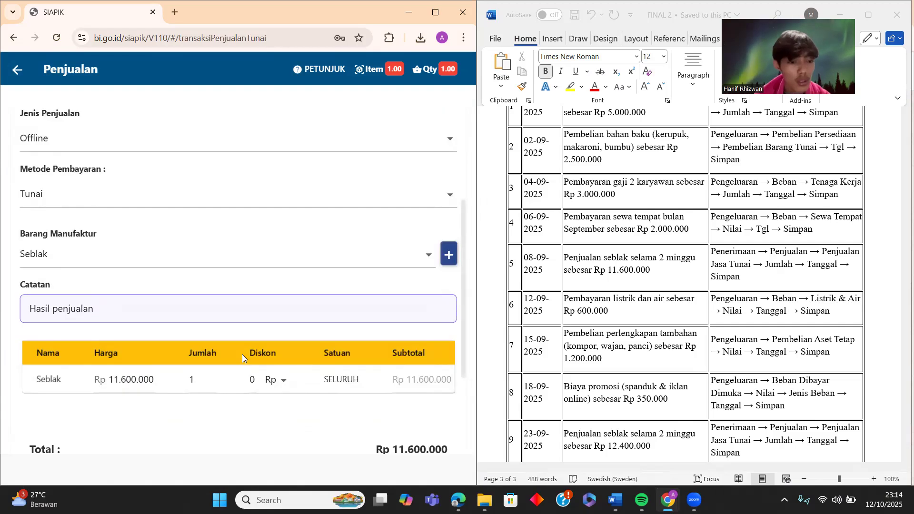
pyautogui.scroll(-2, 206, 344)
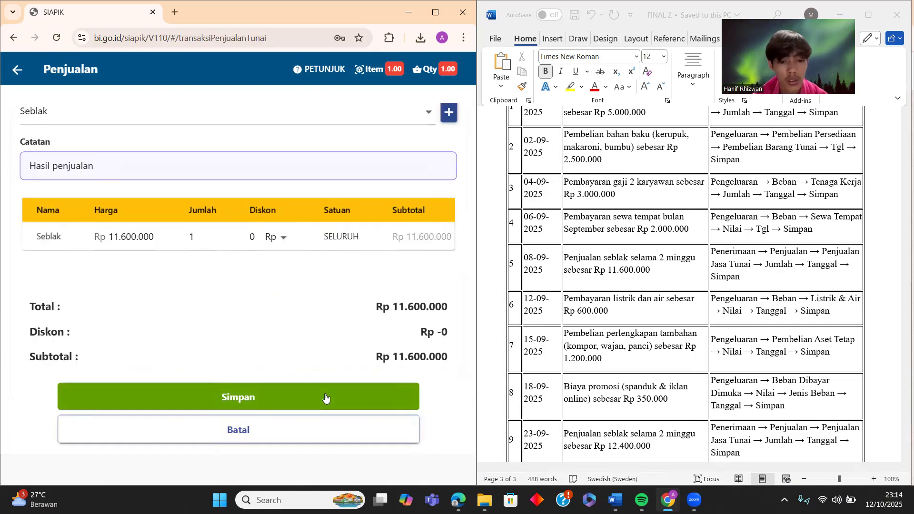
pyautogui.click(326, 398)
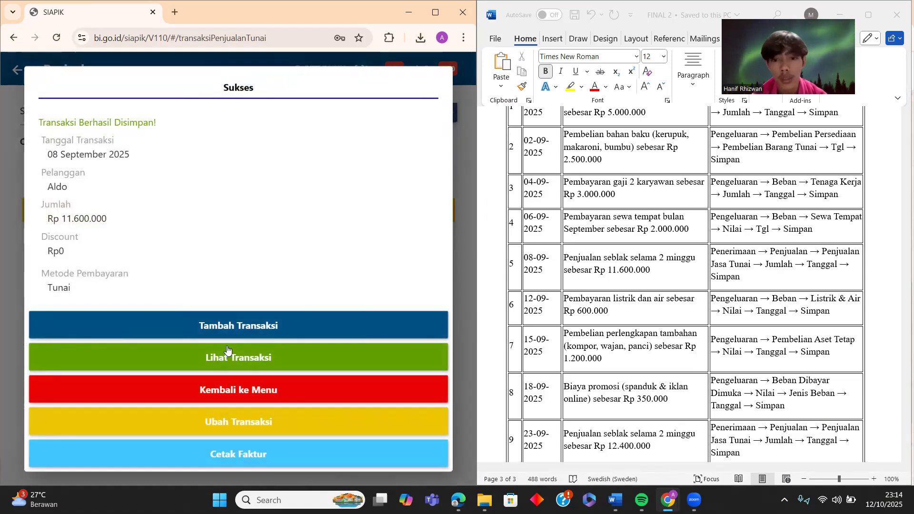
pyautogui.click(240, 391)
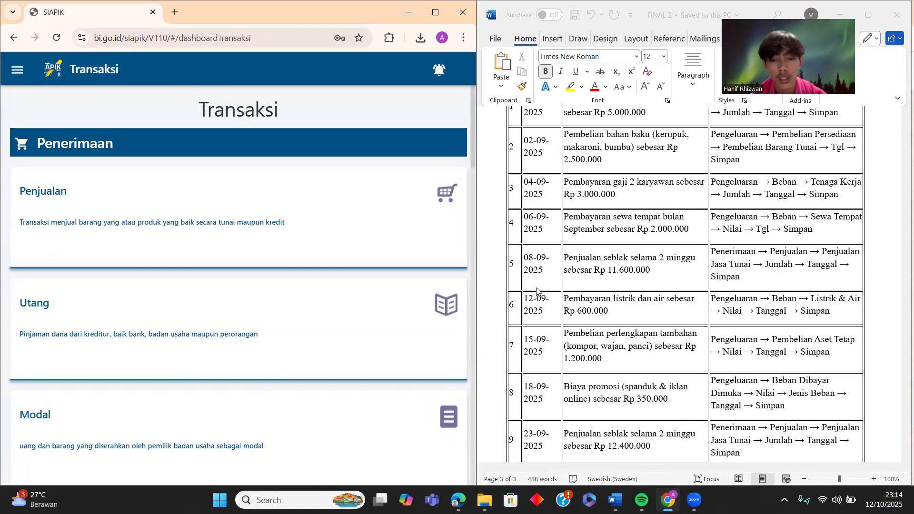
# - Open the Beban expense categories under Pengeluaran to show Listrik, Air and Telepon
pyautogui.scroll(-1, 537, 290)
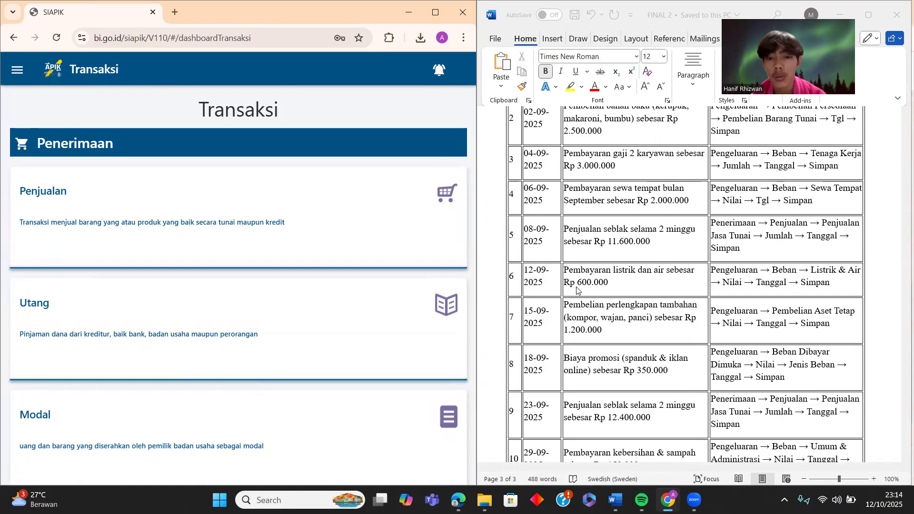
pyautogui.scroll(-15, 251, 158)
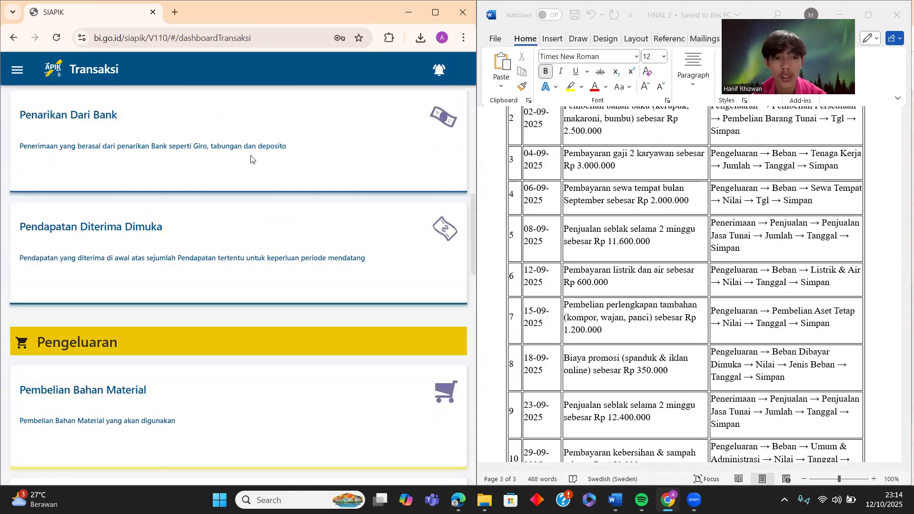
pyautogui.scroll(-6, 240, 181)
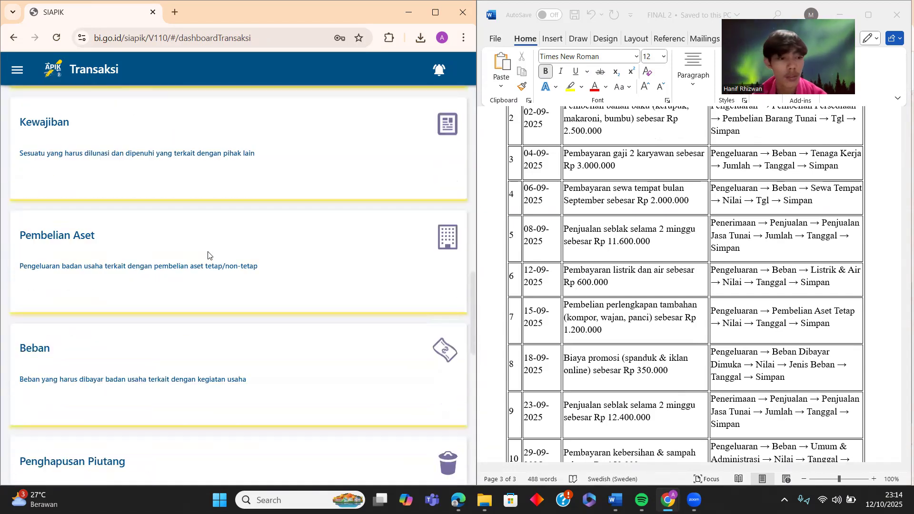
pyautogui.click(207, 256)
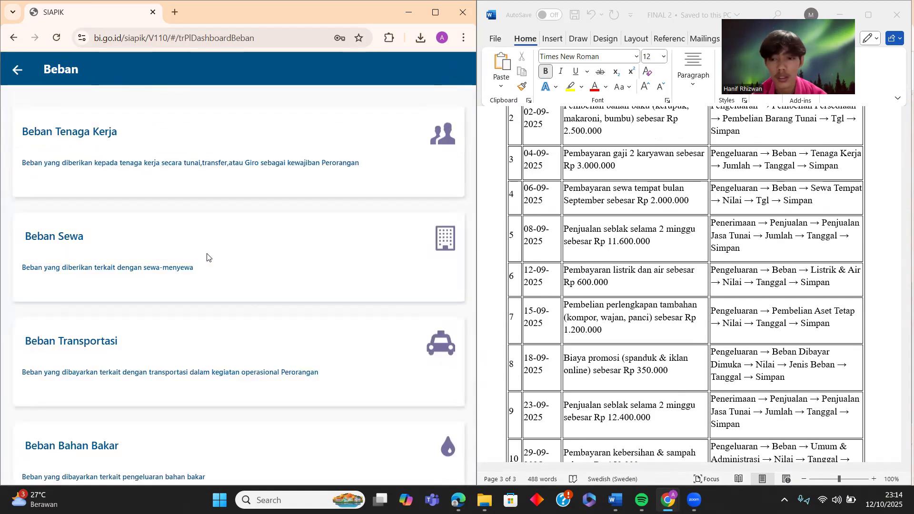
pyautogui.scroll(-7, 207, 257)
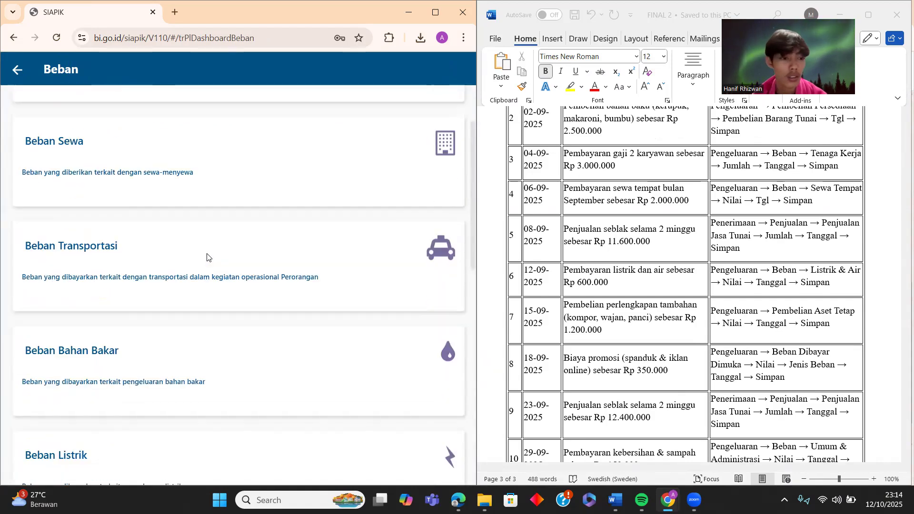
pyautogui.scroll(-7, 207, 257)
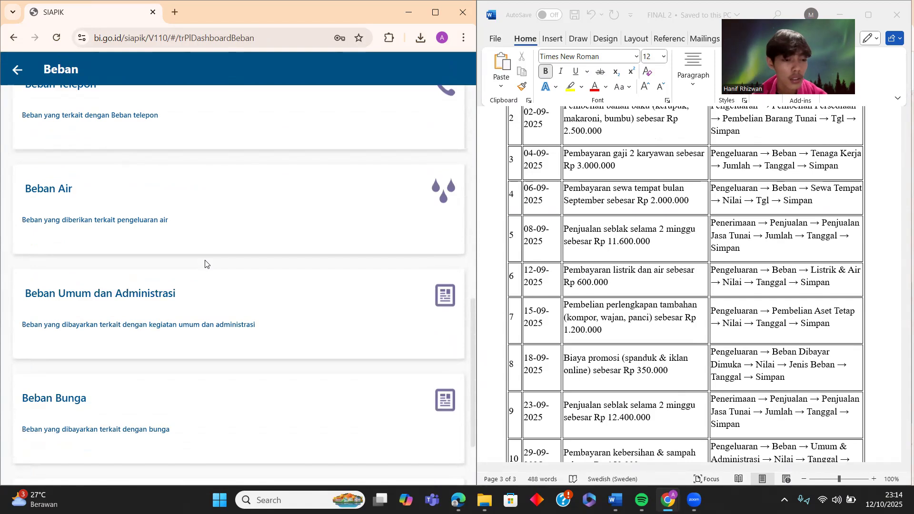
pyautogui.scroll(4, 205, 265)
pyautogui.scroll(3, 205, 265)
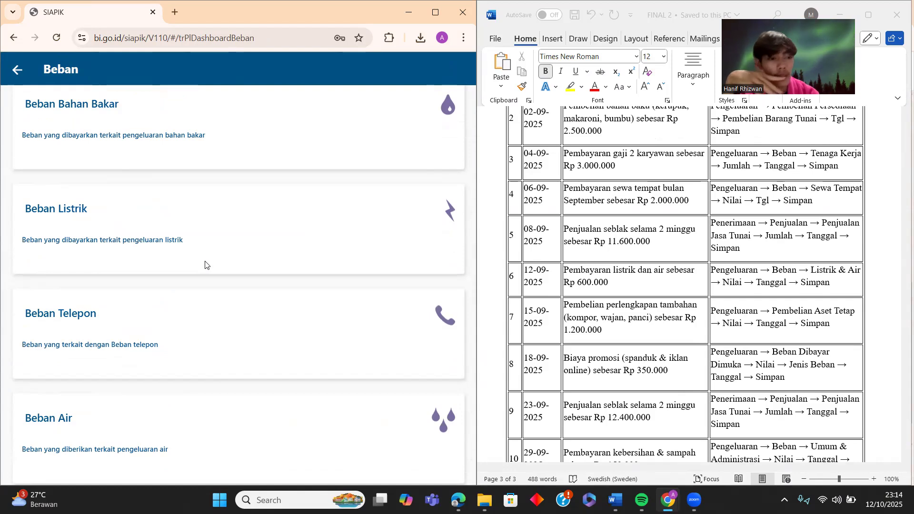
pyautogui.scroll(7, 205, 265)
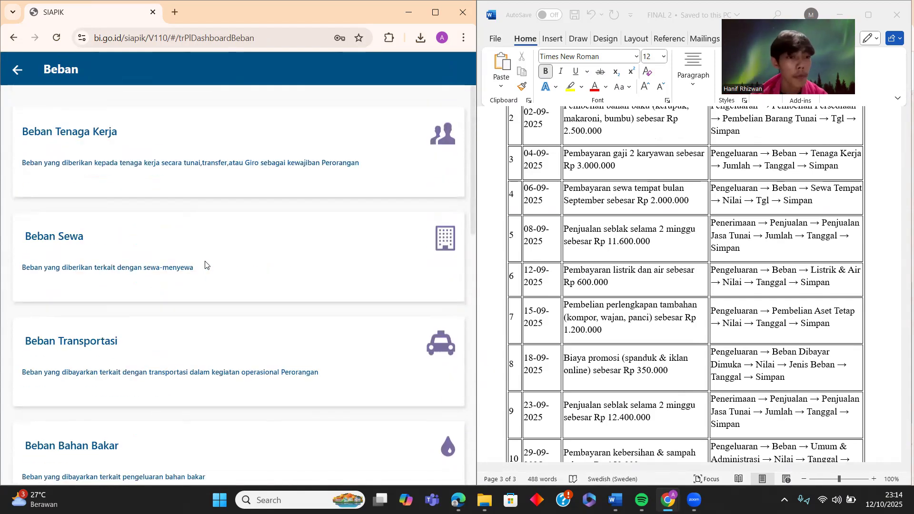
pyautogui.scroll(-4, 205, 265)
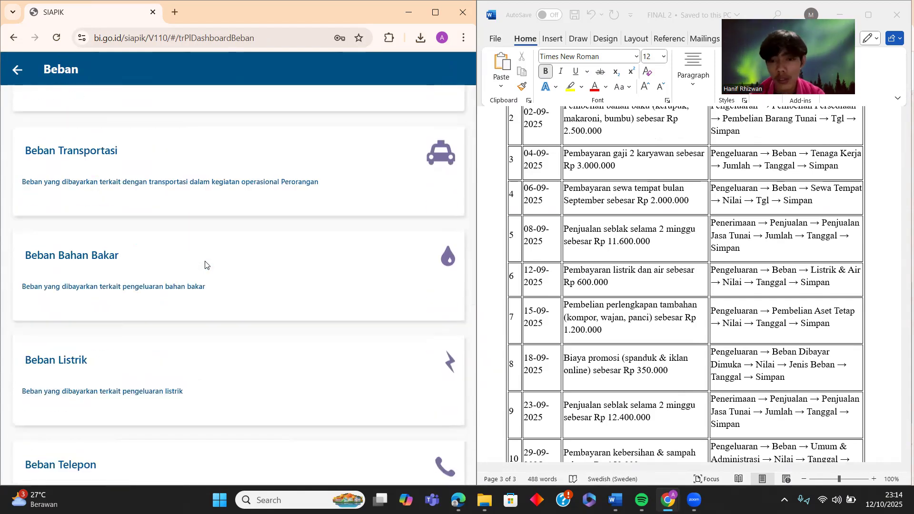
pyautogui.scroll(4, 205, 265)
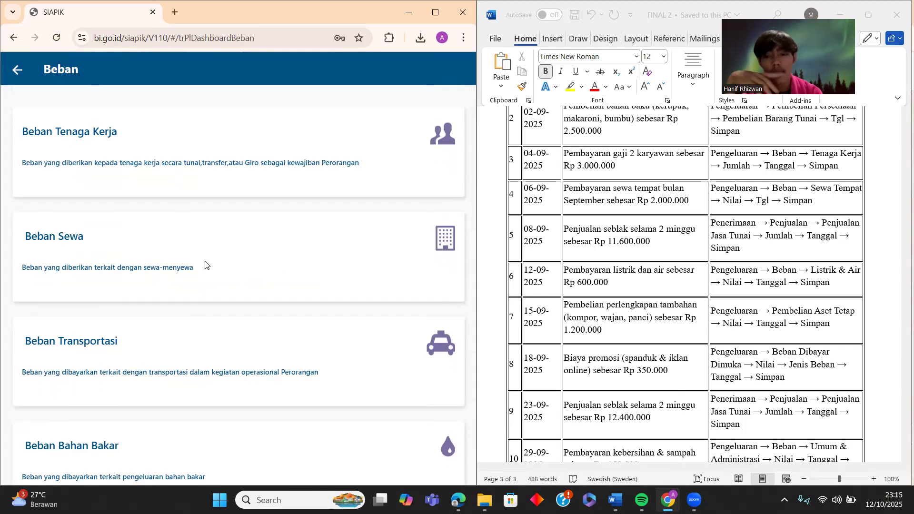
pyautogui.scroll(-5, 194, 287)
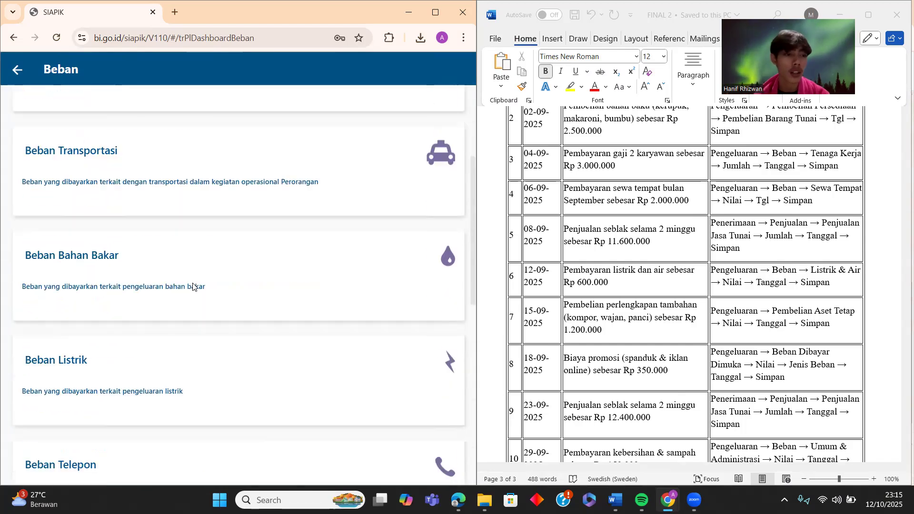
# - Start a Beban Listrik entry with value 300000 dated 12 September 2025
pyautogui.click(180, 315)
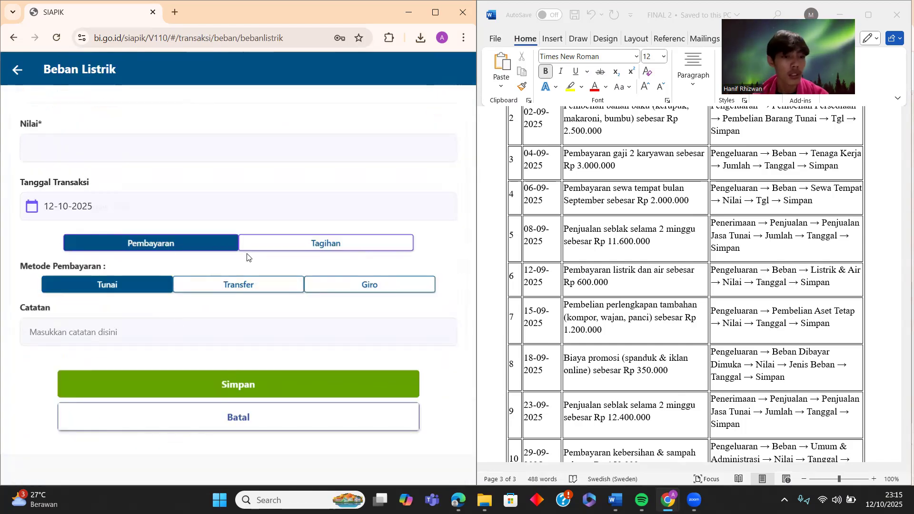
pyautogui.click(127, 145)
pyautogui.write('3000000')
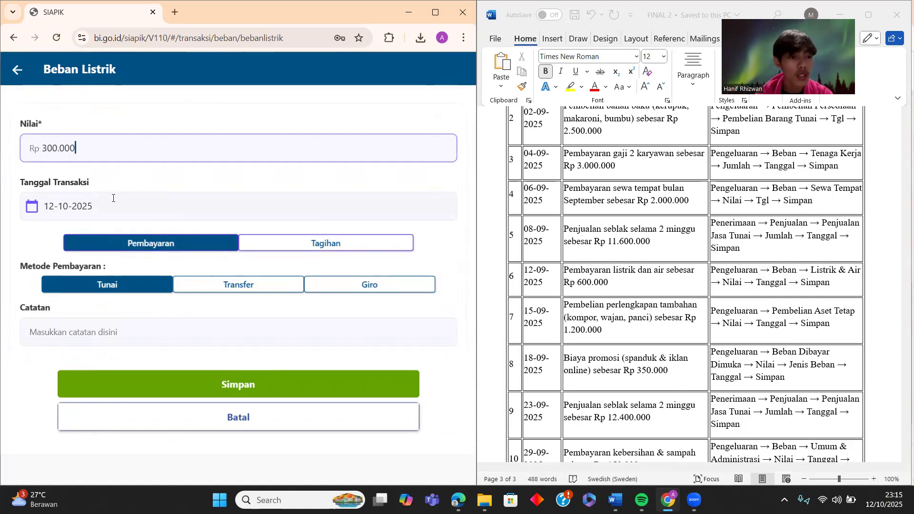
pyautogui.click(113, 198)
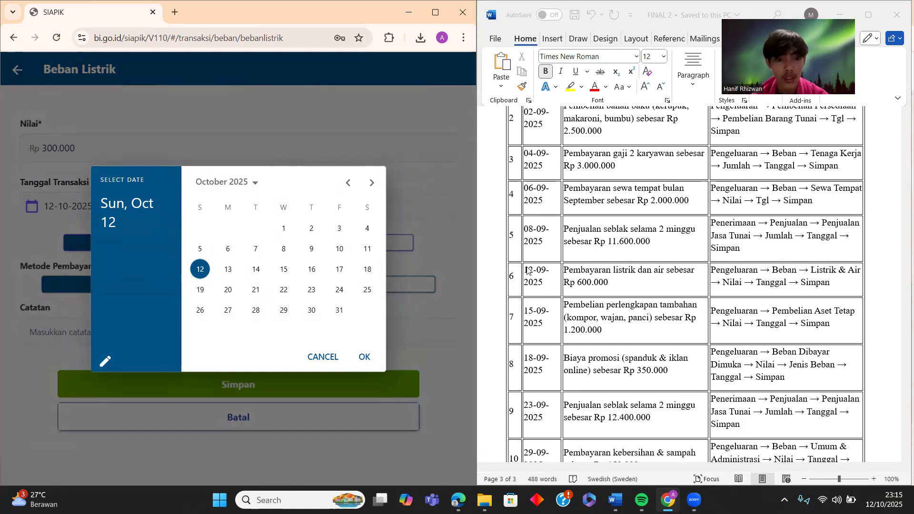
pyautogui.click(348, 182)
pyautogui.click(339, 249)
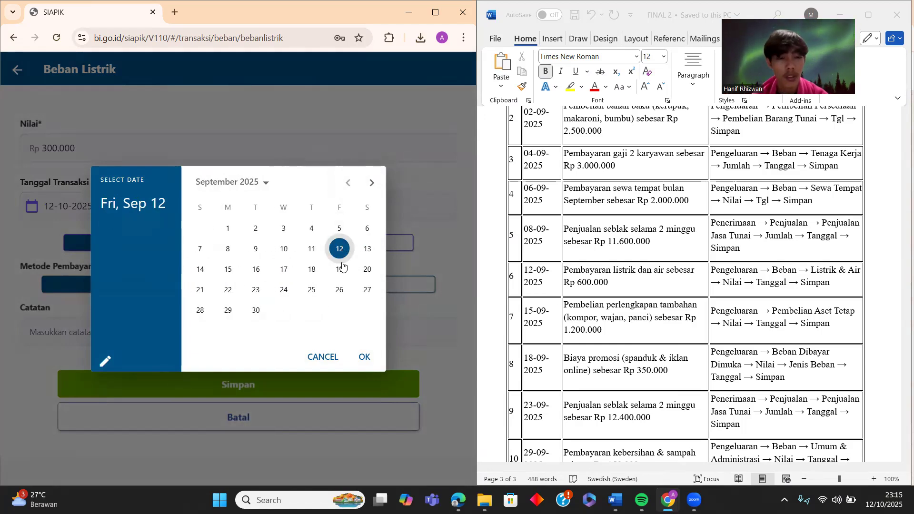
pyautogui.click(365, 357)
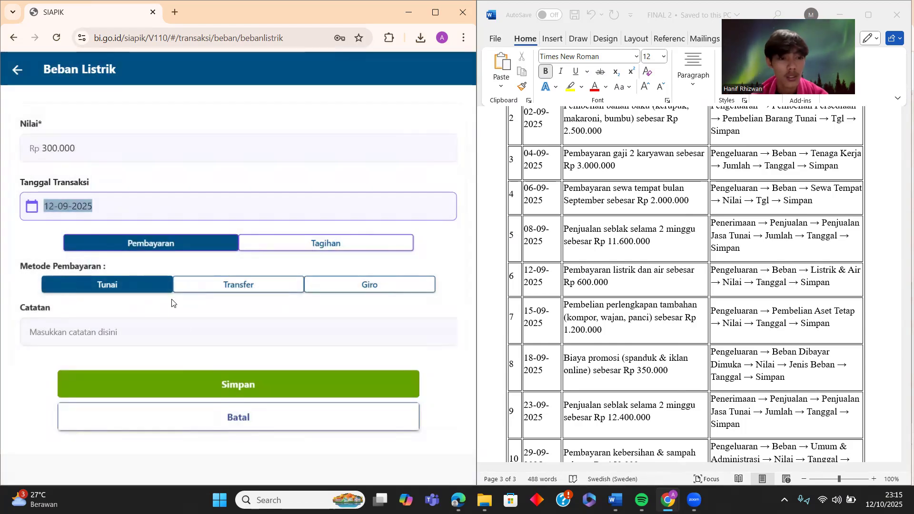
# - Record it as a direct Pembayaran paid Tunai, with the note 'Listrik'
pyautogui.click(330, 245)
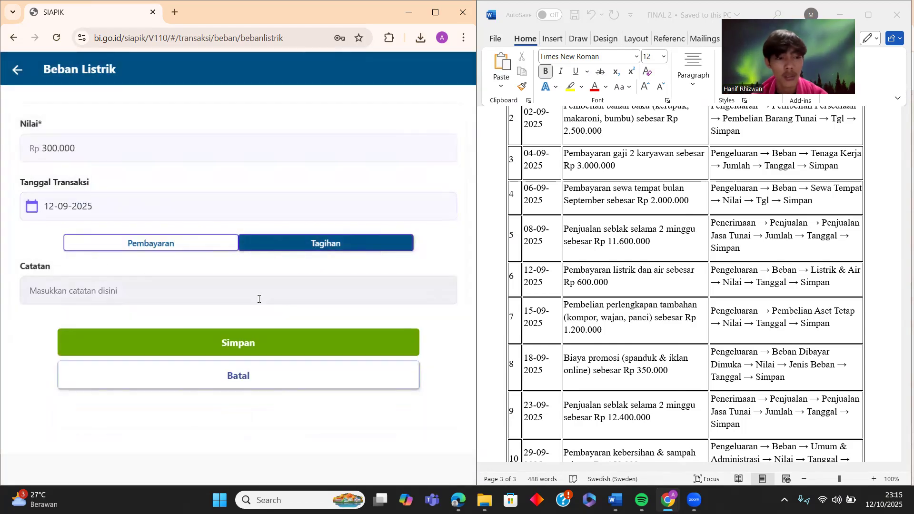
pyautogui.click(192, 242)
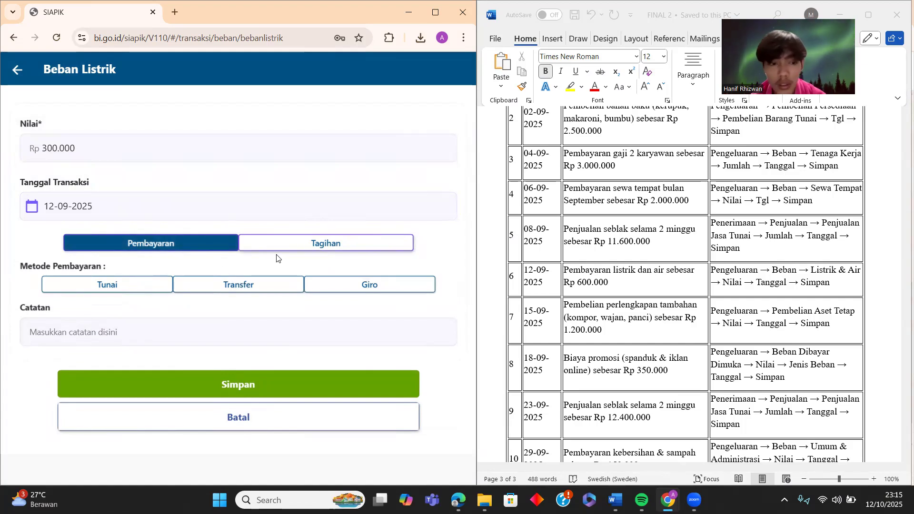
pyautogui.click(120, 285)
pyautogui.click(132, 336)
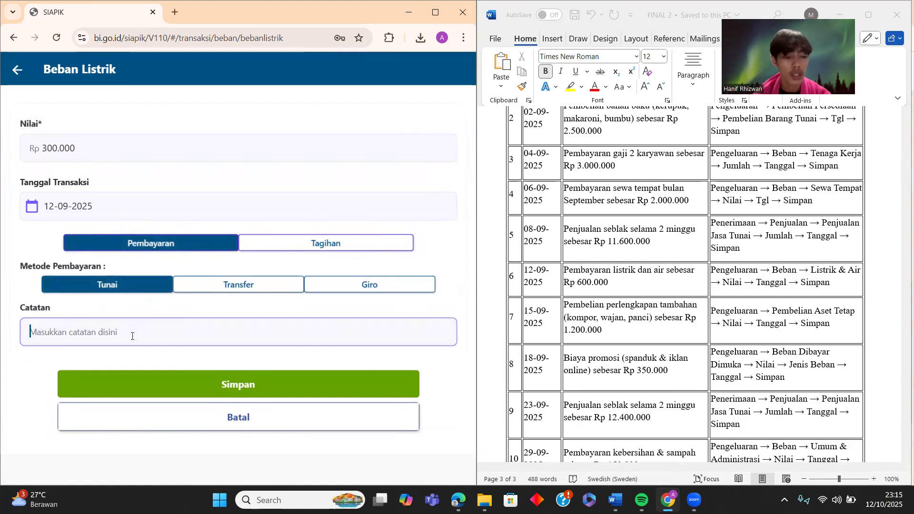
pyautogui.write('Listrik')
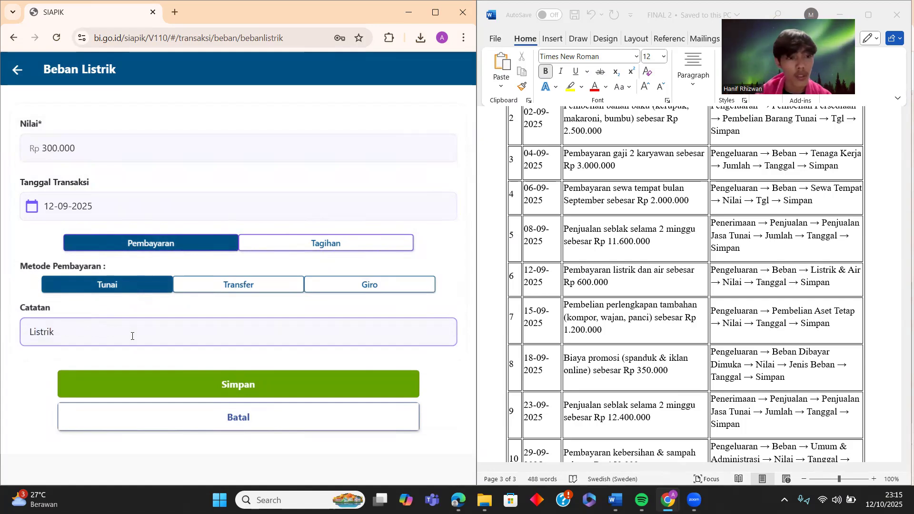
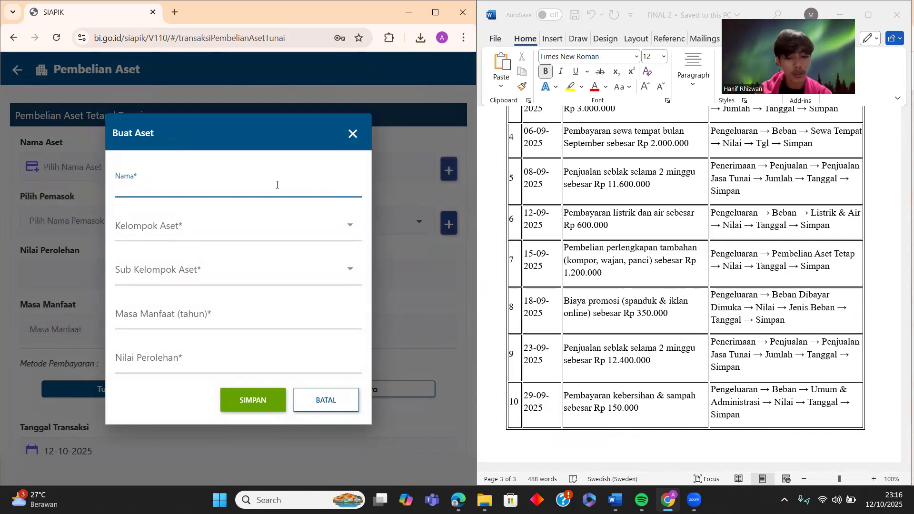
# - Create the asset 'Perlengkapan' in Kelompok I, special-tools sub-group, 4 years, valued at Rp 1.200.000
pyautogui.write('gkapamn')
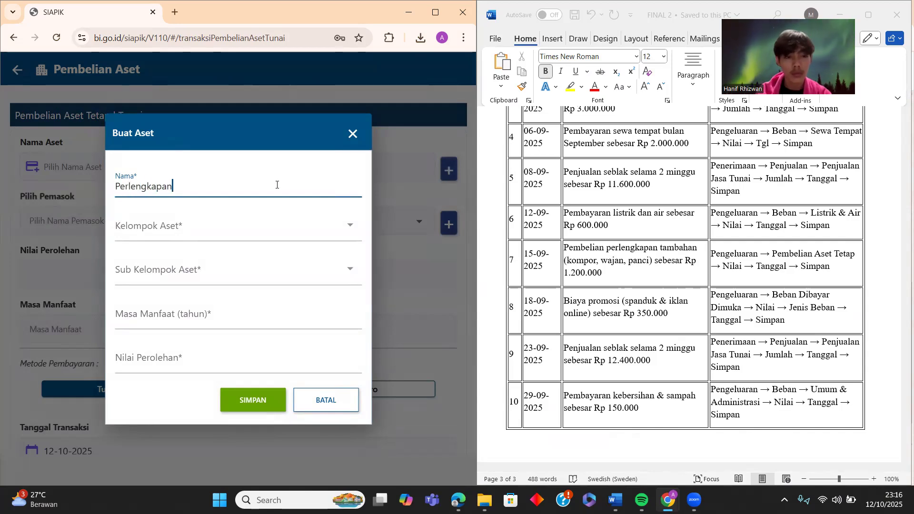
pyautogui.click(268, 232)
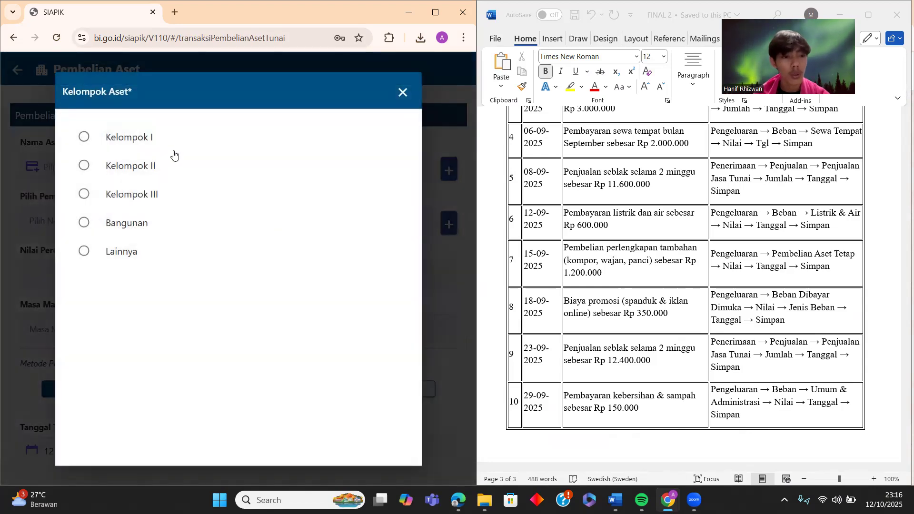
pyautogui.click(150, 139)
pyautogui.click(152, 284)
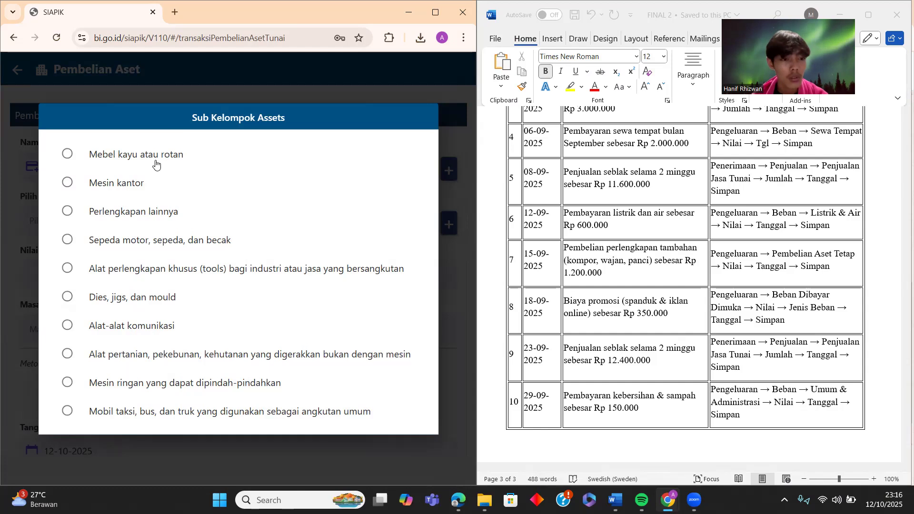
pyautogui.click(135, 271)
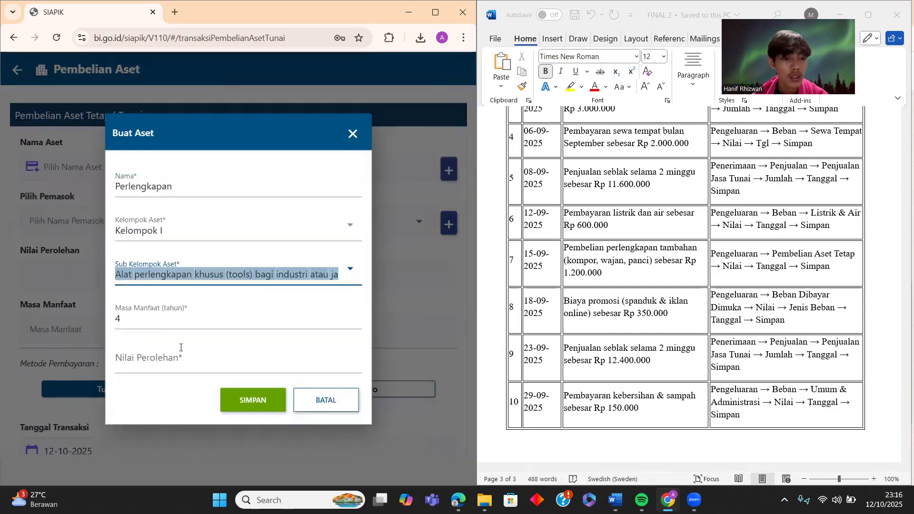
pyautogui.click(238, 367)
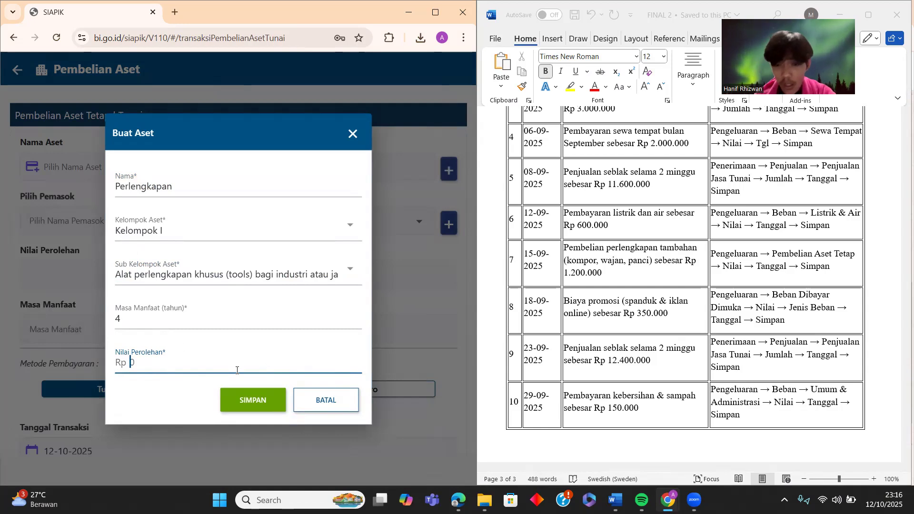
pyautogui.write('1200000')
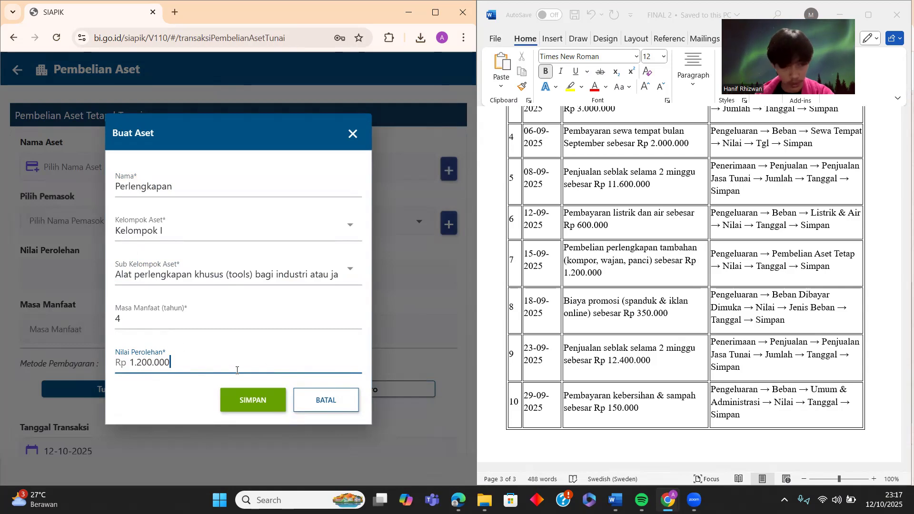
pyautogui.click(268, 401)
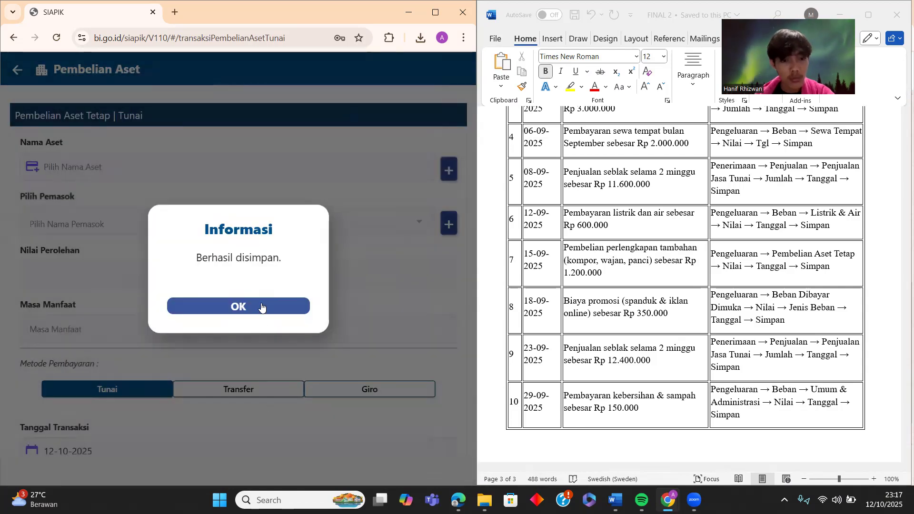
# - Pick the first listed supplier and the Perlengkapan asset for the cash purchase
pyautogui.click(261, 307)
pyautogui.click(273, 231)
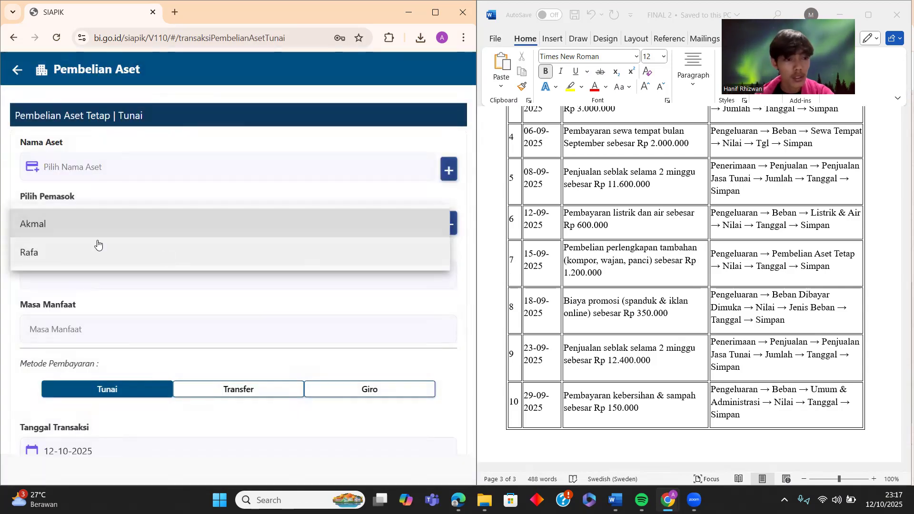
pyautogui.click(224, 229)
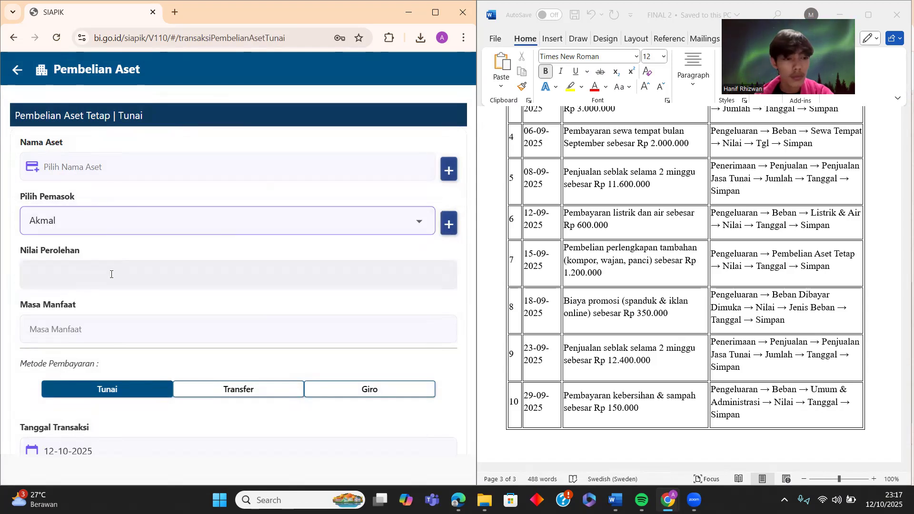
pyautogui.click(111, 274)
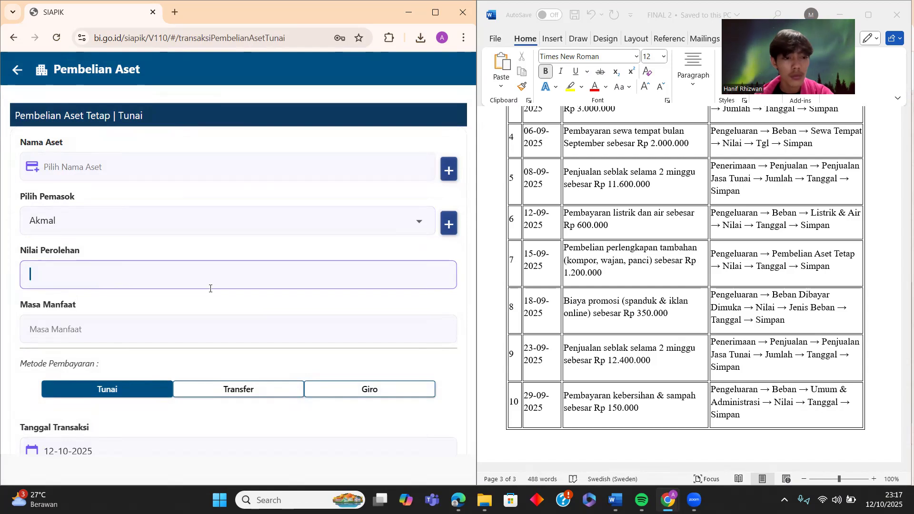
pyautogui.click(79, 330)
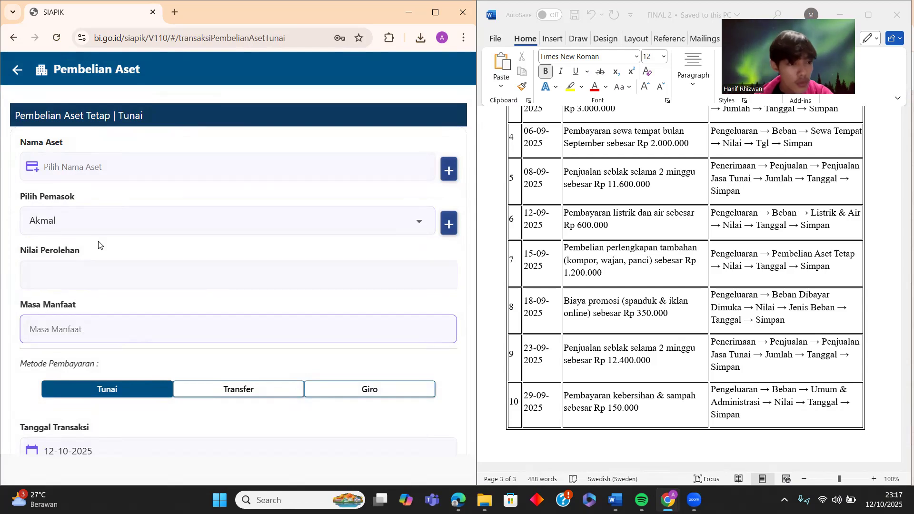
pyautogui.click(206, 164)
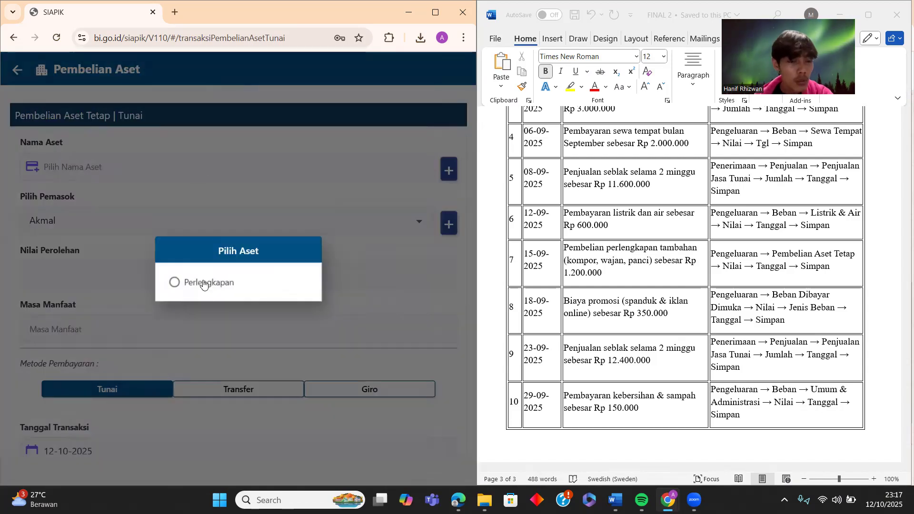
pyautogui.click(204, 283)
pyautogui.scroll(-3, 89, 346)
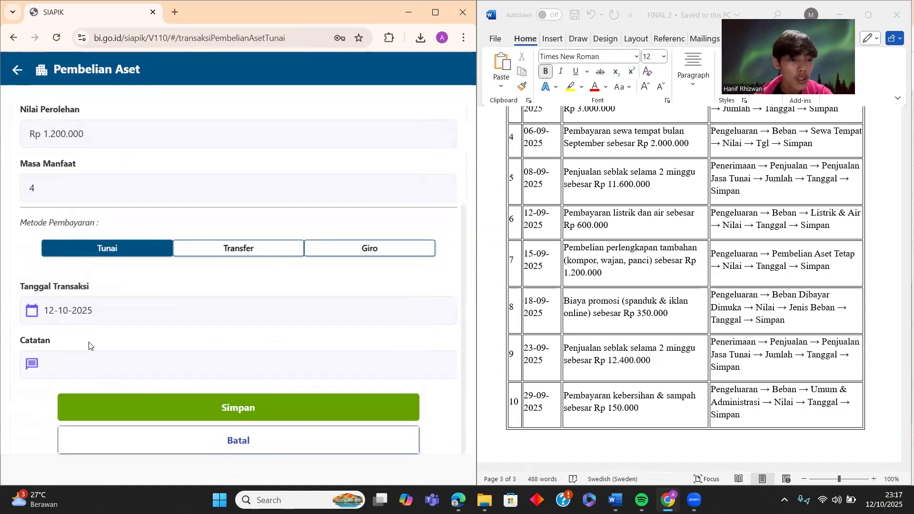
pyautogui.scroll(3, 190, 190)
pyautogui.scroll(-3, 190, 187)
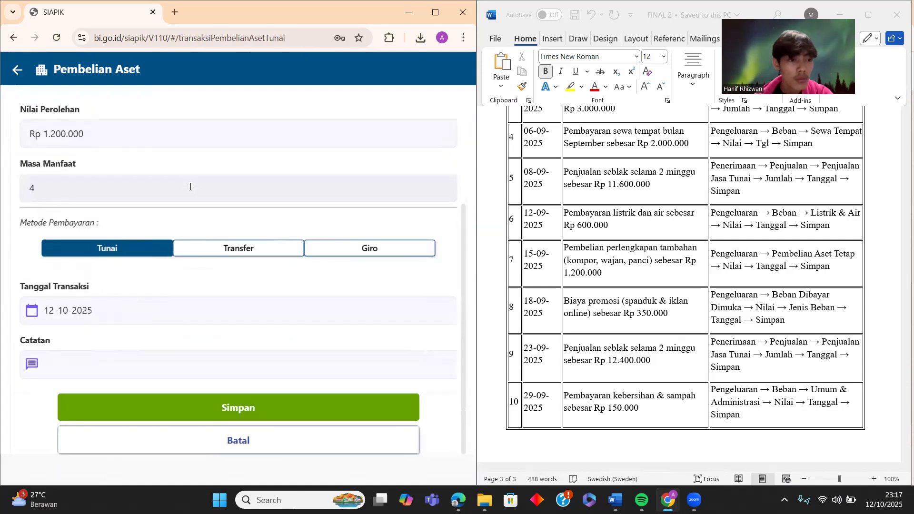
# - Date the purchase 15-09-2025, add the note 'Perlengkapan', and save it
pyautogui.click(129, 318)
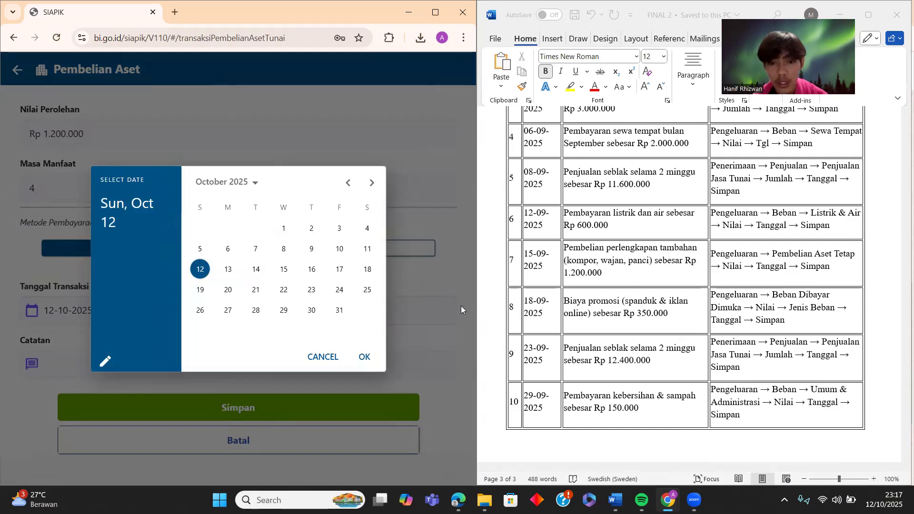
pyautogui.click(348, 183)
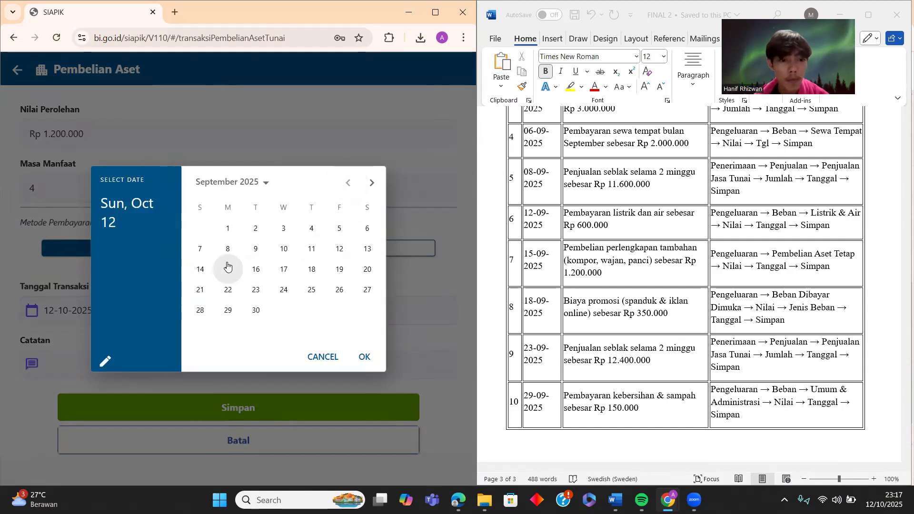
pyautogui.click(229, 270)
pyautogui.click(364, 357)
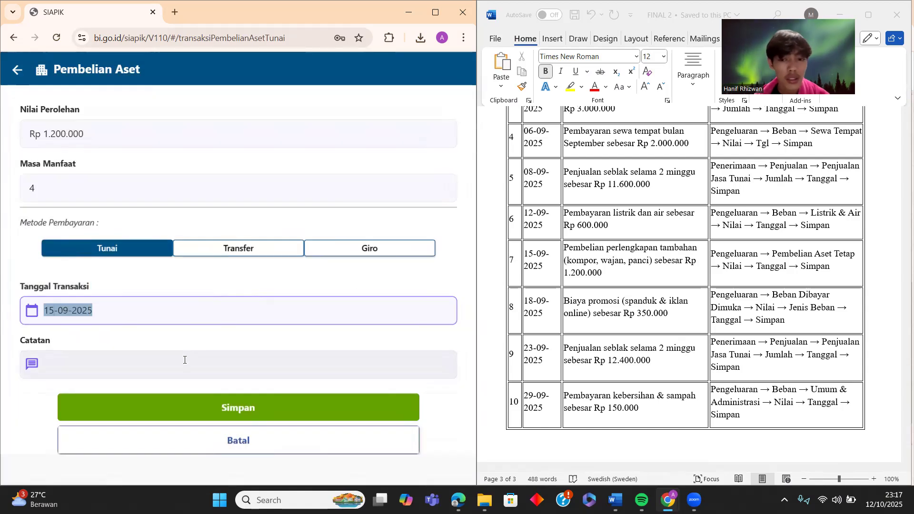
pyautogui.click(185, 360)
pyautogui.write('Pe')
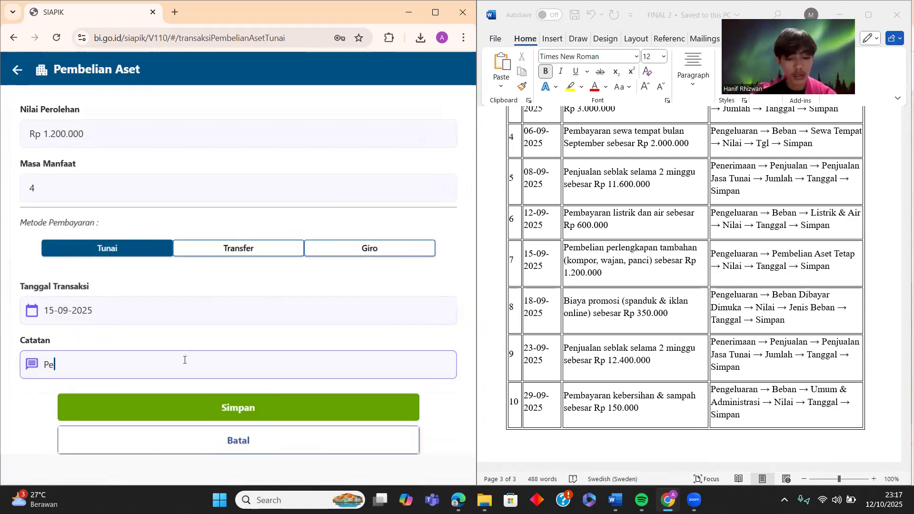
pyautogui.write('rlengkapan')
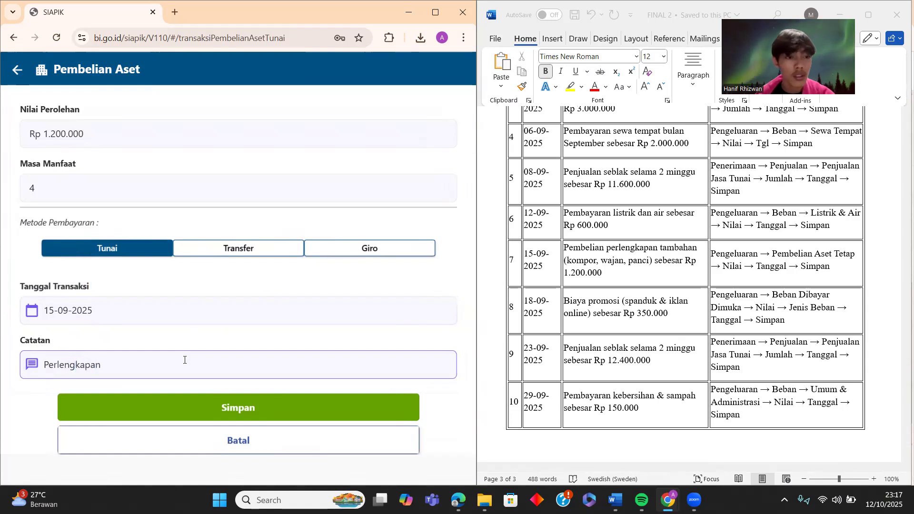
pyautogui.scroll(3, 184, 362)
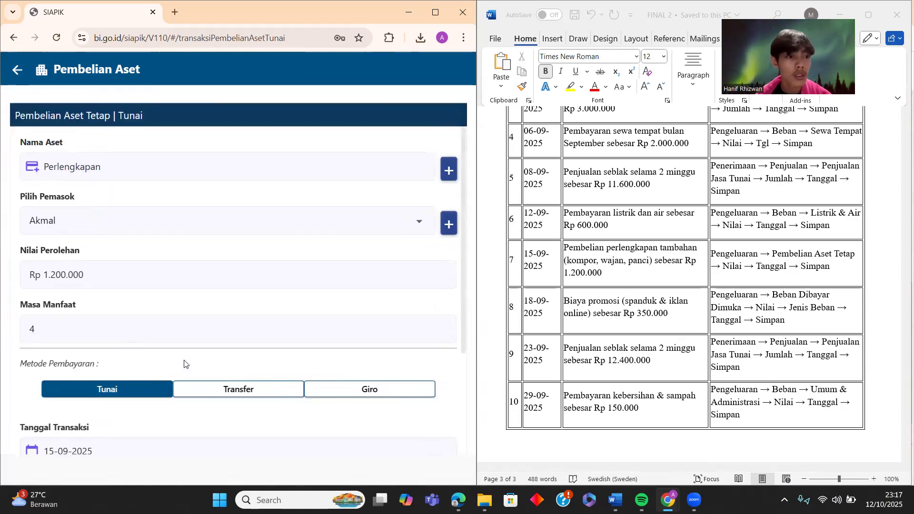
pyautogui.scroll(-3, 148, 357)
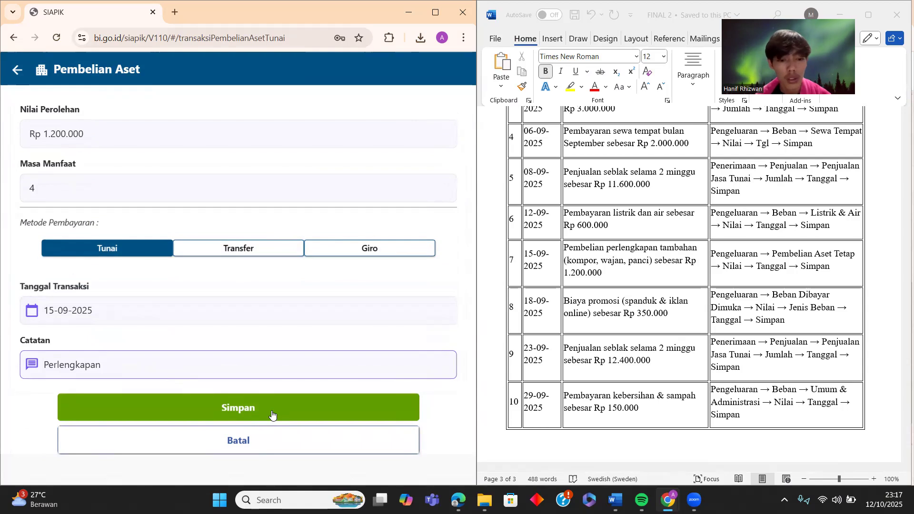
pyautogui.click(272, 412)
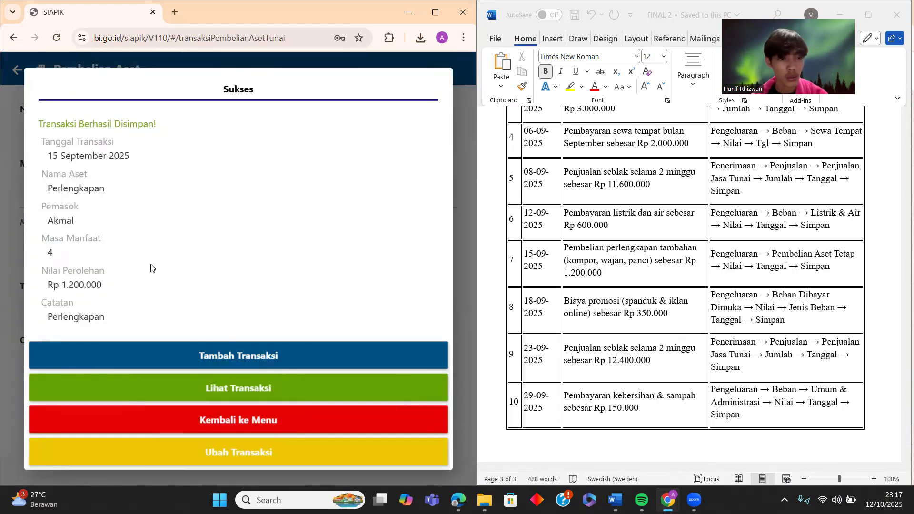
# - Go from the transaction menu to the prepaid expense (Beban Dibayar Di Muka) form
pyautogui.click(289, 427)
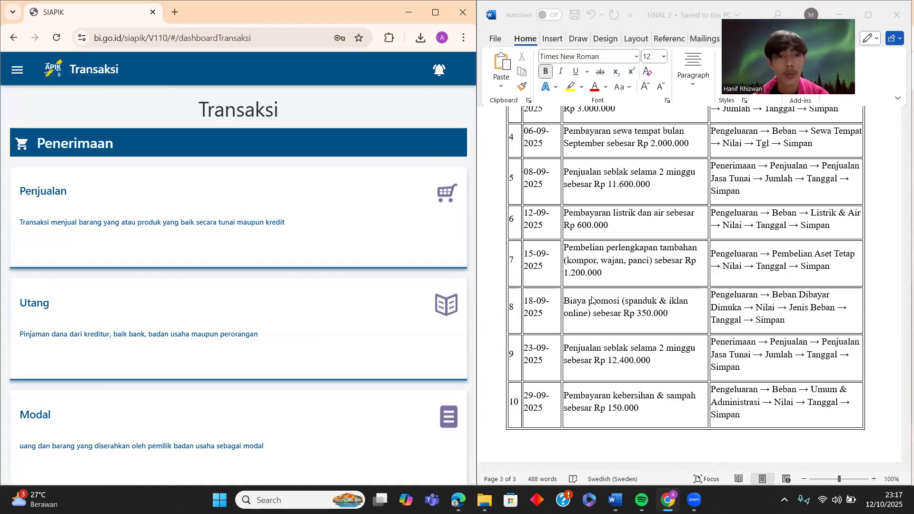
pyautogui.scroll(-15, 224, 301)
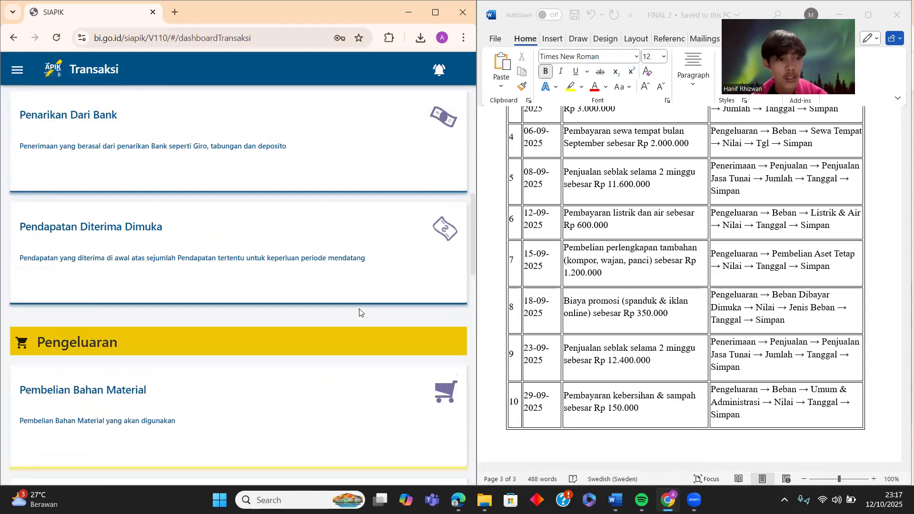
pyautogui.scroll(-2, 152, 339)
pyautogui.scroll(-2, 152, 339)
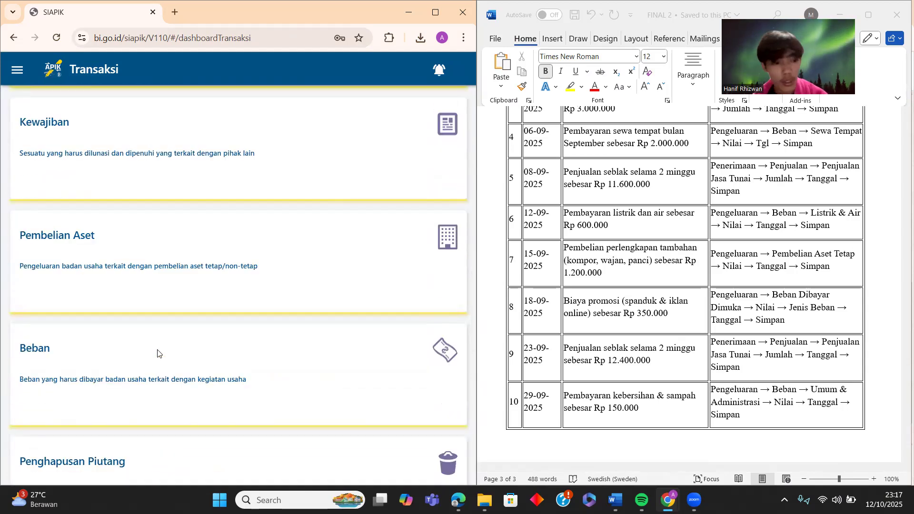
pyautogui.scroll(-9, 158, 353)
pyautogui.scroll(-5, 158, 353)
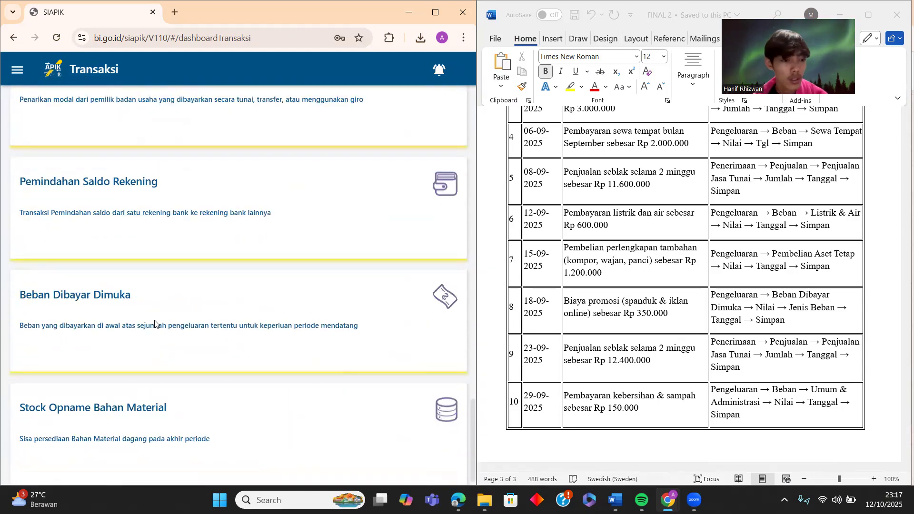
pyautogui.click(155, 320)
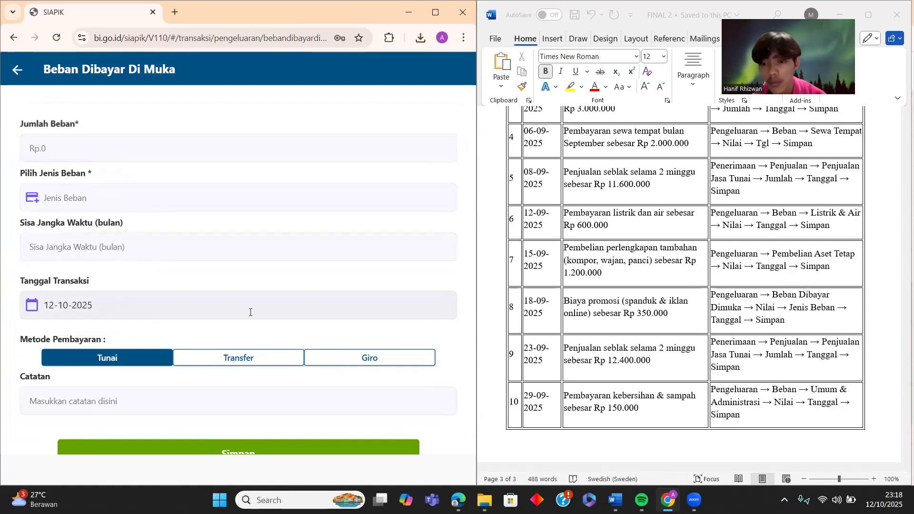
# - Enter an expense of 350.000, type Beban Lain, with 1 month remaining term
pyautogui.click(139, 152)
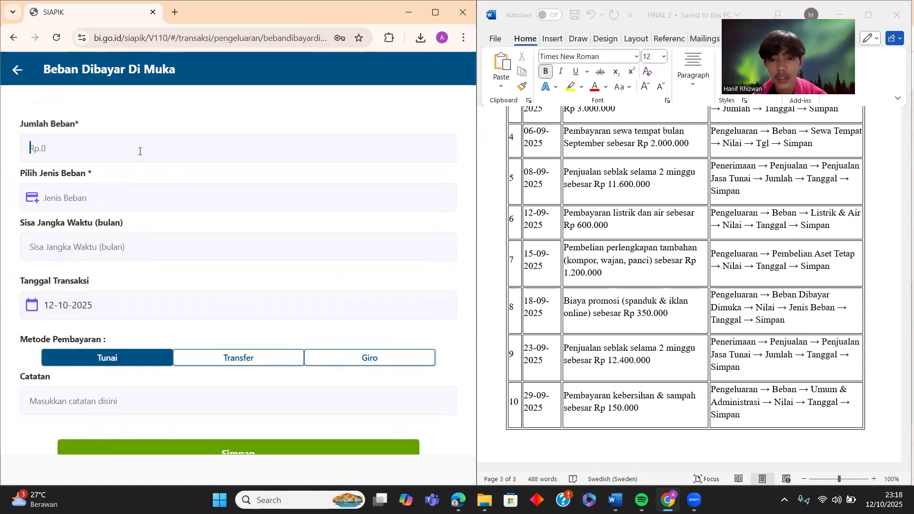
pyautogui.write('350.000')
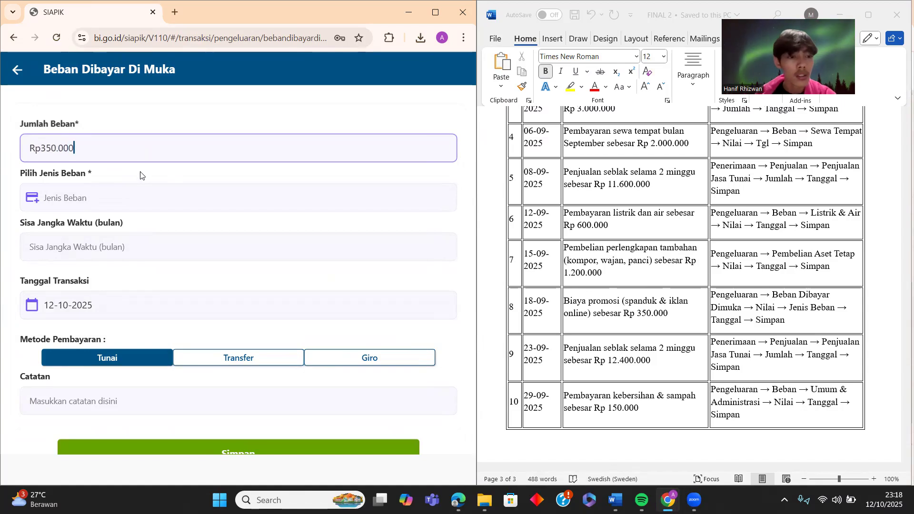
pyautogui.click(141, 198)
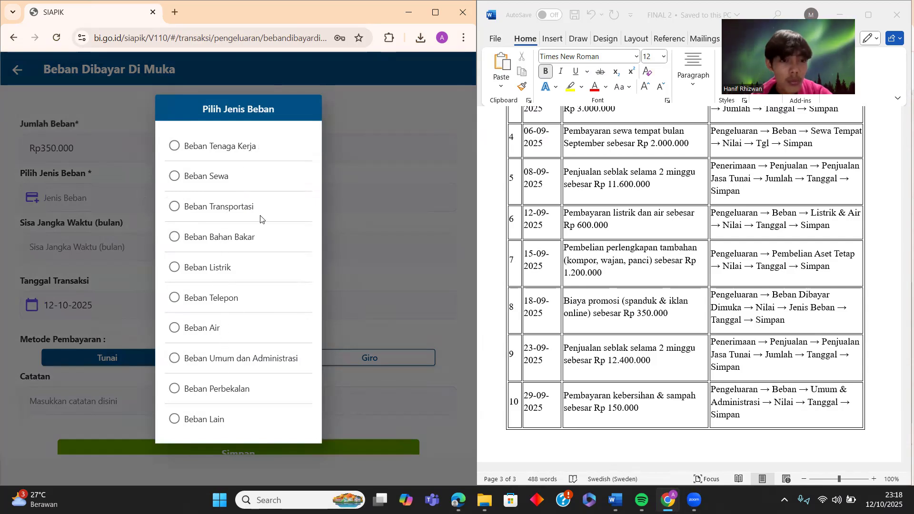
pyautogui.click(210, 419)
pyautogui.click(182, 248)
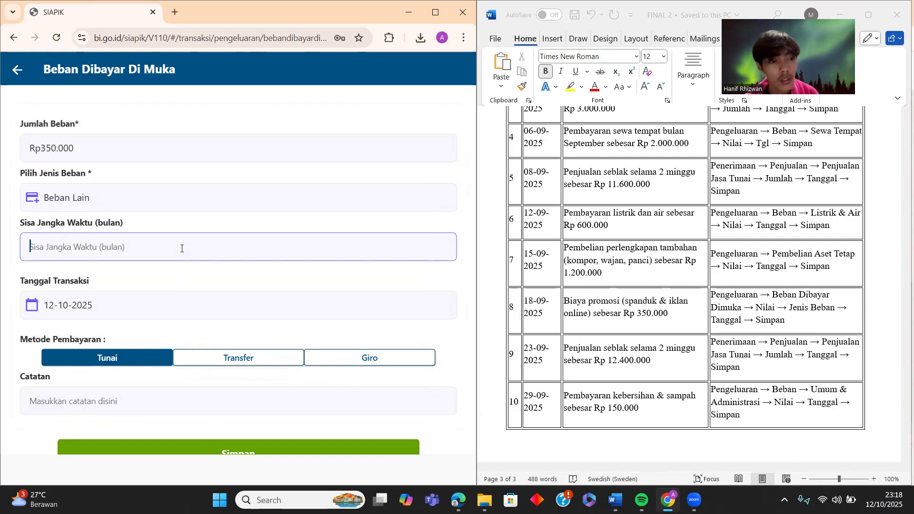
pyautogui.write('1')
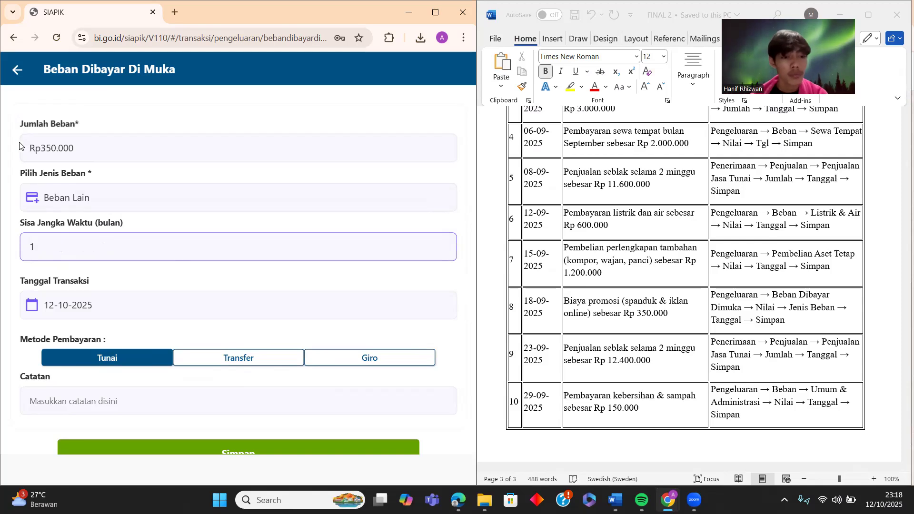
# - Date it 18-09-2025, add the note 'Biaya promosi', and save the prepaid expense
pyautogui.click(176, 299)
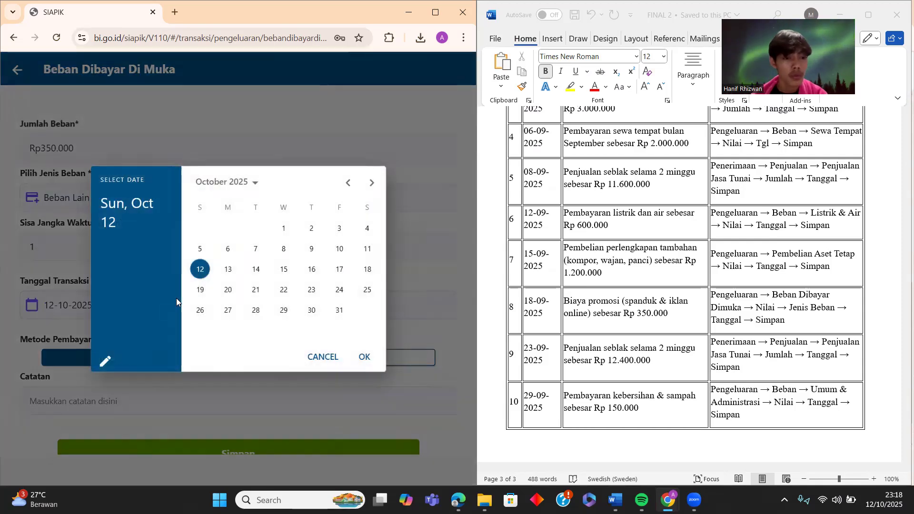
pyautogui.click(347, 183)
pyautogui.click(312, 270)
pyautogui.click(364, 358)
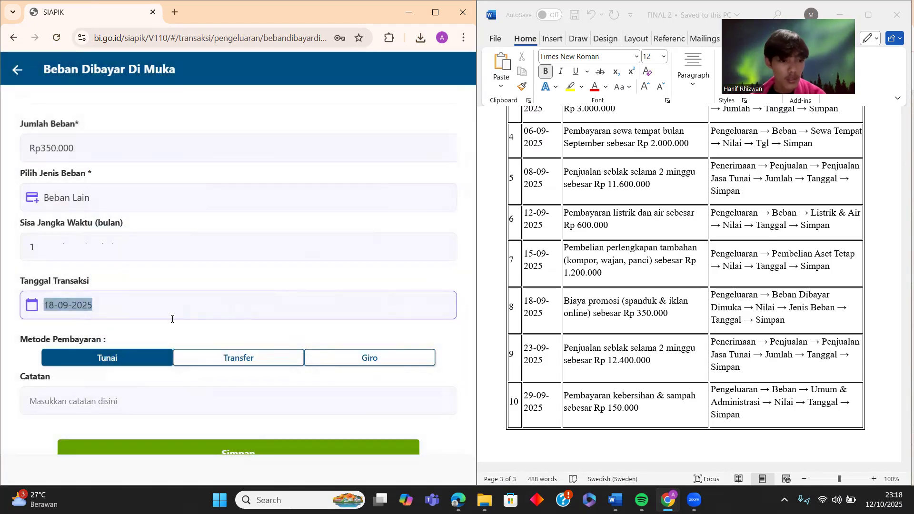
pyautogui.scroll(-2, 172, 319)
pyautogui.click(144, 336)
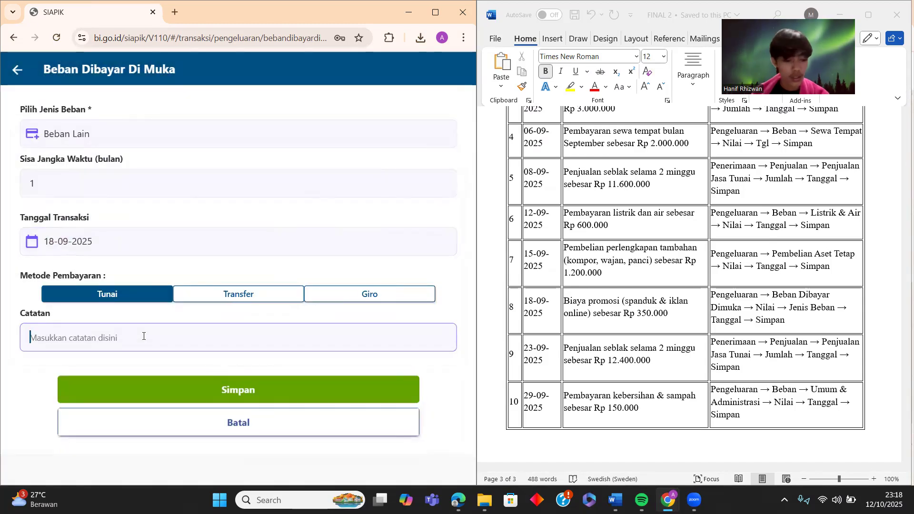
pyautogui.write('Biaya p')
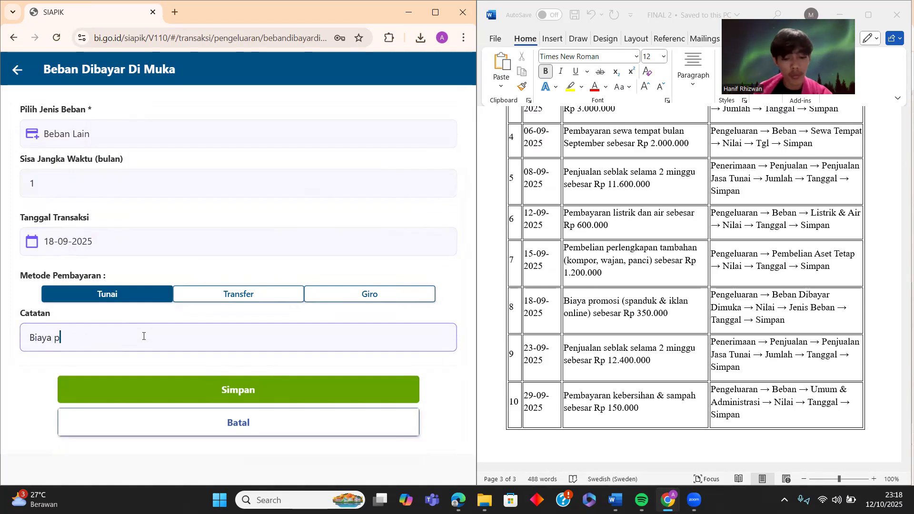
pyautogui.write('romosi')
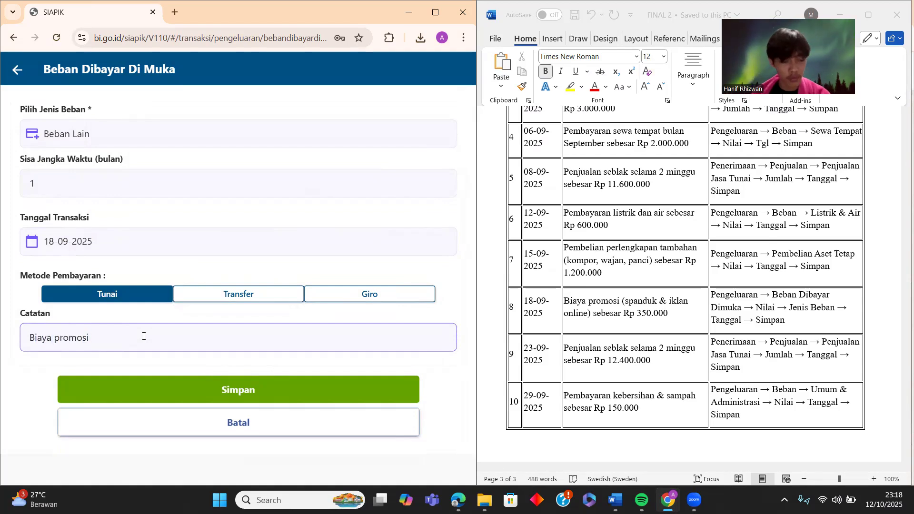
pyautogui.click(178, 393)
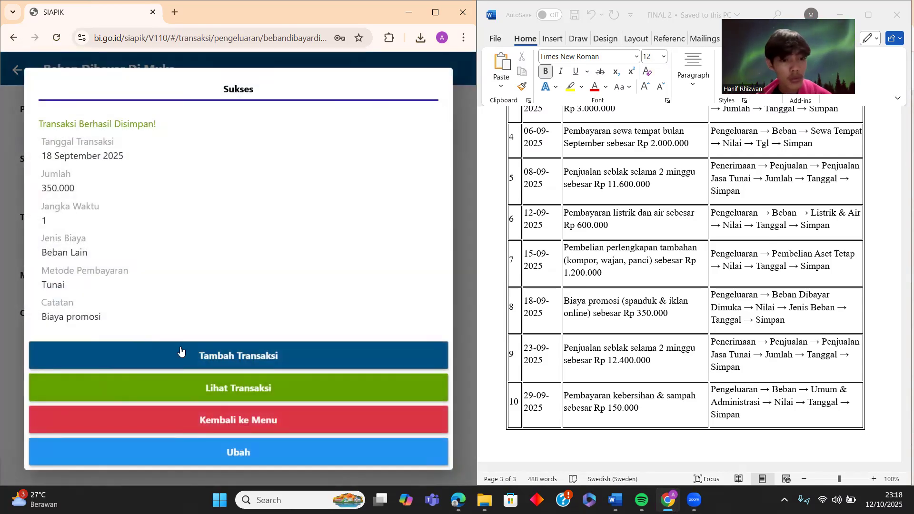
# - Close the Sukses summary and open the Penjualan card from the Transaksi dashboard
pyautogui.click(232, 417)
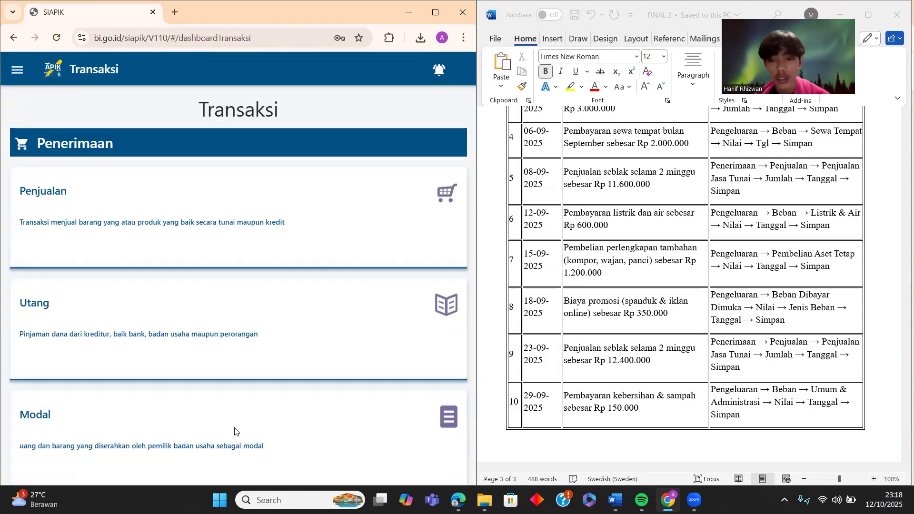
pyautogui.scroll(-3, 594, 382)
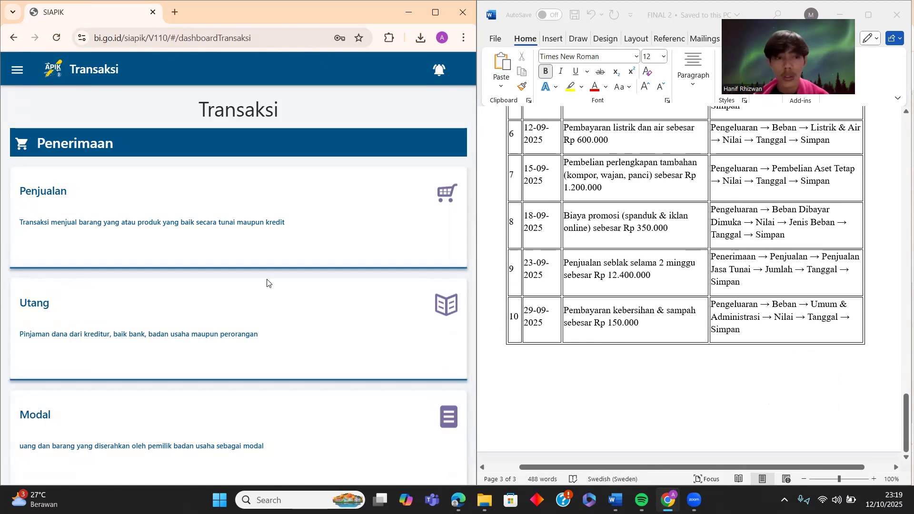
pyautogui.click(196, 206)
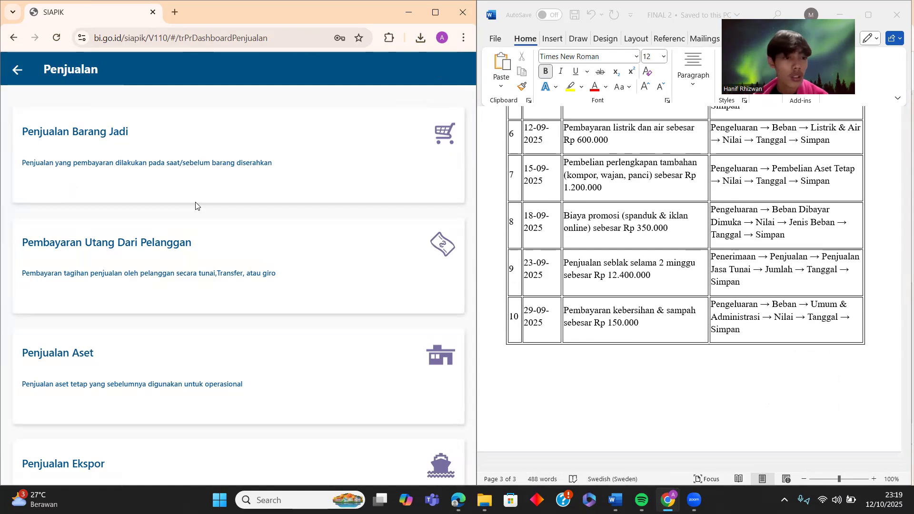
# - Start a Penjualan Barang Jadi sale with method Tunai, dated 23-09-2025
pyautogui.scroll(-1, 192, 215)
pyautogui.scroll(1, 190, 216)
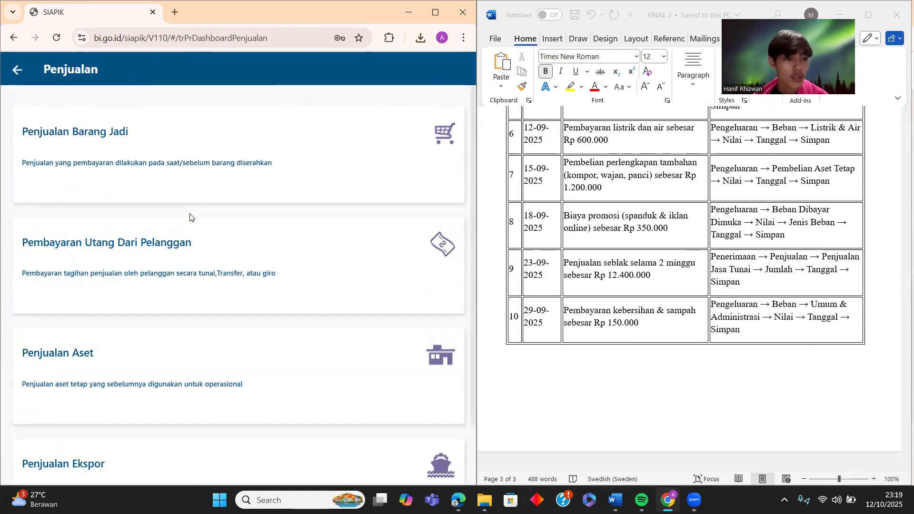
pyautogui.click(266, 162)
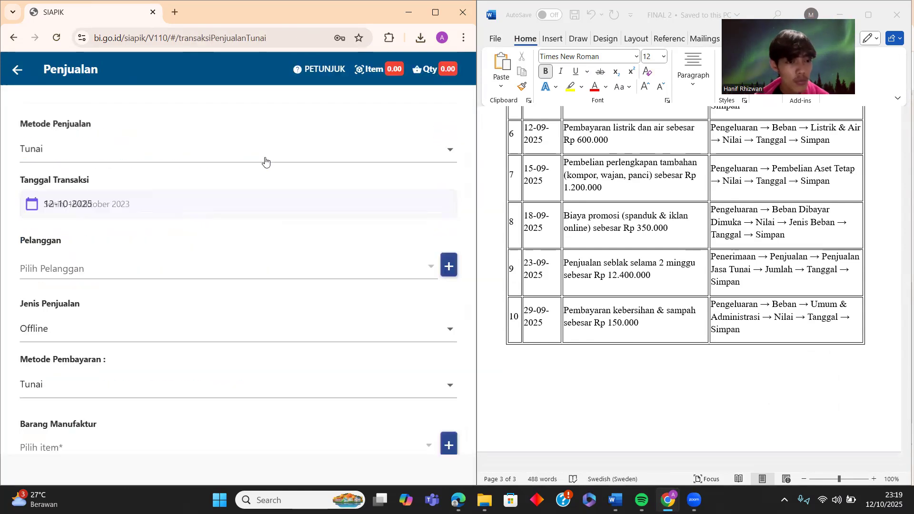
pyautogui.click(309, 156)
pyautogui.click(308, 156)
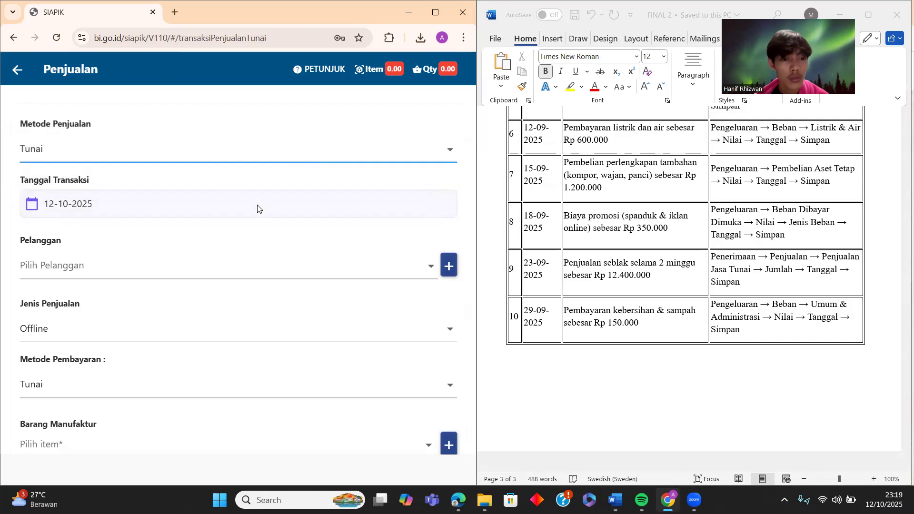
pyautogui.click(258, 209)
pyautogui.click(347, 185)
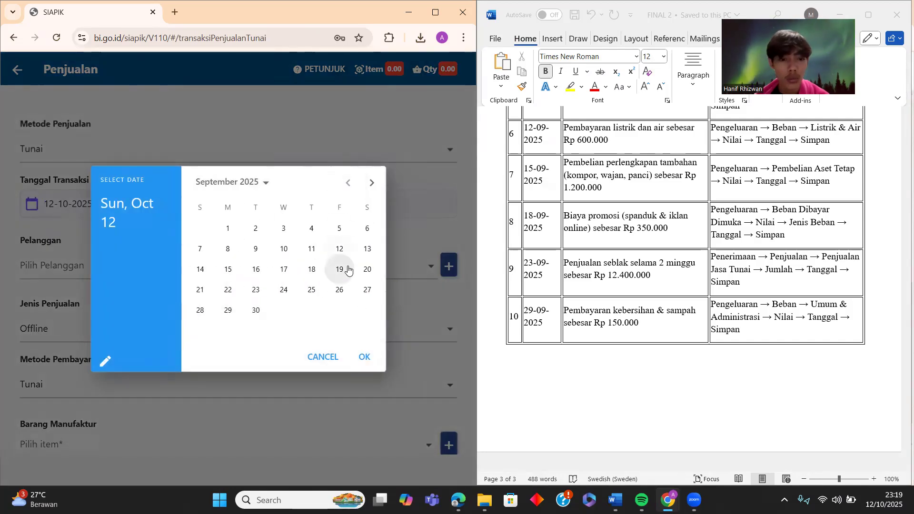
pyautogui.click(256, 289)
pyautogui.click(365, 357)
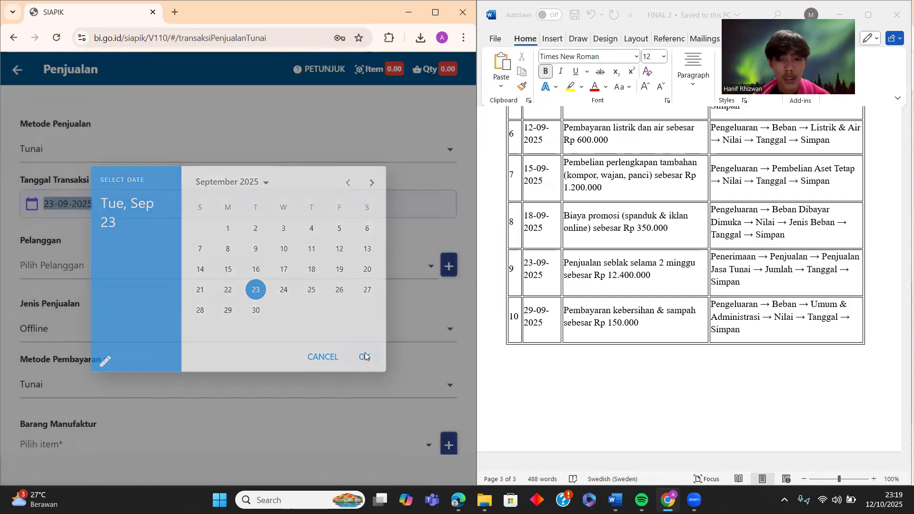
# - Choose the existing customer, Offline sales type and Tunai payment
pyautogui.click(333, 270)
pyautogui.click(170, 270)
pyautogui.click(147, 339)
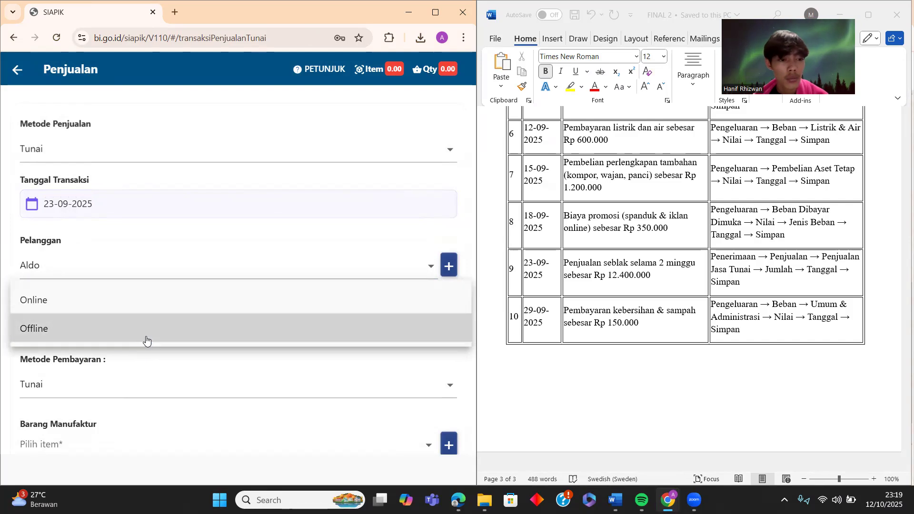
pyautogui.click(151, 327)
pyautogui.scroll(-2, 152, 334)
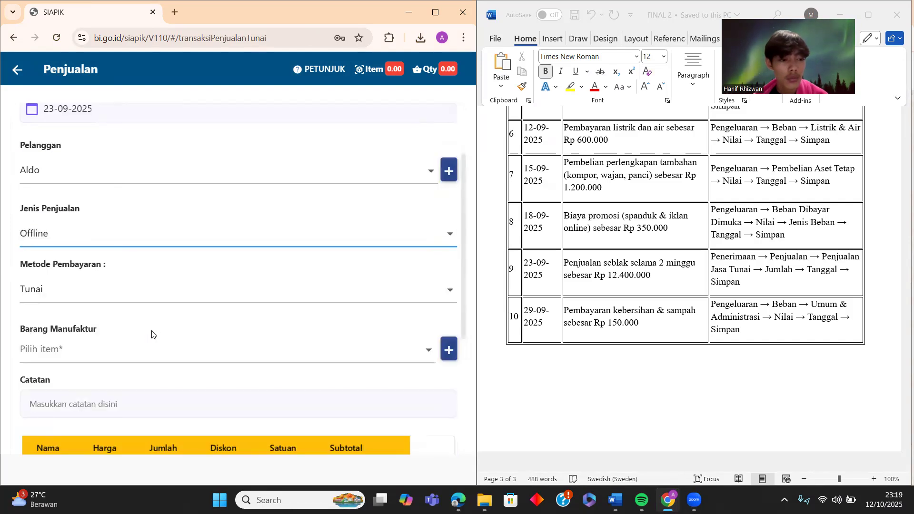
pyautogui.click(183, 288)
pyautogui.click(186, 303)
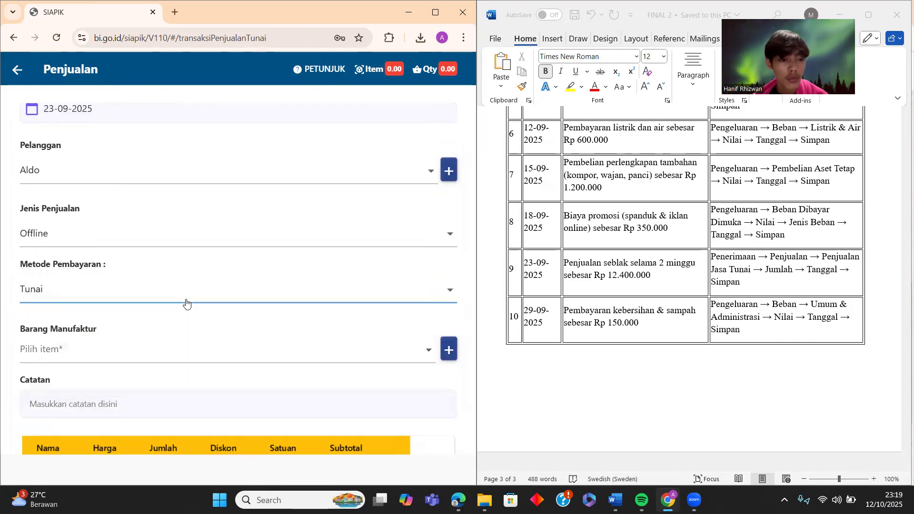
# - Add one Seblak item with quantity 1 to the sale
pyautogui.click(139, 353)
pyautogui.click(138, 352)
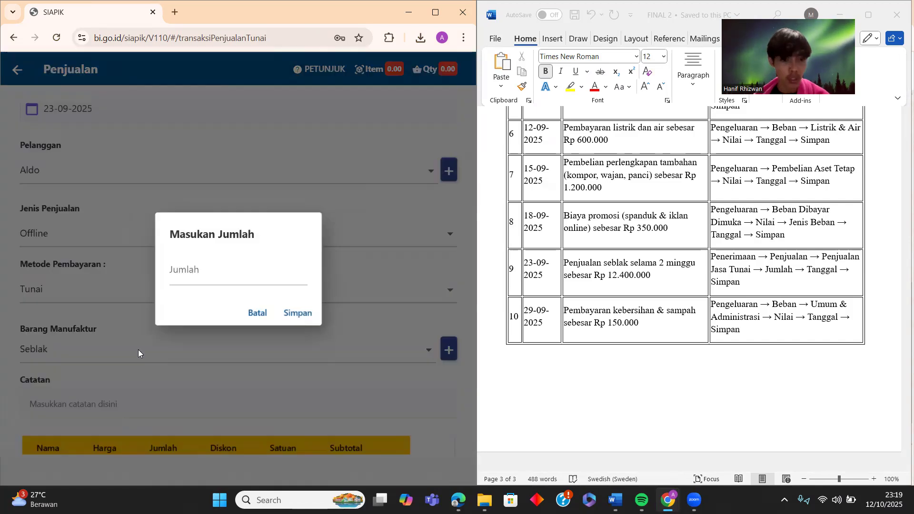
pyautogui.click(255, 260)
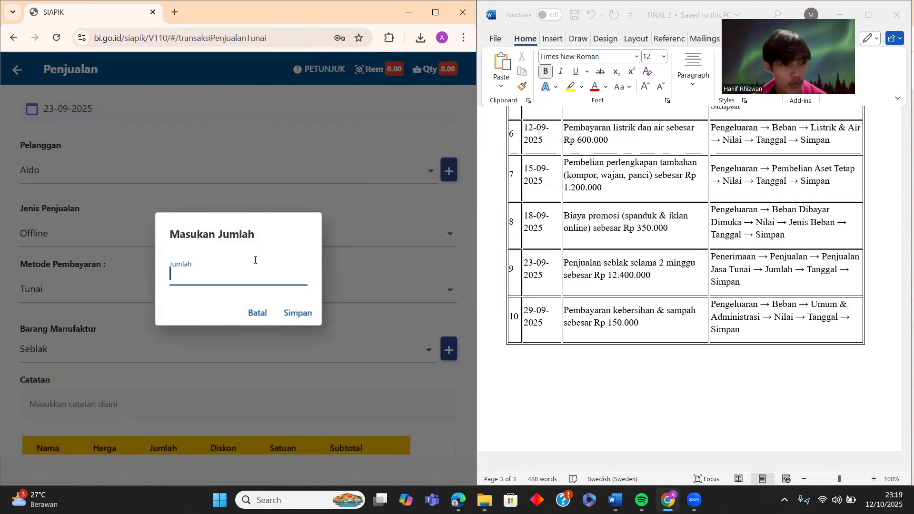
pyautogui.write('1')
pyautogui.click(292, 313)
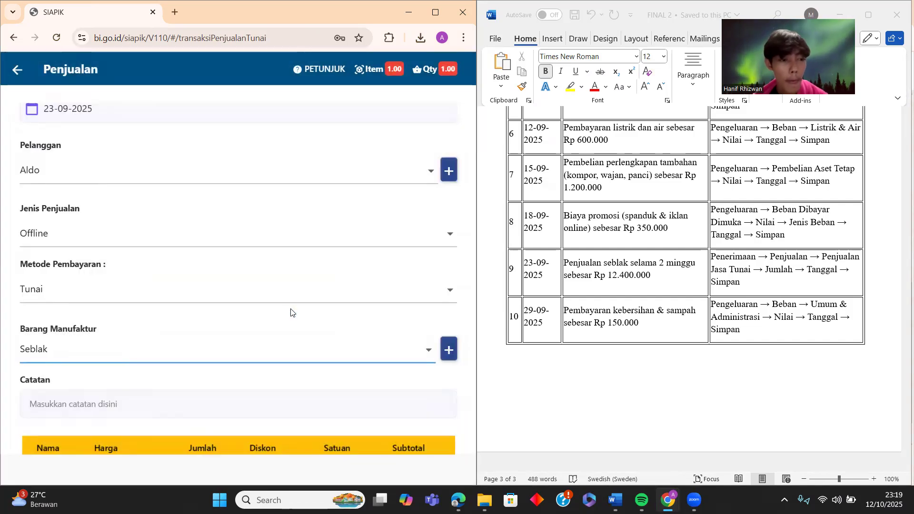
pyautogui.scroll(-3, 291, 313)
pyautogui.scroll(4, 281, 305)
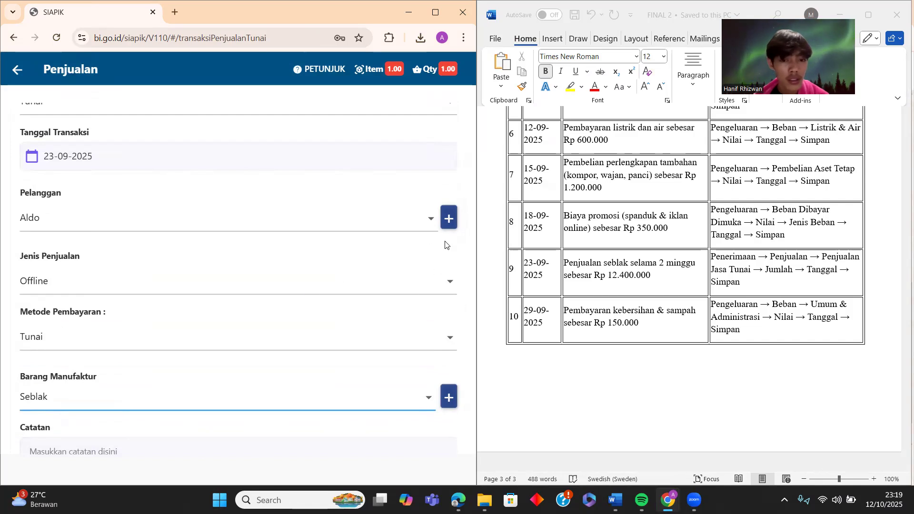
# - Create a new customer with name, city address and phone number, and select it on the sale
pyautogui.click(448, 219)
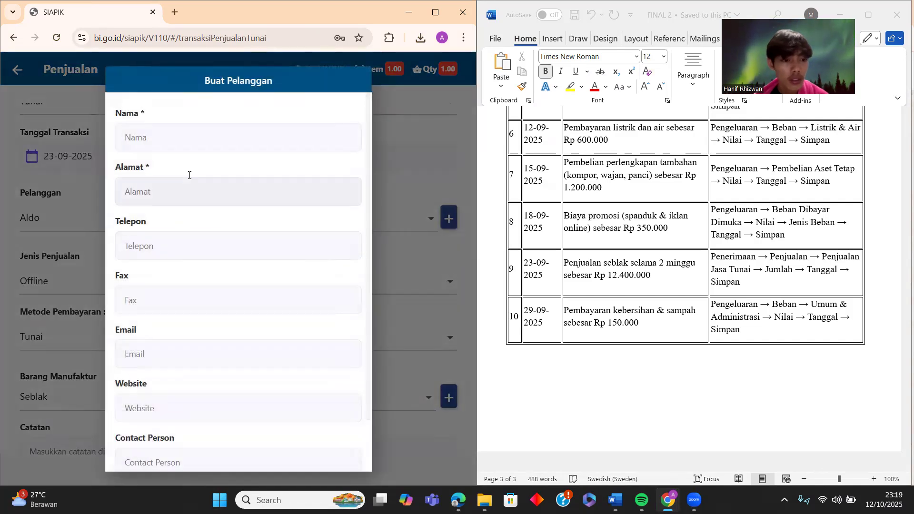
pyautogui.click(191, 146)
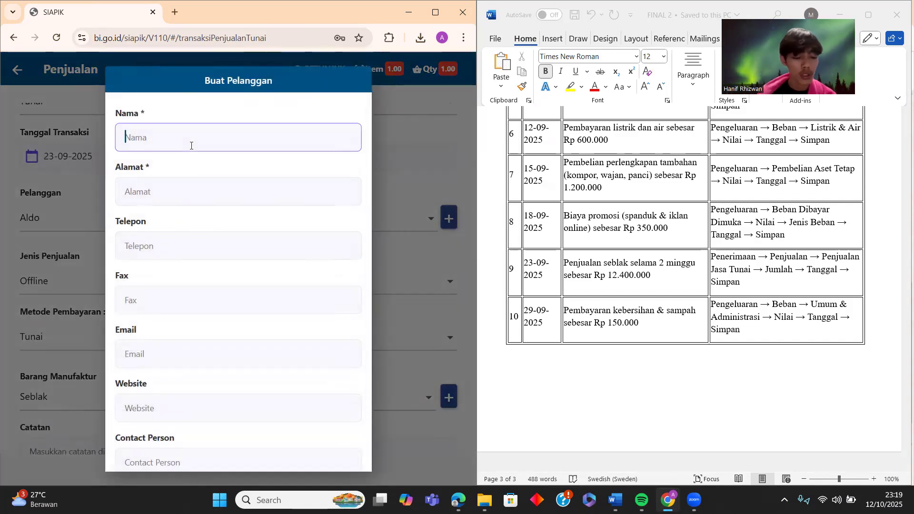
pyautogui.write('Saka')
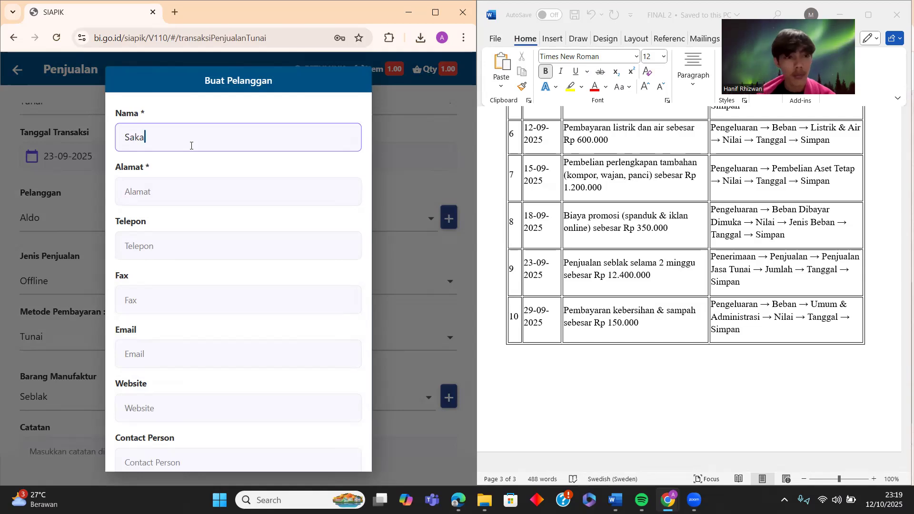
pyautogui.click(189, 203)
pyautogui.write('M')
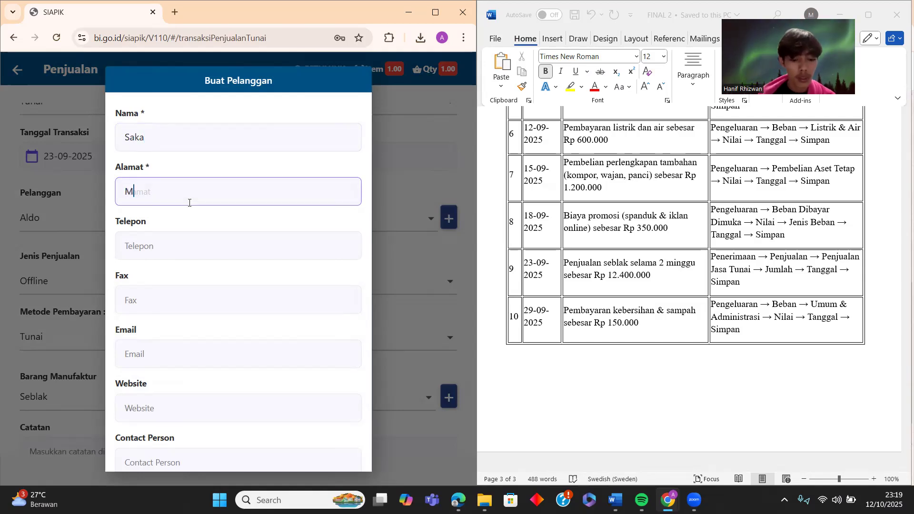
pyautogui.write('edan')
pyautogui.click(194, 242)
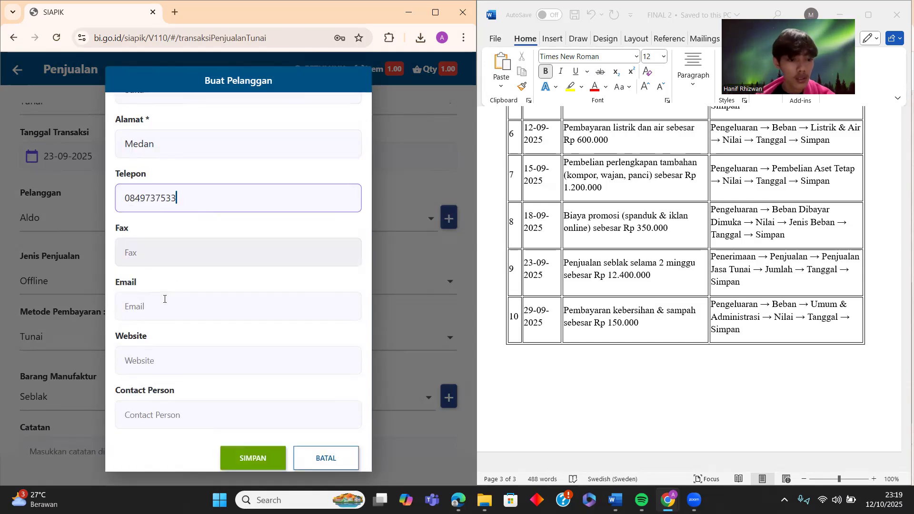
pyautogui.scroll(-1, 164, 300)
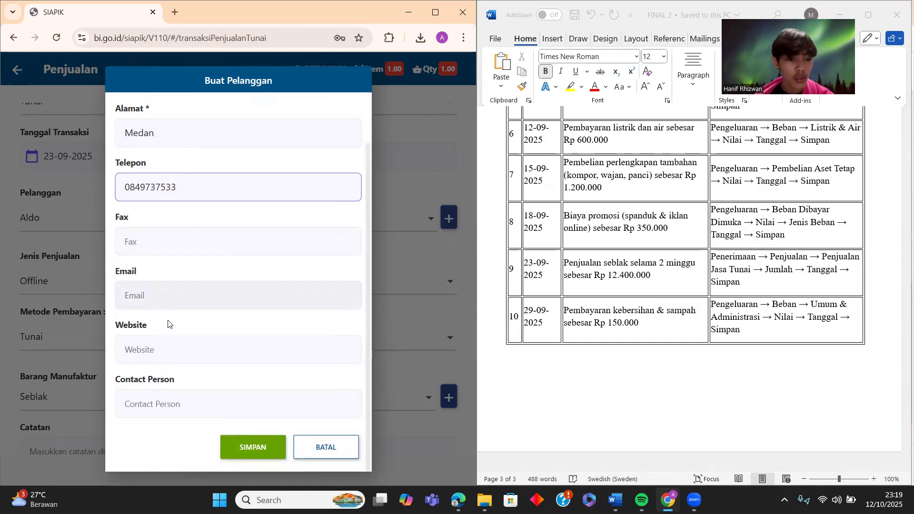
pyautogui.click(238, 458)
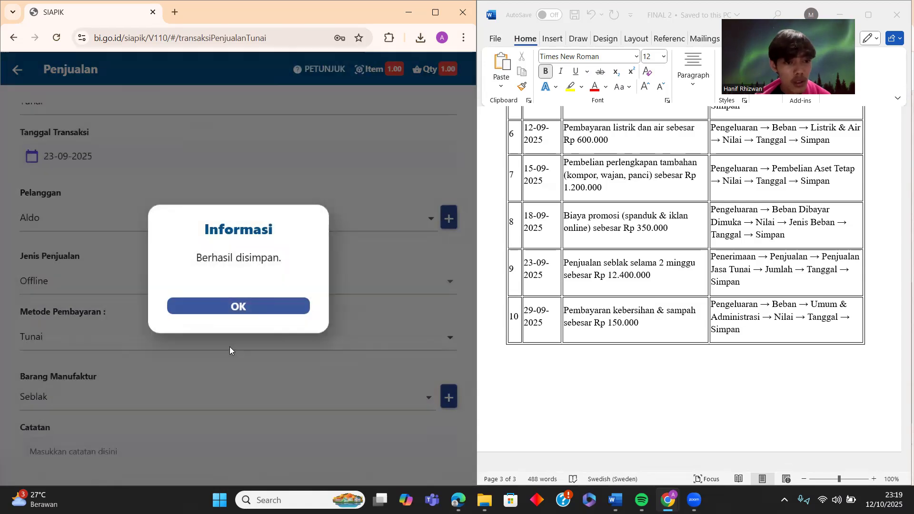
pyautogui.click(261, 302)
pyautogui.click(184, 232)
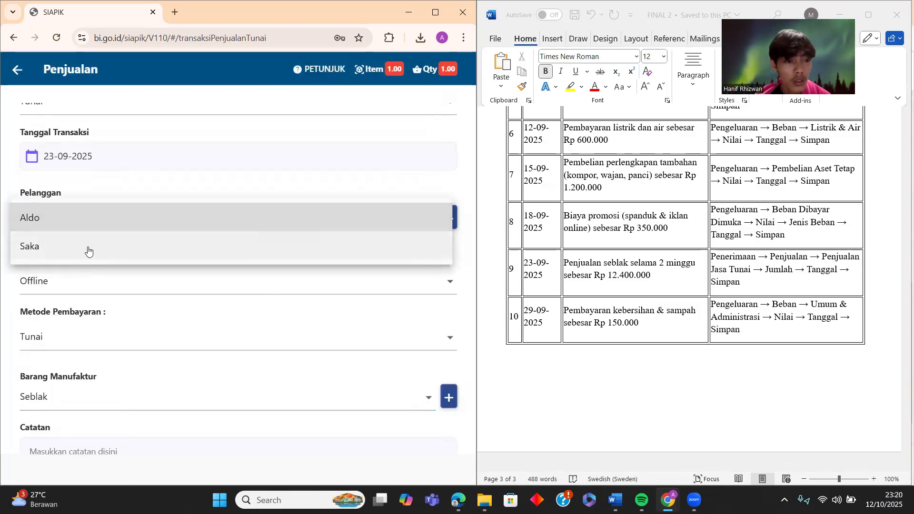
pyautogui.click(90, 248)
pyautogui.scroll(-4, 121, 210)
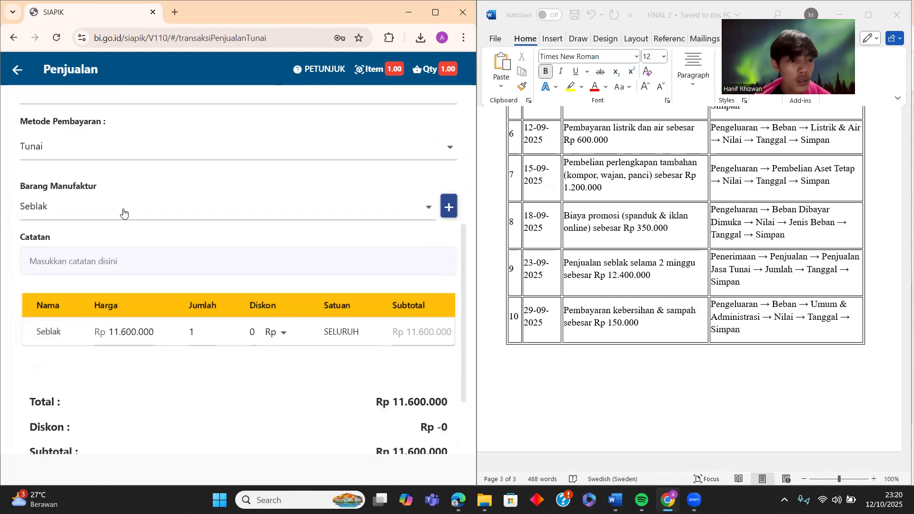
pyautogui.click(450, 206)
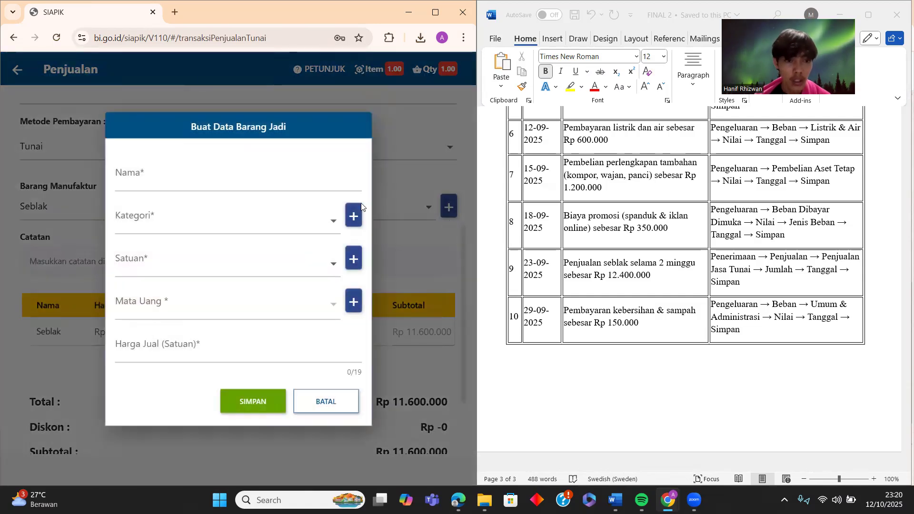
pyautogui.click(243, 177)
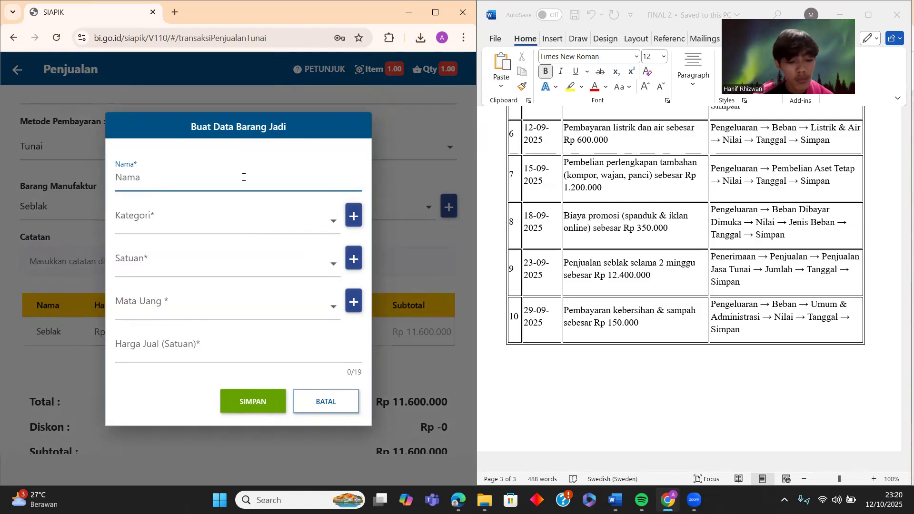
pyautogui.write('SEBLAK')
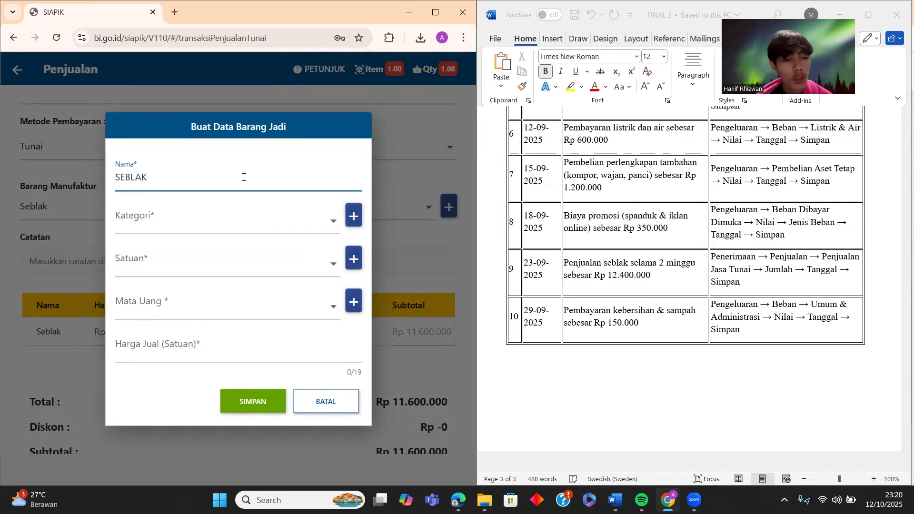
pyautogui.click(253, 218)
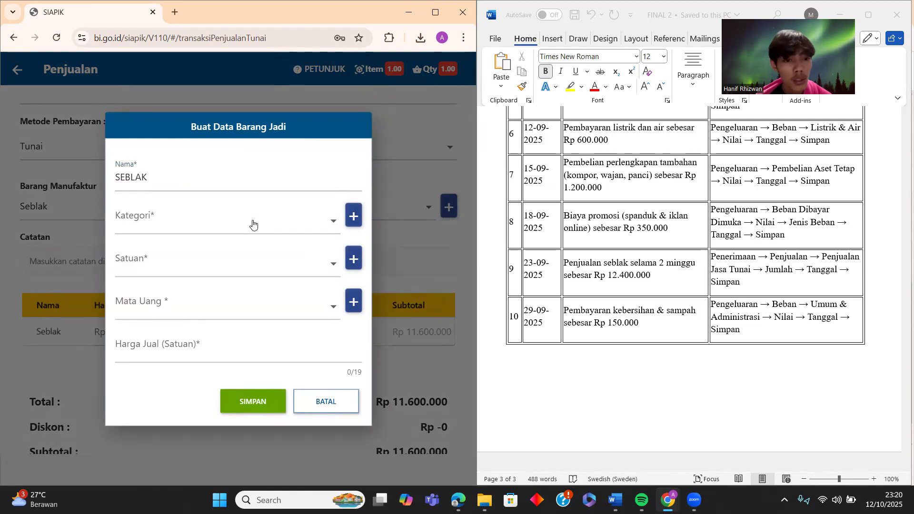
pyautogui.click(148, 248)
pyautogui.click(202, 265)
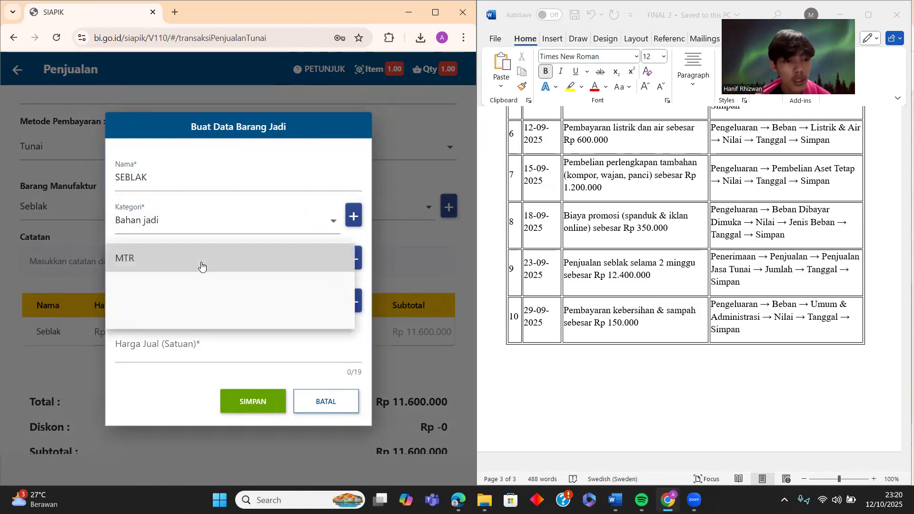
pyautogui.click(125, 314)
pyautogui.click(158, 270)
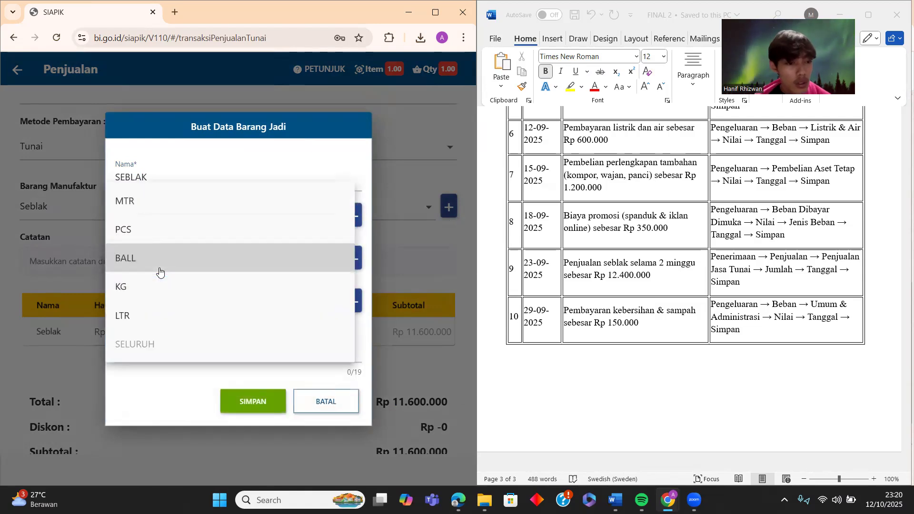
pyautogui.click(151, 353)
pyautogui.click(196, 308)
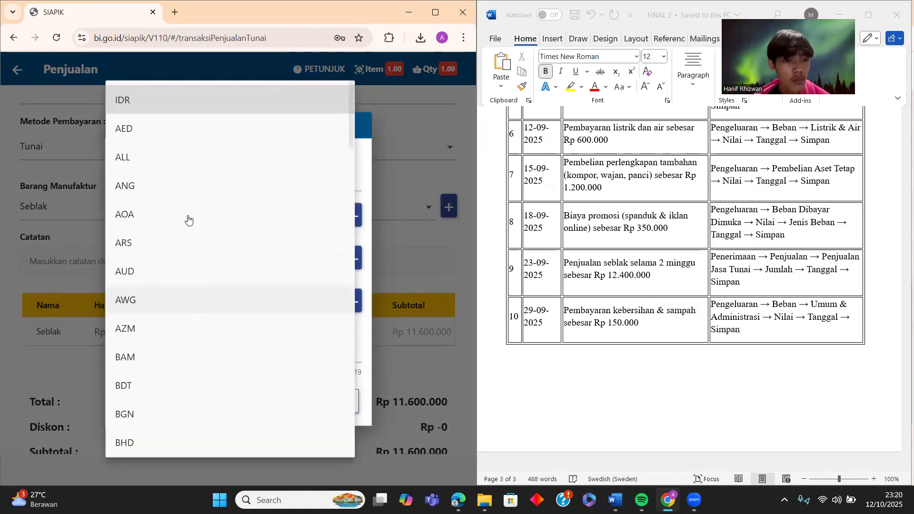
pyautogui.click(195, 94)
pyautogui.click(162, 337)
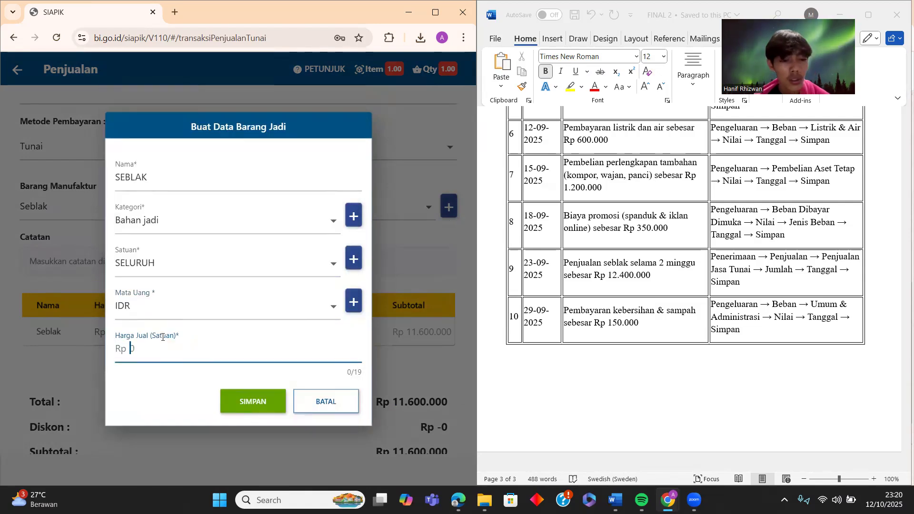
pyautogui.write('12.400.000')
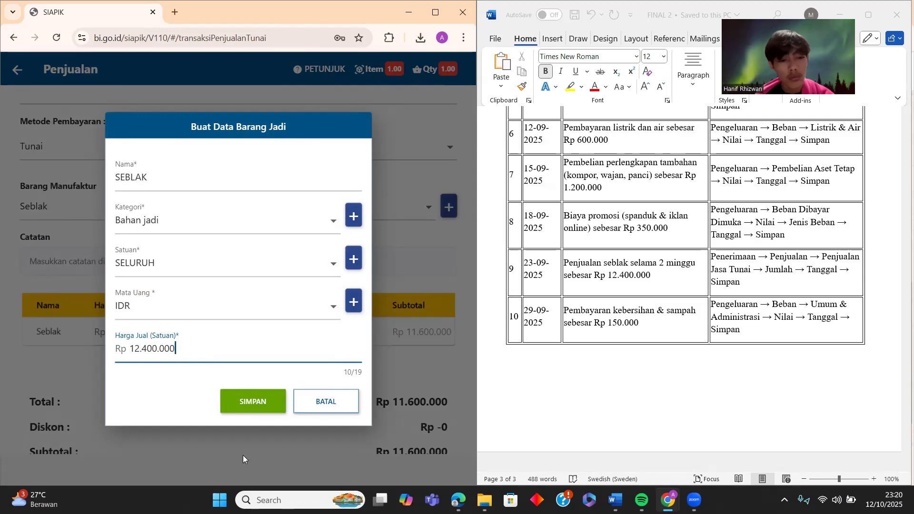
pyautogui.click(258, 408)
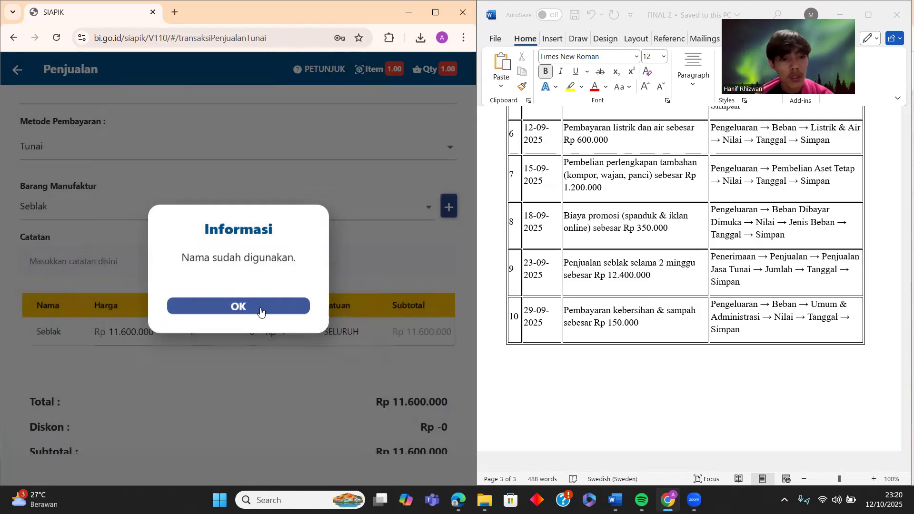
pyautogui.click(260, 312)
pyautogui.click(380, 208)
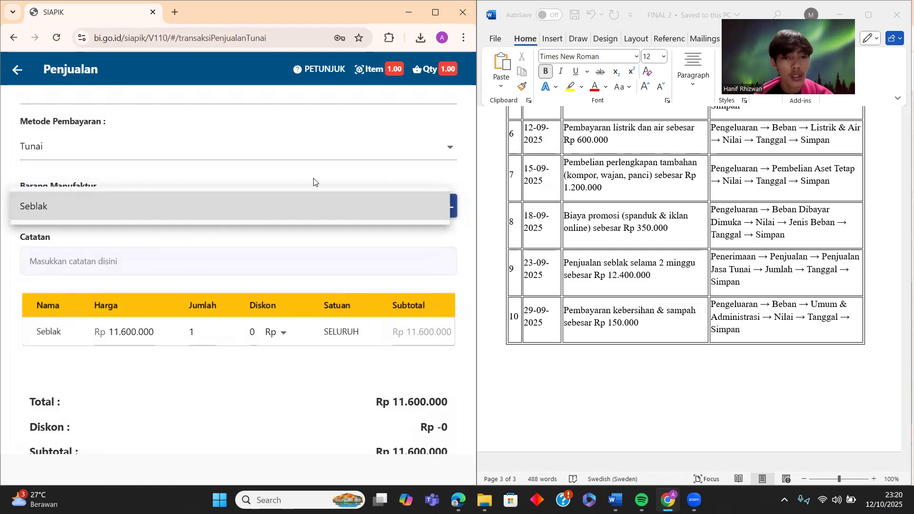
# - Create the finished good 'Penjualan seblak': Bahan jadi, unit SELURUH, IDR, price Rp 12.400.000
pyautogui.click(451, 167)
pyautogui.click(449, 207)
pyautogui.click(286, 173)
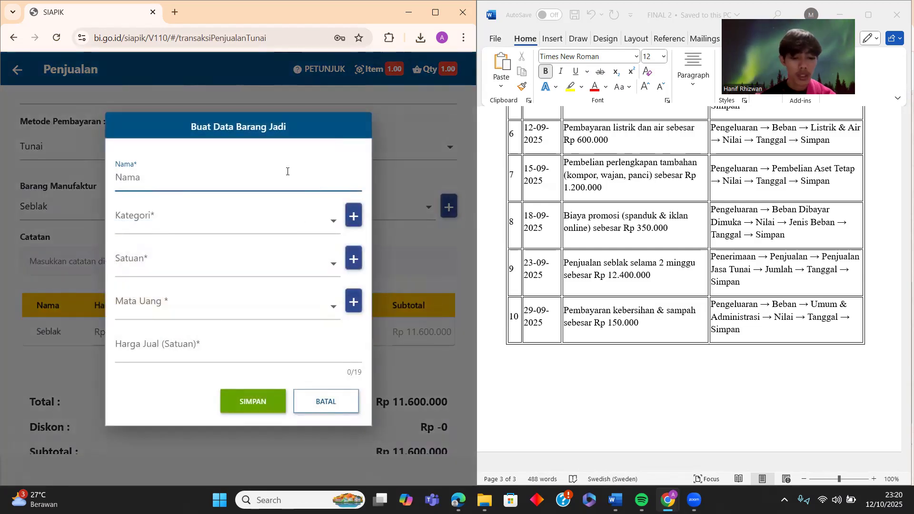
pyautogui.write('Penj')
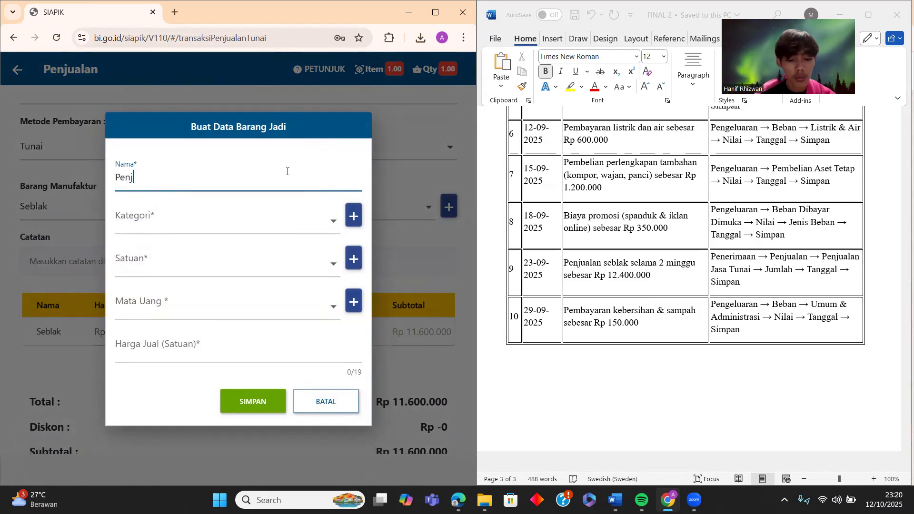
pyautogui.write('ualan seblak')
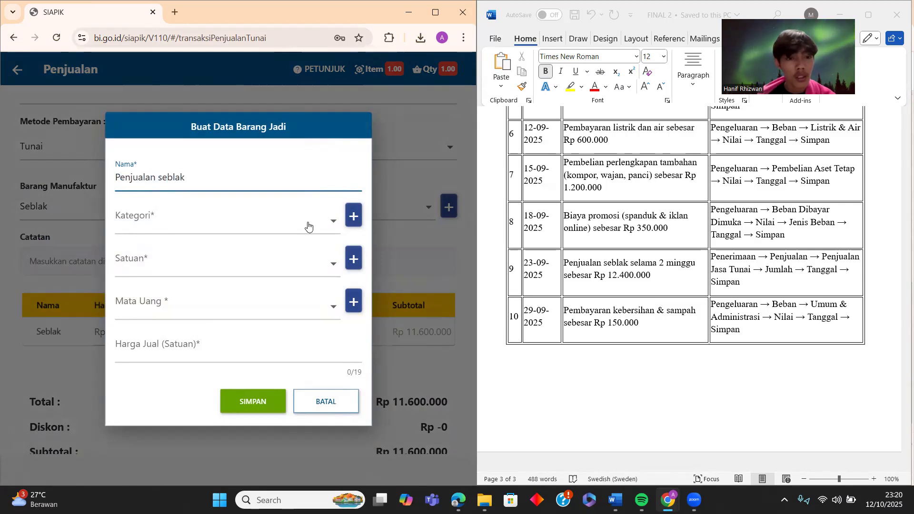
pyautogui.click(308, 226)
pyautogui.click(168, 244)
pyautogui.click(178, 266)
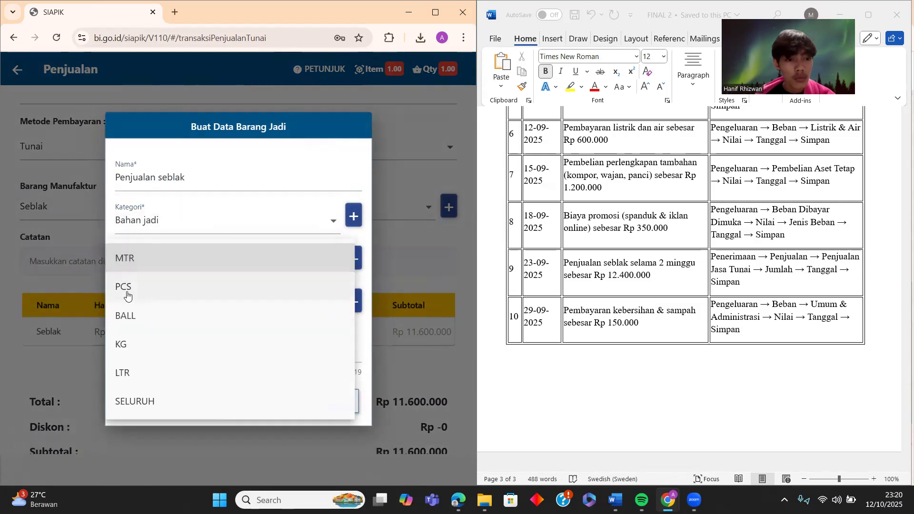
pyautogui.click(145, 399)
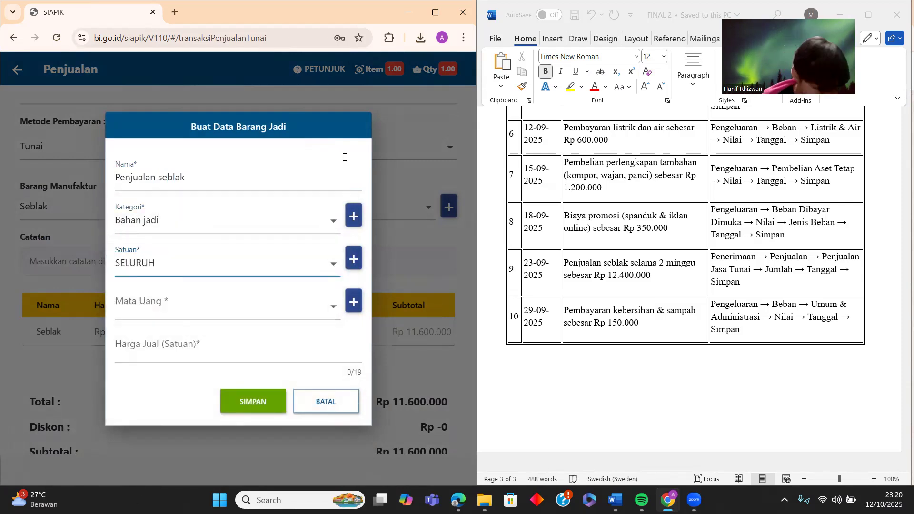
pyautogui.click(278, 305)
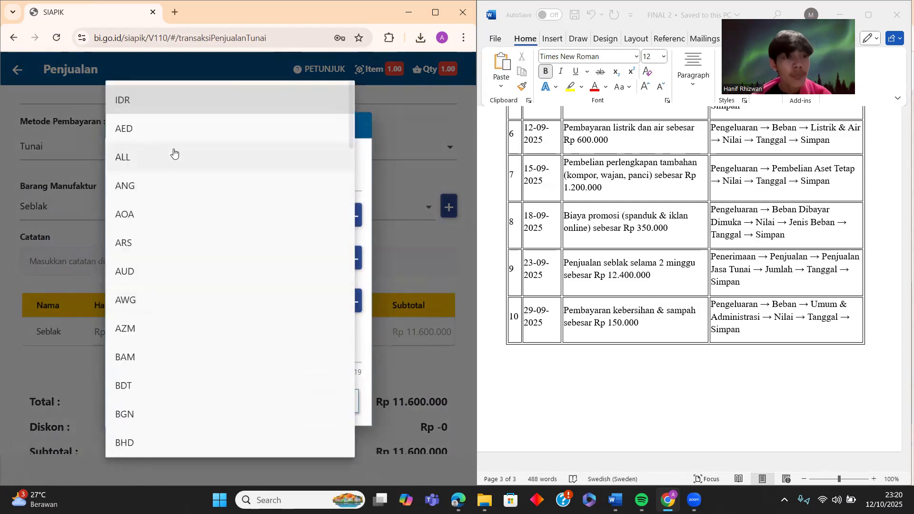
pyautogui.click(181, 105)
pyautogui.click(180, 357)
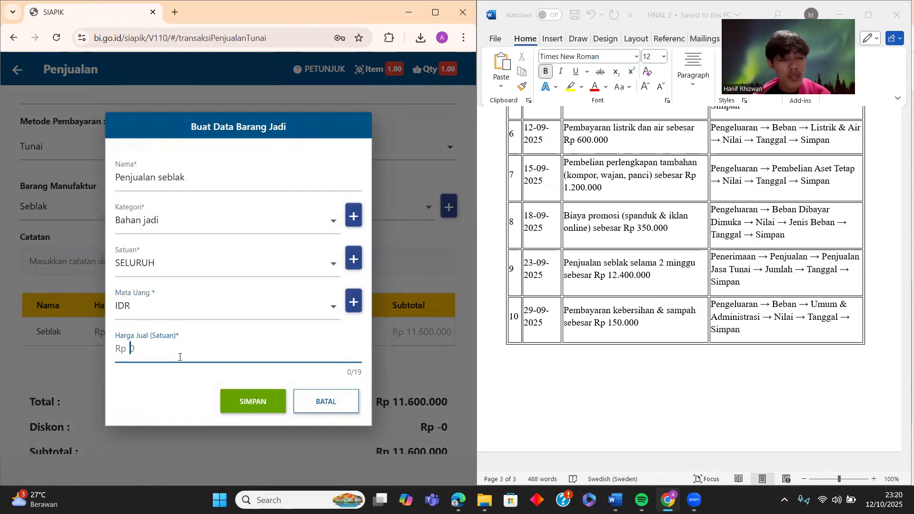
pyautogui.write('12')
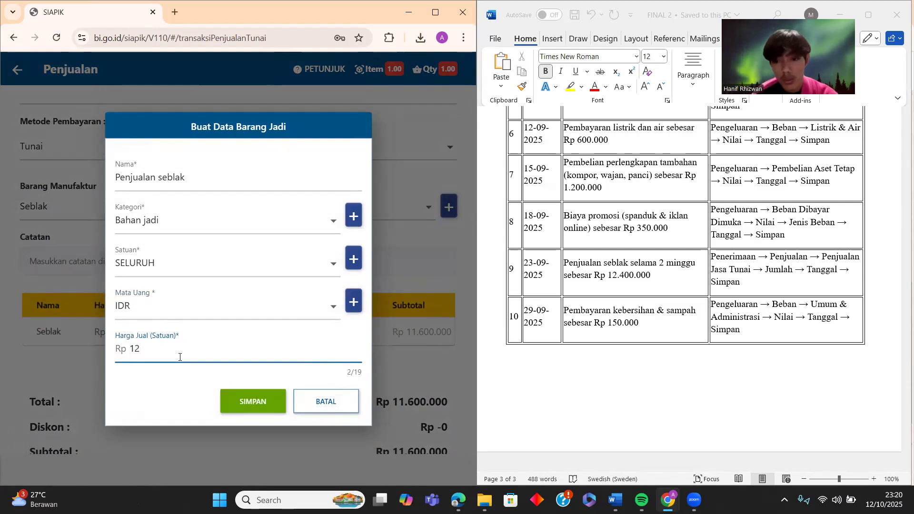
pyautogui.write('.400.000')
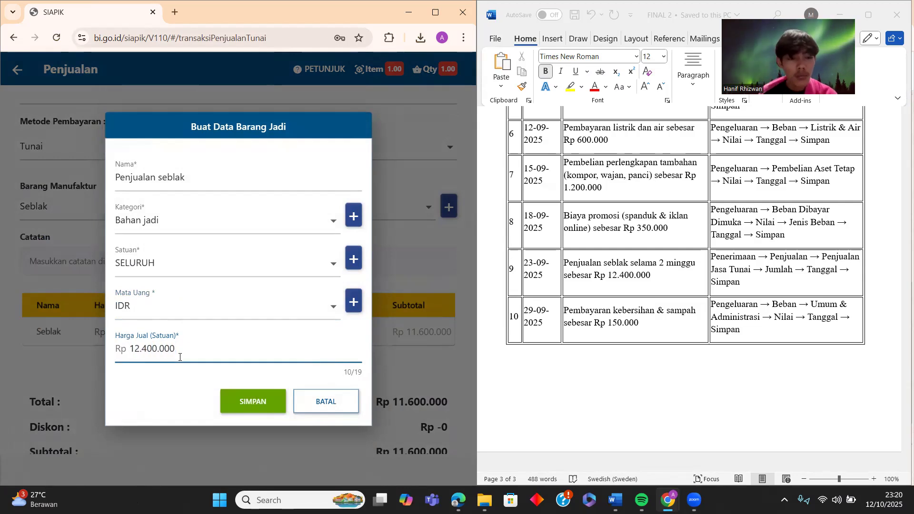
pyautogui.click(258, 401)
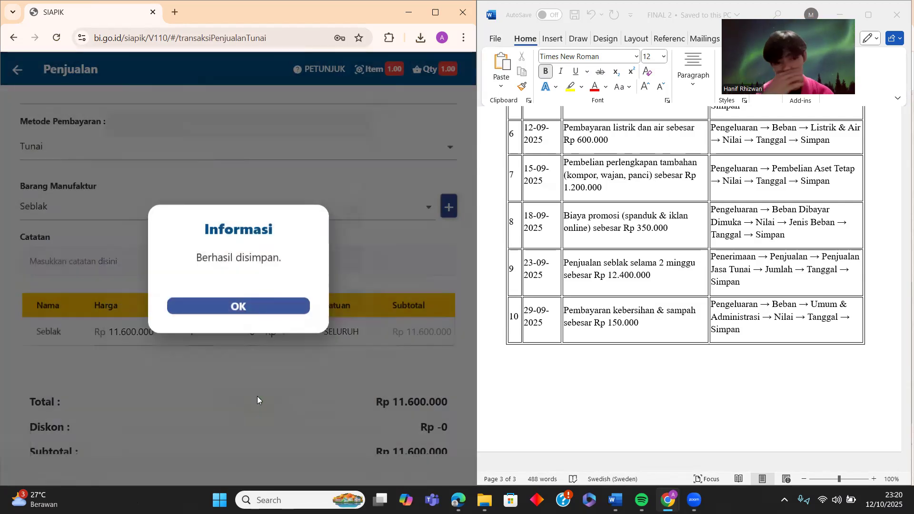
pyautogui.click(282, 308)
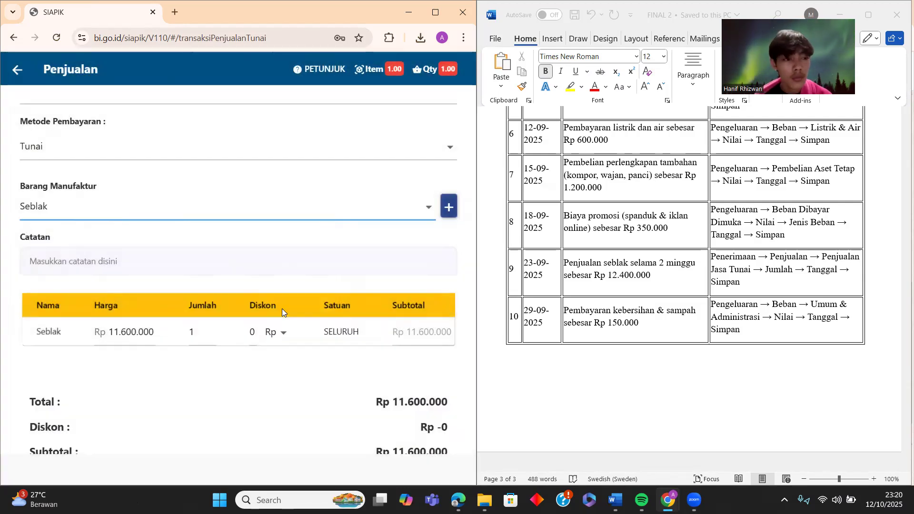
# - Note the sale as 'Hasil penjualan' and add Penjualan seblak with quantity 1
pyautogui.click(141, 255)
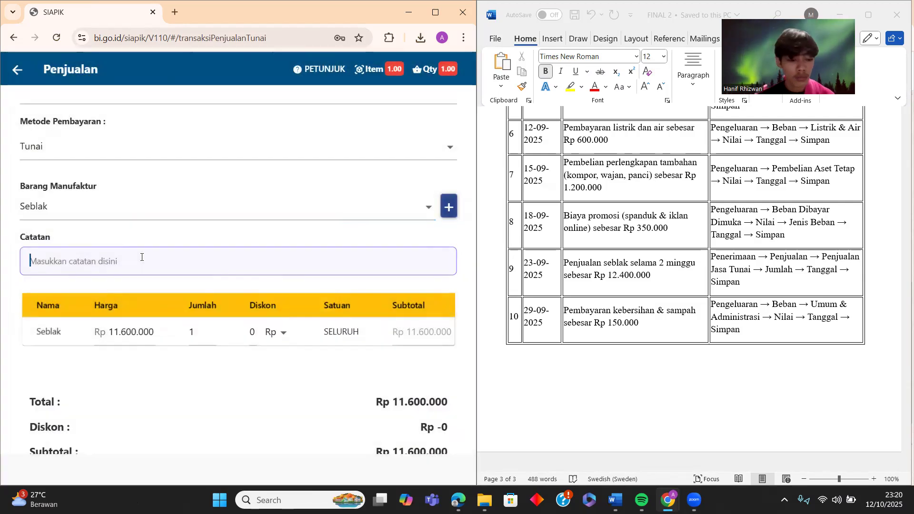
pyautogui.write('Hasil')
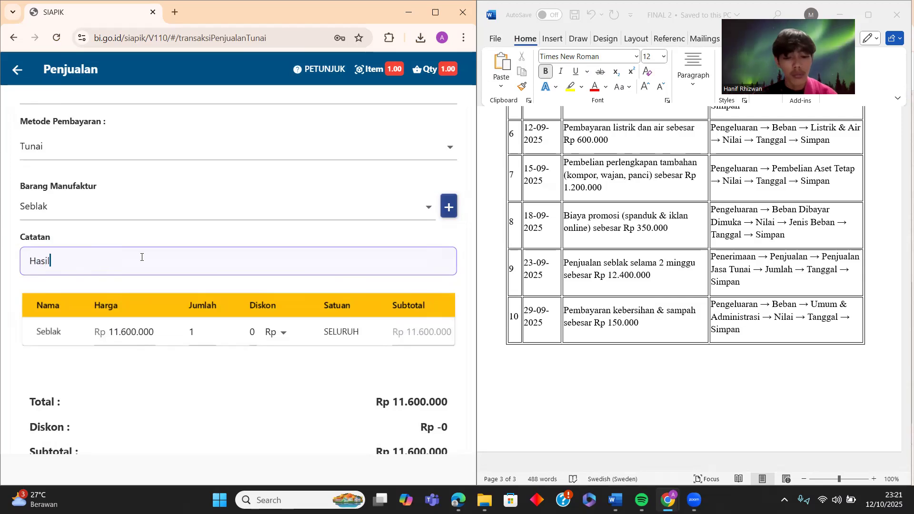
pyautogui.write(' penjualan')
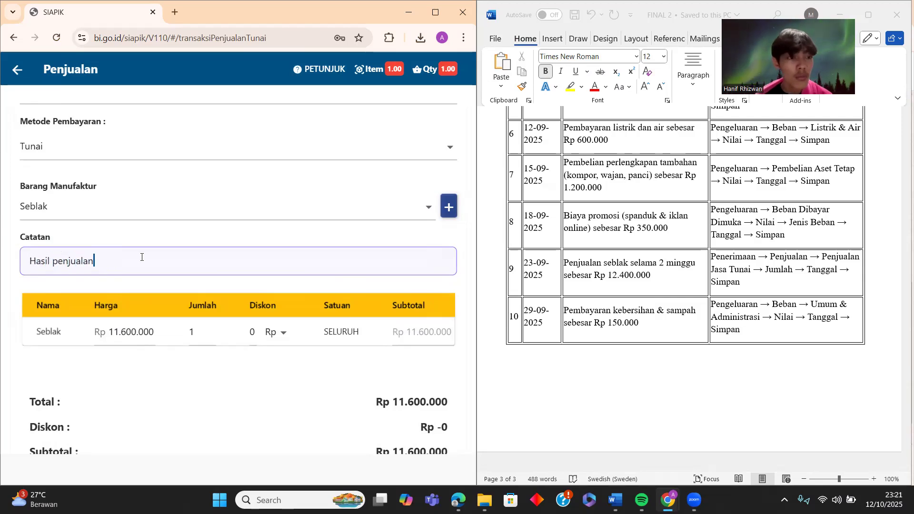
pyautogui.scroll(3, 142, 257)
pyautogui.scroll(-3, 141, 257)
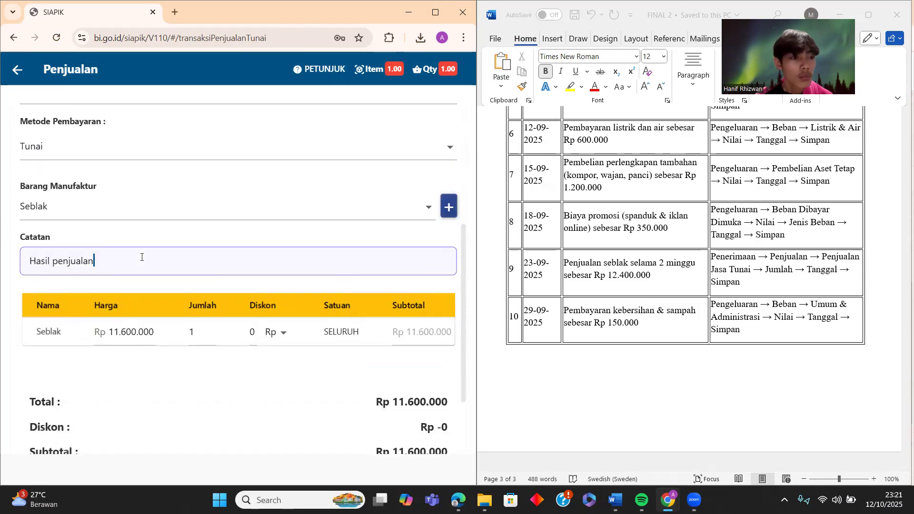
pyautogui.scroll(-1, 142, 257)
pyautogui.scroll(-1, 141, 257)
pyautogui.scroll(2, 141, 257)
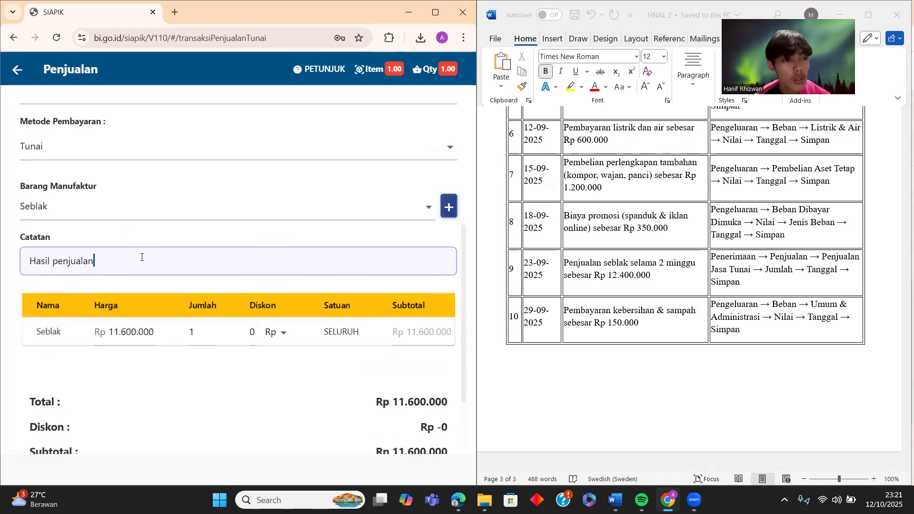
pyautogui.click(249, 216)
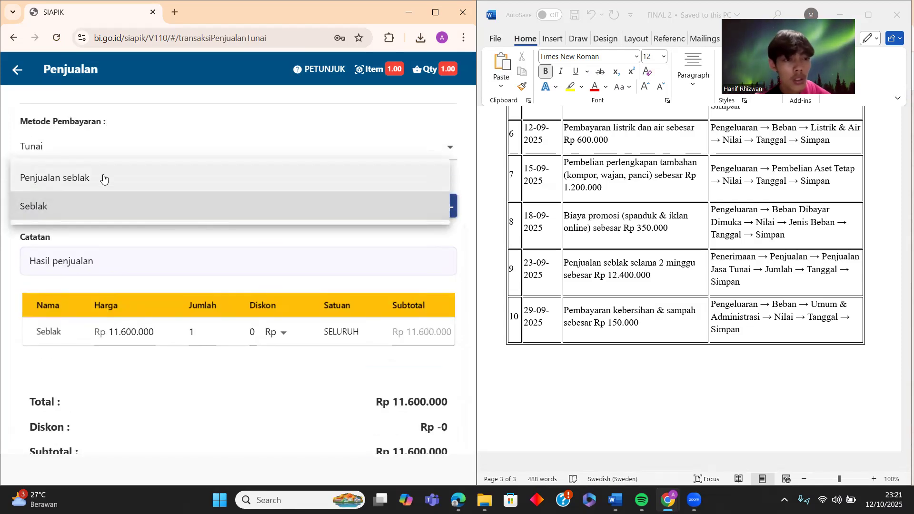
pyautogui.click(102, 177)
pyautogui.click(270, 263)
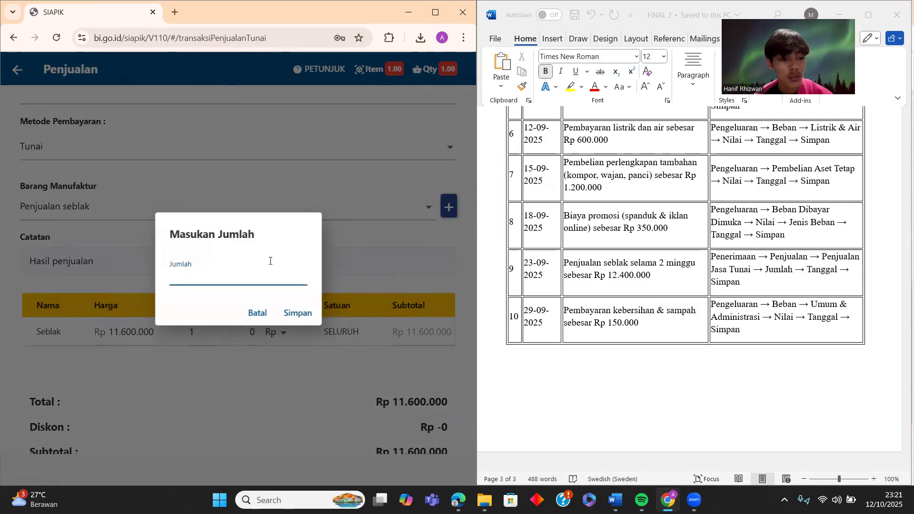
pyautogui.click(312, 318)
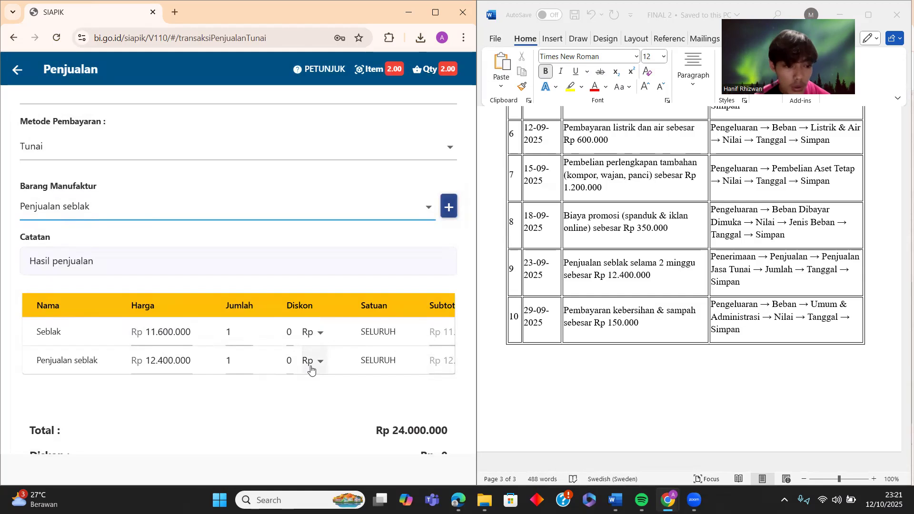
# - Leave the Seblak row's discount and price unchanged, cancel the draft, and restart Penjualan Barang Jadi
pyautogui.scroll(2, 311, 367)
pyautogui.scroll(-5, 311, 369)
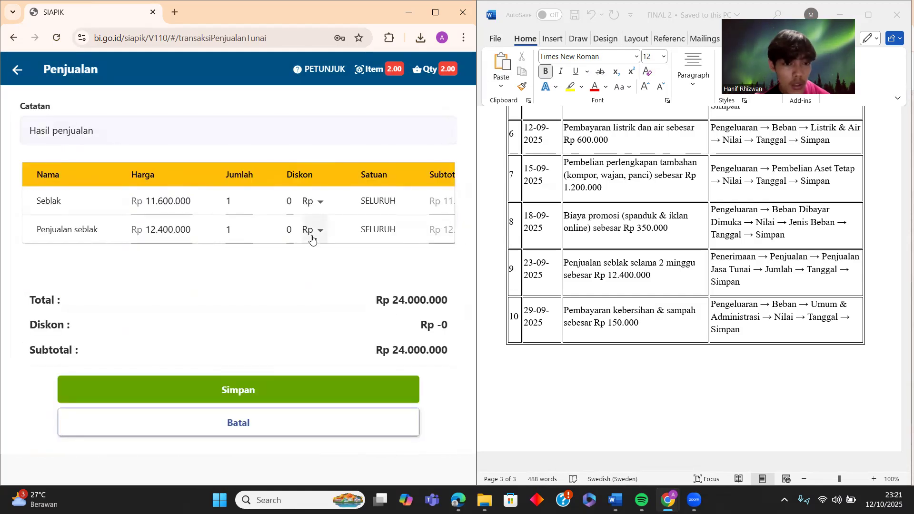
pyautogui.click(313, 204)
pyautogui.click(228, 266)
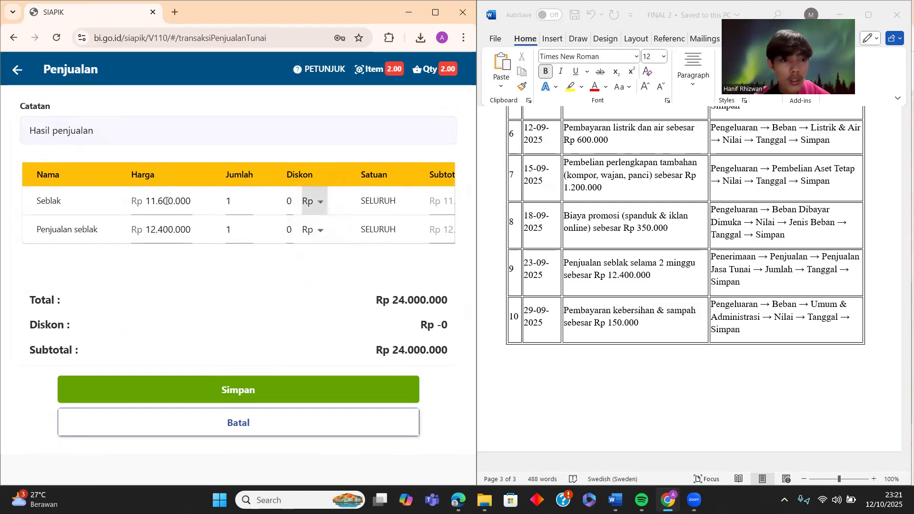
pyautogui.click(168, 201)
pyautogui.click(160, 265)
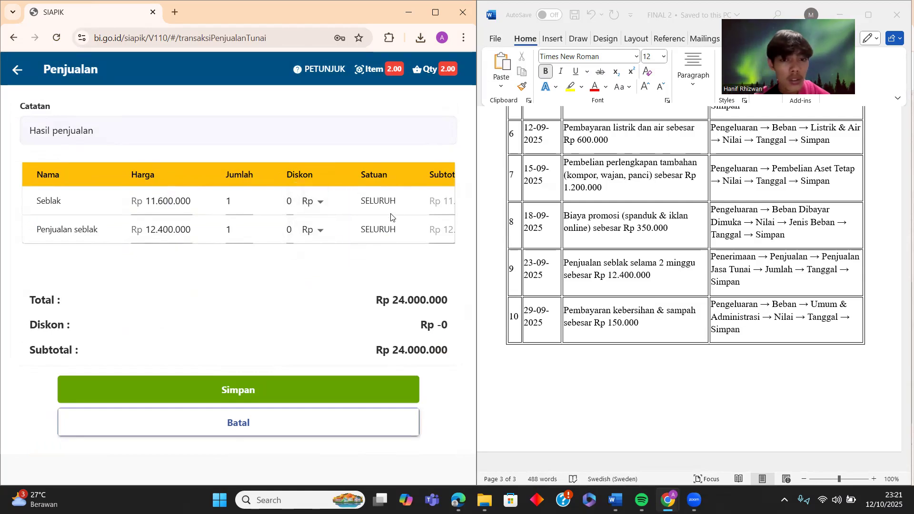
pyautogui.click(273, 426)
pyautogui.click(296, 163)
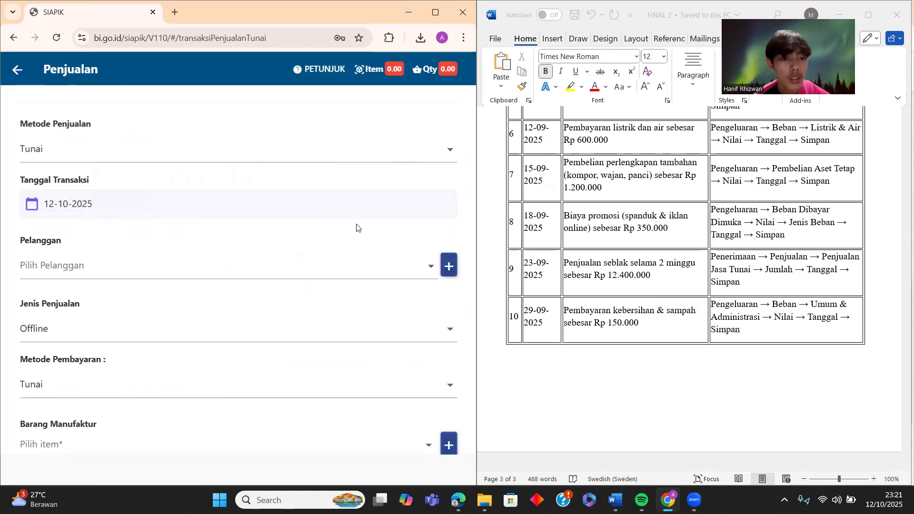
# - Set the transaction date to 23-09-2025 and choose the second customer
pyautogui.click(359, 209)
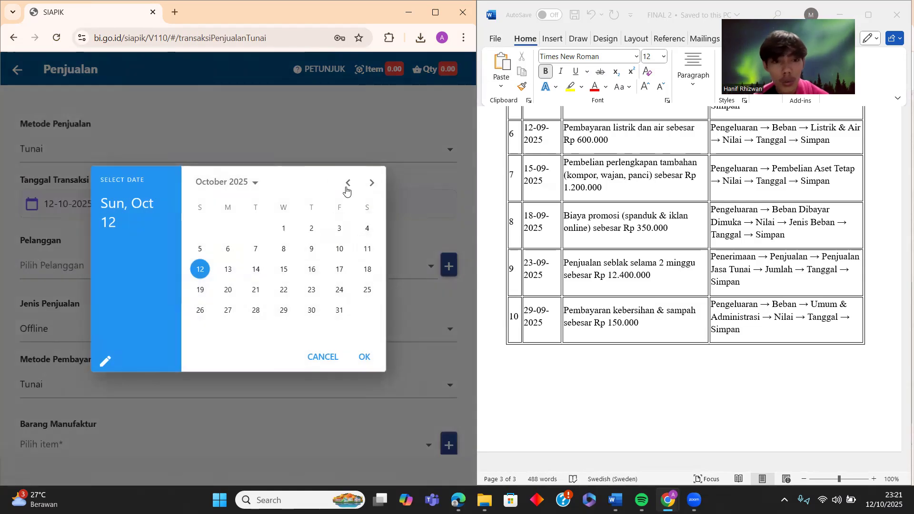
pyautogui.click(348, 183)
pyautogui.click(256, 290)
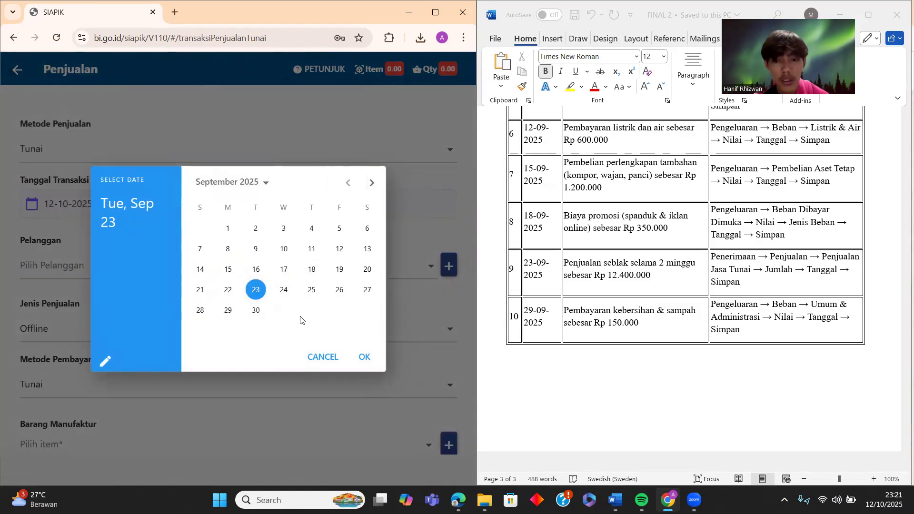
pyautogui.click(365, 358)
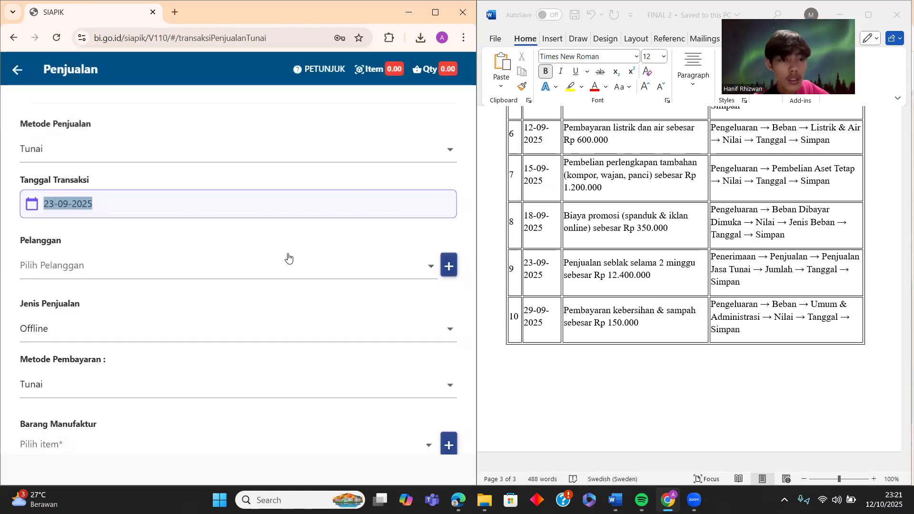
pyautogui.click(369, 265)
pyautogui.click(210, 300)
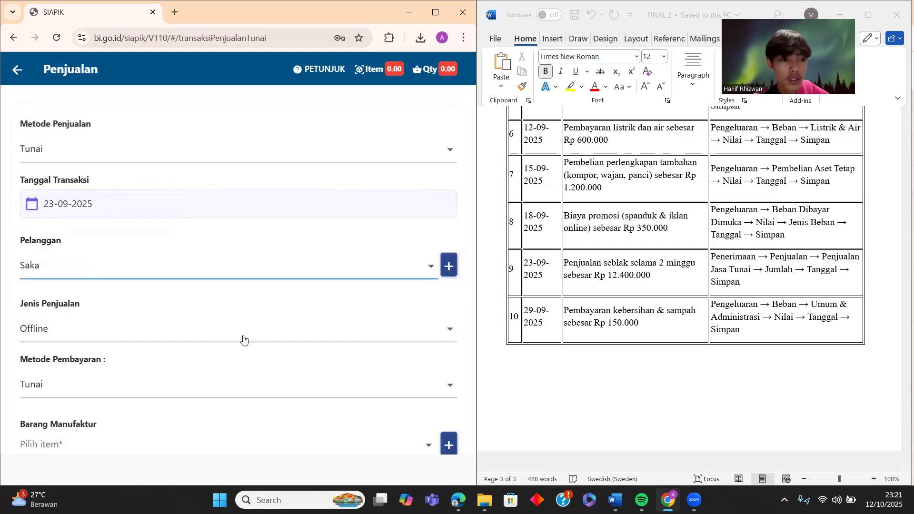
# - Add Penjualan seblak to the sale with quantity 1
pyautogui.scroll(-1, 263, 345)
pyautogui.scroll(-2, 264, 345)
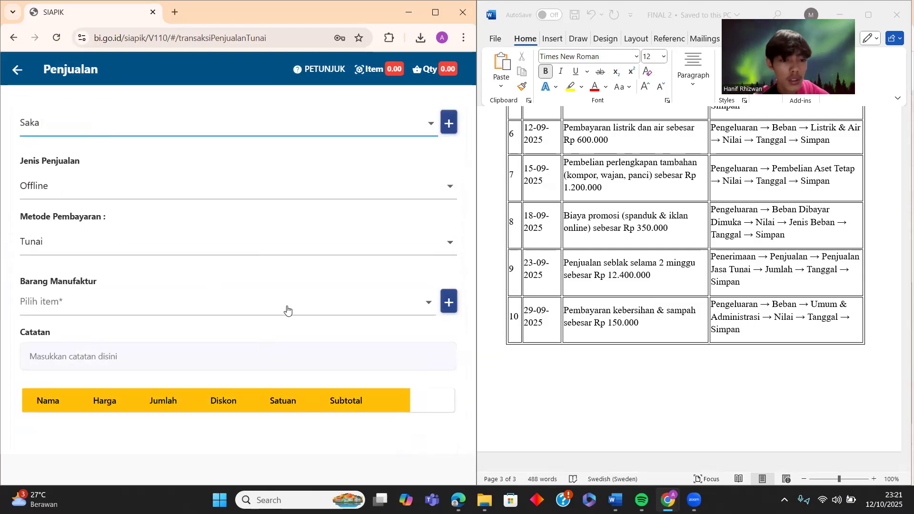
pyautogui.click(287, 310)
pyautogui.click(242, 304)
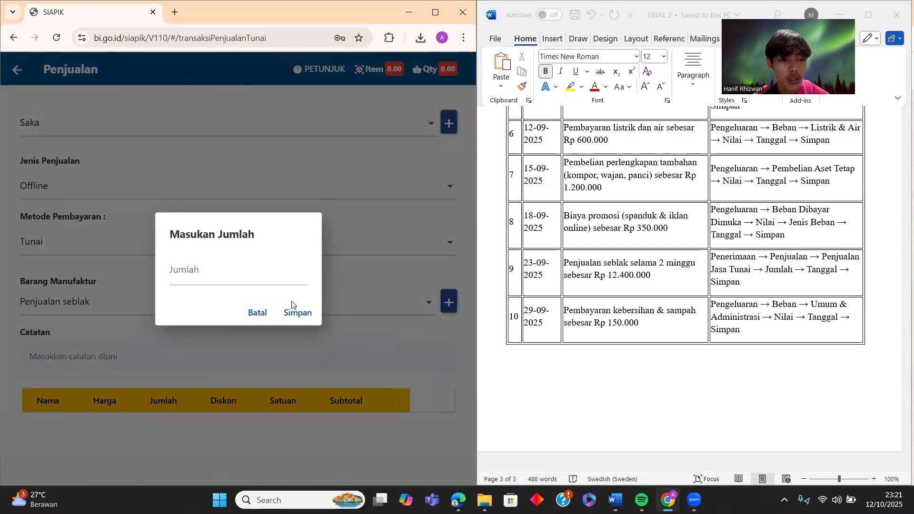
pyautogui.click(273, 280)
pyautogui.write('1')
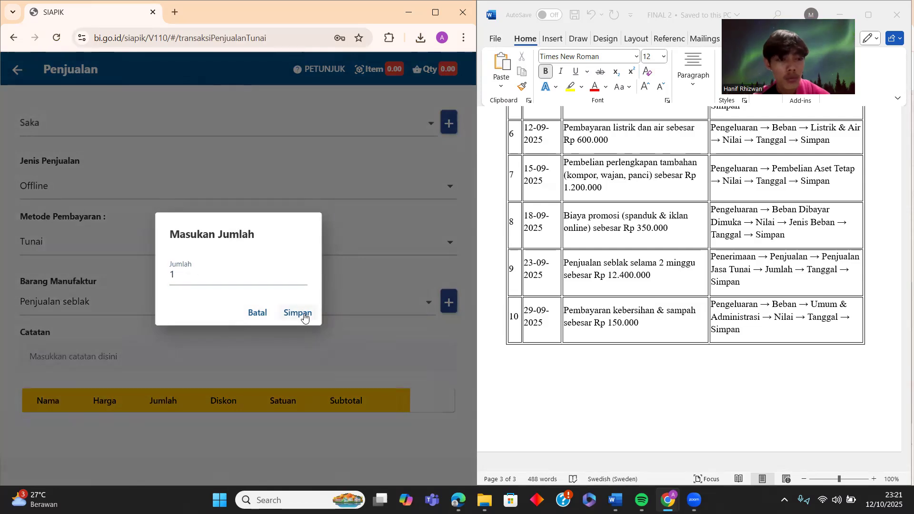
pyautogui.click(298, 313)
# - Write the note 'Hasil penjualan' and save the sale
pyautogui.click(285, 344)
pyautogui.write('ha')
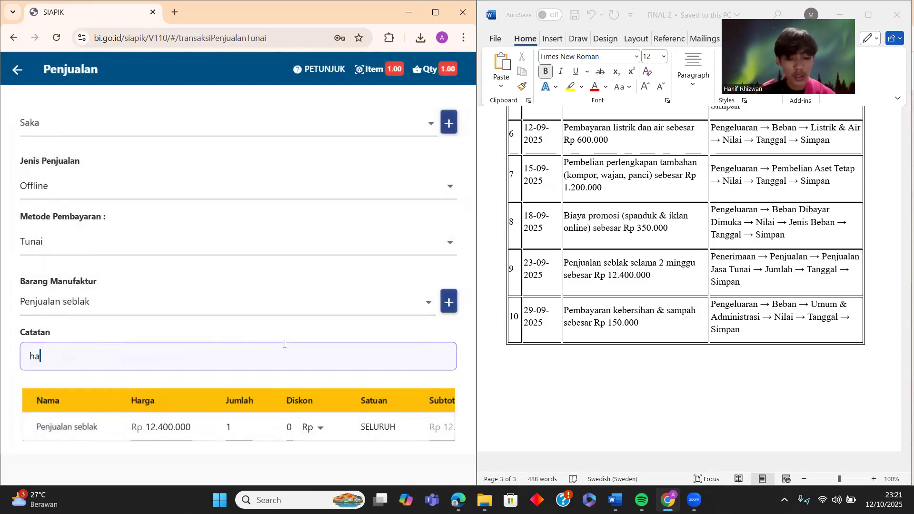
pyautogui.write('sil penjuaa')
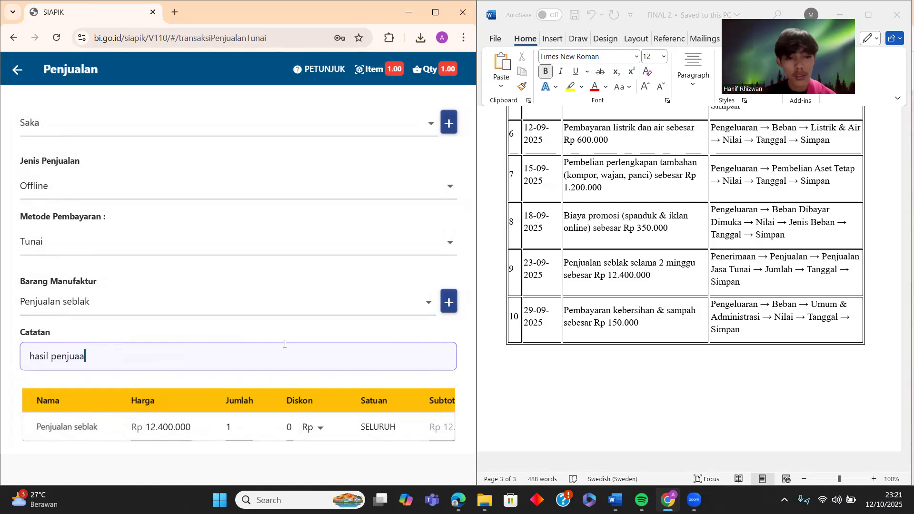
pyautogui.press('BackSpace')
pyautogui.write('lan')
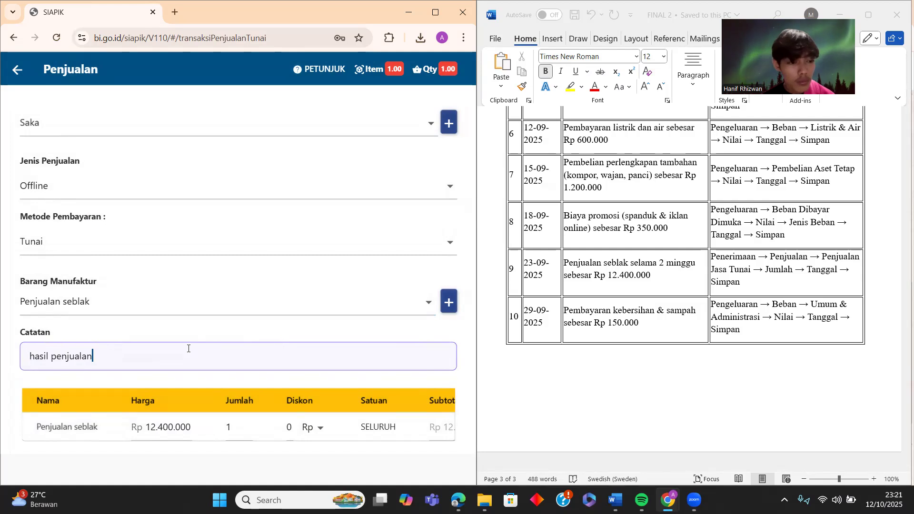
pyautogui.press('Tab')
pyautogui.click(34, 357)
pyautogui.press('Delete')
pyautogui.write('H')
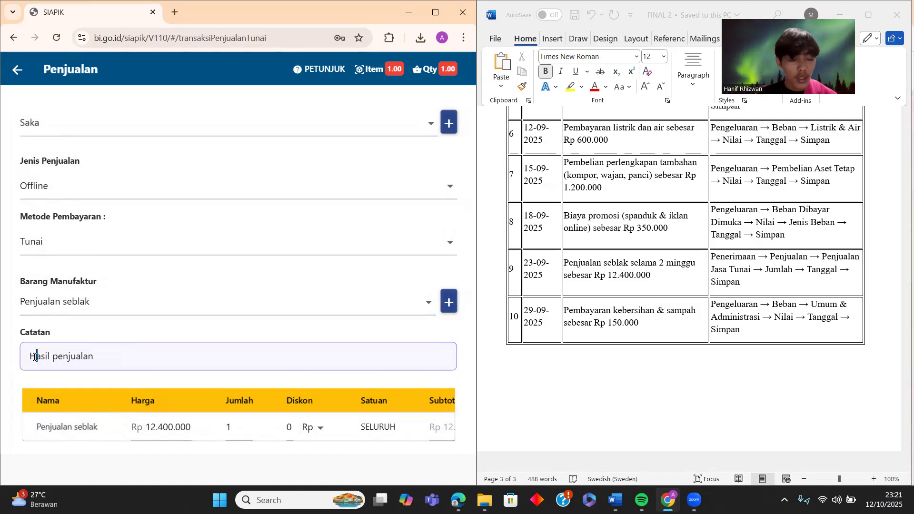
pyautogui.scroll(2, 72, 333)
pyautogui.scroll(-4, 72, 333)
pyautogui.scroll(4, 72, 333)
pyautogui.scroll(-6, 72, 333)
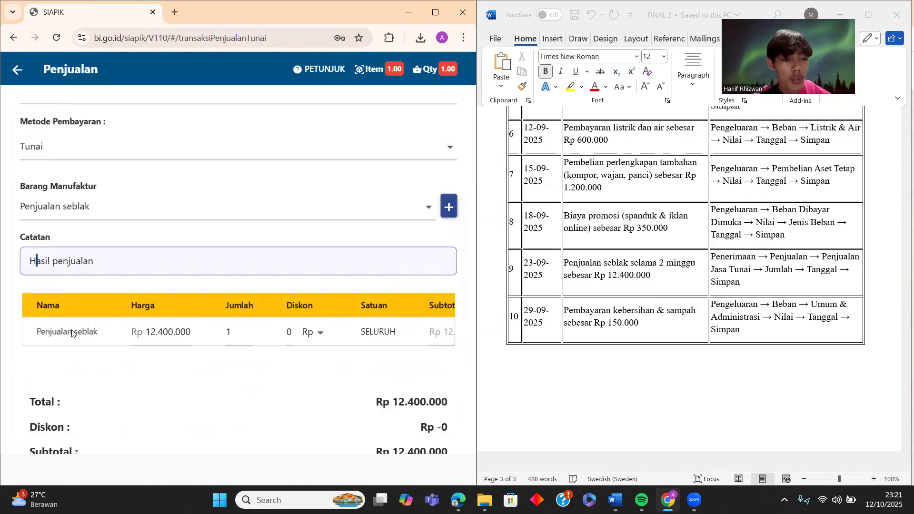
pyautogui.click(285, 390)
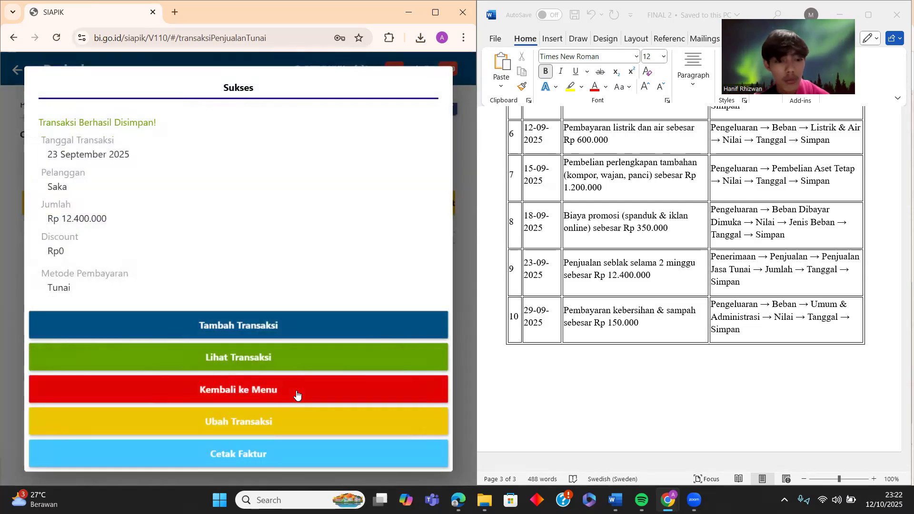
# - Return to the transactions menu, go to Beban, and open the Beban Umum dan Administrasi form
pyautogui.click(297, 396)
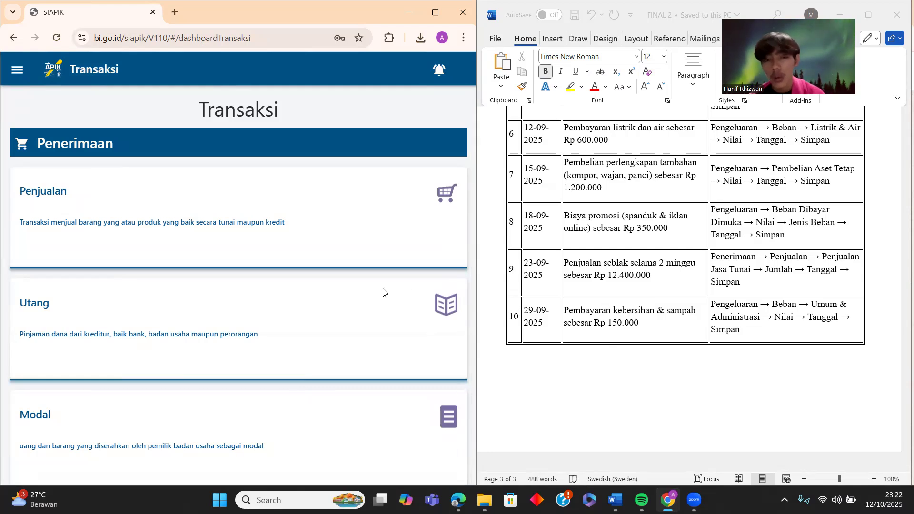
pyautogui.scroll(-20, 256, 292)
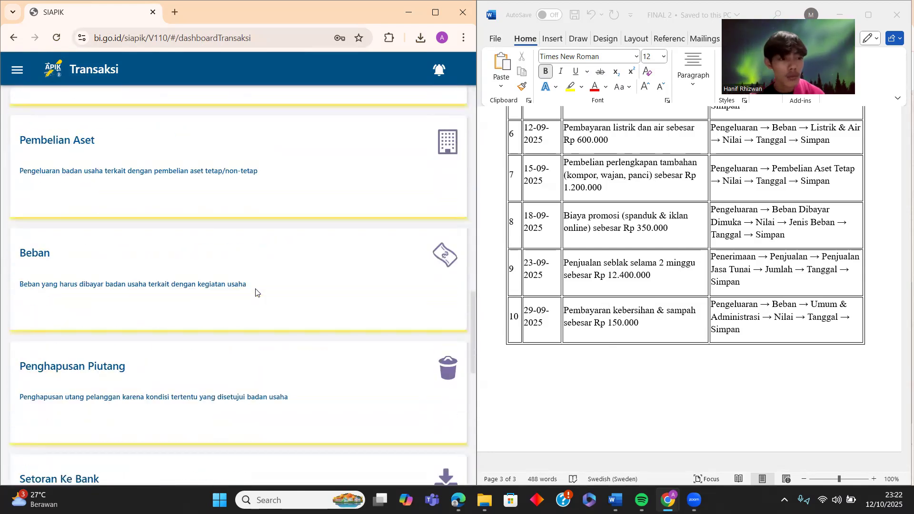
pyautogui.click(256, 292)
pyautogui.scroll(-1, 235, 276)
pyautogui.scroll(-13, 235, 276)
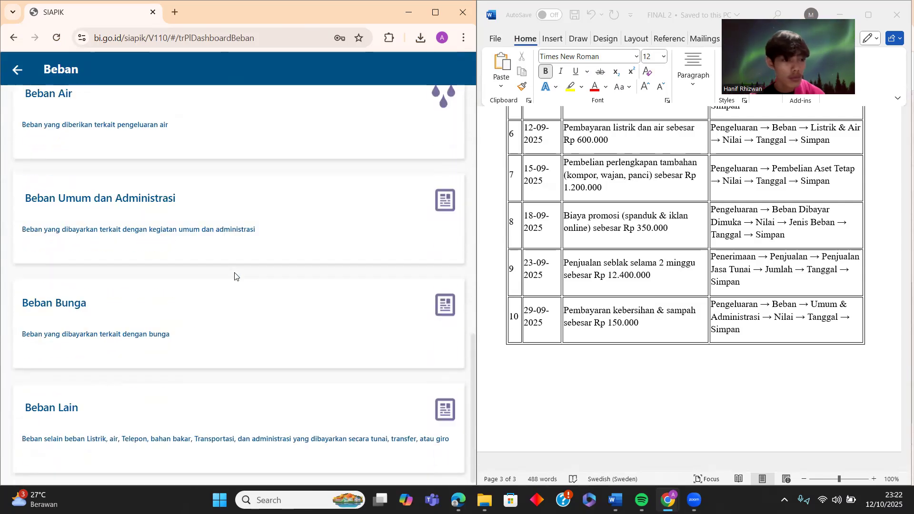
pyautogui.scroll(12, 234, 277)
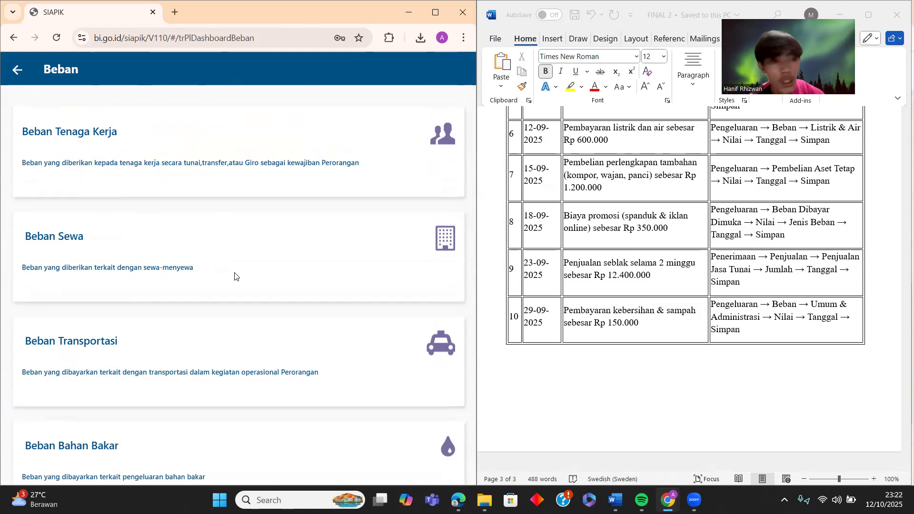
pyautogui.scroll(-3, 235, 276)
pyautogui.scroll(-9, 234, 276)
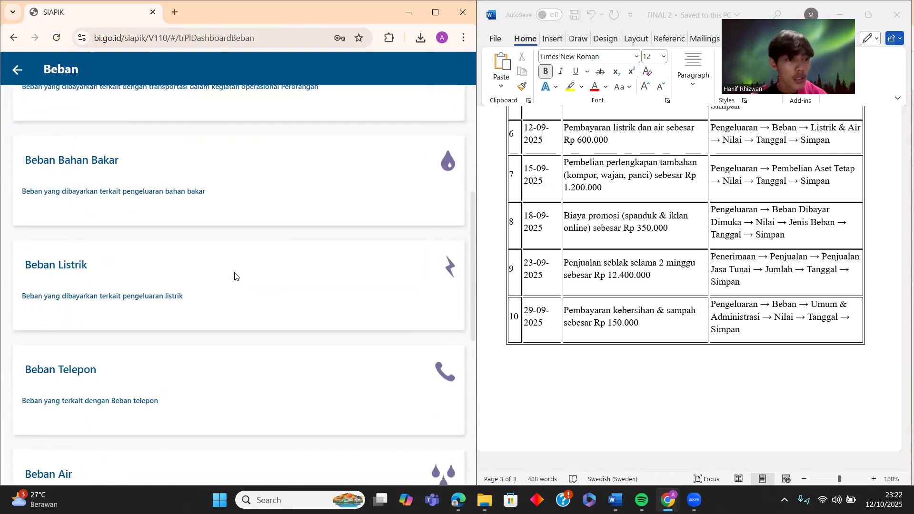
pyautogui.scroll(-1, 235, 276)
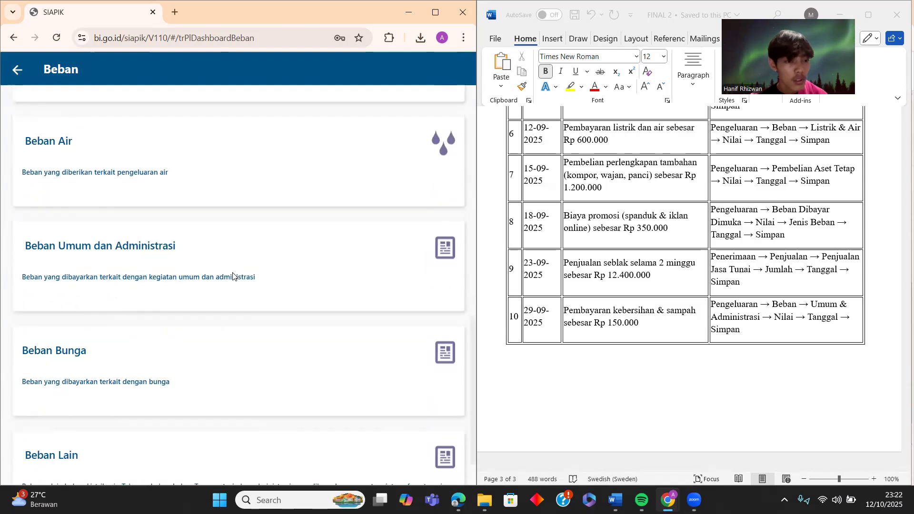
pyautogui.click(210, 267)
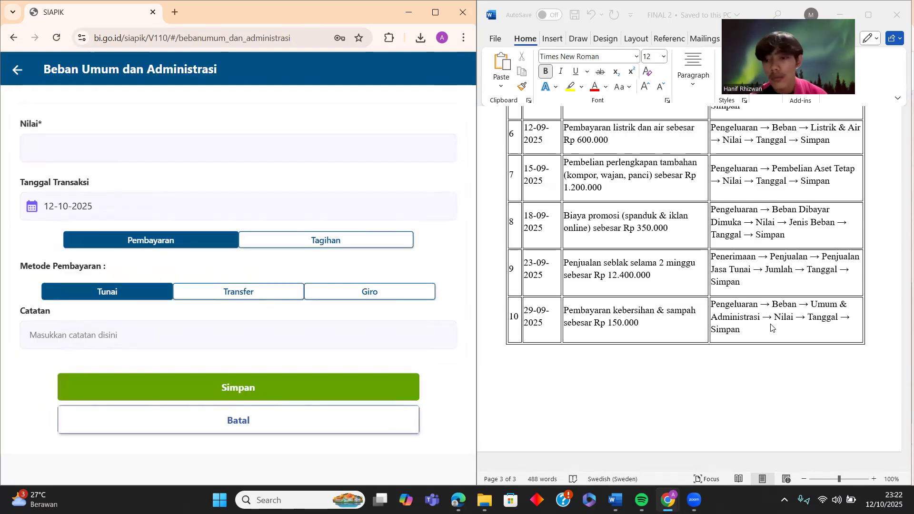
# - Enter an expense amount of 150.000 dated 29 September 2025
pyautogui.click(222, 153)
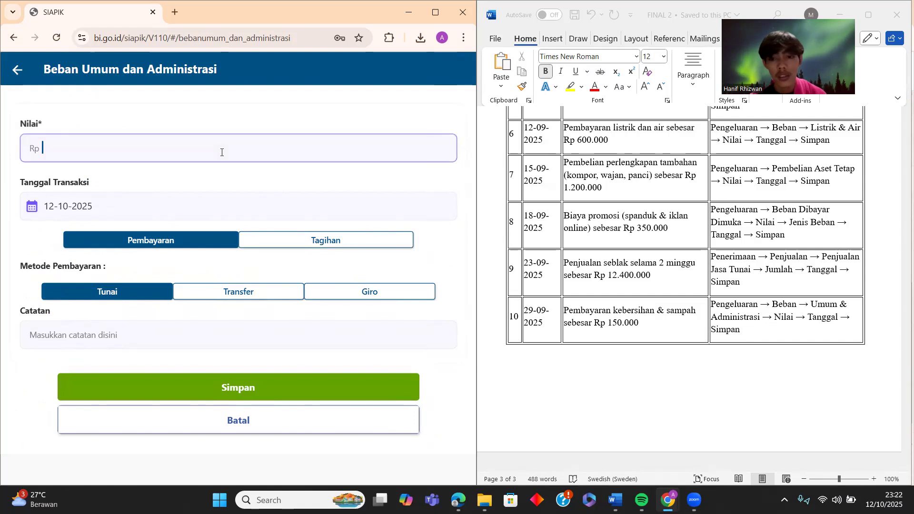
pyautogui.write('150.000')
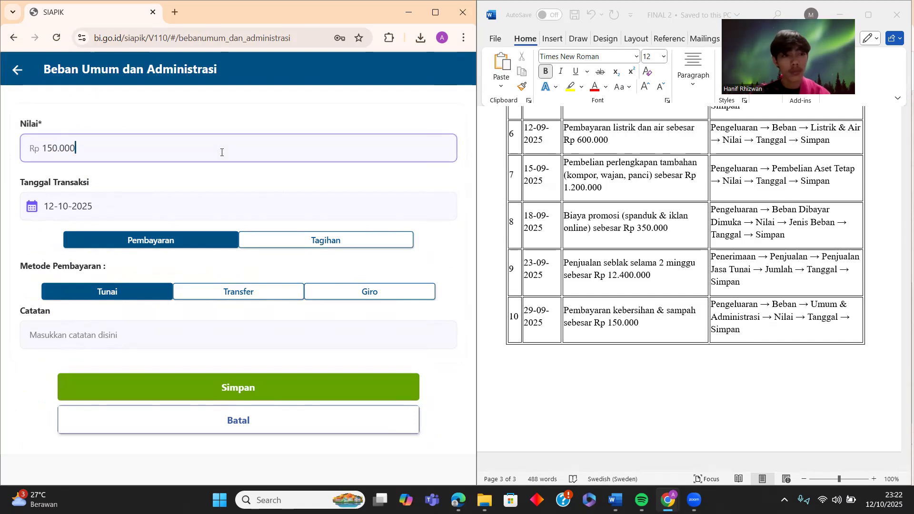
pyautogui.click(236, 206)
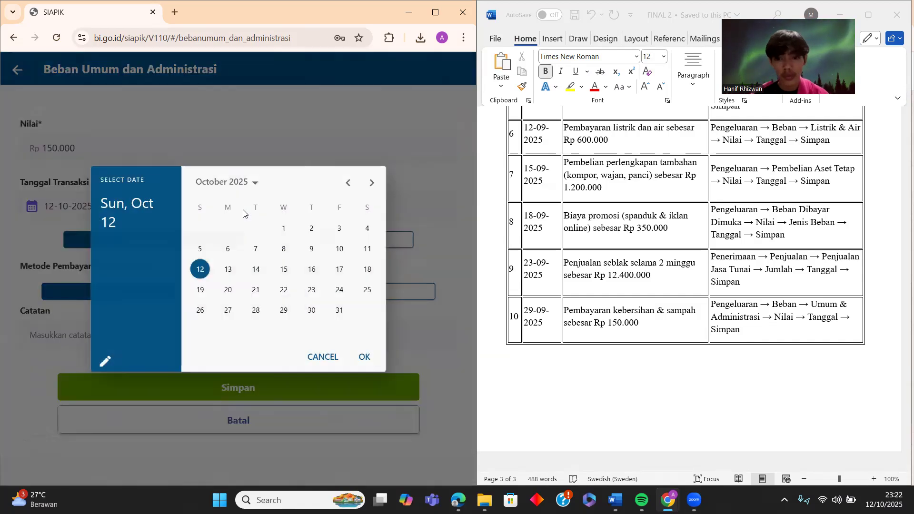
pyautogui.click(349, 183)
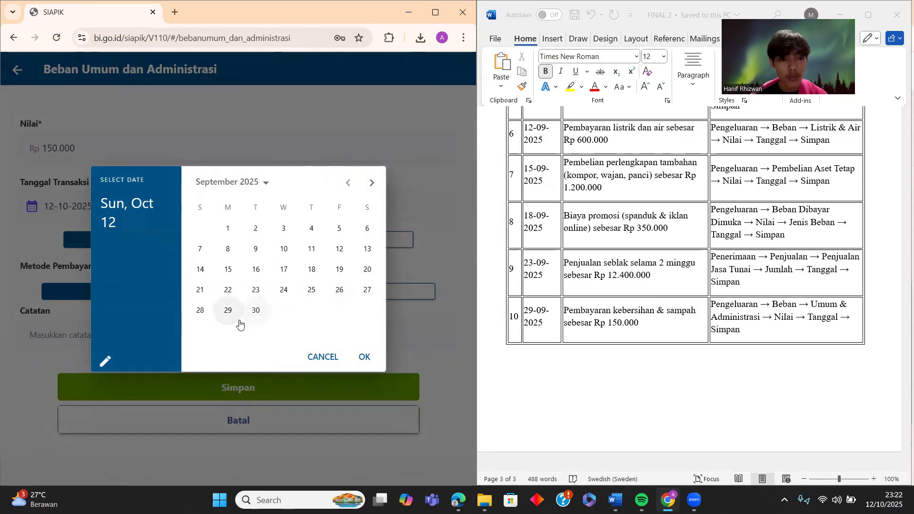
pyautogui.click(229, 312)
pyautogui.click(364, 357)
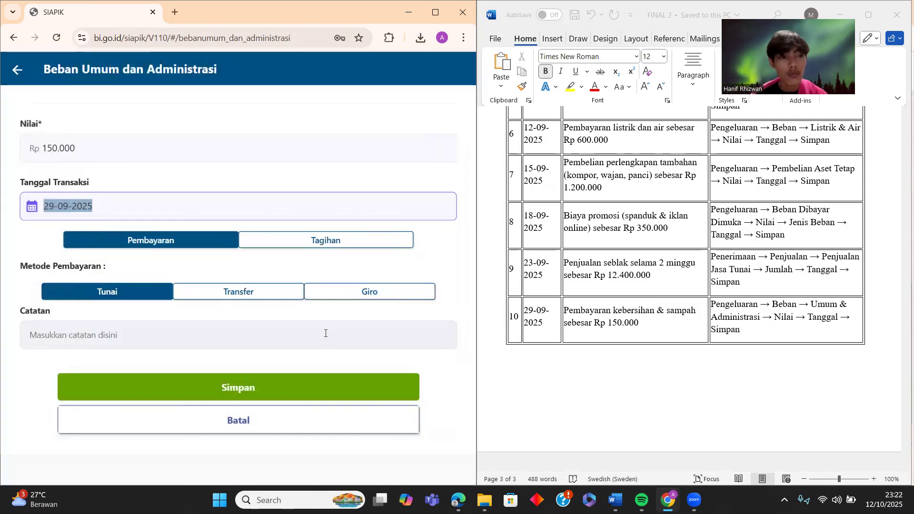
# - Add the note 'Uang kebersihan', save the expense, and return to the Transaksi menu
pyautogui.click(136, 336)
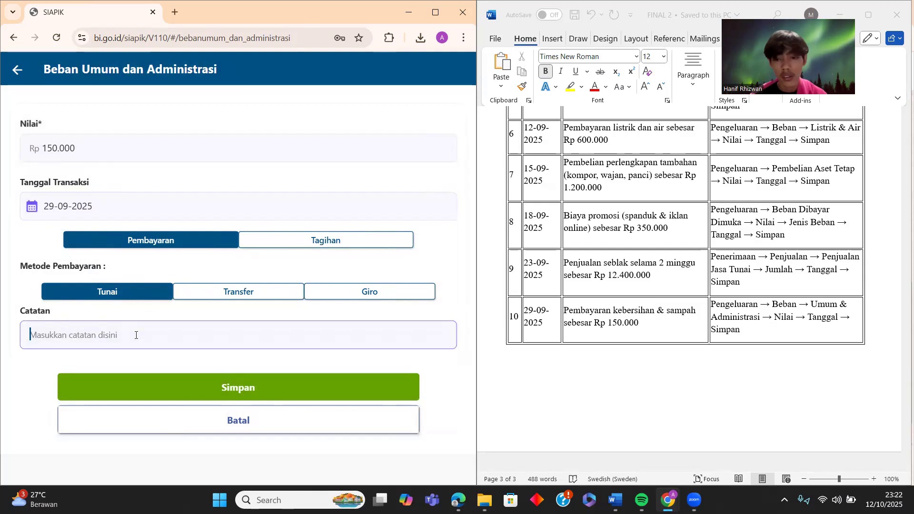
pyautogui.write('U')
pyautogui.press('BackSpace')
pyautogui.write('Uang kebersihan')
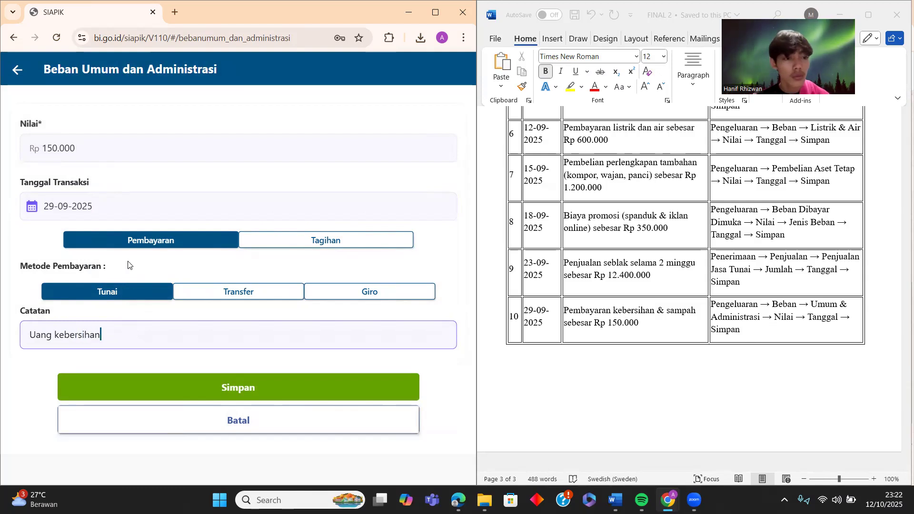
pyautogui.click(233, 392)
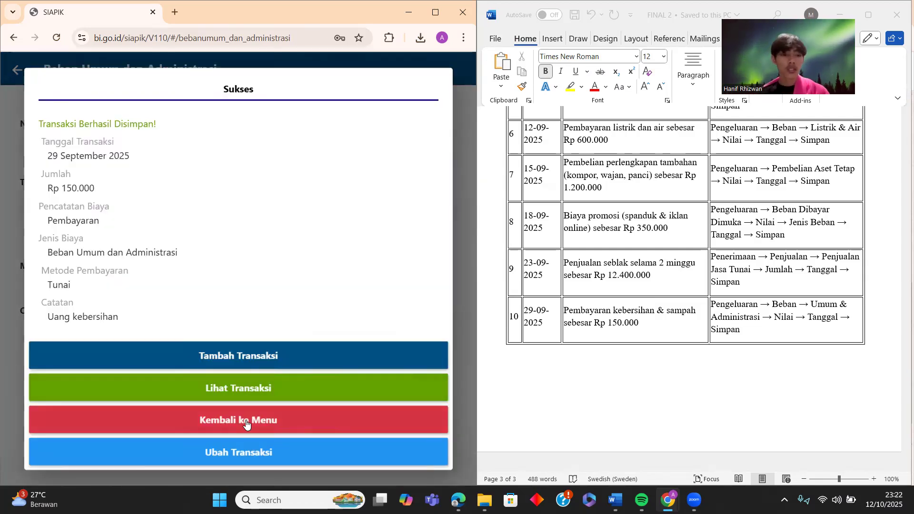
pyautogui.click(246, 423)
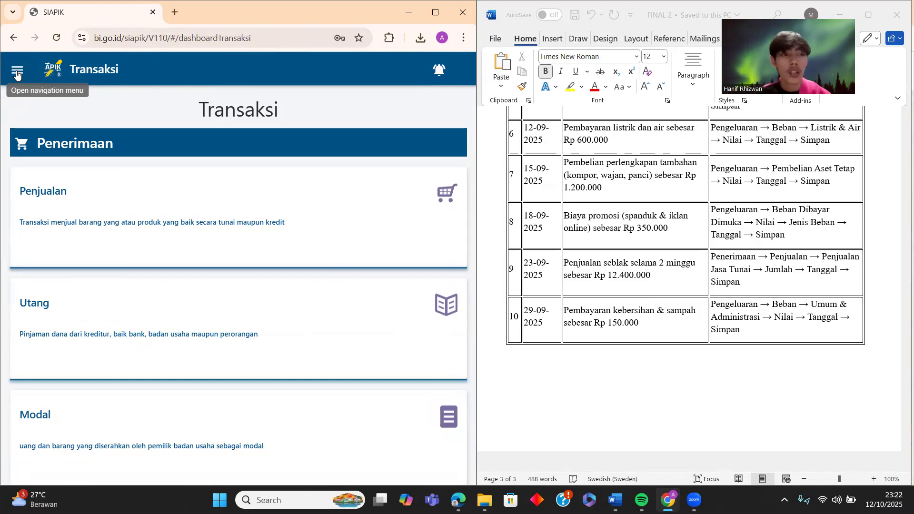
# - Display the Laporan Laba Rugi for September 2025 from the Laporan section
pyautogui.click(17, 73)
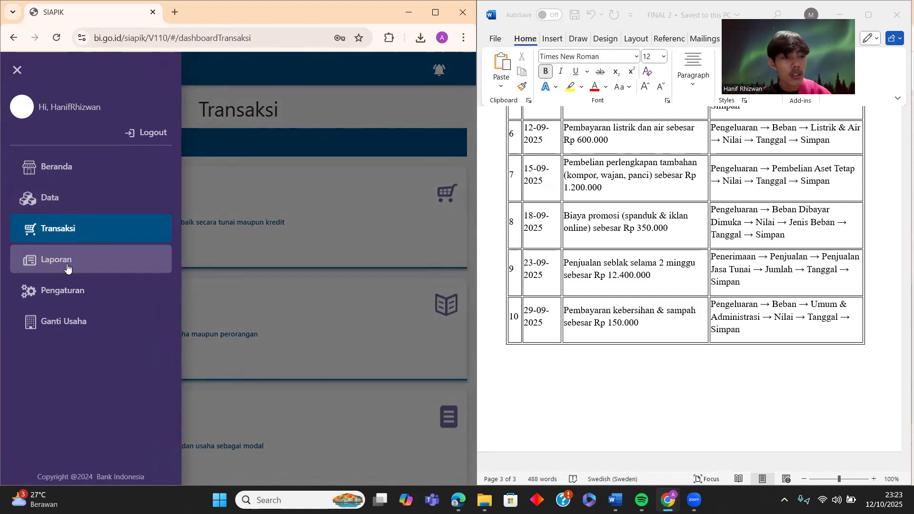
pyautogui.click(67, 268)
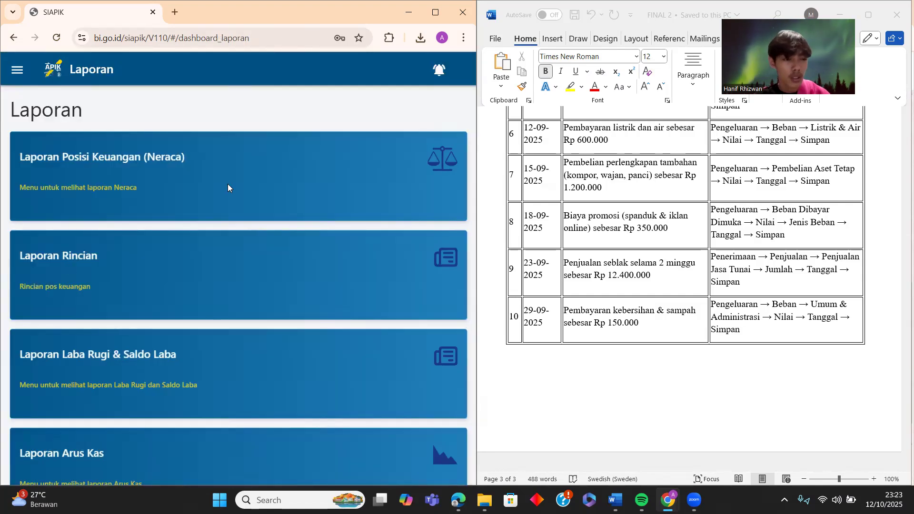
pyautogui.click(290, 368)
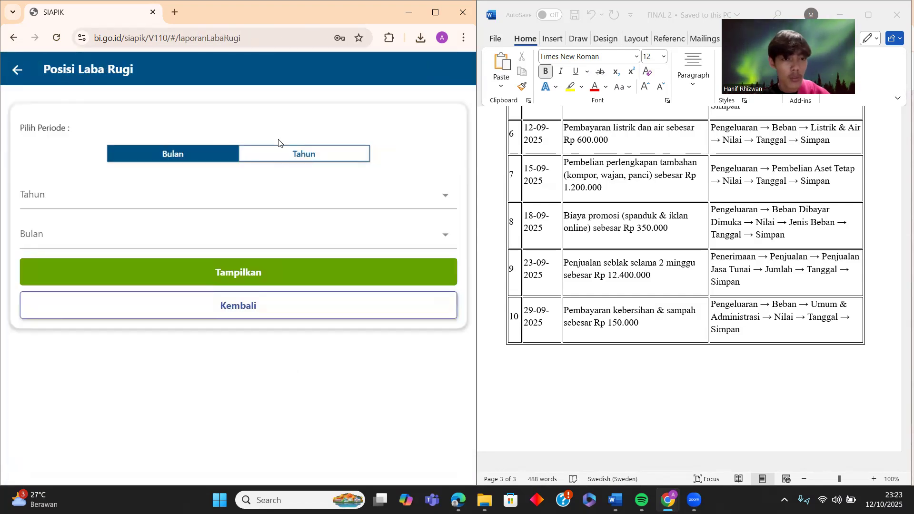
pyautogui.click(226, 210)
pyautogui.click(38, 265)
pyautogui.click(73, 247)
pyautogui.click(70, 341)
pyautogui.click(141, 275)
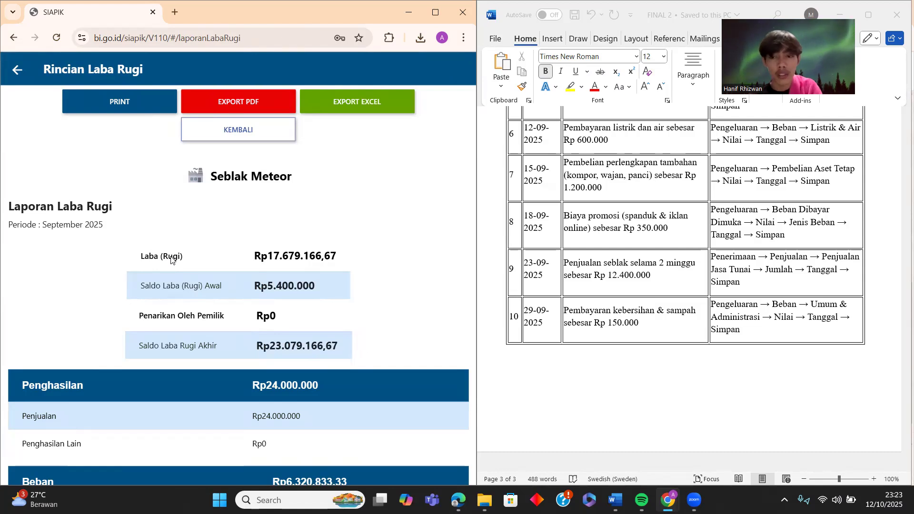
# - Review the Laba Rugi report and export it as a PDF
pyautogui.scroll(-7, 235, 240)
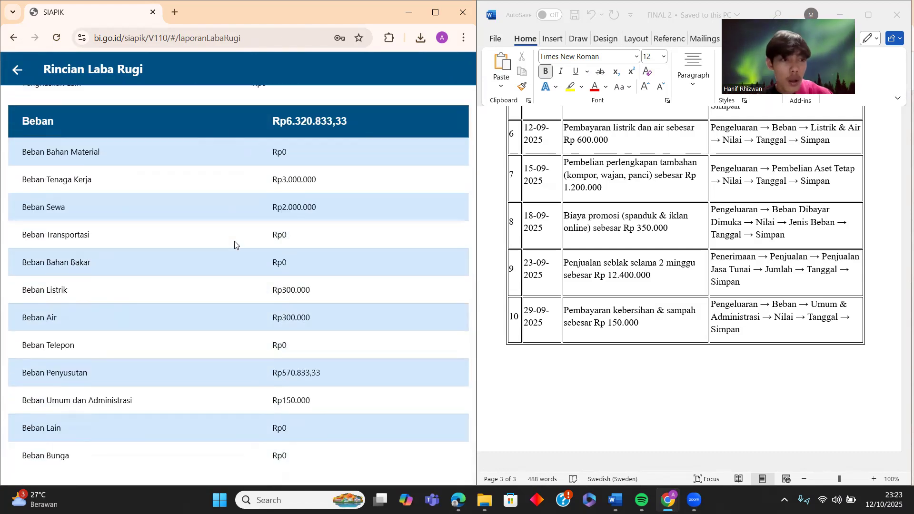
pyautogui.scroll(2, 234, 245)
pyautogui.scroll(1, 234, 245)
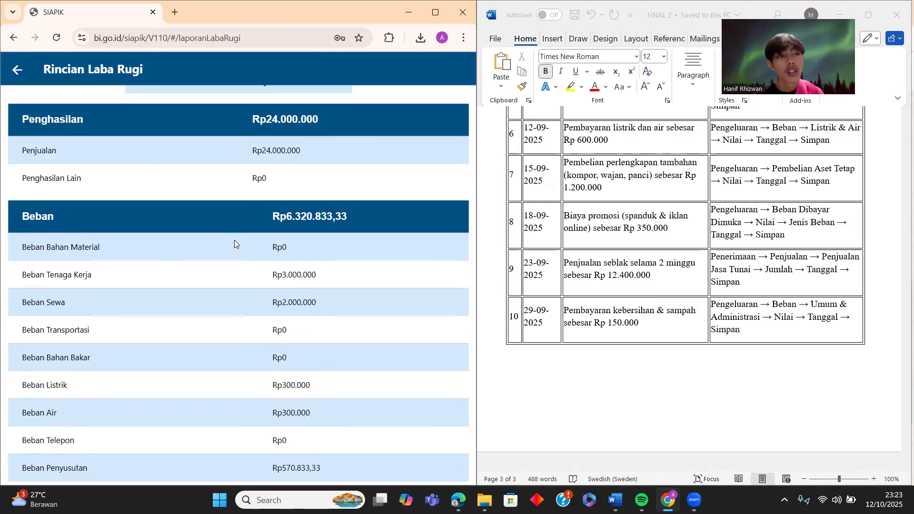
pyautogui.scroll(3, 234, 241)
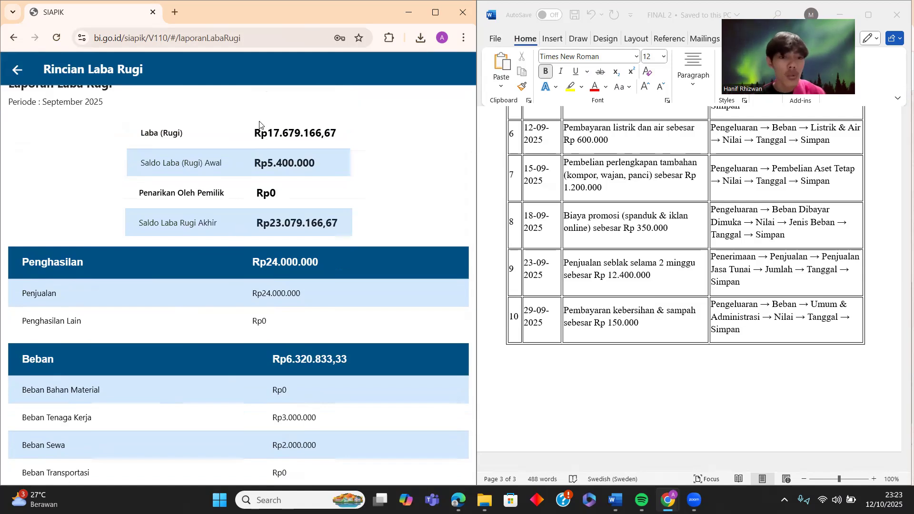
pyautogui.scroll(1, 252, 137)
pyautogui.scroll(-4, 252, 137)
pyautogui.scroll(-2, 253, 137)
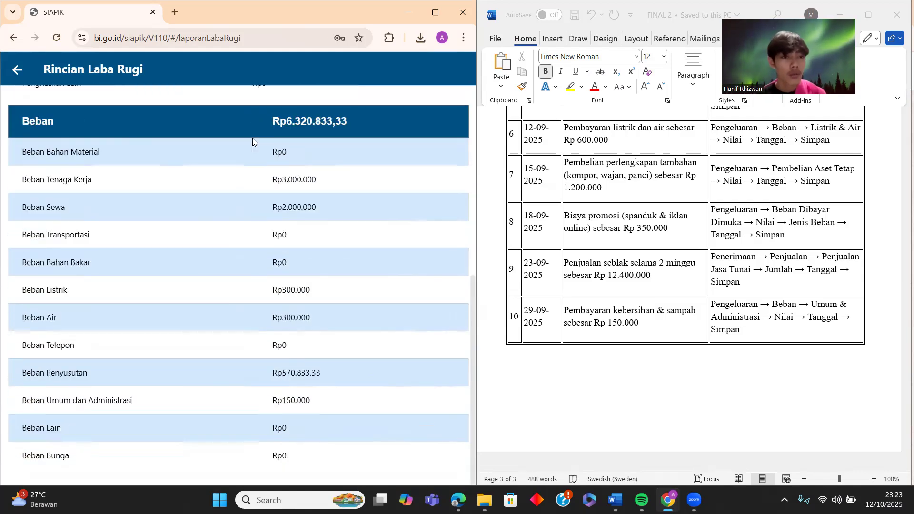
pyautogui.scroll(6, 209, 212)
pyautogui.scroll(2, 208, 211)
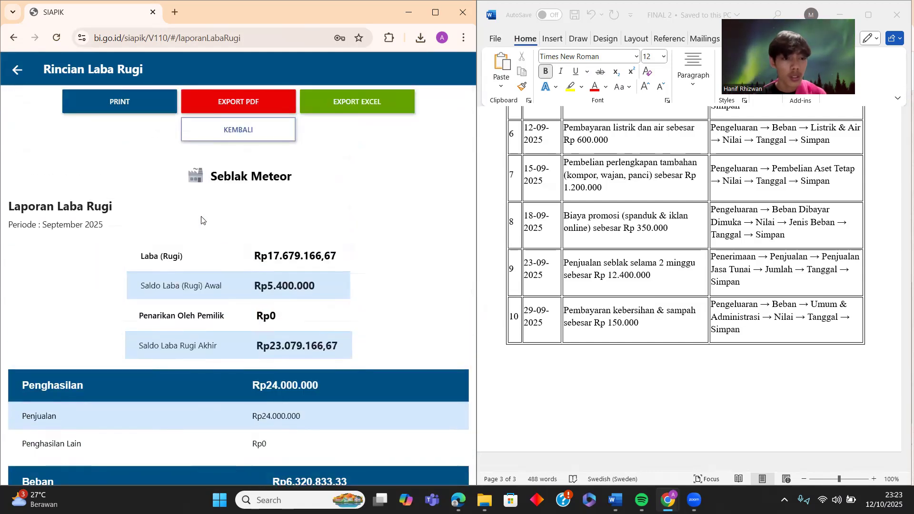
pyautogui.scroll(-5, 203, 217)
pyautogui.scroll(5, 202, 217)
pyautogui.click(231, 99)
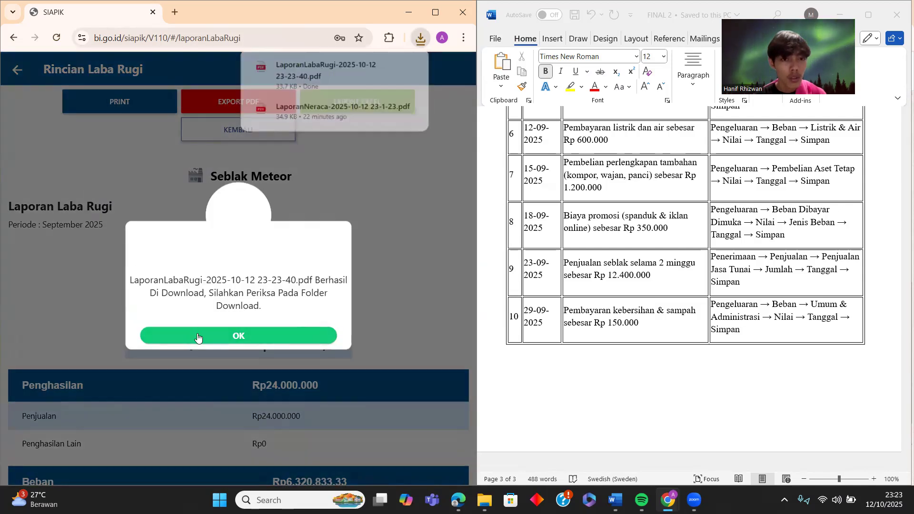
pyautogui.click(37, 101)
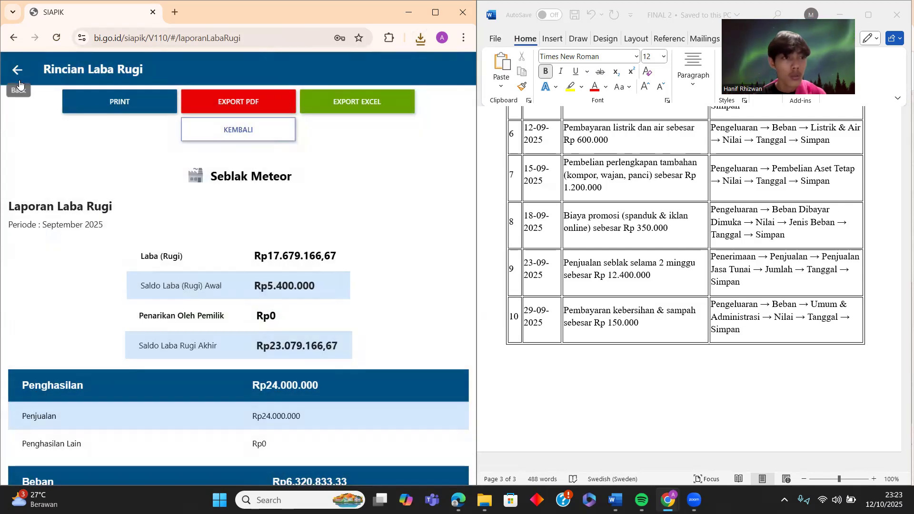
# - On the period form, try a yearly period with Tahun 2025 and September
pyautogui.click(17, 70)
pyautogui.click(363, 157)
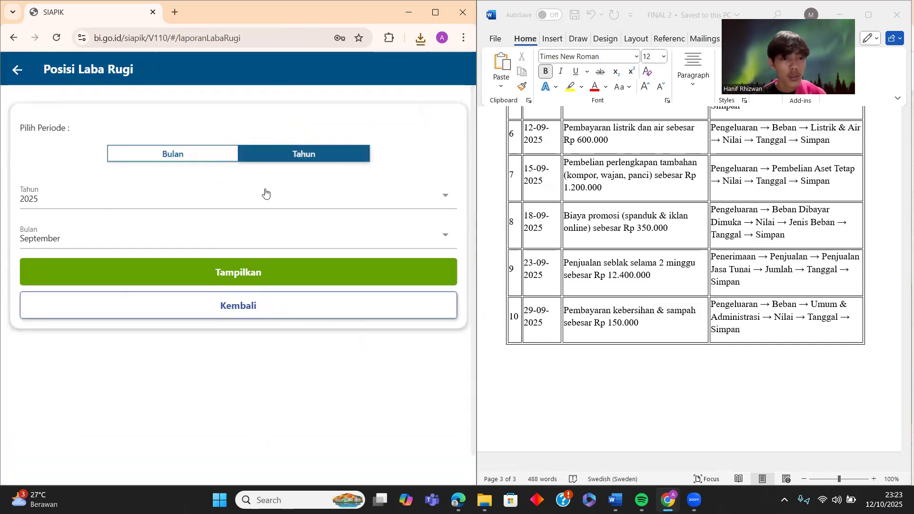
pyautogui.click(239, 204)
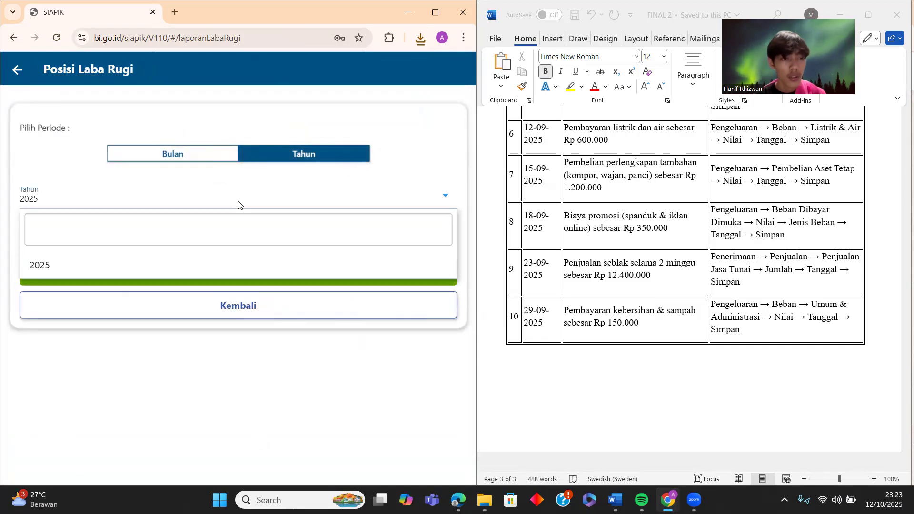
pyautogui.click(111, 260)
pyautogui.click(112, 245)
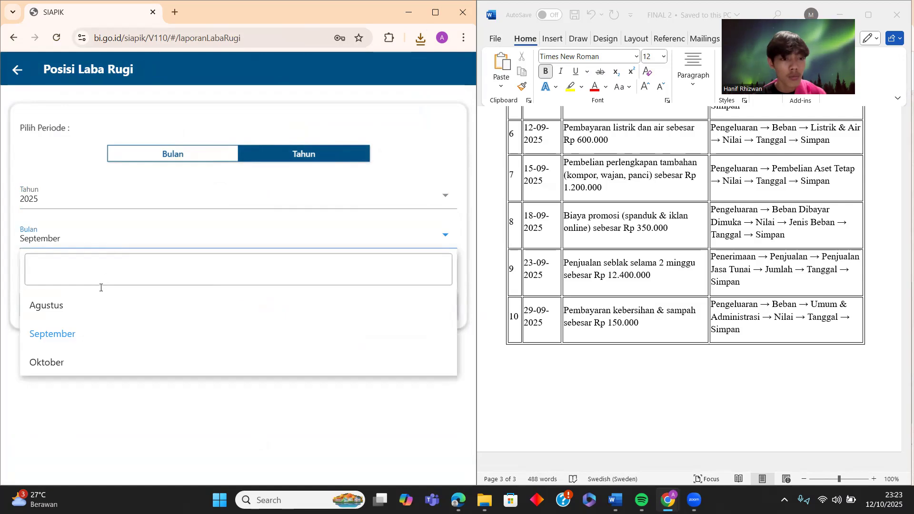
pyautogui.click(63, 333)
# - Reopen Laporan Laba Rugi and display the year-to-date 2025 report through September
pyautogui.click(18, 71)
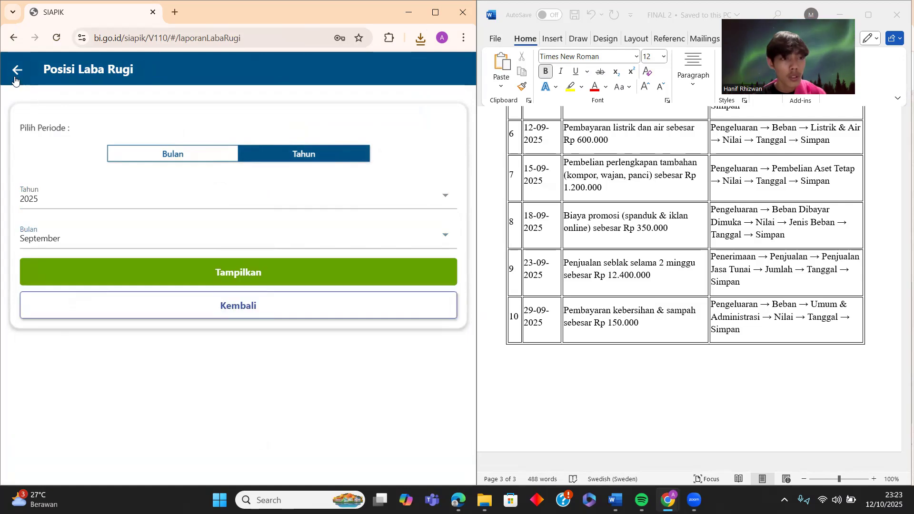
pyautogui.click(269, 404)
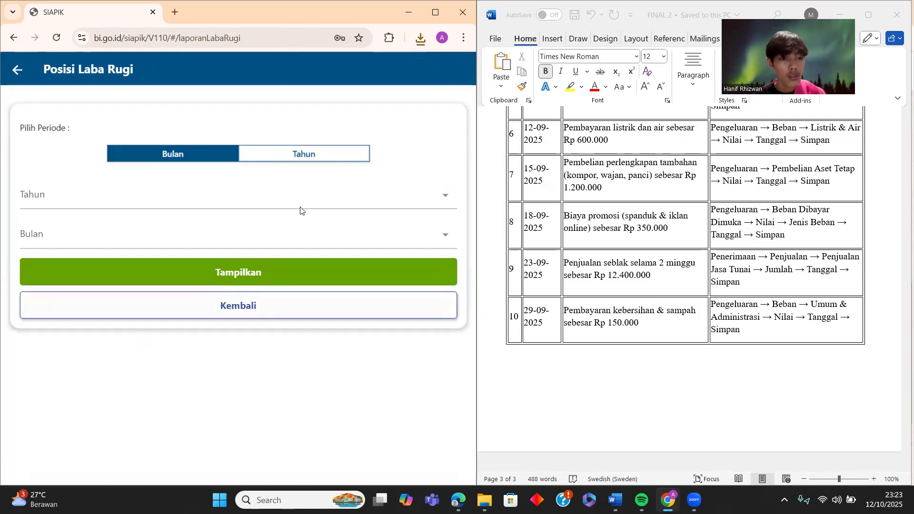
pyautogui.click(312, 156)
pyautogui.click(251, 204)
pyautogui.click(128, 229)
pyautogui.click(73, 269)
pyautogui.click(108, 243)
pyautogui.click(70, 333)
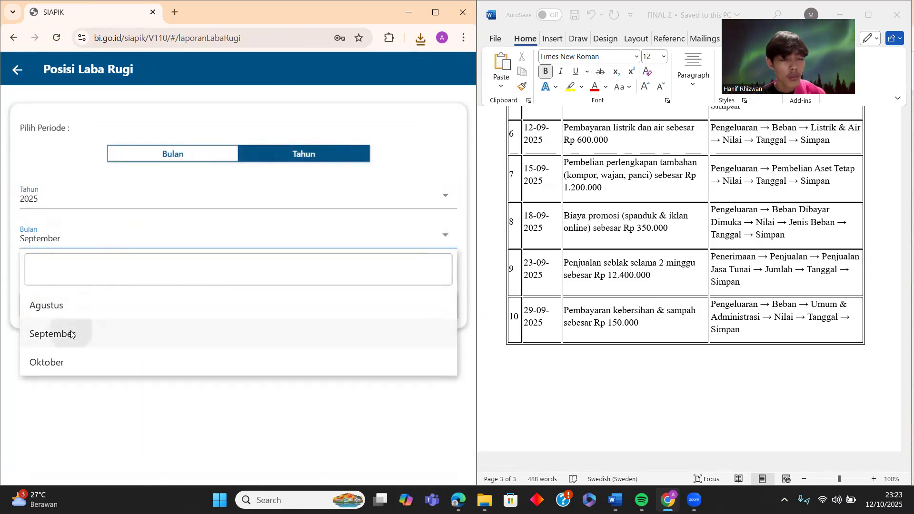
pyautogui.click(210, 269)
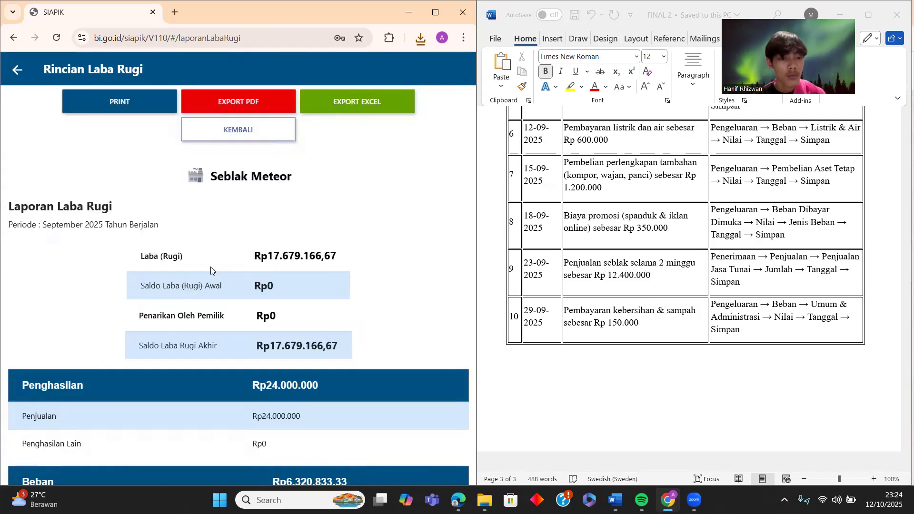
# - Export the year-to-date Laba Rugi report as a PDF and return to the reports list
pyautogui.scroll(-7, 211, 267)
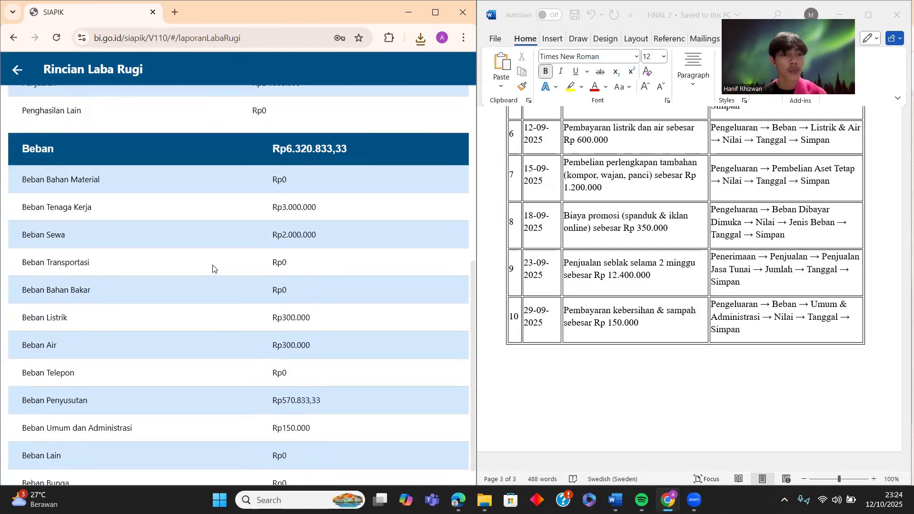
pyautogui.scroll(8, 213, 268)
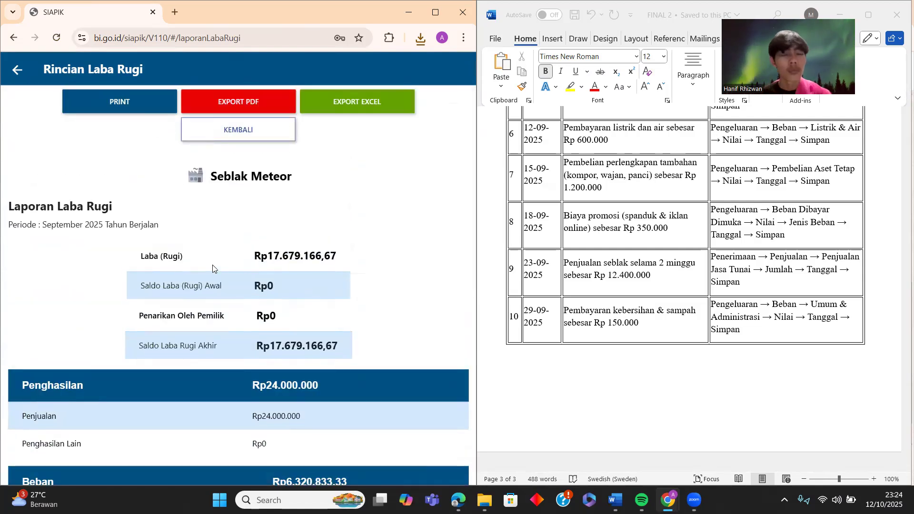
pyautogui.scroll(-5, 233, 257)
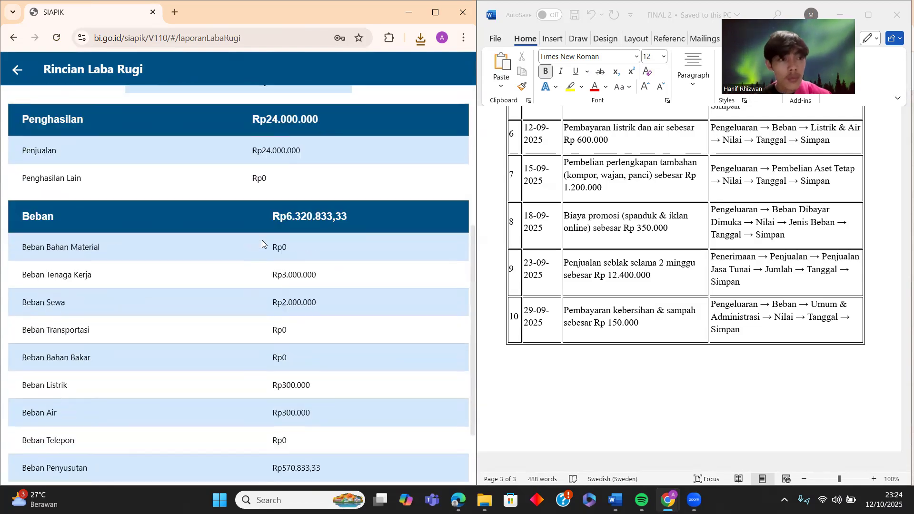
pyautogui.scroll(3, 257, 224)
pyautogui.scroll(3, 251, 203)
pyautogui.click(241, 109)
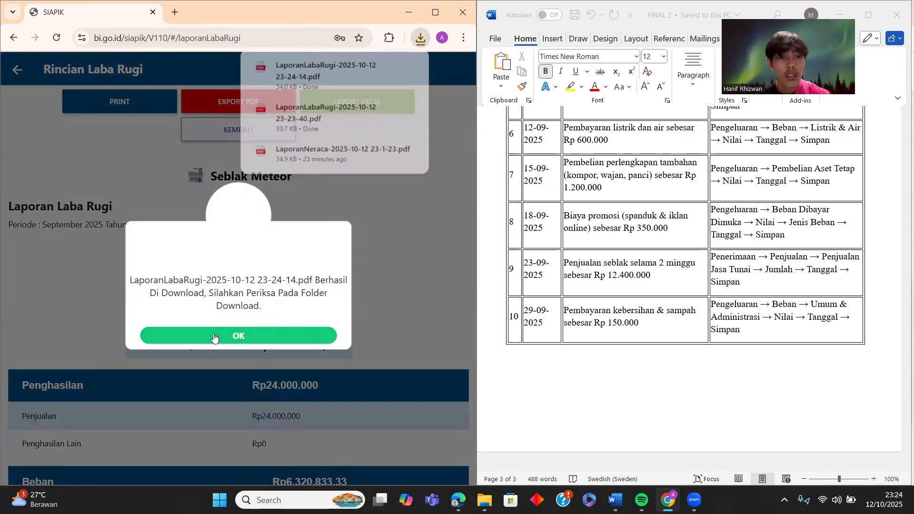
pyautogui.click(214, 336)
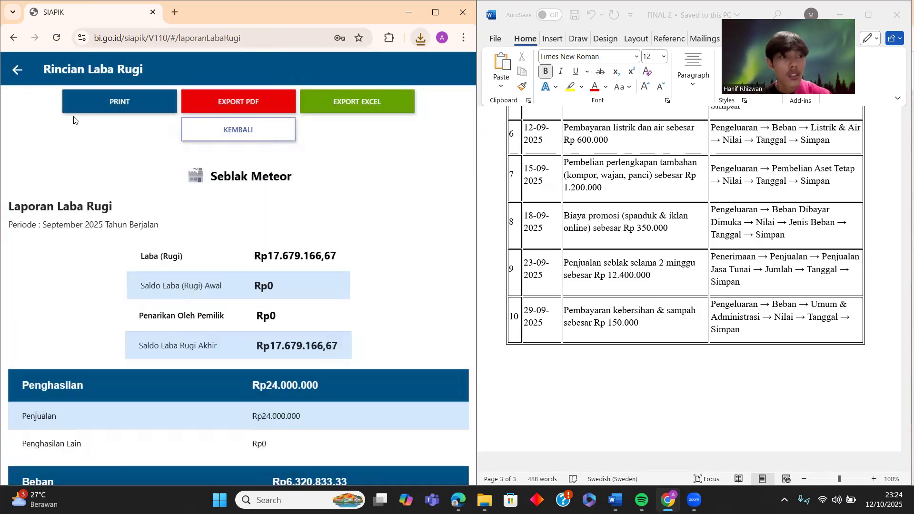
pyautogui.click(17, 70)
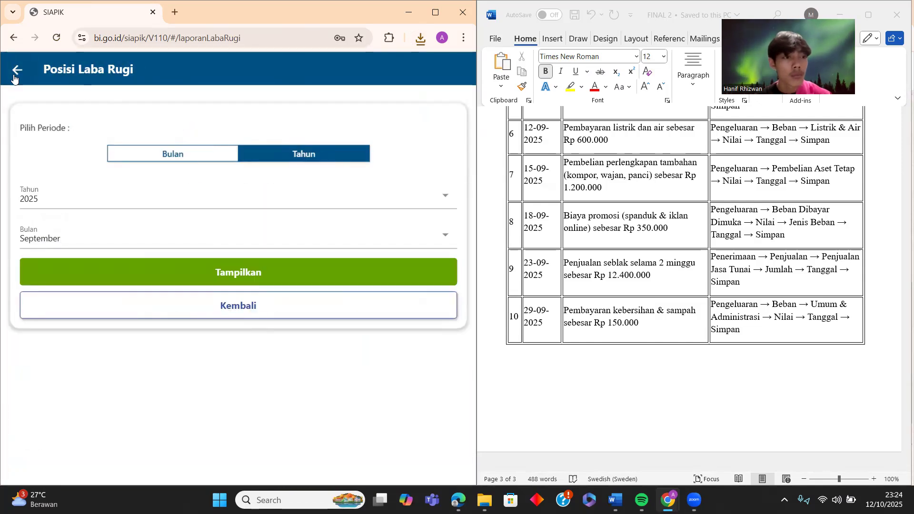
pyautogui.click(17, 70)
# - Display and review the Neraca balance sheet for September 2025
pyautogui.click(261, 211)
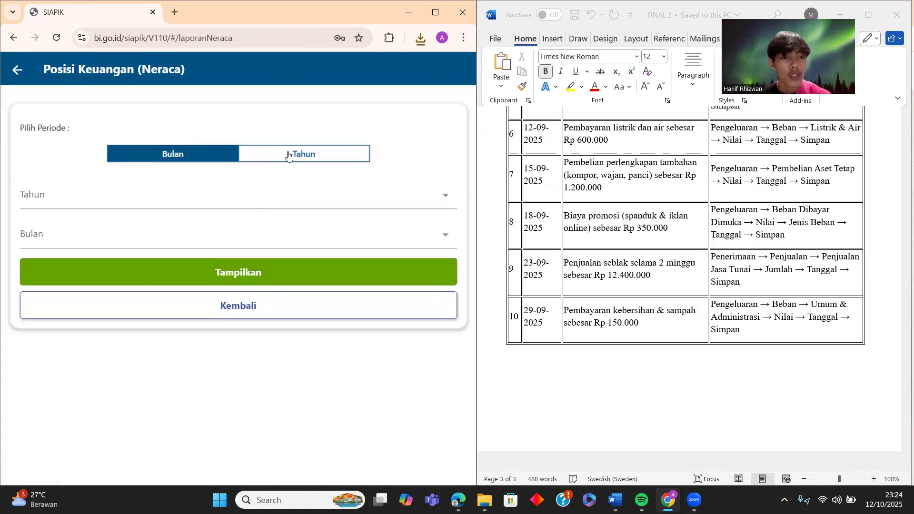
pyautogui.click(290, 206)
pyautogui.click(111, 271)
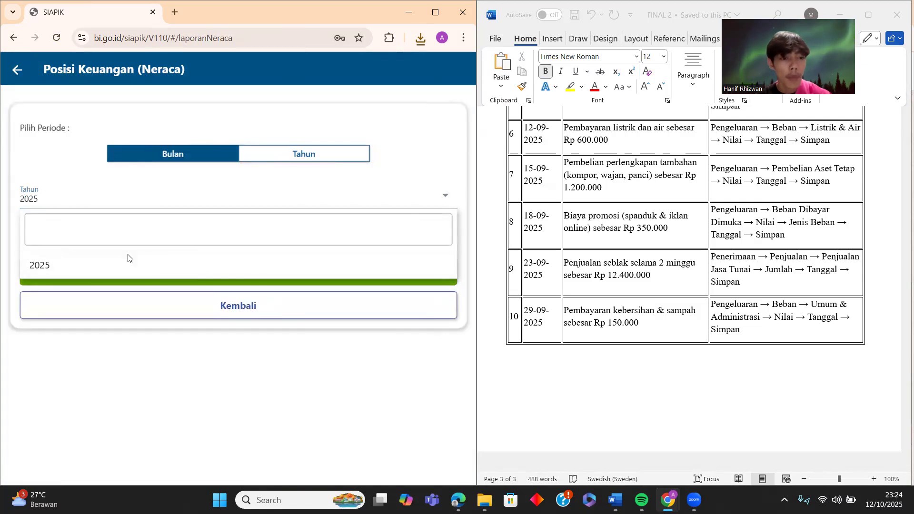
pyautogui.click(133, 244)
pyautogui.click(67, 336)
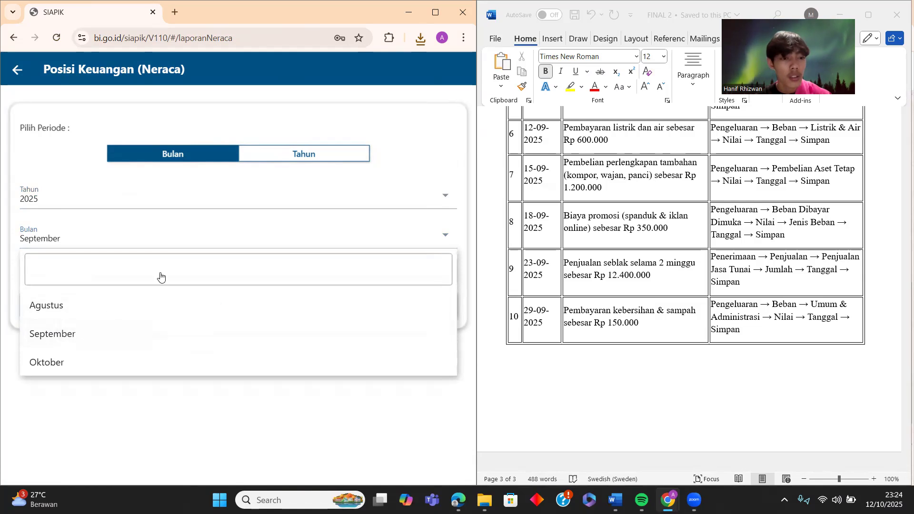
pyautogui.click(197, 268)
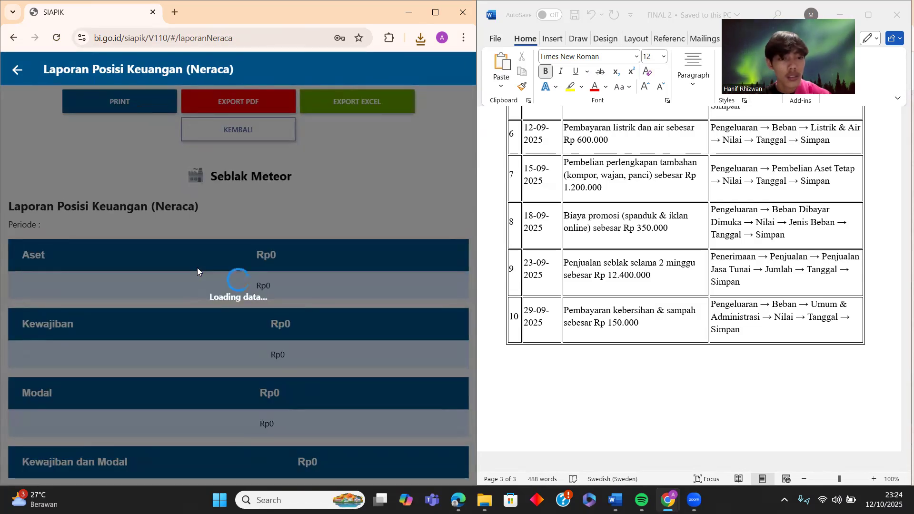
pyautogui.scroll(-3, 198, 271)
pyautogui.scroll(-5, 198, 271)
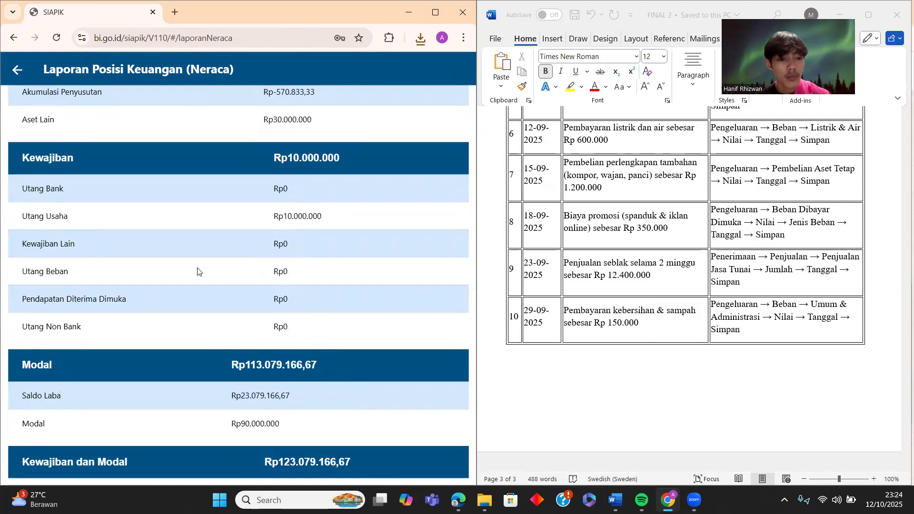
pyautogui.scroll(2, 274, 381)
pyautogui.scroll(-2, 274, 381)
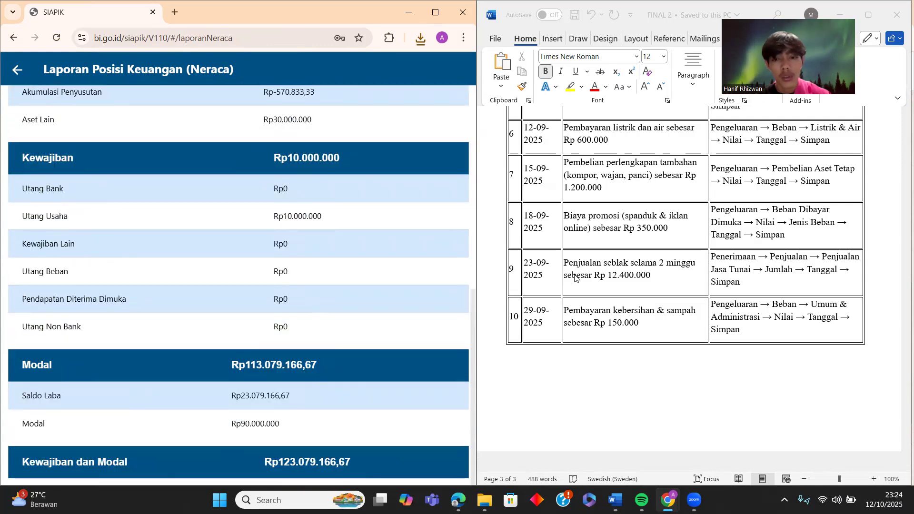
pyautogui.scroll(15, 575, 277)
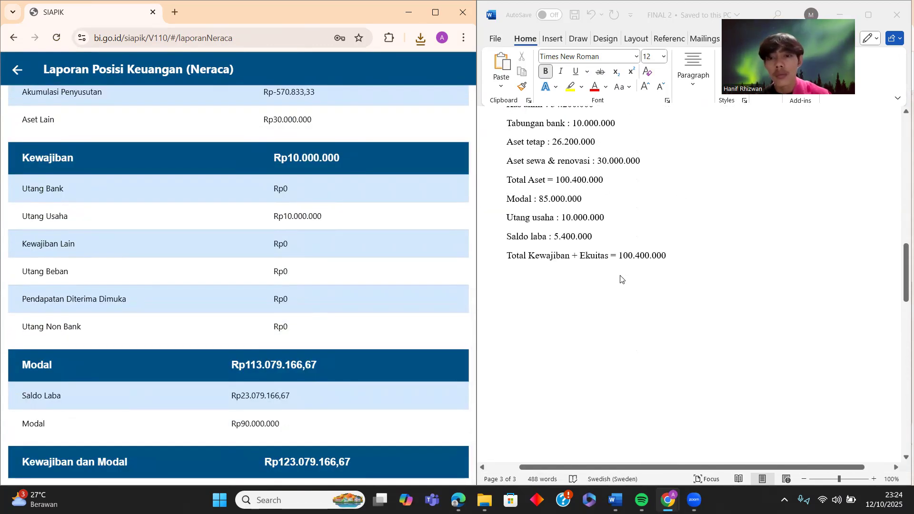
pyautogui.scroll(6, 621, 279)
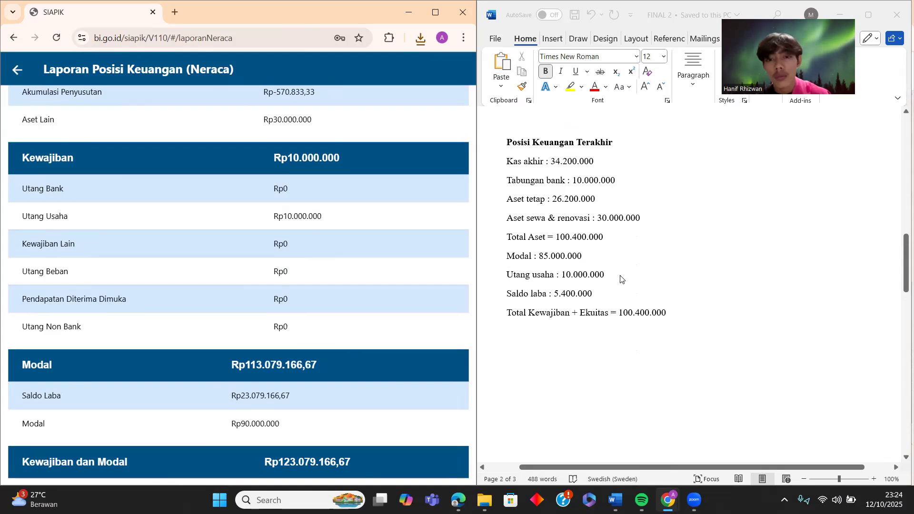
pyautogui.scroll(4, 264, 380)
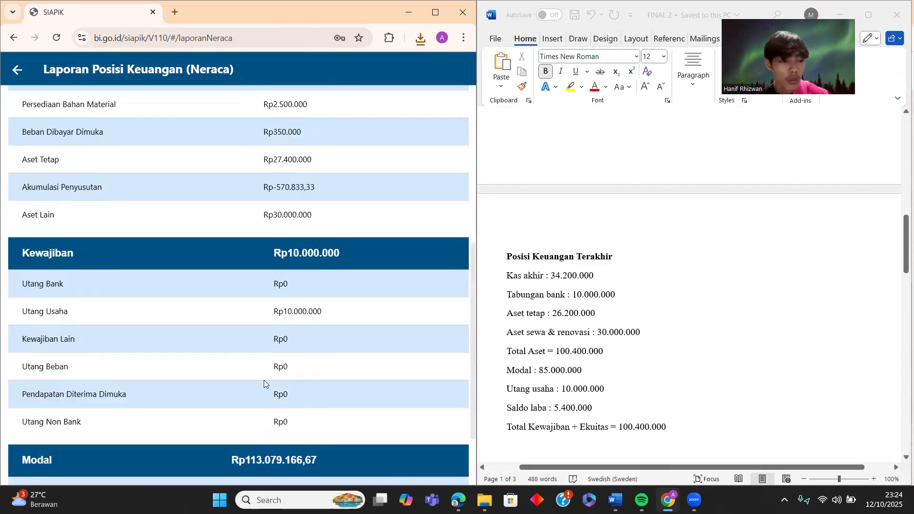
pyautogui.scroll(5, 264, 380)
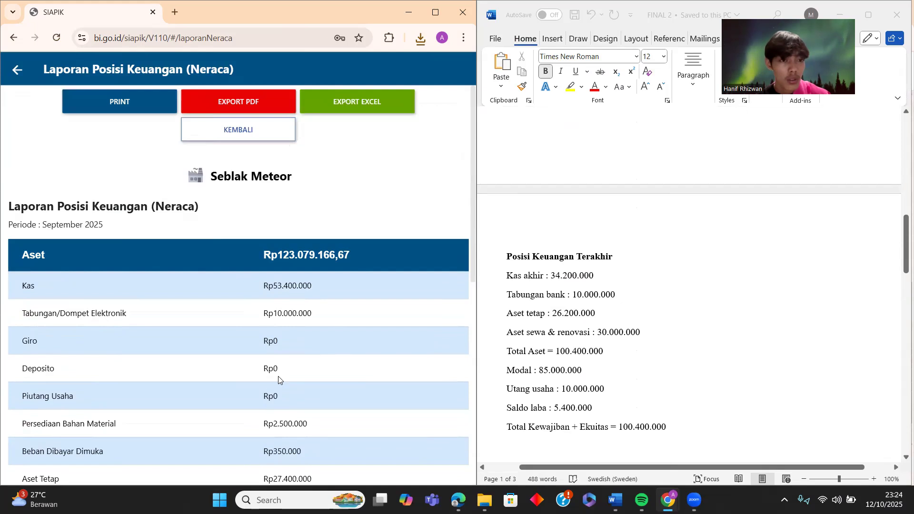
# - Show the Neraca for the whole of 2025, then return to the reports list
pyautogui.click(14, 69)
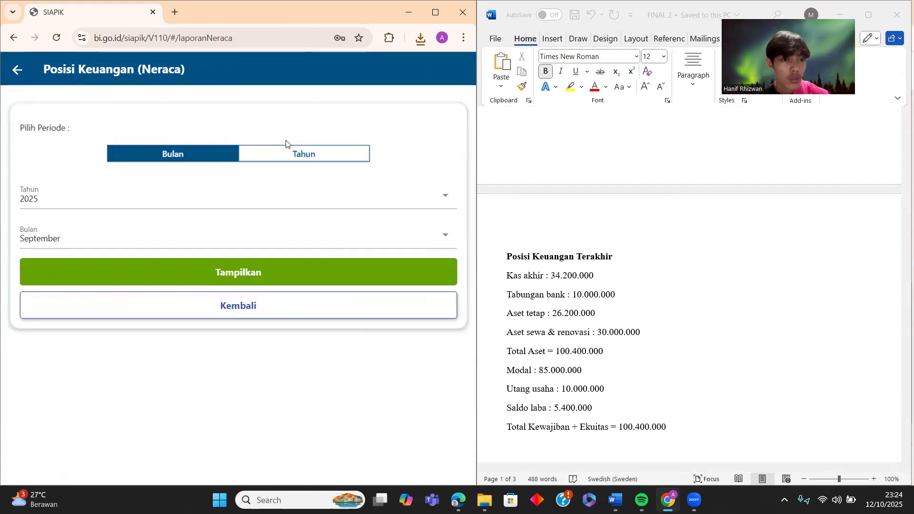
pyautogui.click(311, 152)
pyautogui.click(241, 208)
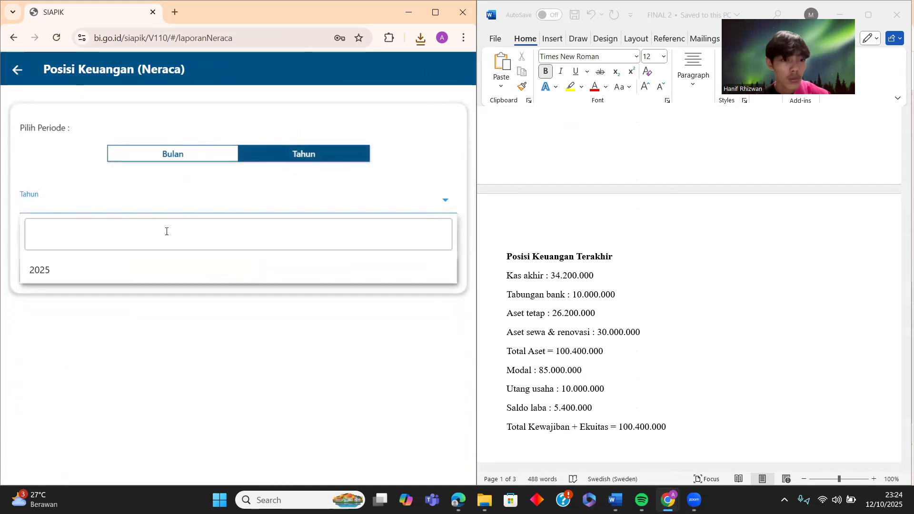
pyautogui.click(85, 263)
pyautogui.click(215, 235)
pyautogui.scroll(-3, 204, 236)
pyautogui.scroll(-6, 205, 236)
pyautogui.scroll(5, 205, 236)
pyautogui.scroll(6, 205, 236)
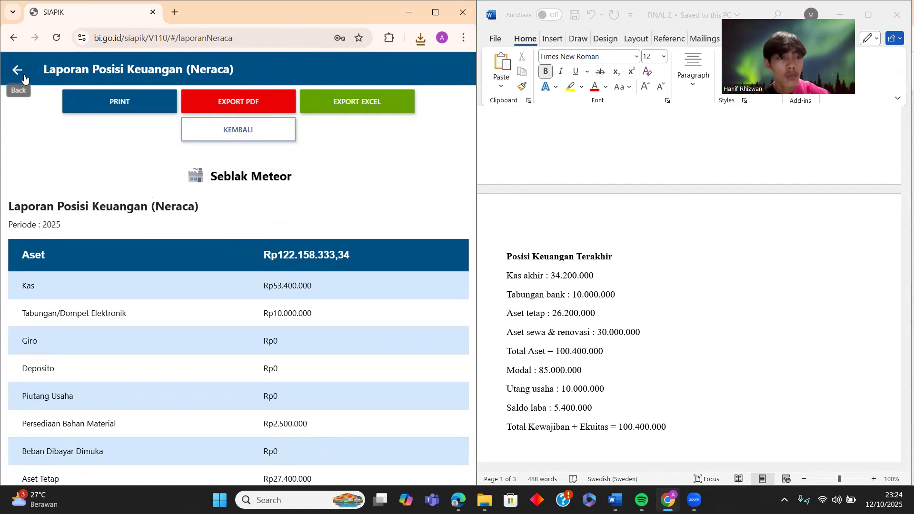
pyautogui.click(24, 78)
pyautogui.click(19, 72)
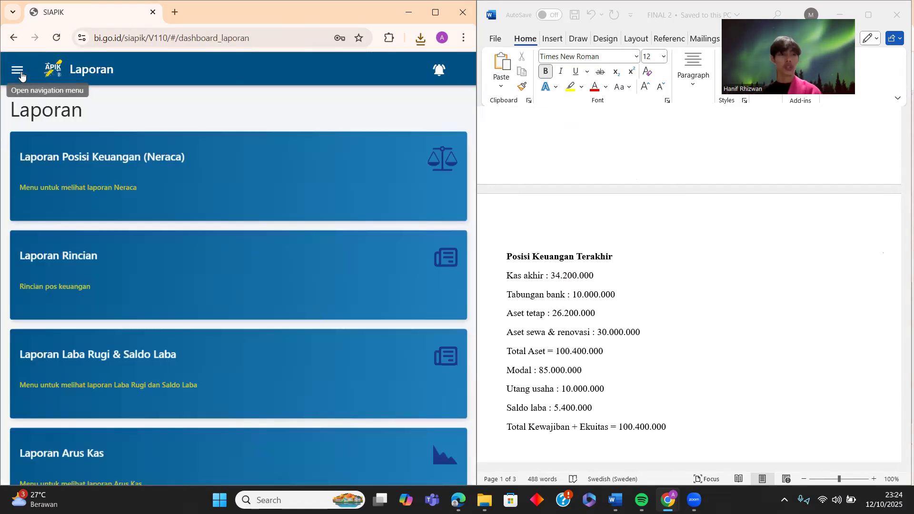